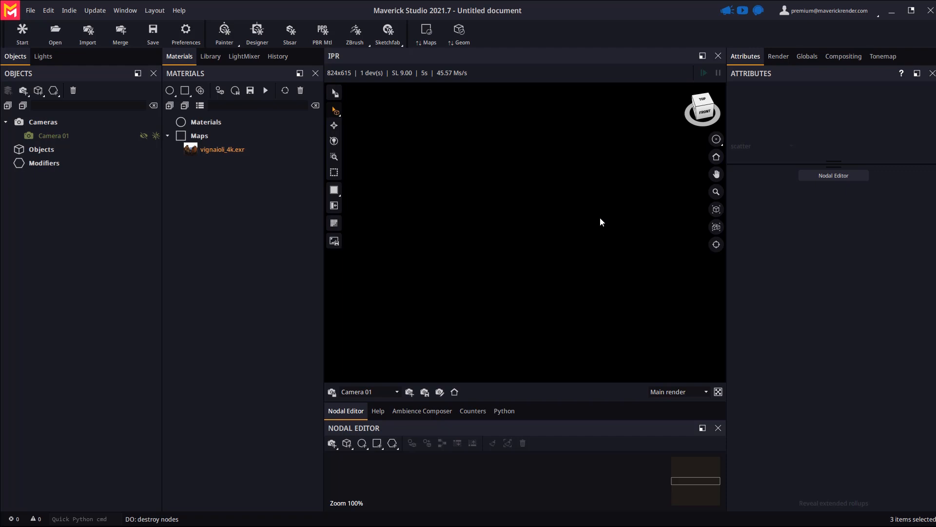
Add a primitive object to the scene and change its shape type to Plane.
{"action": "left_click", "coordinate": [38, 91]}
{"action": "left_click", "coordinate": [51, 108]}
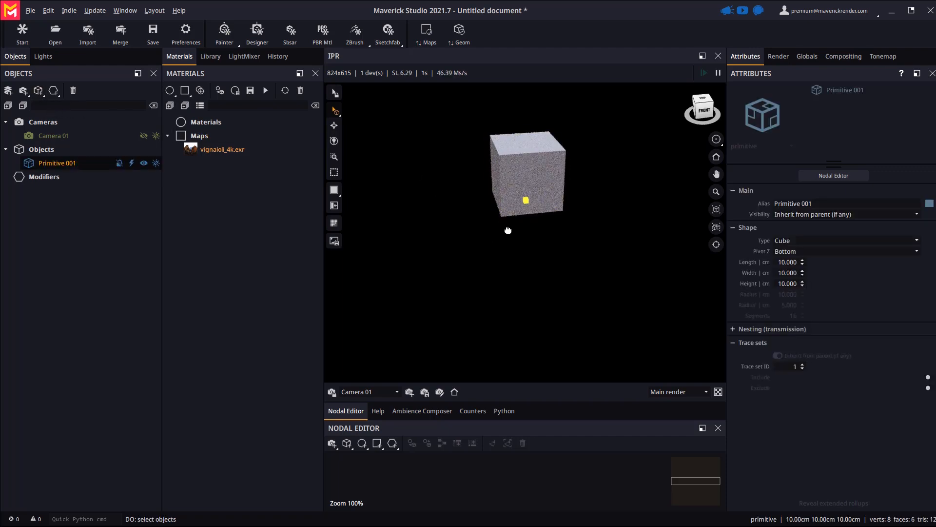
{"action": "scroll", "coordinate": [520, 229], "scroll_direction": "up", "scroll_amount": 4}
{"action": "mouse_move", "coordinate": [519, 230]}
{"action": "middle_mouse_down", "text": "alt"}
{"action": "mouse_move", "coordinate": [455, 240]}
{"action": "mouse_move", "coordinate": [558, 241]}
{"action": "mouse_move", "coordinate": [506, 230]}
{"action": "middle_mouse_up", "text": "alt"}
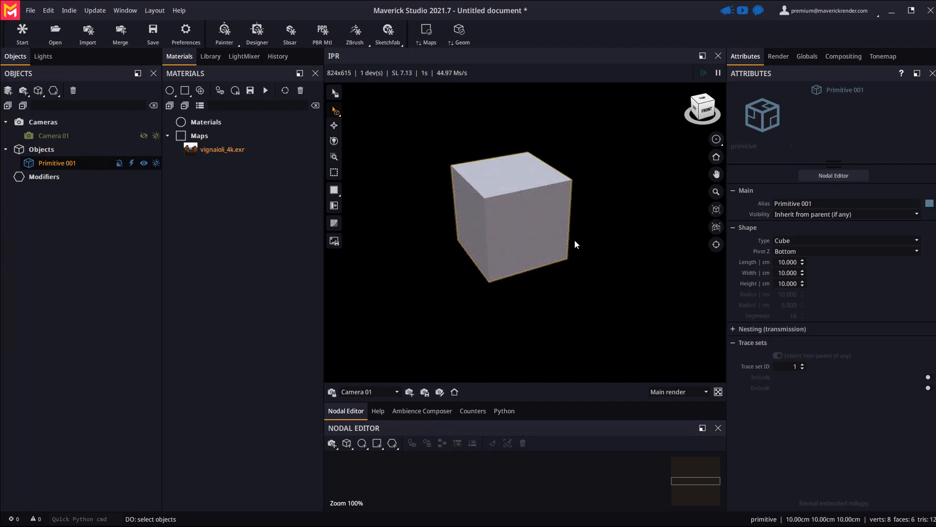
{"action": "left_click", "coordinate": [800, 240]}
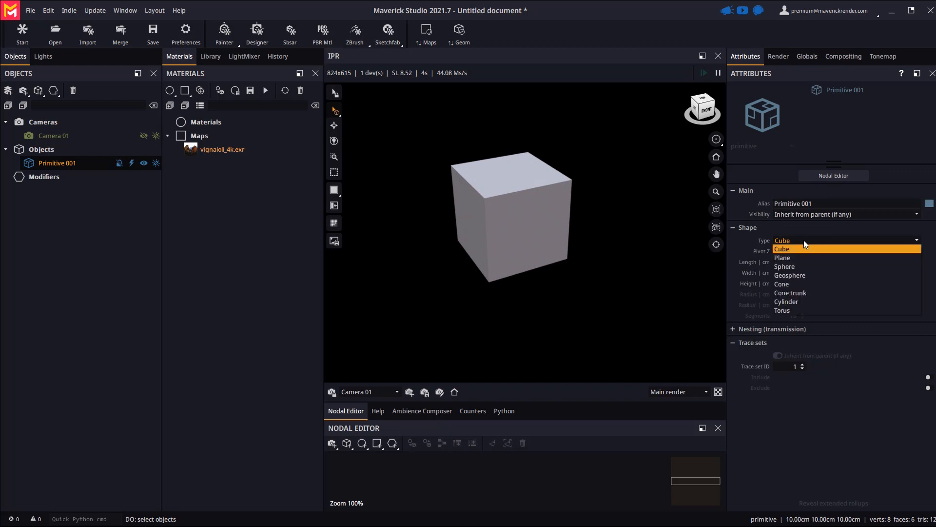
{"action": "left_click", "coordinate": [780, 259]}
Set the plane's length and width to 50 cm each.
{"action": "double_click", "coordinate": [789, 262]}
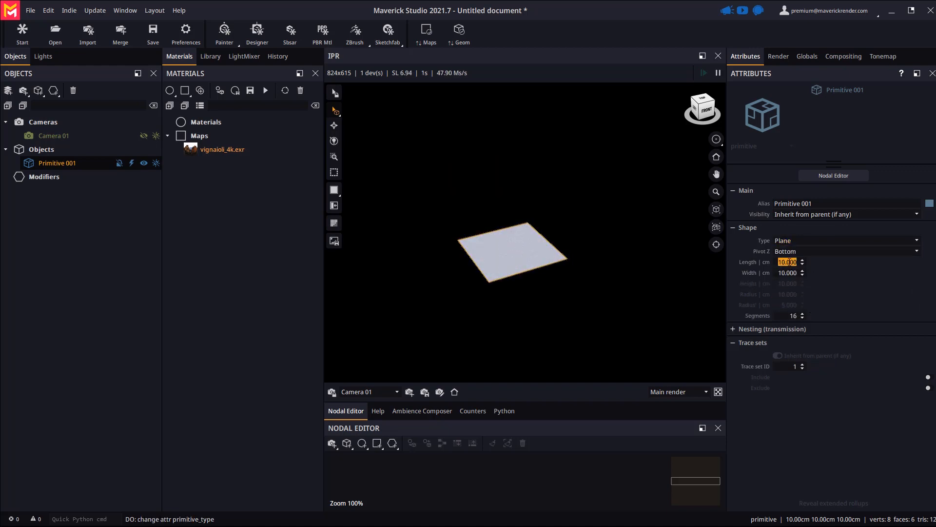
{"action": "type", "text": "50"}
{"action": "key", "text": "Return"}
{"action": "key", "text": "Tab"}
{"action": "type", "text": "50"}
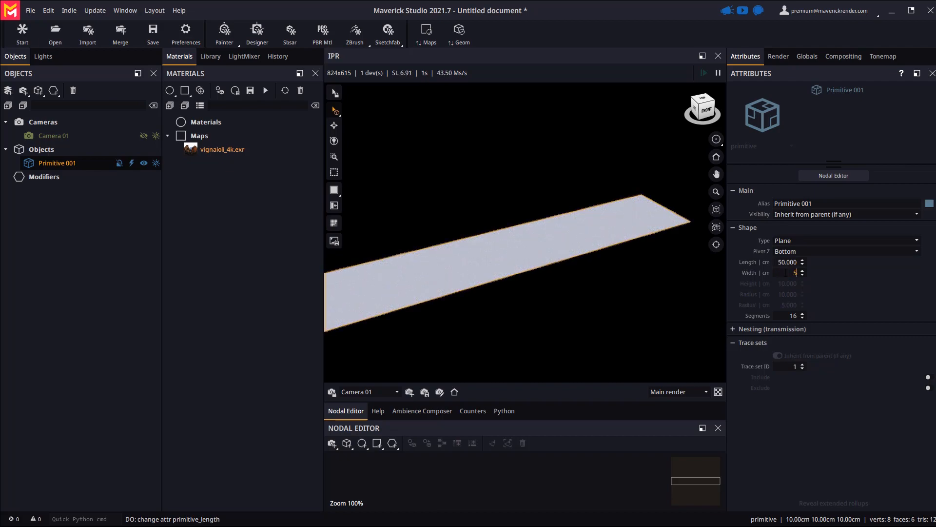
{"action": "key", "text": "Return"}
{"action": "mouse_move", "coordinate": [544, 254]}
{"action": "left_mouse_down"}
{"action": "mouse_move", "coordinate": [517, 268]}
{"action": "mouse_move", "coordinate": [532, 256]}
{"action": "left_mouse_up"}
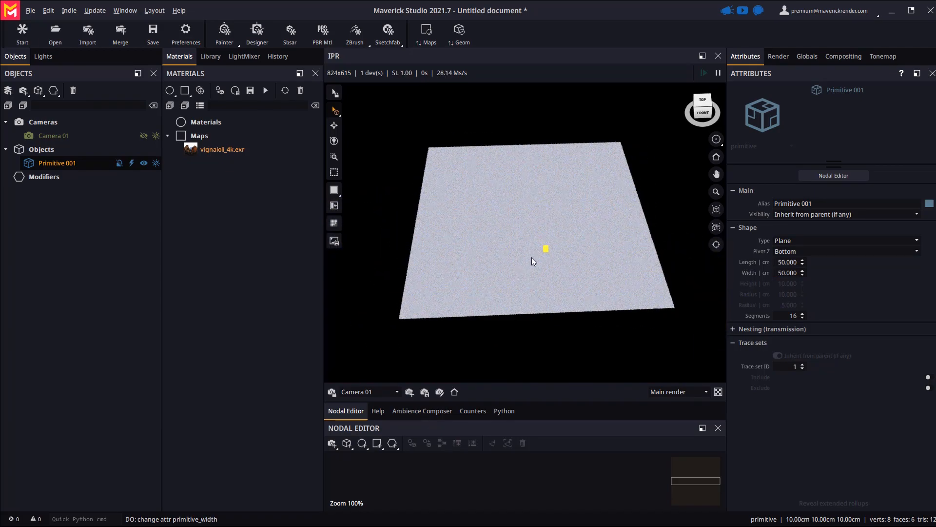
Create a standard material and assign it to the plane.
{"action": "left_click", "coordinate": [169, 90]}
{"action": "mouse_move", "coordinate": [183, 107]}
{"action": "left_click", "coordinate": [225, 109]}
{"action": "left_click_drag", "start_coordinate": [216, 136], "coordinate": [512, 282]}
{"action": "mouse_move", "coordinate": [521, 246]}
{"action": "middle_mouse_down"}
{"action": "mouse_move", "coordinate": [513, 266]}
{"action": "mouse_move", "coordinate": [517, 256]}
{"action": "middle_mouse_up"}
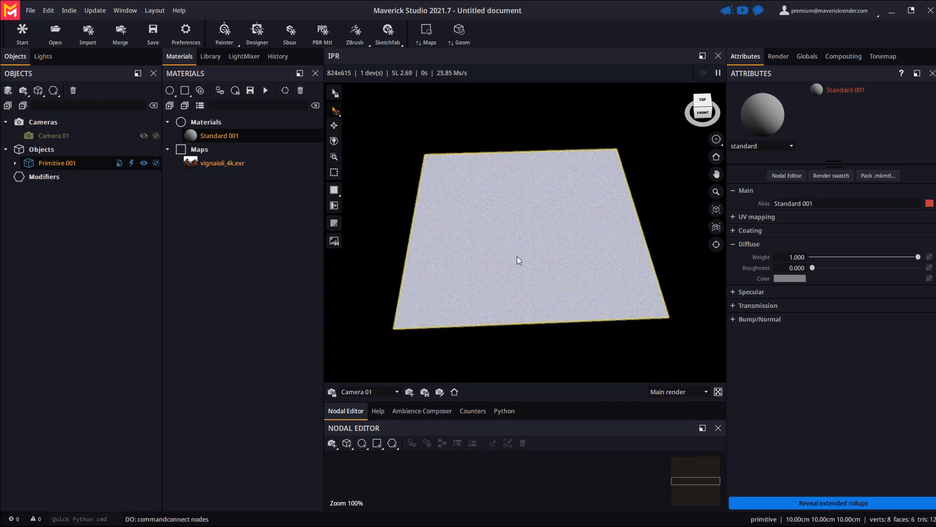
{"action": "scroll", "coordinate": [516, 259], "scroll_direction": "up", "scroll_amount": 1}
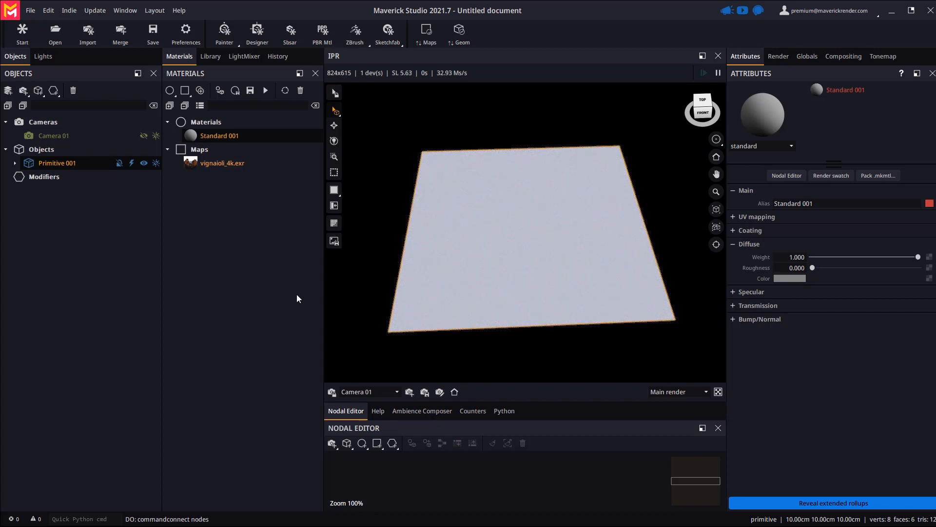
Create a scatter modifier and apply it to the plane.
{"action": "left_click", "coordinate": [74, 241]}
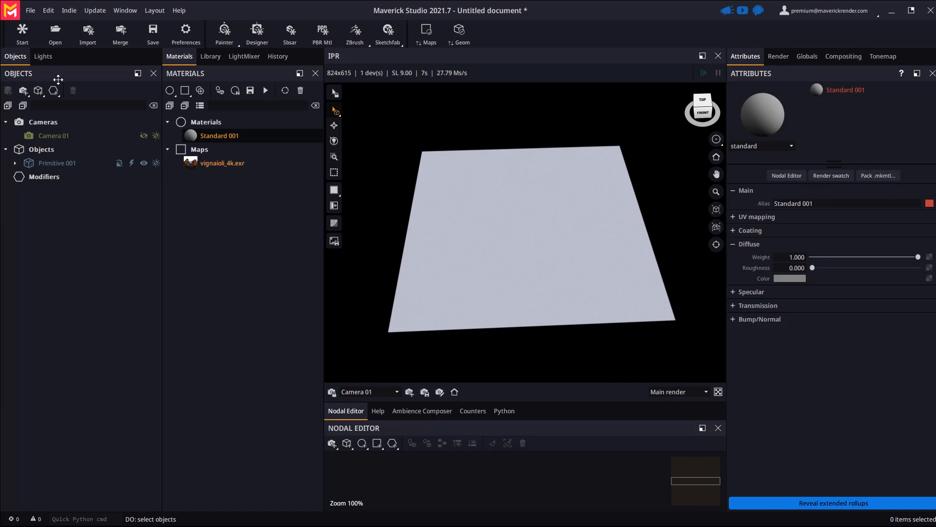
{"action": "left_click", "coordinate": [54, 90]}
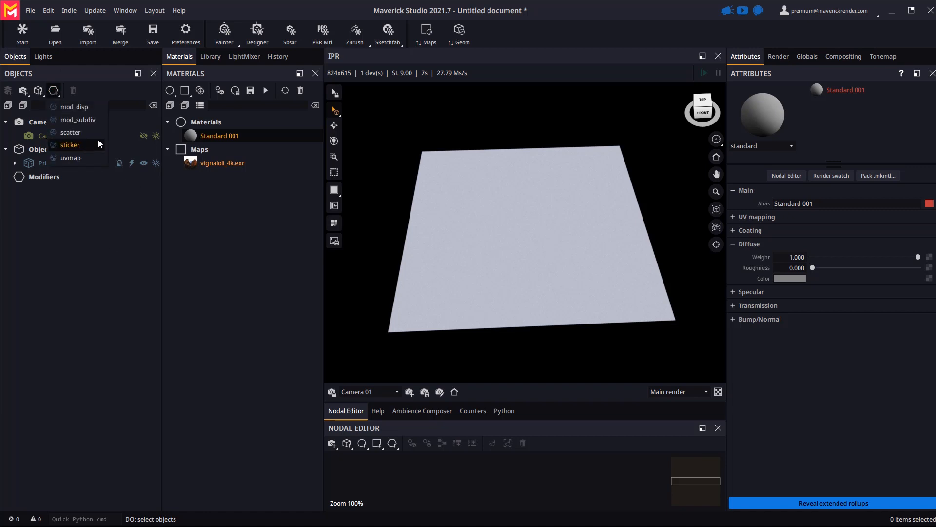
{"action": "left_click", "coordinate": [71, 133]}
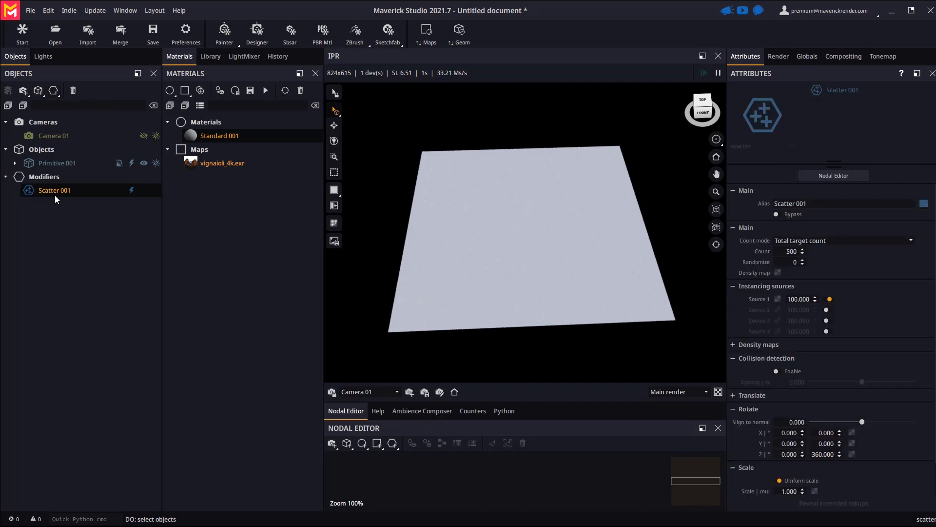
{"action": "left_click_drag", "start_coordinate": [55, 189], "coordinate": [526, 276]}
Place the box from the library's scatter #Sources objects into the scene.
{"action": "left_click", "coordinate": [205, 58]}
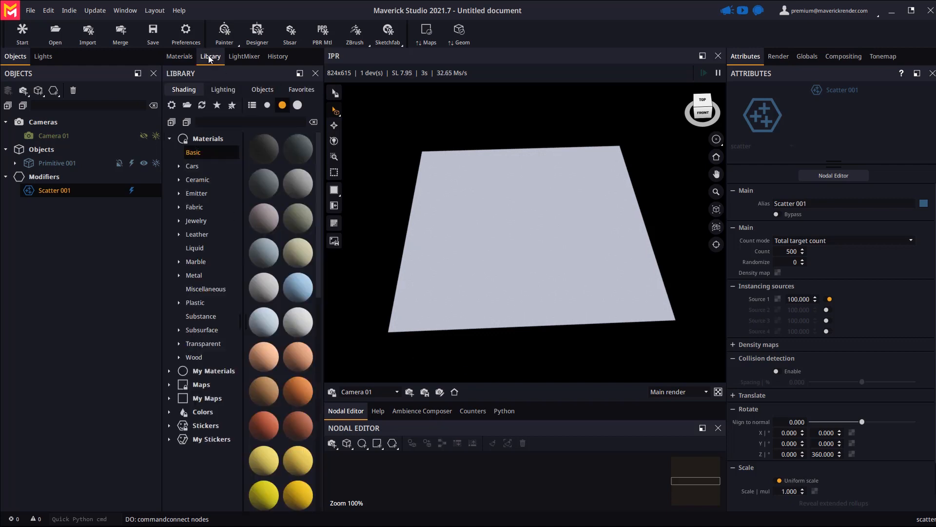
{"action": "left_click", "coordinate": [259, 90]}
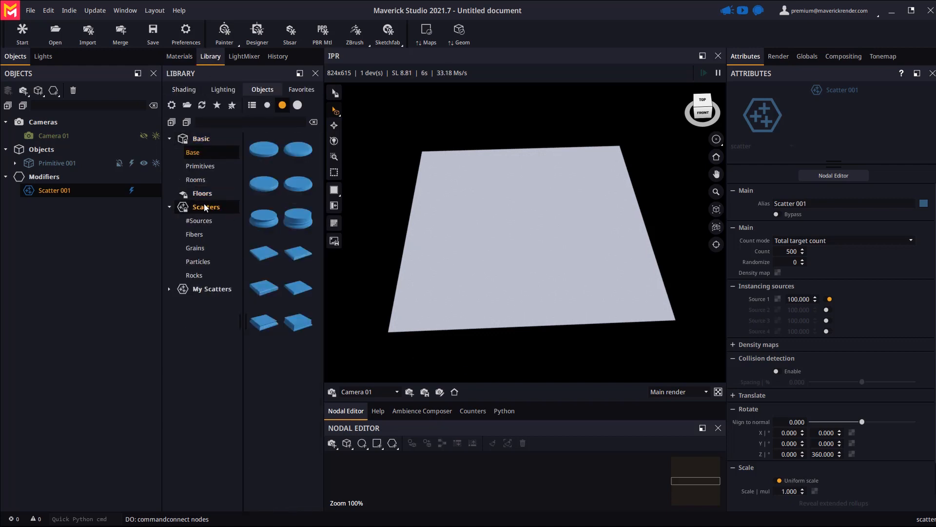
{"action": "left_click", "coordinate": [204, 221]}
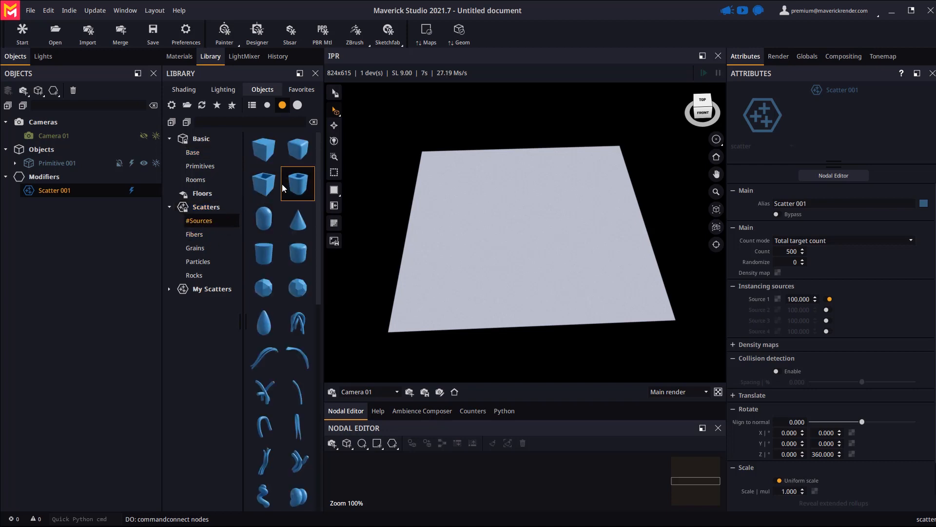
{"action": "scroll", "coordinate": [283, 188], "scroll_direction": "down", "scroll_amount": 10}
{"action": "scroll", "coordinate": [282, 184], "scroll_direction": "down", "scroll_amount": 2}
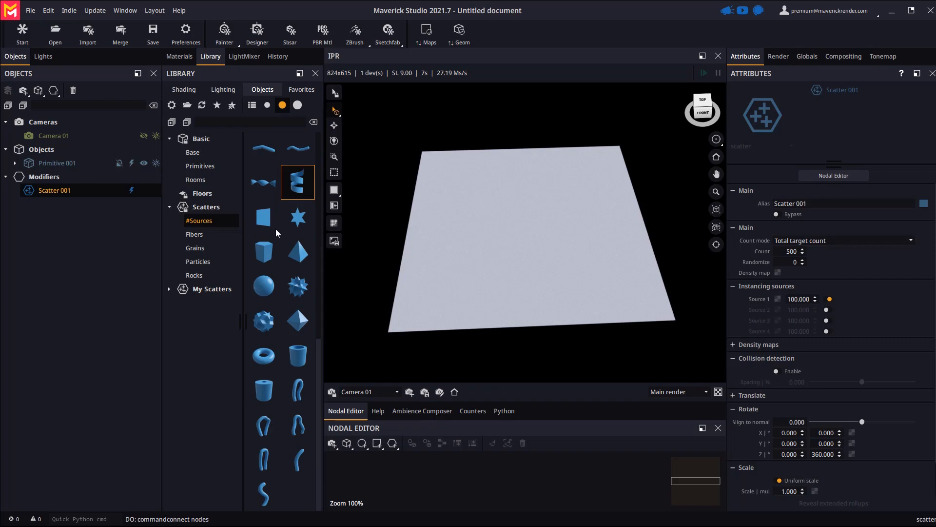
{"action": "scroll", "coordinate": [280, 385], "scroll_direction": "up", "scroll_amount": 15}
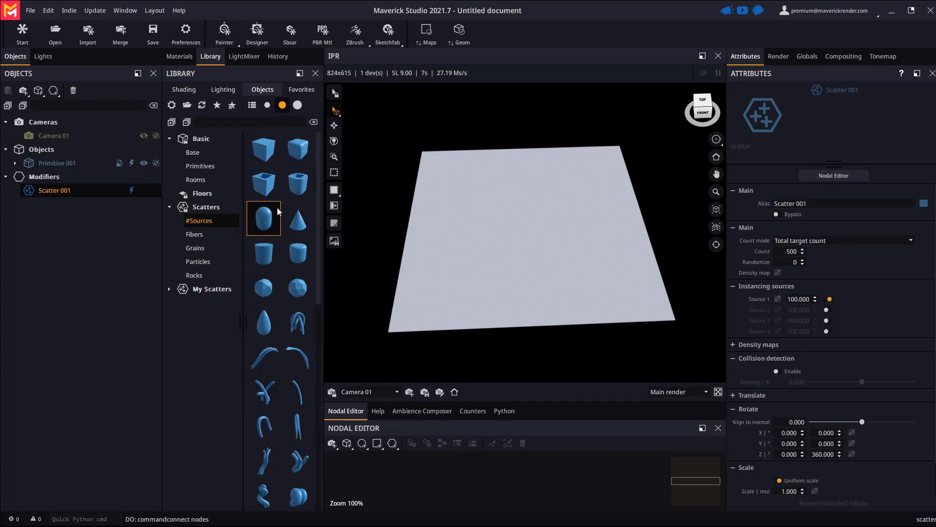
{"action": "left_click_drag", "start_coordinate": [262, 151], "coordinate": [501, 215]}
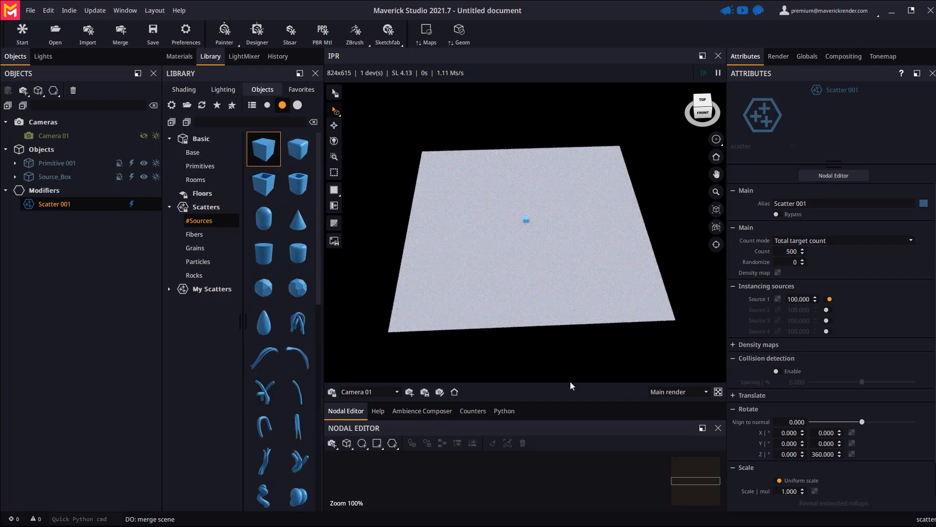
Assign Source_Box as Source 1 of the scatter modifier.
{"action": "left_click", "coordinate": [57, 178]}
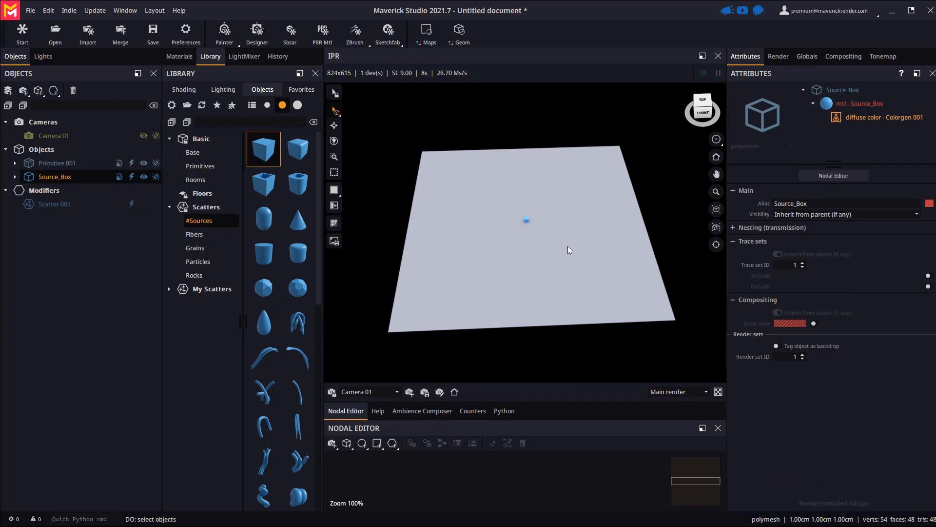
{"action": "left_click", "coordinate": [62, 205]}
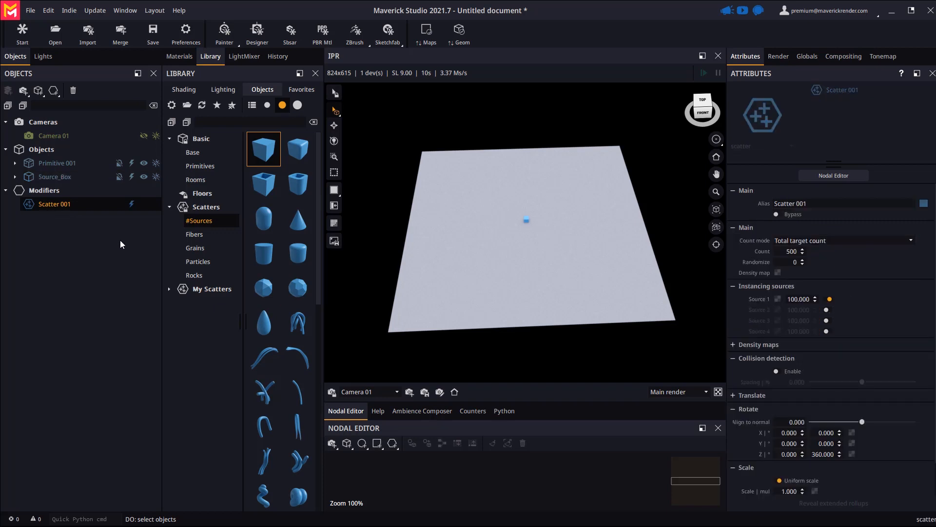
{"action": "left_click", "coordinate": [777, 299]}
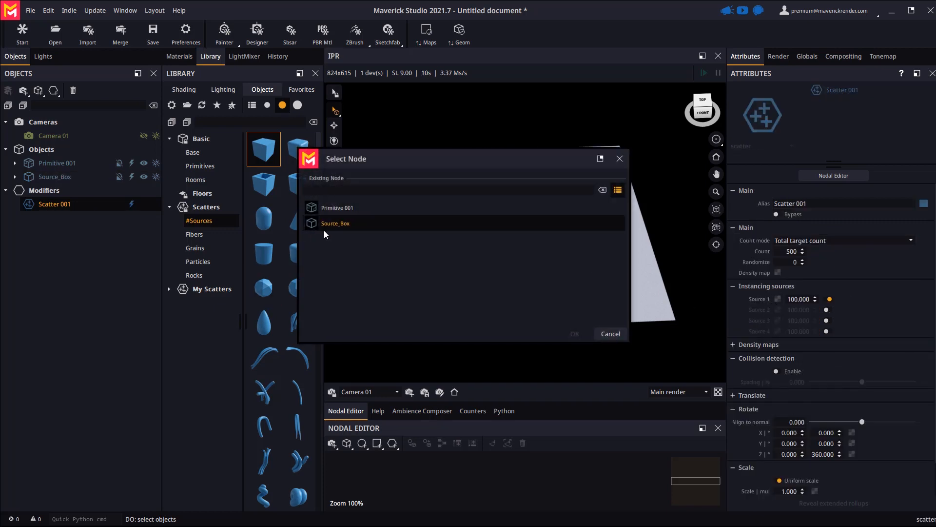
{"action": "left_click", "coordinate": [618, 190]}
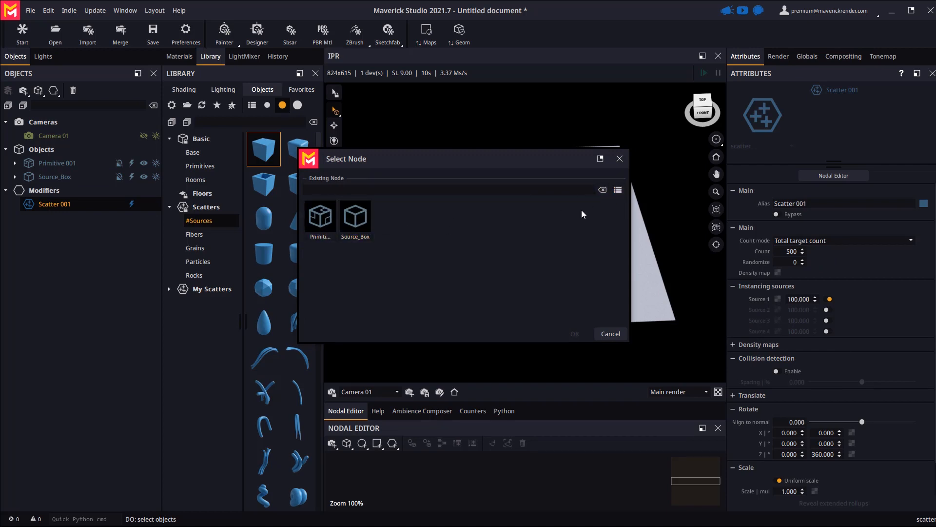
{"action": "left_click", "coordinate": [618, 191]}
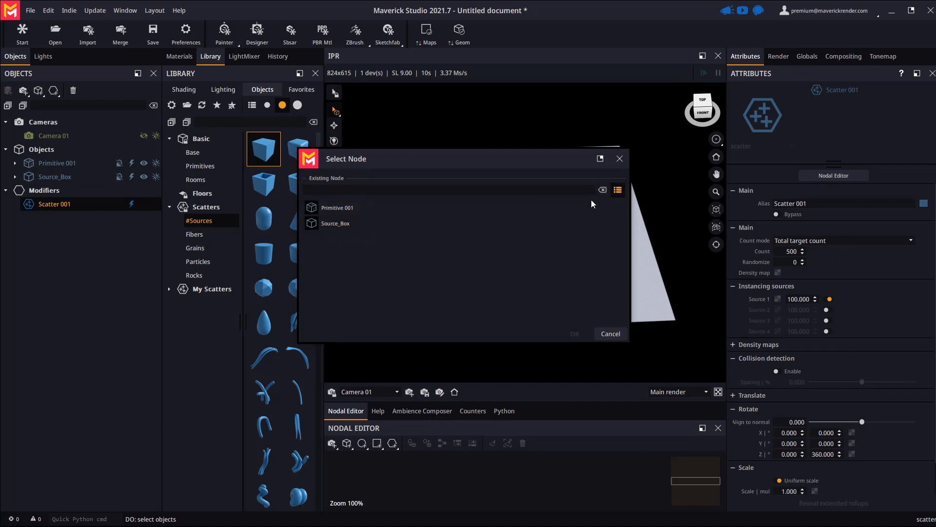
{"action": "double_click", "coordinate": [334, 223]}
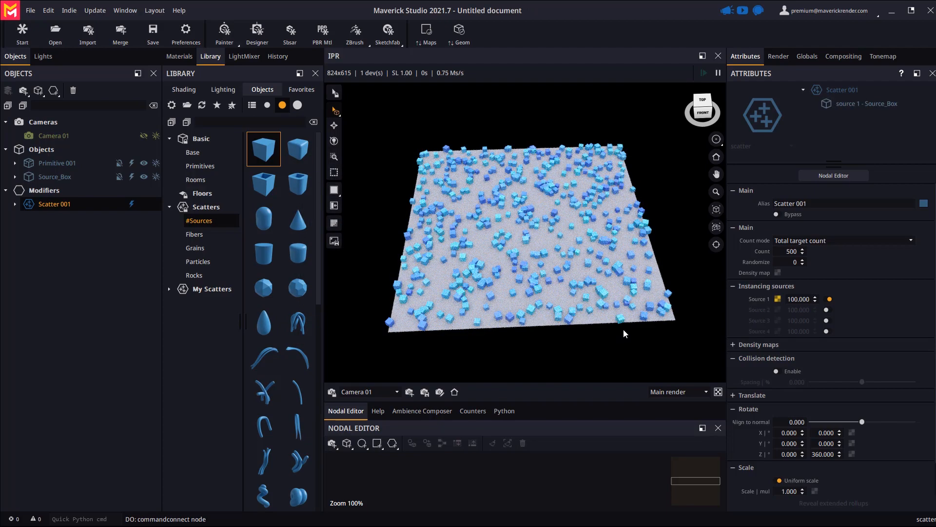
Try total target counts of 1000 and 2000 for the scatter, and finish with a count of 50.
{"action": "left_click_drag", "start_coordinate": [507, 290], "coordinate": [500, 257]}
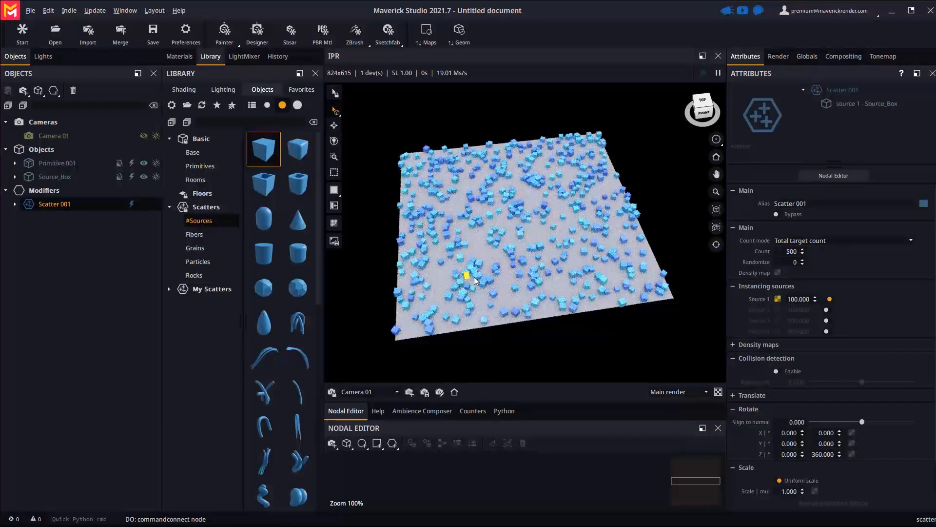
{"action": "scroll", "coordinate": [498, 254], "scroll_direction": "up", "scroll_amount": 2}
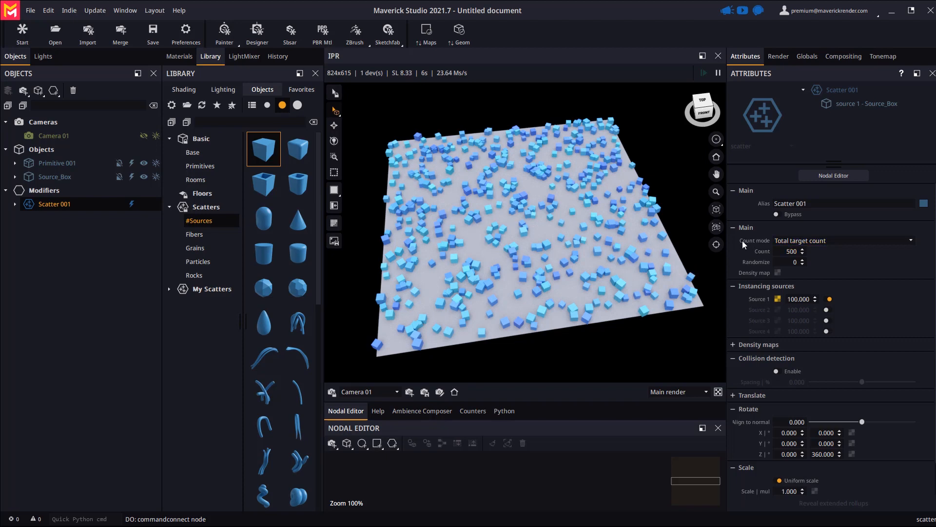
{"action": "double_click", "coordinate": [790, 251]}
{"action": "type", "text": "1000"}
{"action": "key", "text": "Return"}
{"action": "type", "text": "2000"}
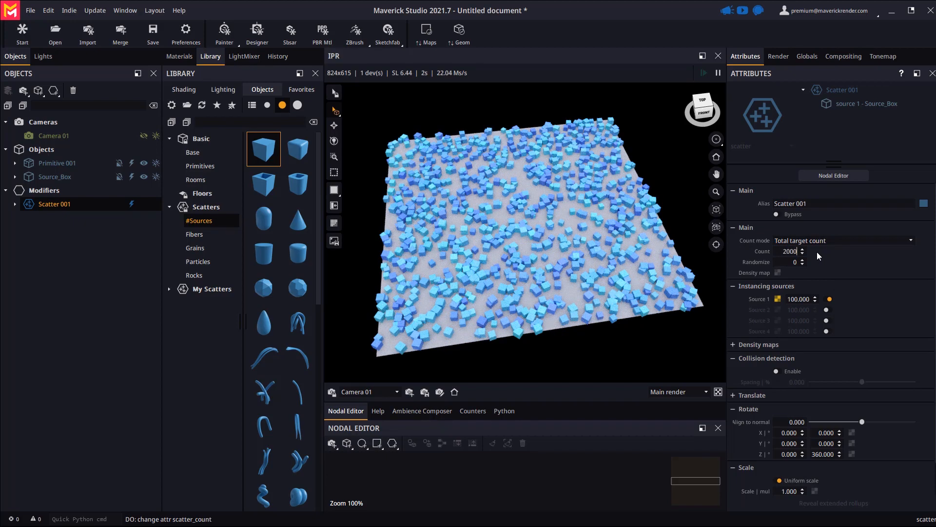
{"action": "key", "text": "Return"}
{"action": "type", "text": "50"}
{"action": "key", "text": "Return"}
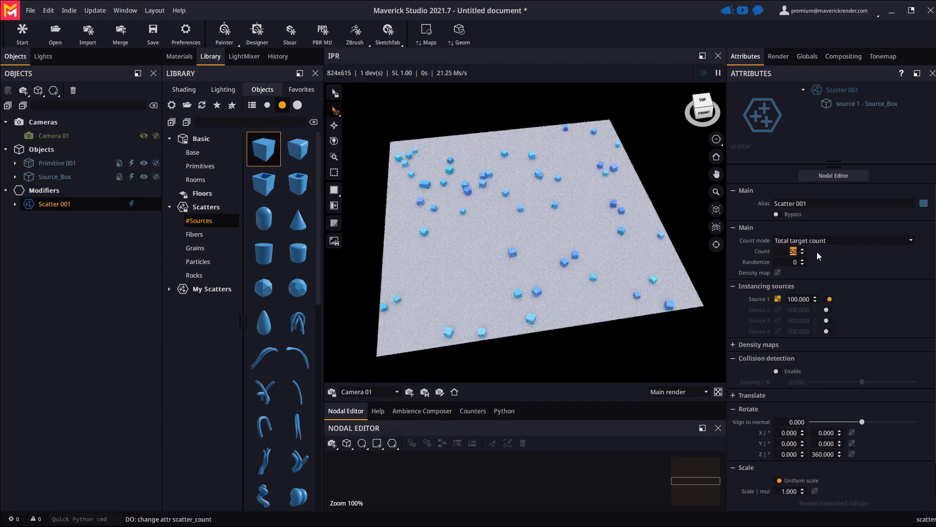
Switch the scatter's count mode to Per square count and inspect the distribution of boxes on the plane.
{"action": "left_click", "coordinate": [780, 240]}
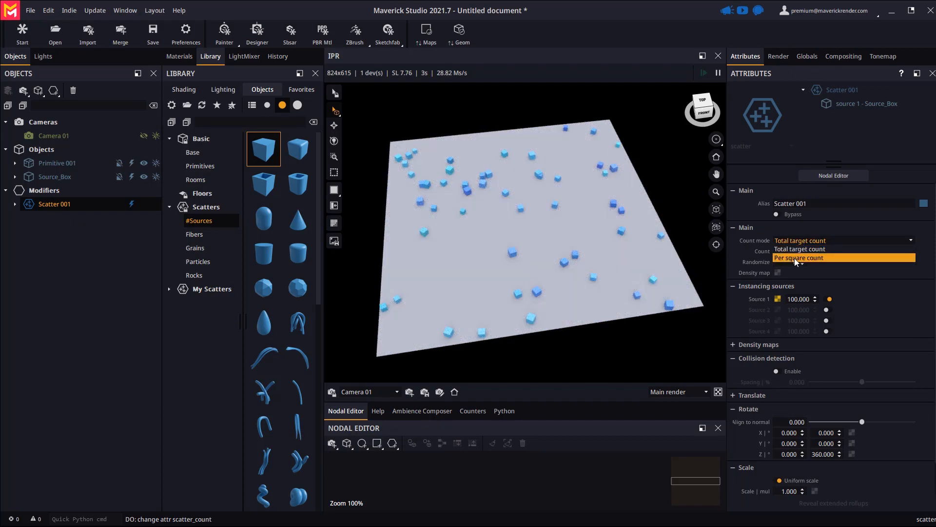
{"action": "left_click", "coordinate": [795, 258]}
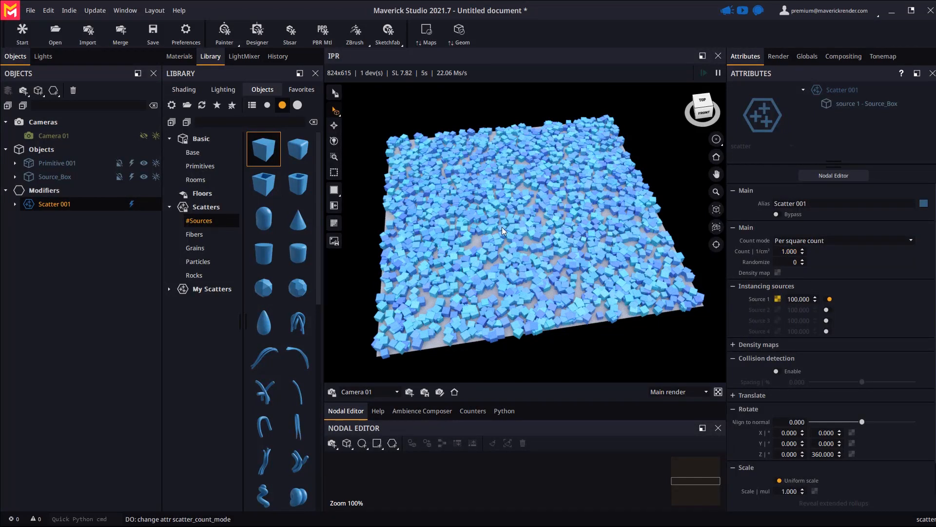
{"action": "left_click_drag", "start_coordinate": [518, 265], "coordinate": [531, 234]}
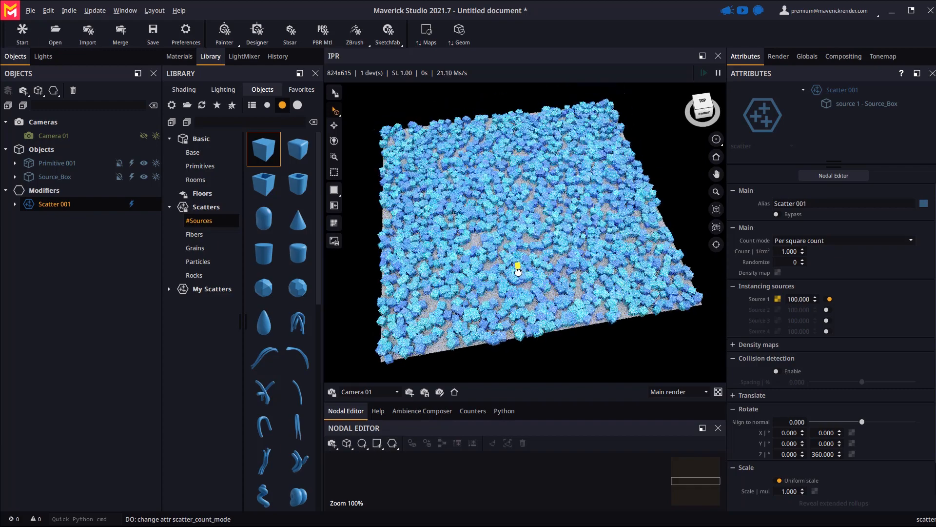
{"action": "left_click_drag", "start_coordinate": [536, 271], "coordinate": [491, 259]}
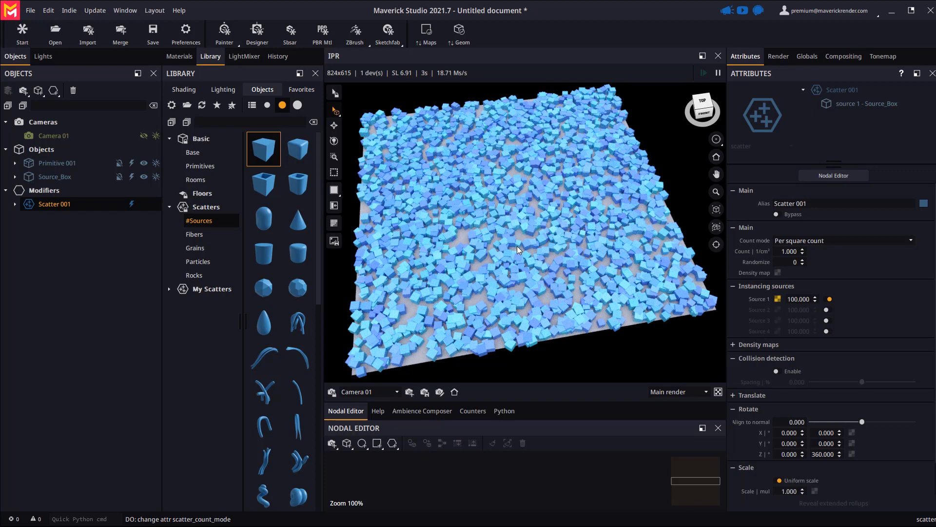
Enable collision detection for the scatter and inspect the spacing between the boxes.
{"action": "left_click", "coordinate": [778, 372]}
{"action": "scroll", "coordinate": [527, 287], "scroll_direction": "up", "scroll_amount": 5}
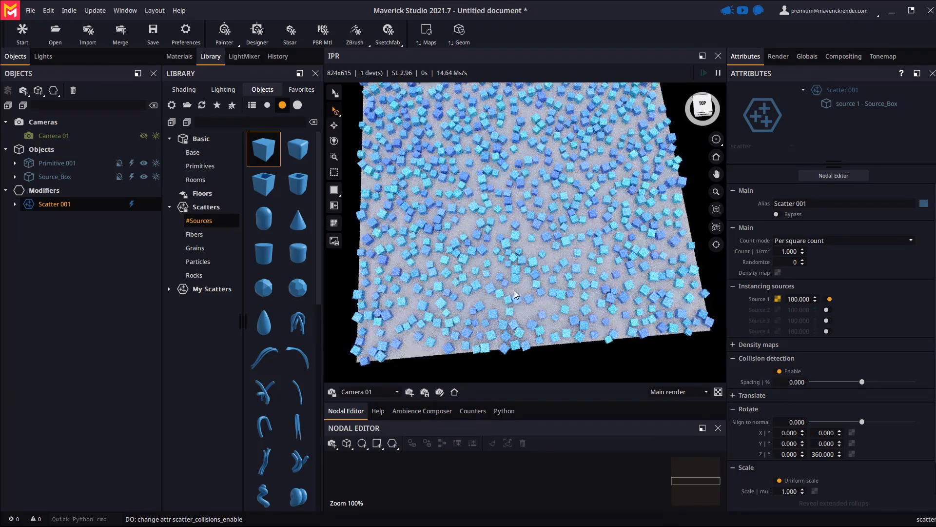
{"action": "scroll", "coordinate": [517, 268], "scroll_direction": "down", "scroll_amount": 6}
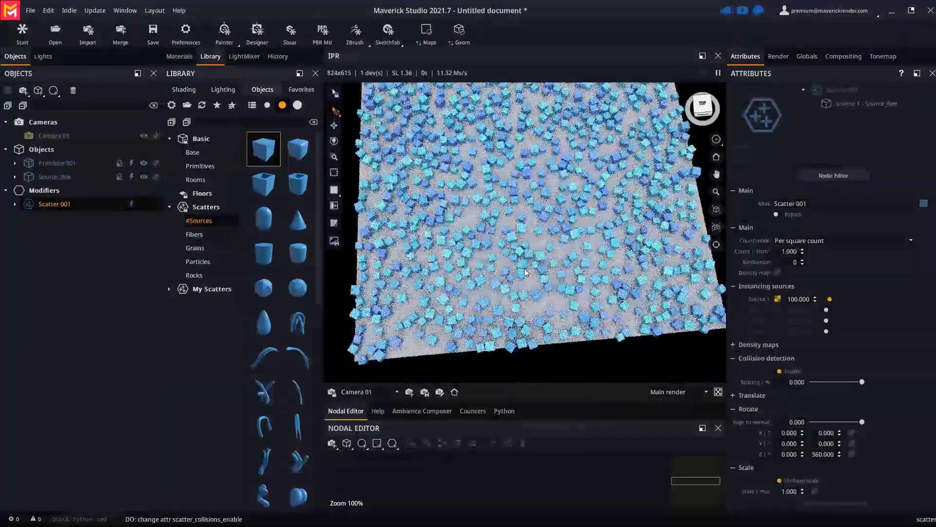
{"action": "left_click_drag", "start_coordinate": [534, 279], "coordinate": [534, 254]}
Set the scatter's per-square count to 10 per cm².
{"action": "left_click", "coordinate": [788, 251]}
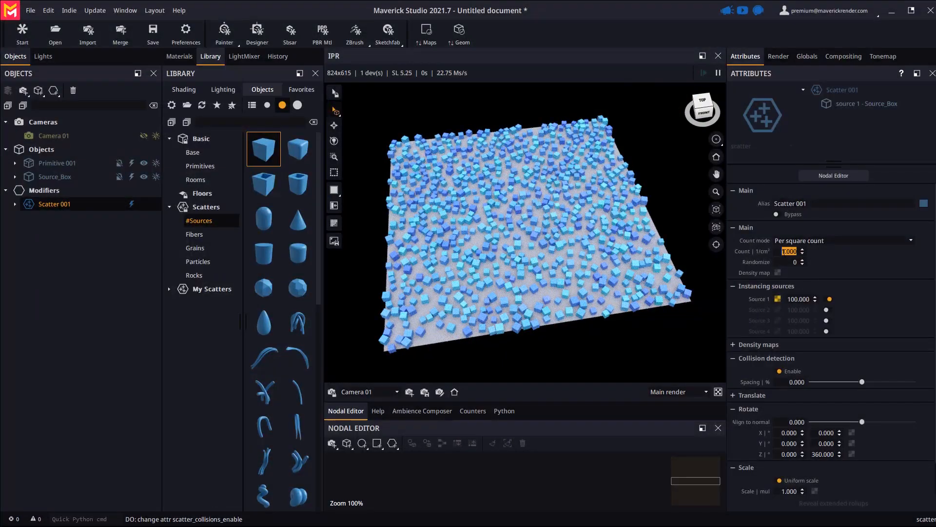
{"action": "type", "text": "10"}
{"action": "key", "text": "Return"}
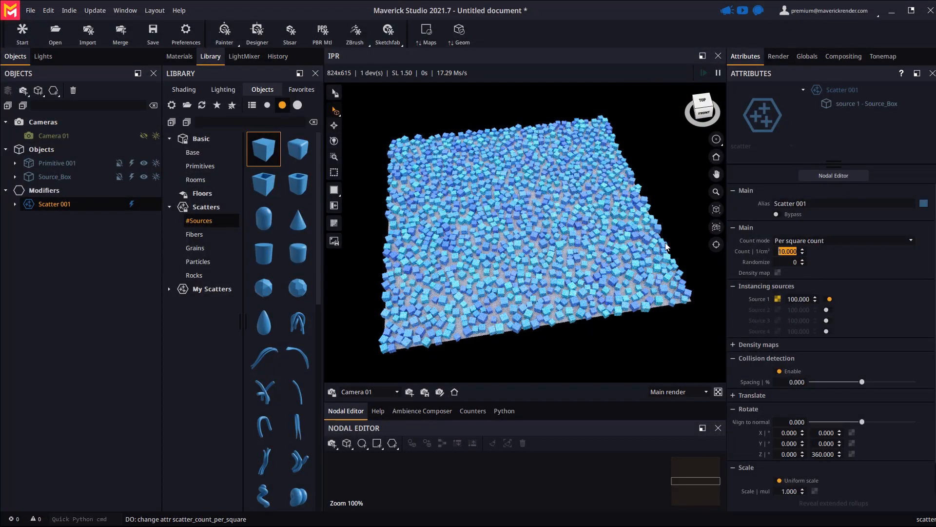
Turn the scatter's collision detection off and back on to compare the box distribution.
{"action": "scroll", "coordinate": [512, 291], "scroll_direction": "up", "scroll_amount": 2}
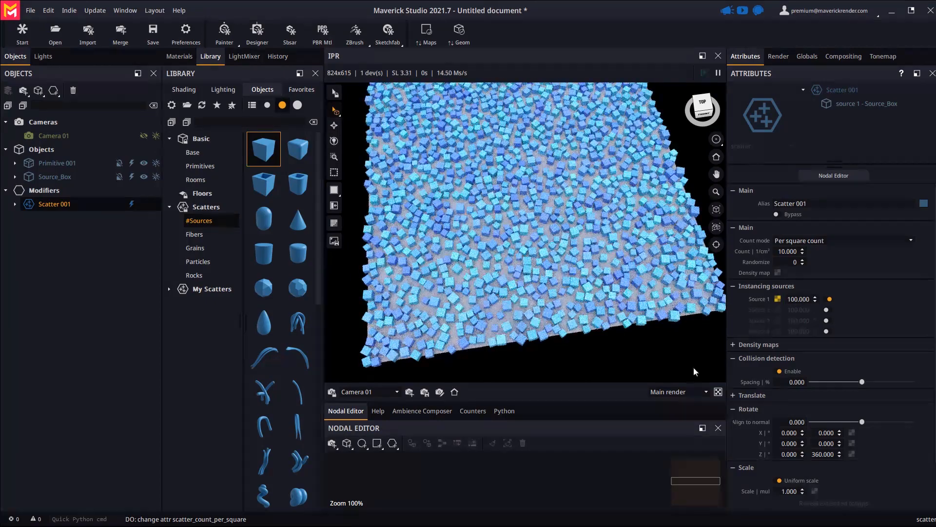
{"action": "left_click", "coordinate": [779, 372]}
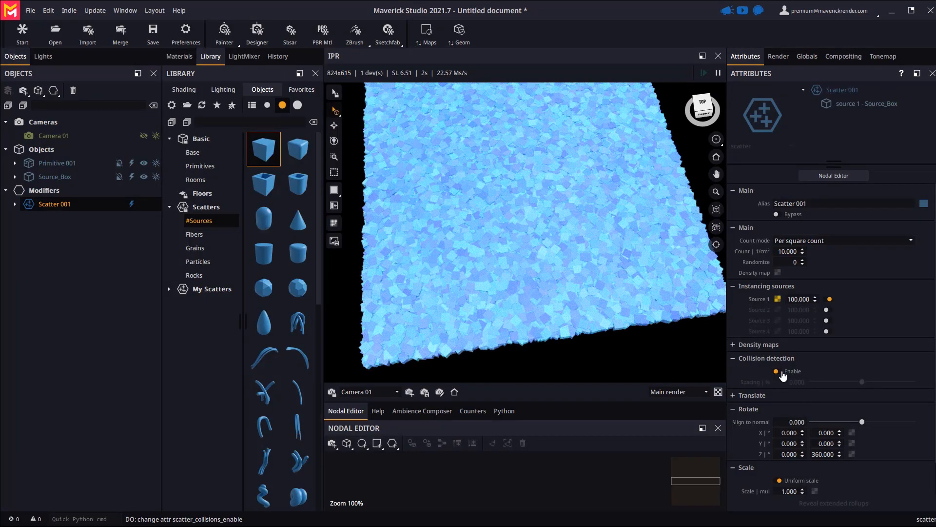
{"action": "scroll", "coordinate": [555, 279], "scroll_direction": "down", "scroll_amount": 2}
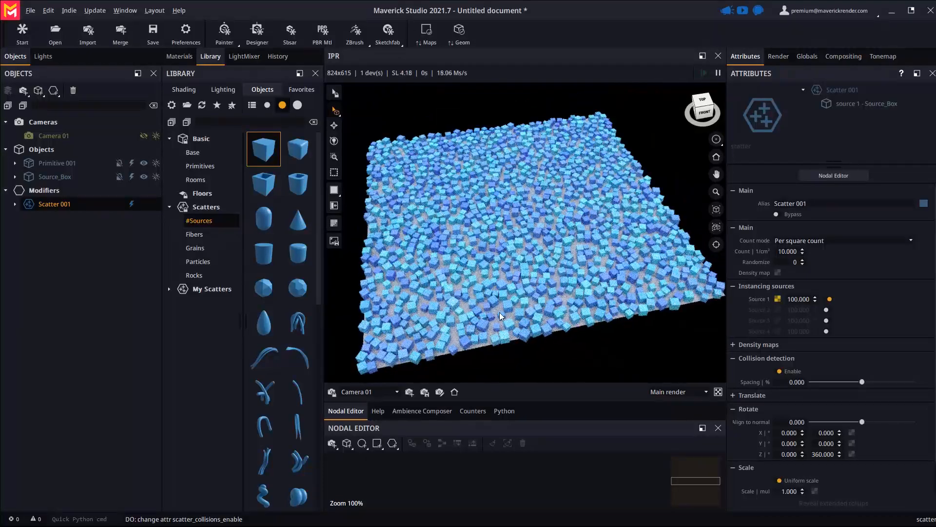
Try a collision spacing of about 11.5%, reset it to 0, and inspect the gaps between the boxes.
{"action": "scroll", "coordinate": [497, 314], "scroll_direction": "up", "scroll_amount": 2}
{"action": "mouse_move", "coordinate": [863, 382]}
{"action": "left_mouse_down"}
{"action": "mouse_move", "coordinate": [847, 386]}
{"action": "mouse_move", "coordinate": [874, 383]}
{"action": "left_mouse_up"}
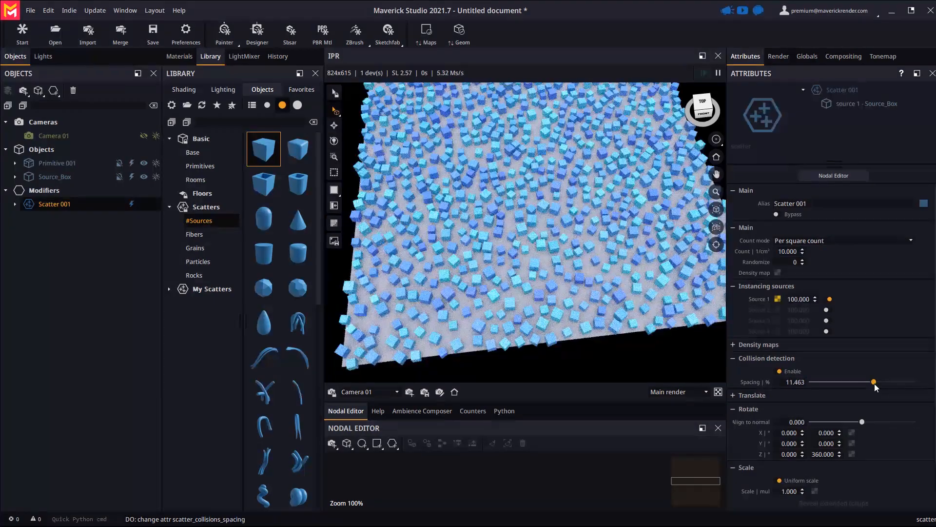
{"action": "double_click", "coordinate": [864, 382]}
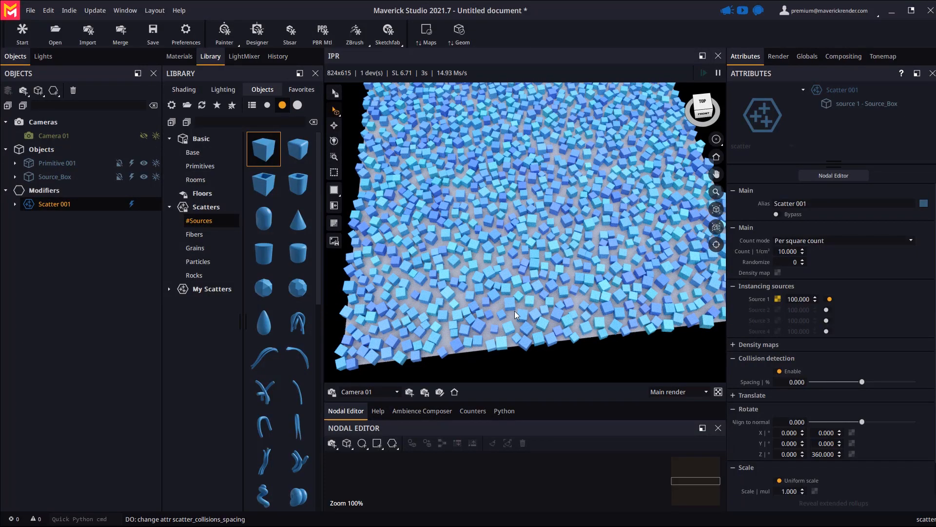
{"action": "left_click_drag", "start_coordinate": [514, 311], "coordinate": [515, 310], "text": "alt"}
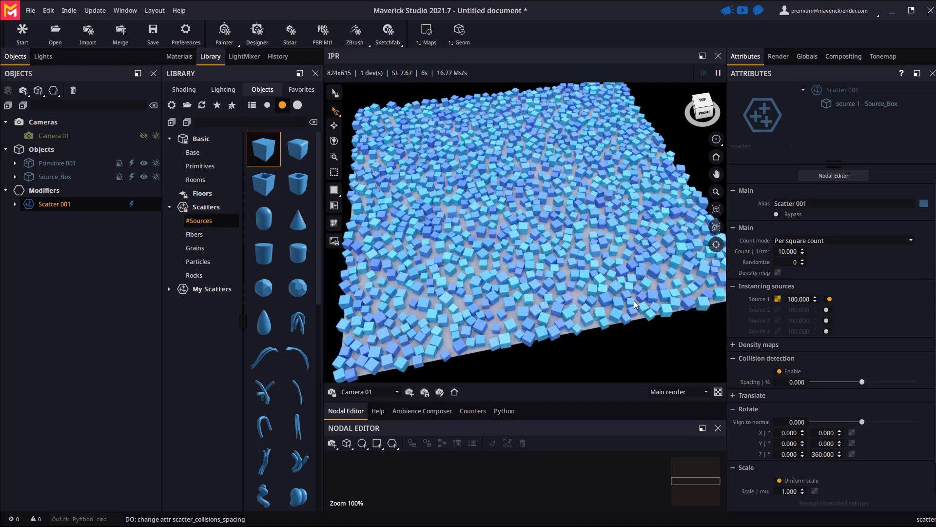
{"action": "left_click_drag", "start_coordinate": [633, 293], "coordinate": [626, 296], "text": "alt"}
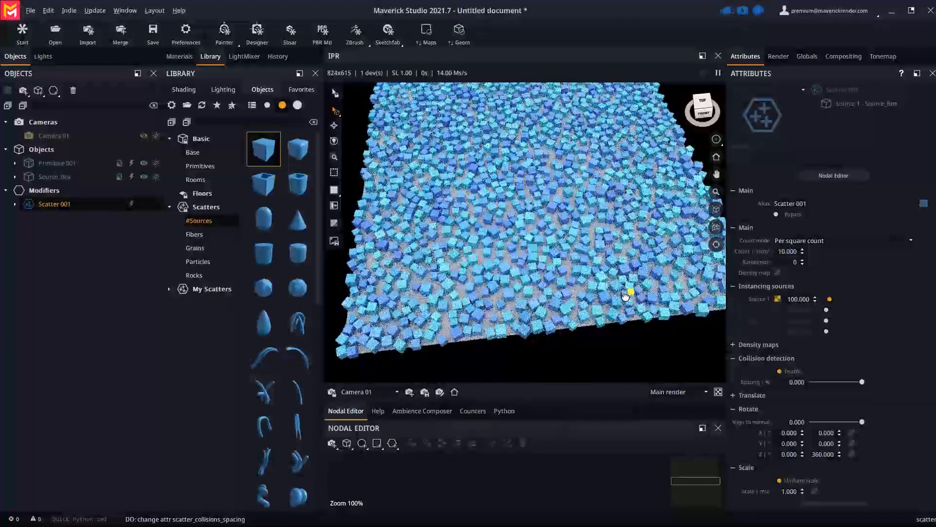
{"action": "scroll", "coordinate": [626, 296], "scroll_direction": "down", "scroll_amount": 3}
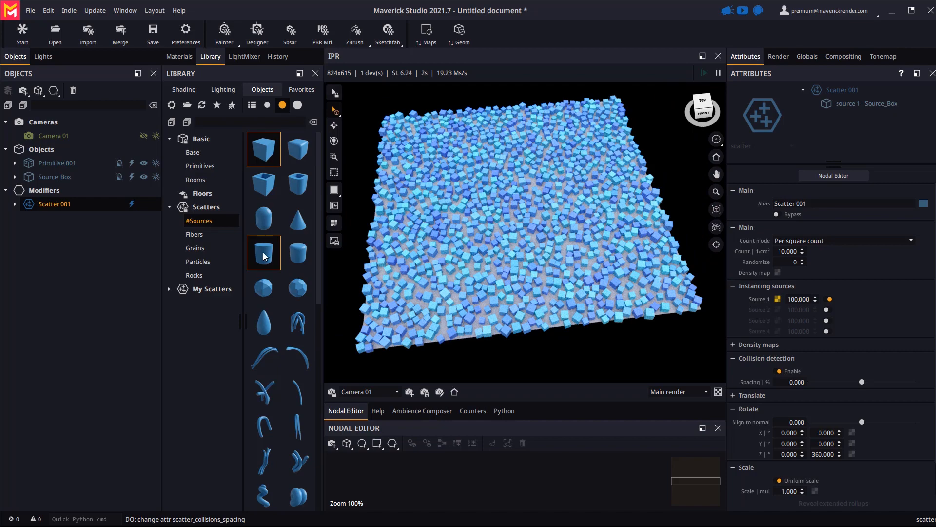
Add the cylinder from the library's scatter sources to the scene and assign Source_Cylinder as the scatter's enabled second instancing source.
{"action": "left_click_drag", "start_coordinate": [263, 256], "coordinate": [498, 337]}
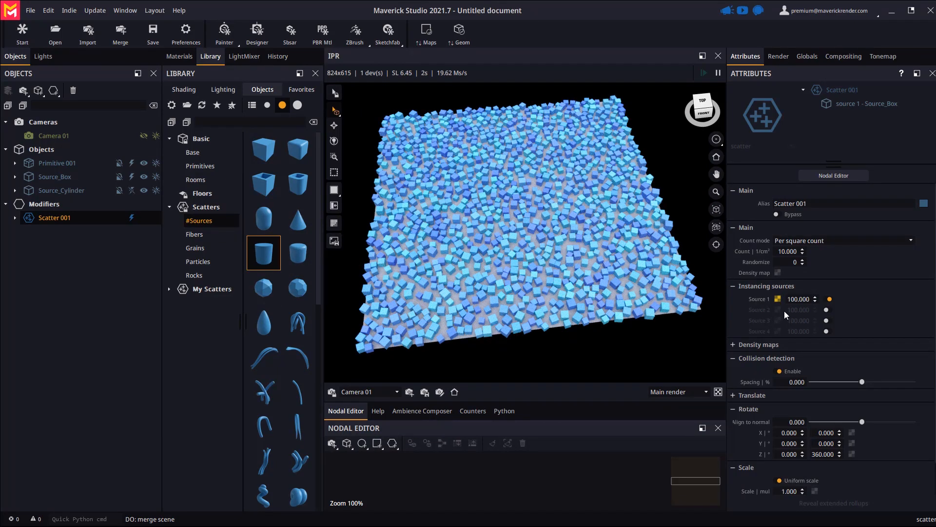
{"action": "left_click", "coordinate": [826, 310]}
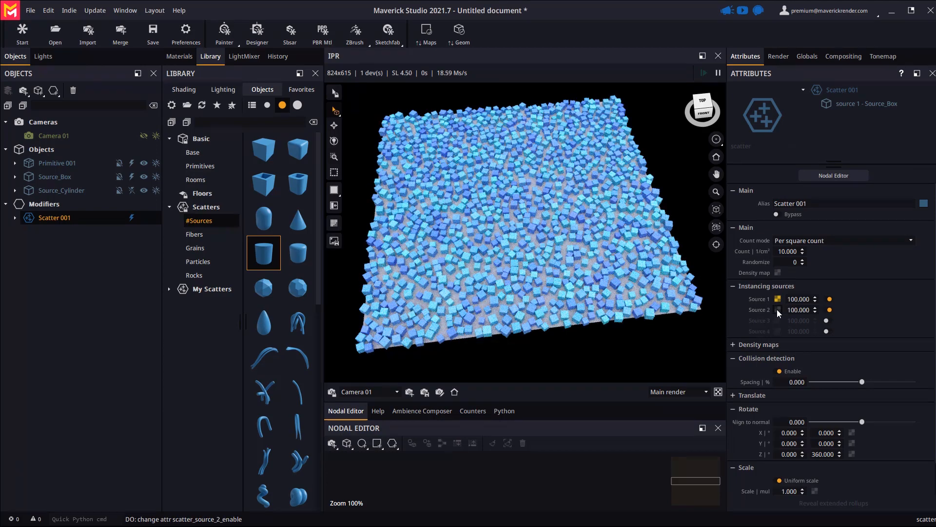
{"action": "left_click", "coordinate": [777, 309]}
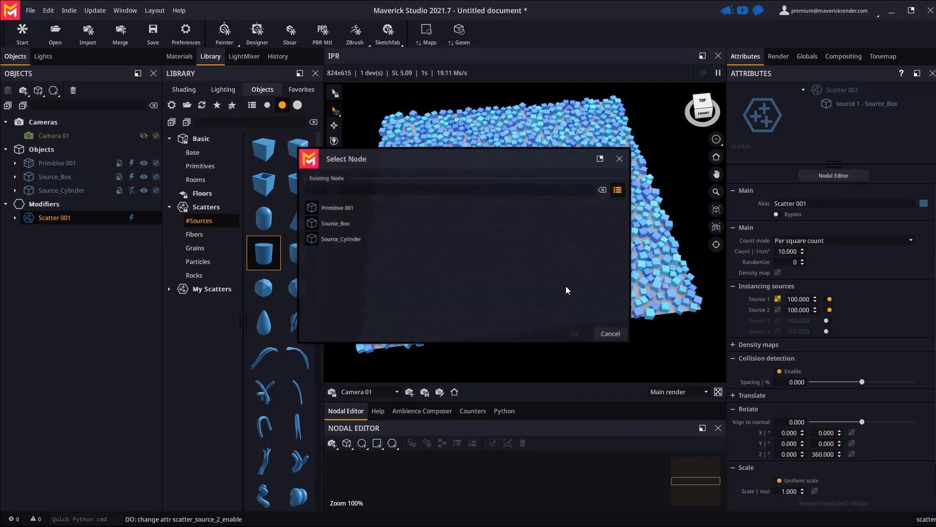
{"action": "double_click", "coordinate": [335, 239]}
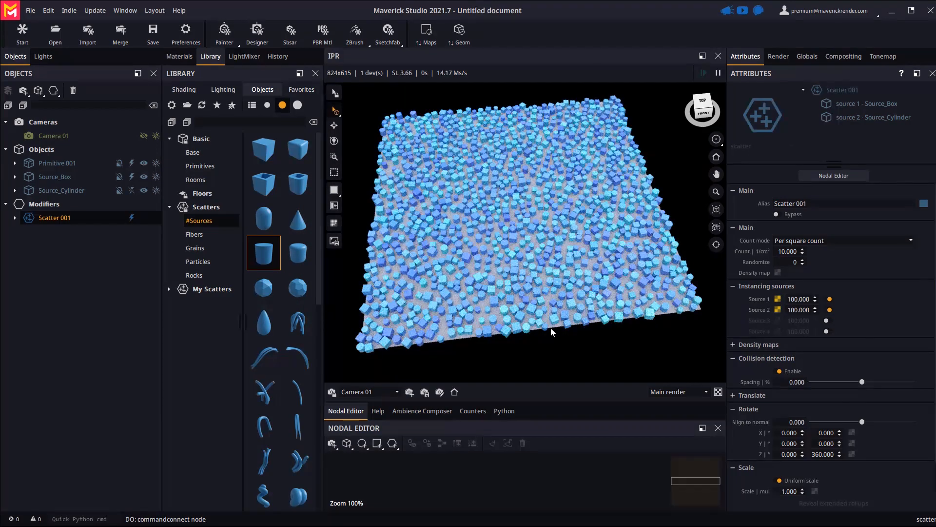
{"action": "left_click_drag", "start_coordinate": [513, 300], "coordinate": [443, 337]}
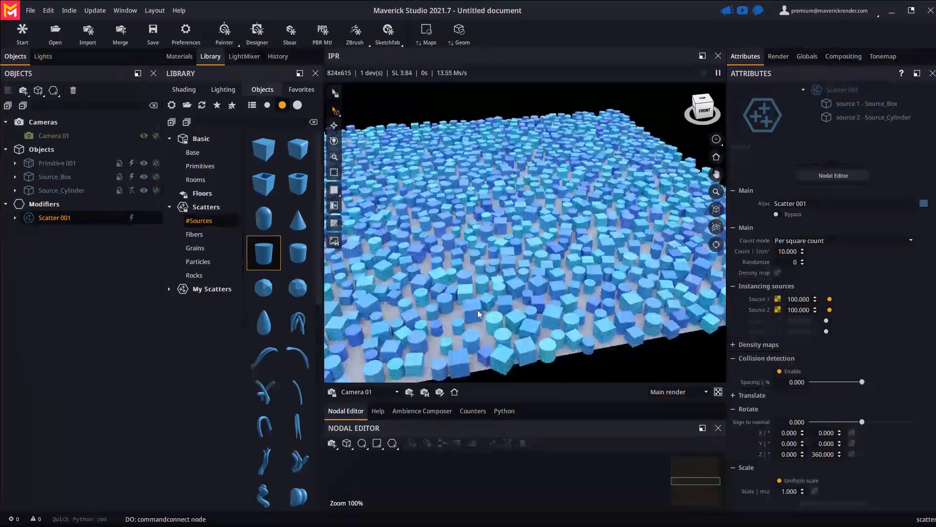
{"action": "scroll", "coordinate": [544, 273], "scroll_direction": "down", "scroll_amount": 5}
{"action": "left_click_drag", "start_coordinate": [544, 273], "coordinate": [543, 277]}
Move Source_Cylinder off the plane to a clear spot in front of its front edge.
{"action": "left_click", "coordinate": [70, 191]}
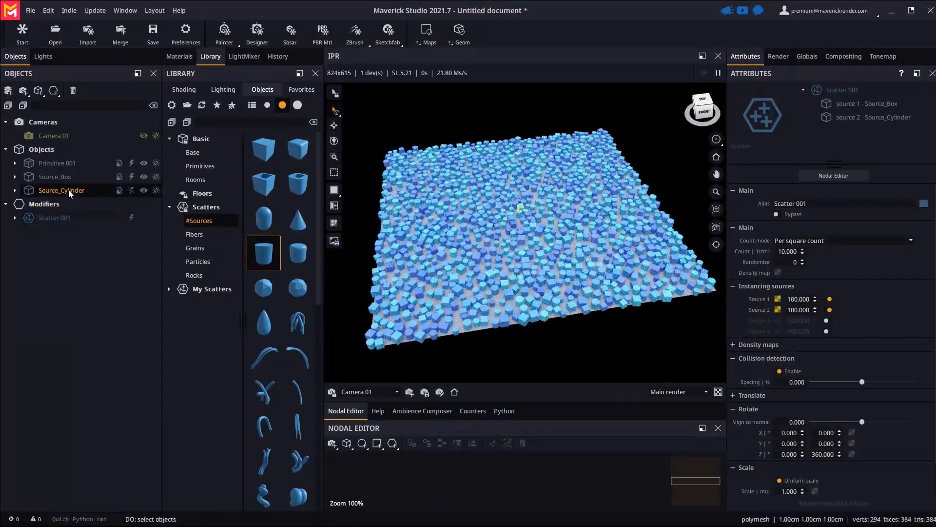
{"action": "key", "text": "w"}
{"action": "left_click_drag", "start_coordinate": [541, 192], "coordinate": [546, 319]}
{"action": "scroll", "coordinate": [522, 344], "scroll_direction": "up", "scroll_amount": 5}
{"action": "left_click", "coordinate": [132, 191]}
{"action": "left_click_drag", "start_coordinate": [629, 263], "coordinate": [561, 305]}
Stretch Source_Cylinder vertically to a Z scale of about 2.65 and apply Reset scale to it.
{"action": "key", "text": "r"}
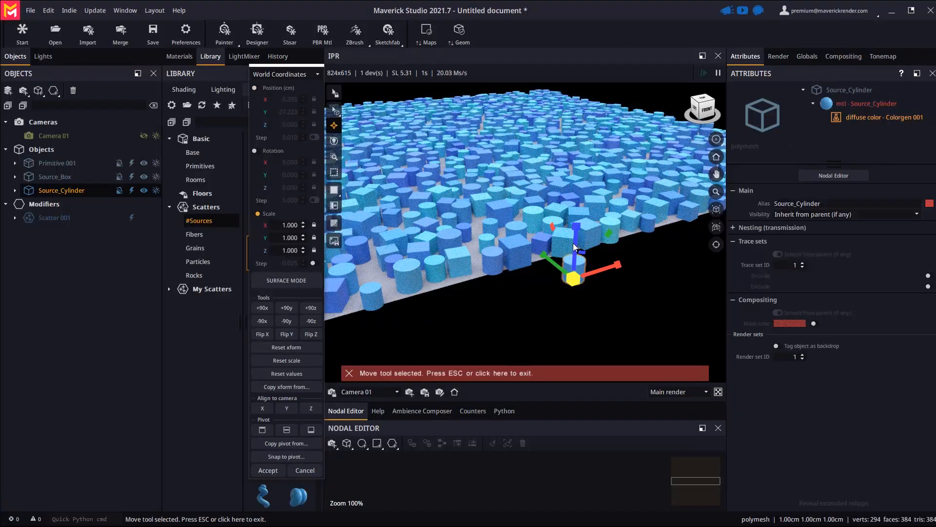
{"action": "left_click_drag", "start_coordinate": [575, 246], "coordinate": [578, 134]}
{"action": "left_click_drag", "start_coordinate": [544, 255], "coordinate": [492, 234]}
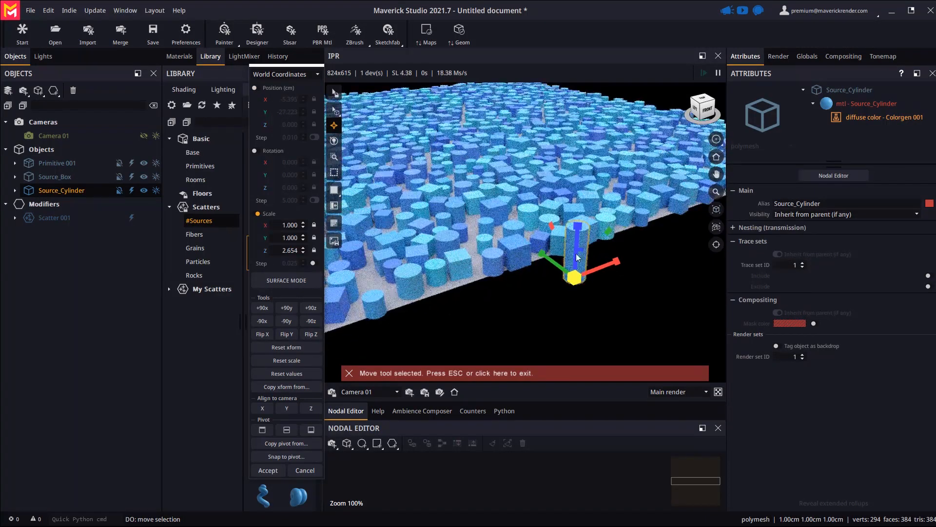
{"action": "left_click", "coordinate": [293, 362]}
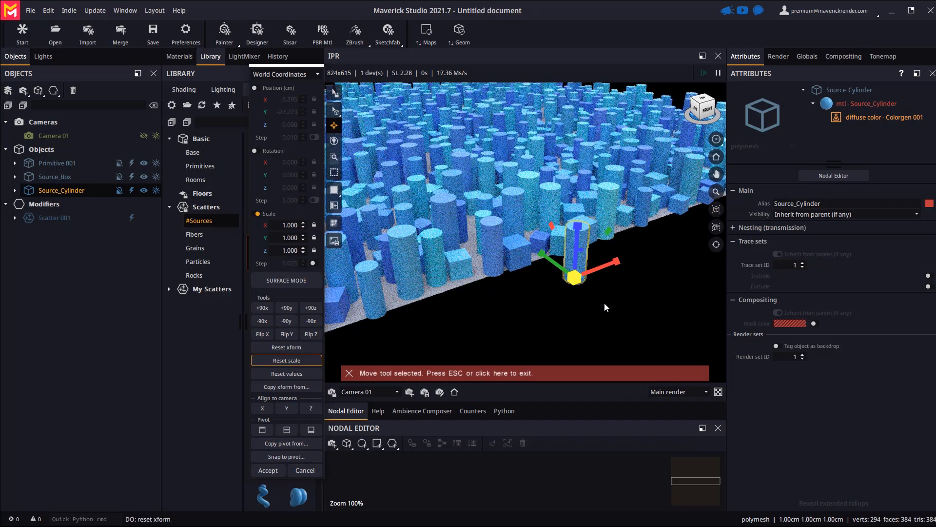
{"action": "left_click_drag", "start_coordinate": [605, 303], "coordinate": [498, 311]}
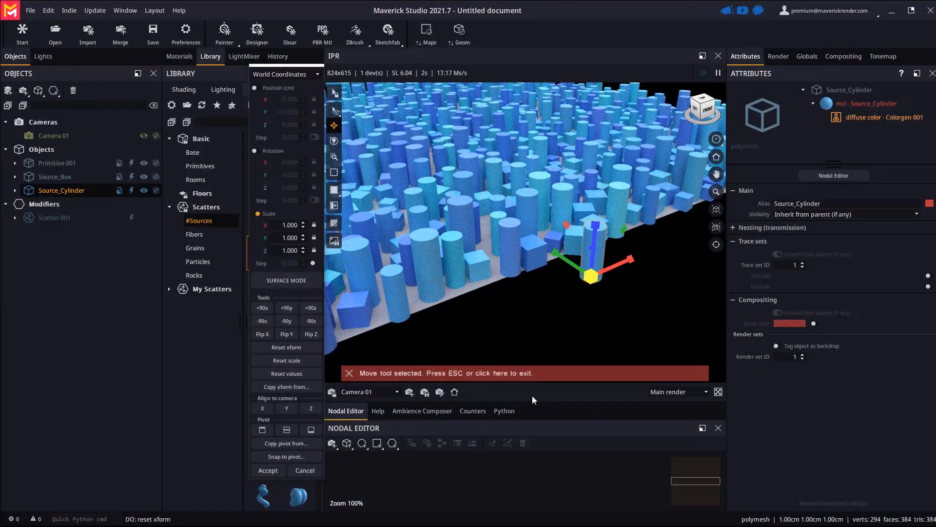
Reset Source_Cylinder's transform and place its pivot at the cylinder's base.
{"action": "left_click", "coordinate": [291, 347]}
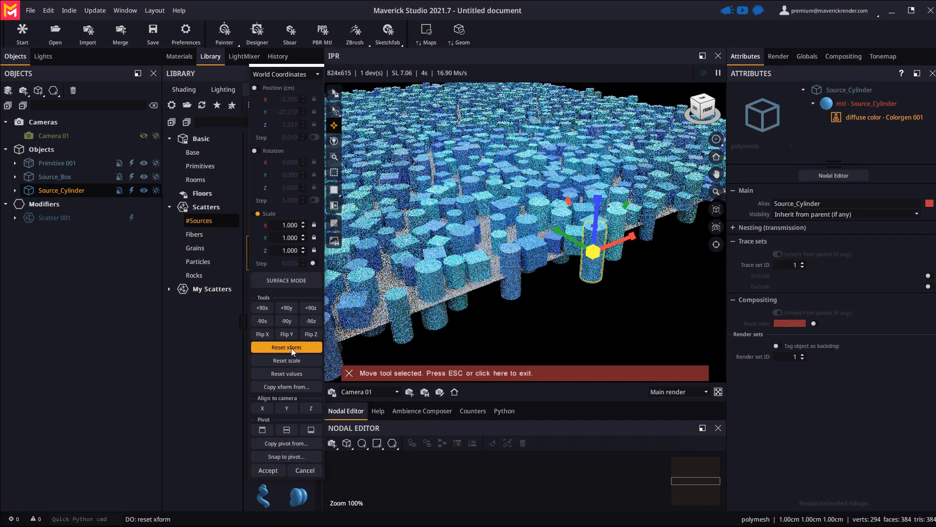
{"action": "left_click_drag", "start_coordinate": [620, 294], "coordinate": [560, 275]}
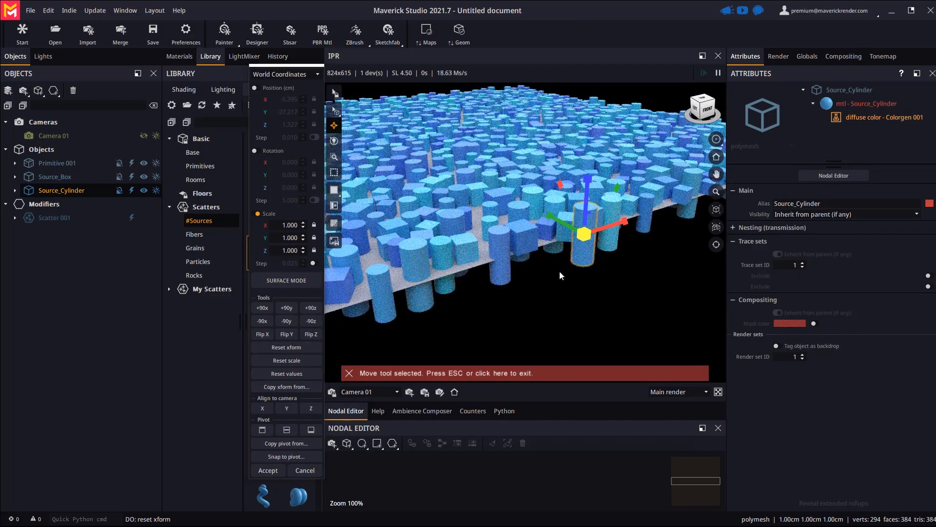
{"action": "left_click", "coordinate": [308, 430]}
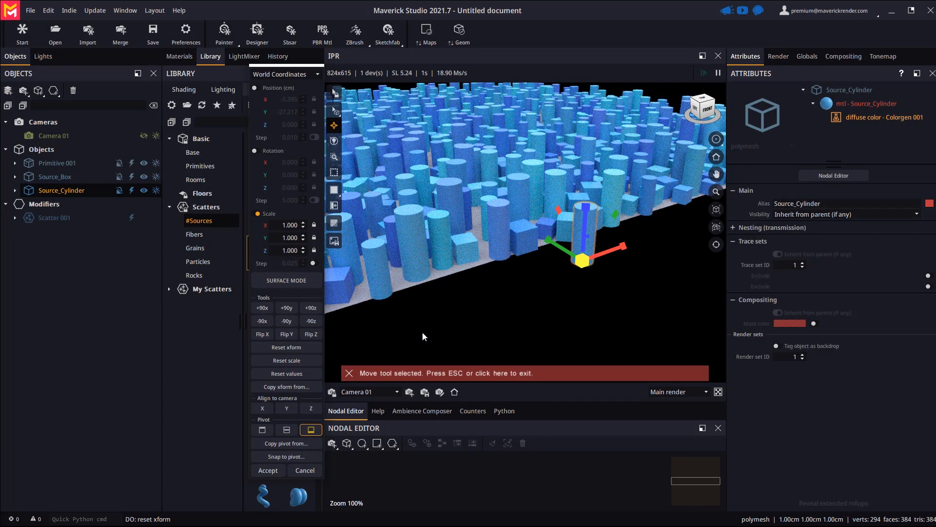
Try Source_Cylinder's pivot at its top, return it to the base, and accept the transform.
{"action": "left_click", "coordinate": [268, 431]}
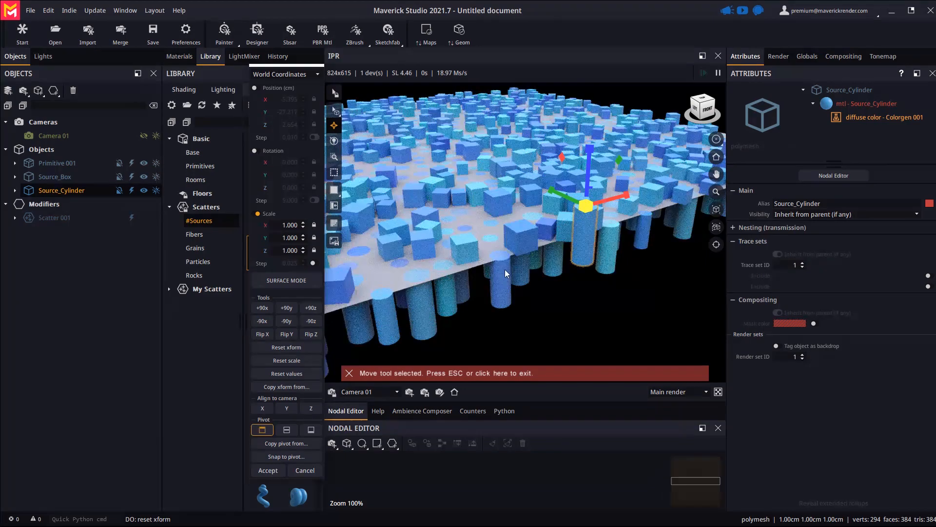
{"action": "left_click", "coordinate": [308, 430]}
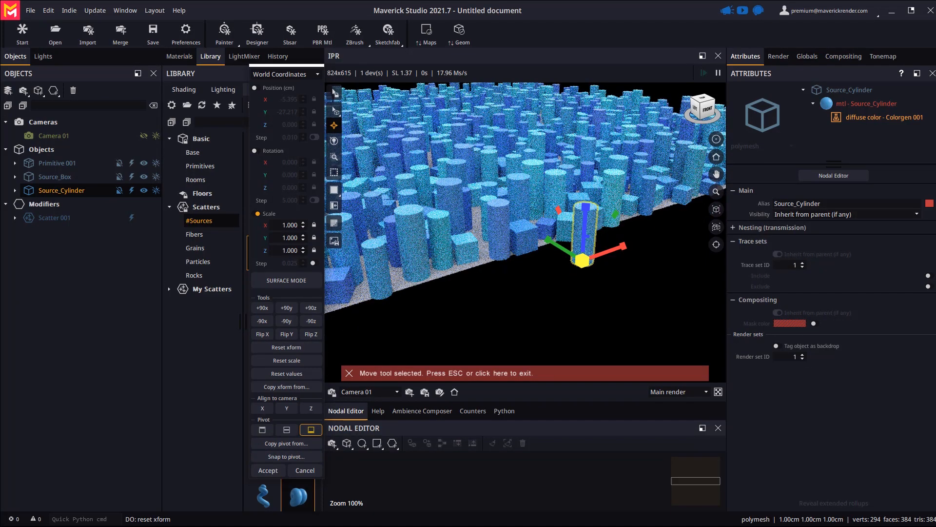
{"action": "left_click", "coordinate": [267, 471]}
Set Scatter 001's Randomize value to 3 and inspect the new arrangement of boxes and cylinders.
{"action": "left_click", "coordinate": [802, 260]}
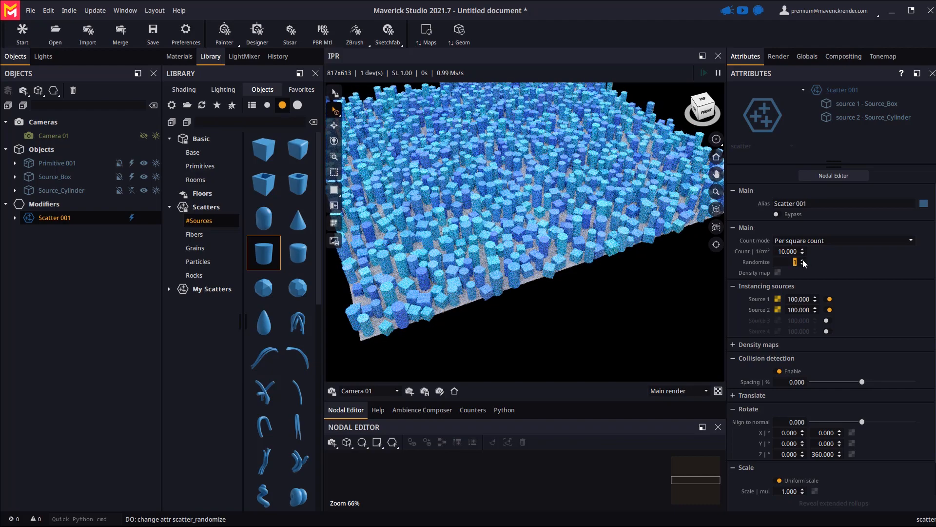
{"action": "left_click", "coordinate": [802, 261]}
{"action": "left_click", "coordinate": [802, 261]}
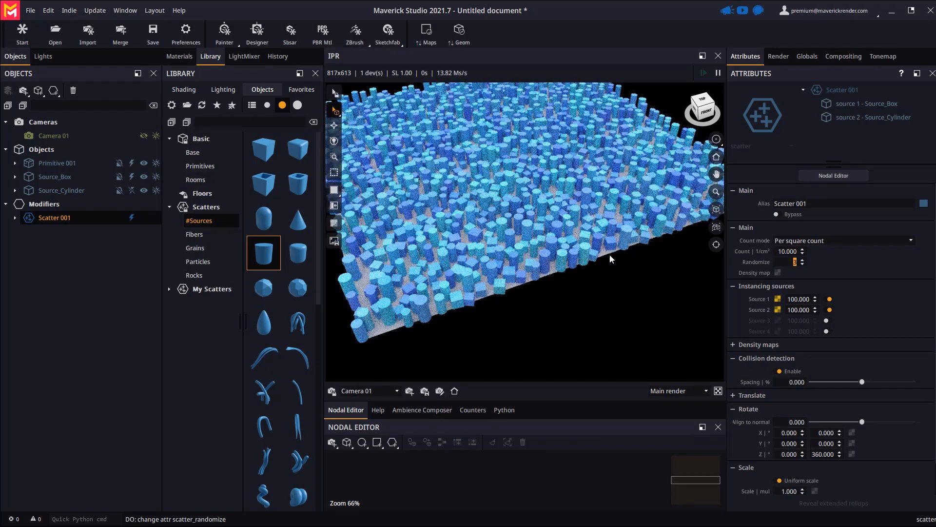
{"action": "left_click_drag", "start_coordinate": [556, 248], "coordinate": [557, 242]}
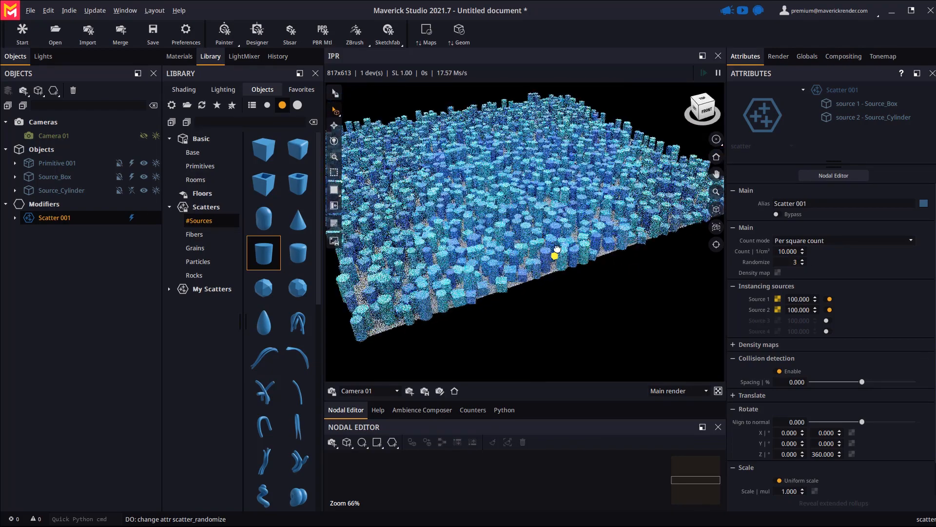
{"action": "scroll", "coordinate": [555, 249], "scroll_direction": "up", "scroll_amount": 1}
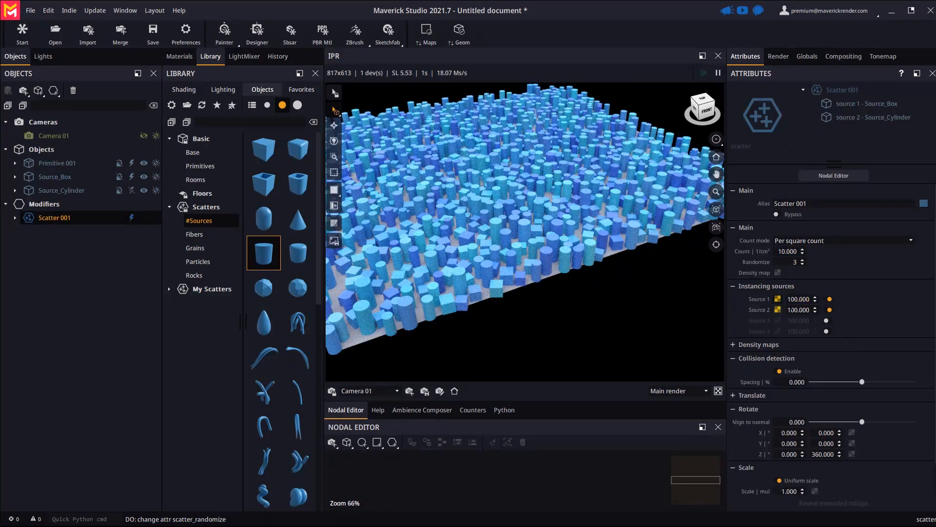
Try a Source 1 frequency of 10 to reduce the boxes, and restore it to 100.
{"action": "left_click", "coordinate": [800, 299]}
{"action": "type", "text": "10"}
{"action": "key", "text": "Return"}
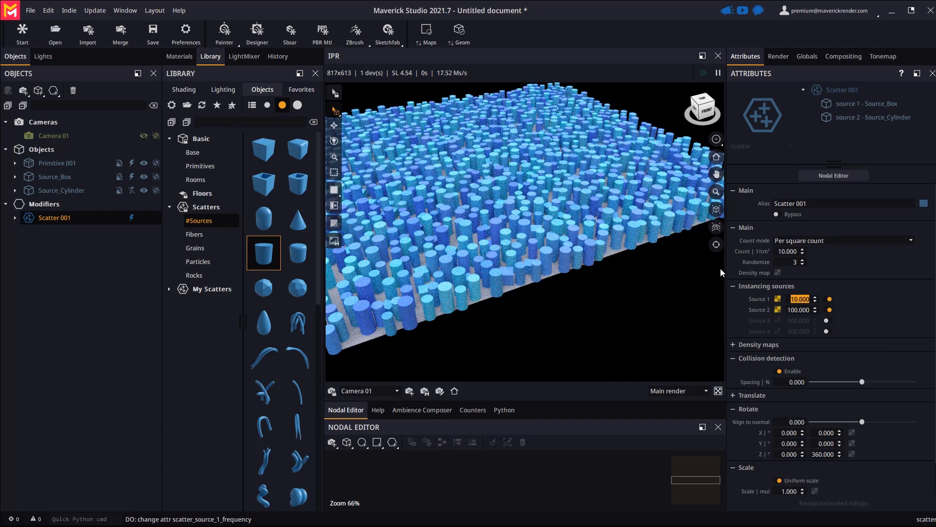
{"action": "left_click_drag", "start_coordinate": [555, 251], "coordinate": [555, 221], "text": "alt"}
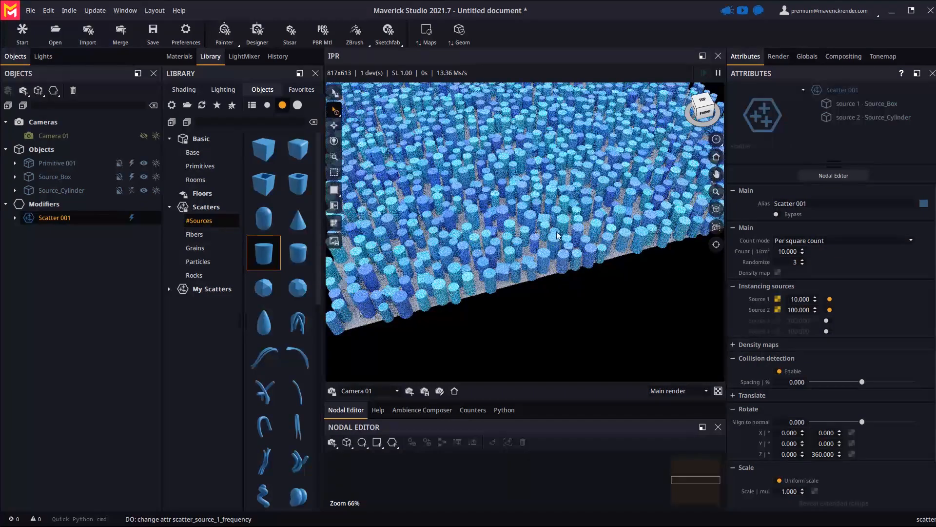
{"action": "left_click", "coordinate": [815, 298]}
Try a Source 2 frequency of 10 to reduce the cylinders and inspect the resulting mix.
{"action": "left_click", "coordinate": [798, 310]}
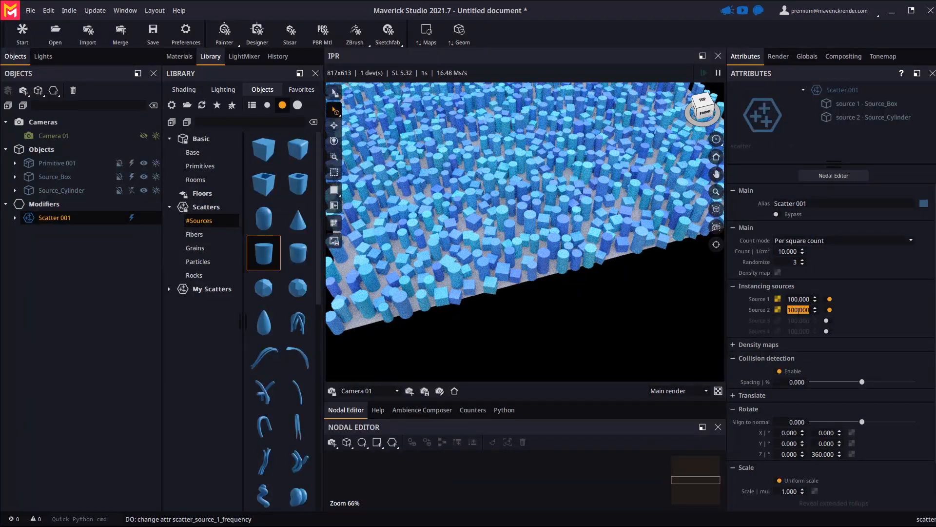
{"action": "type", "text": "10"}
{"action": "key", "text": "Return"}
{"action": "left_click_drag", "start_coordinate": [518, 251], "coordinate": [551, 248], "text": "alt"}
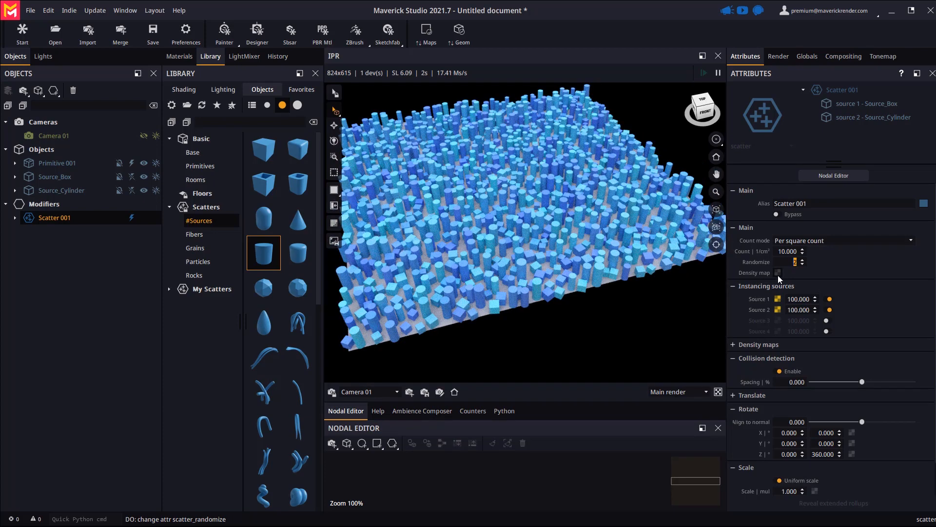
Create a checker texture as the scatter's density map and inspect the distribution over the plane.
{"action": "left_click", "coordinate": [777, 273]}
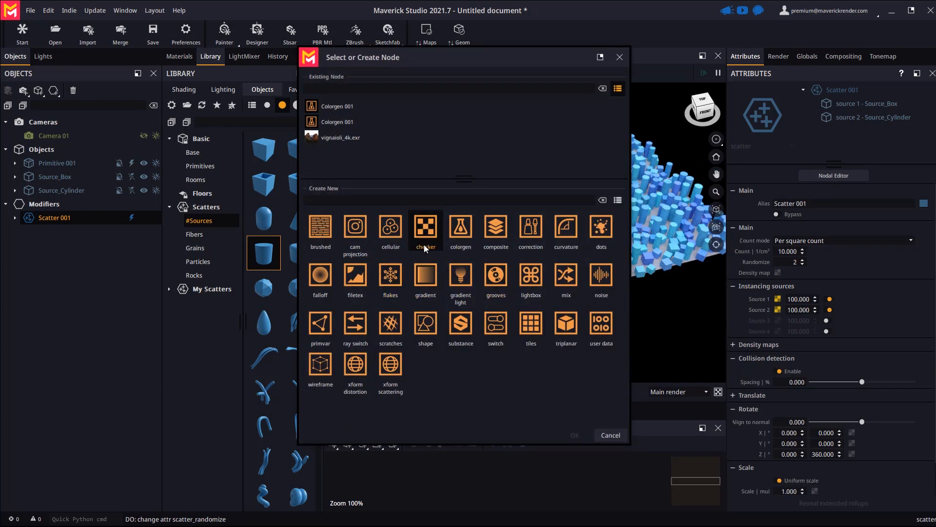
{"action": "double_click", "coordinate": [422, 232]}
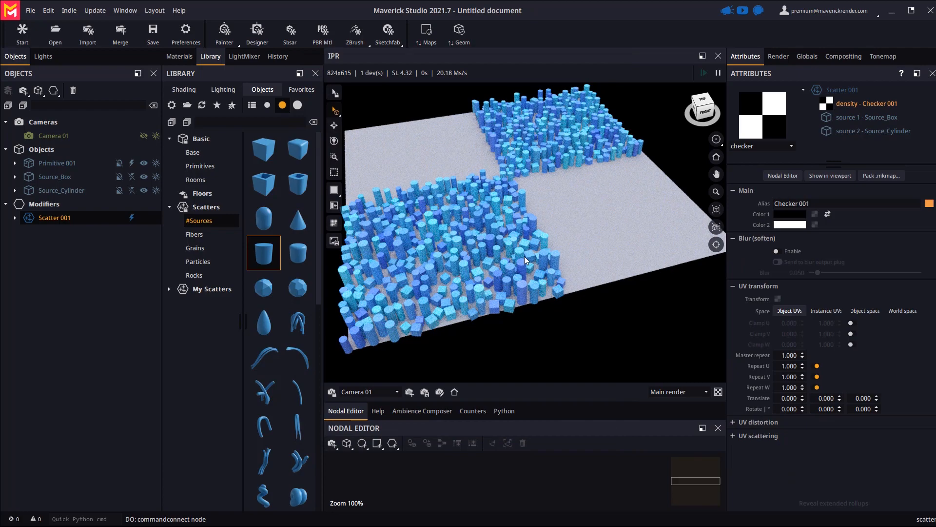
{"action": "scroll", "coordinate": [515, 281], "scroll_direction": "down", "scroll_amount": 1}
{"action": "middle_click_drag", "start_coordinate": [561, 230], "coordinate": [536, 270]}
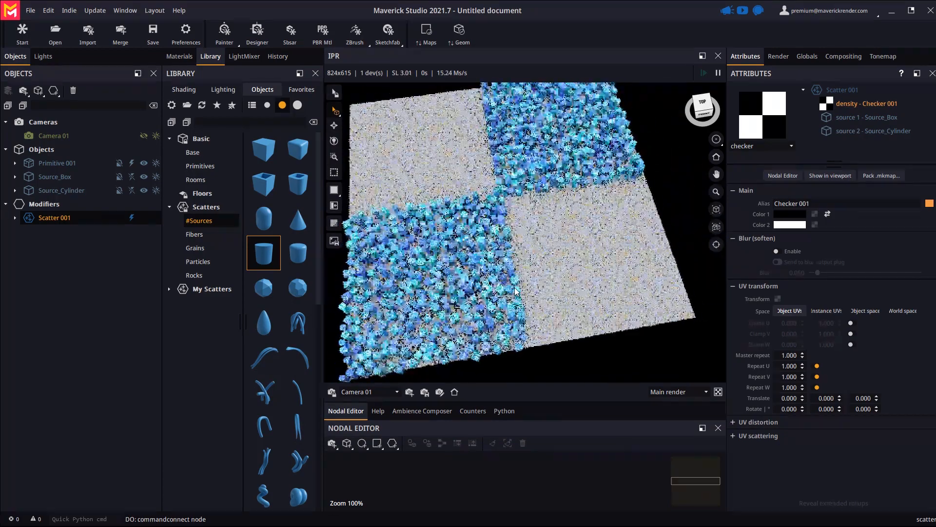
{"action": "scroll", "coordinate": [536, 271], "scroll_direction": "down", "scroll_amount": 2}
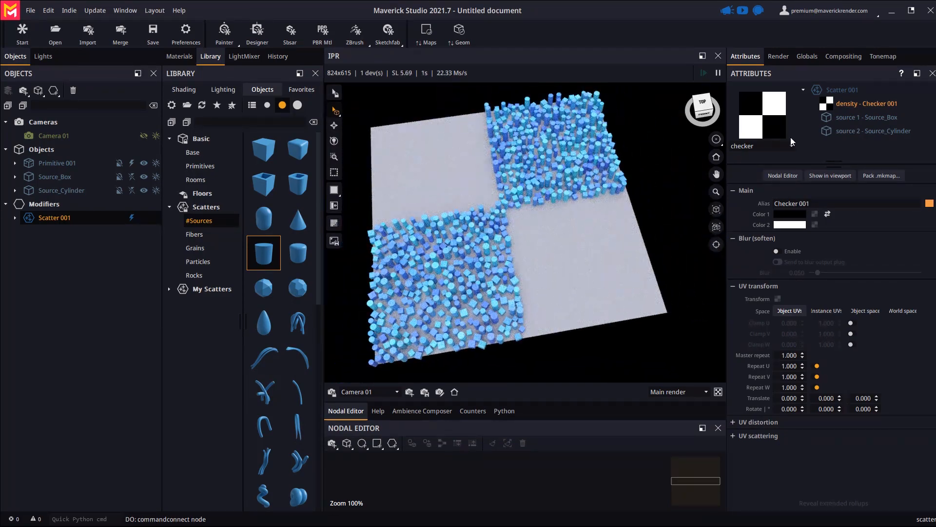
Preview the checker density map in the viewport and try Master repeat values of 2 and 3, updating the scattered geometry.
{"action": "left_click", "coordinate": [819, 175]}
{"action": "left_click", "coordinate": [820, 176]}
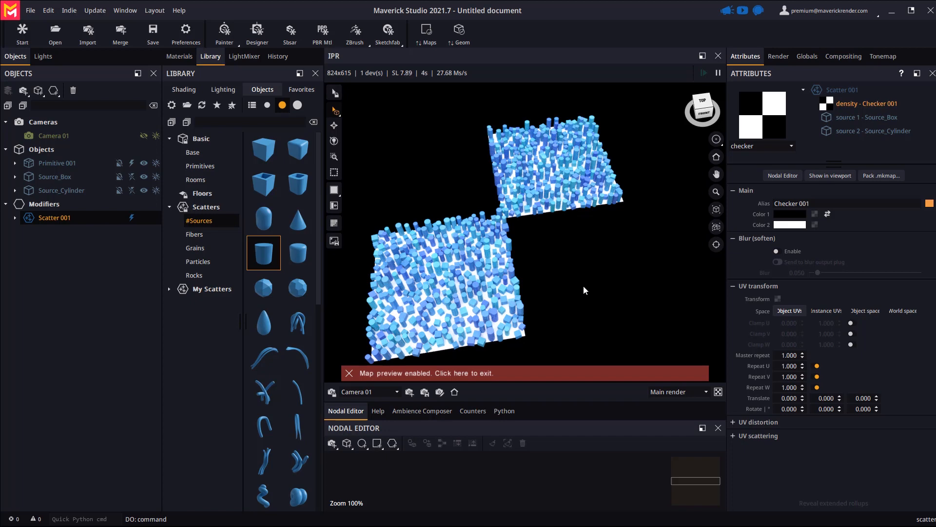
{"action": "left_click", "coordinate": [790, 355]}
{"action": "type", "text": "2"}
{"action": "key", "text": "Return"}
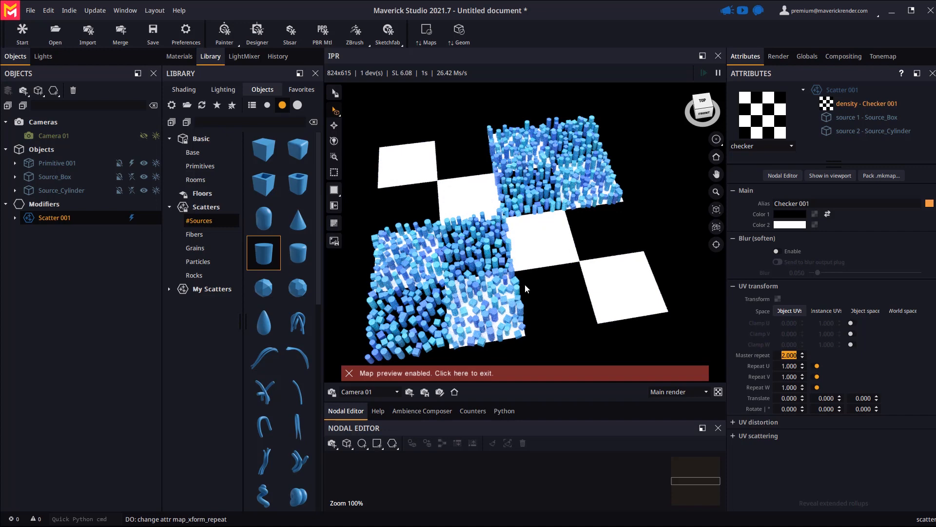
{"action": "left_click", "coordinate": [455, 36]}
{"action": "mouse_move", "coordinate": [494, 268]}
{"action": "middle_mouse_down"}
{"action": "mouse_move", "coordinate": [542, 267]}
{"action": "mouse_move", "coordinate": [500, 267]}
{"action": "middle_mouse_up"}
{"action": "left_click", "coordinate": [802, 353]}
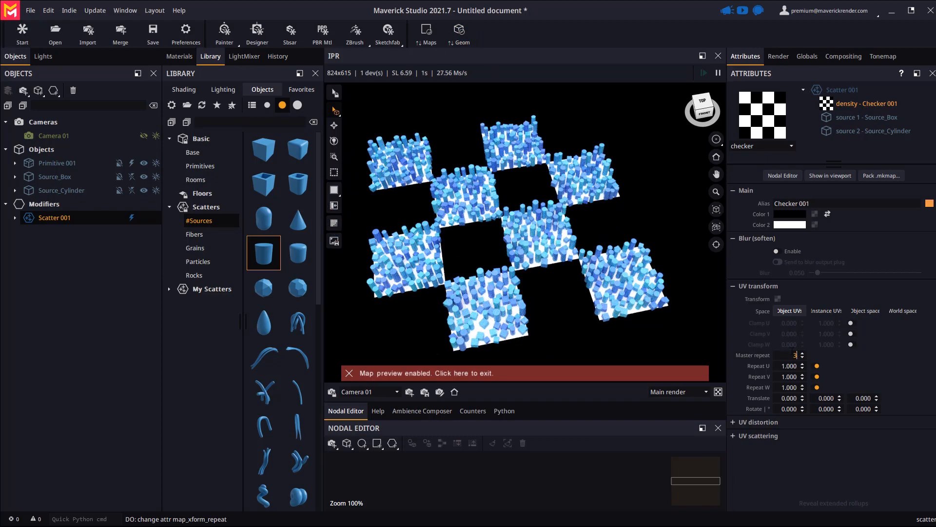
{"action": "mouse_move", "coordinate": [517, 281]}
{"action": "middle_mouse_down"}
{"action": "mouse_move", "coordinate": [540, 282]}
{"action": "mouse_move", "coordinate": [513, 283]}
{"action": "middle_mouse_up"}
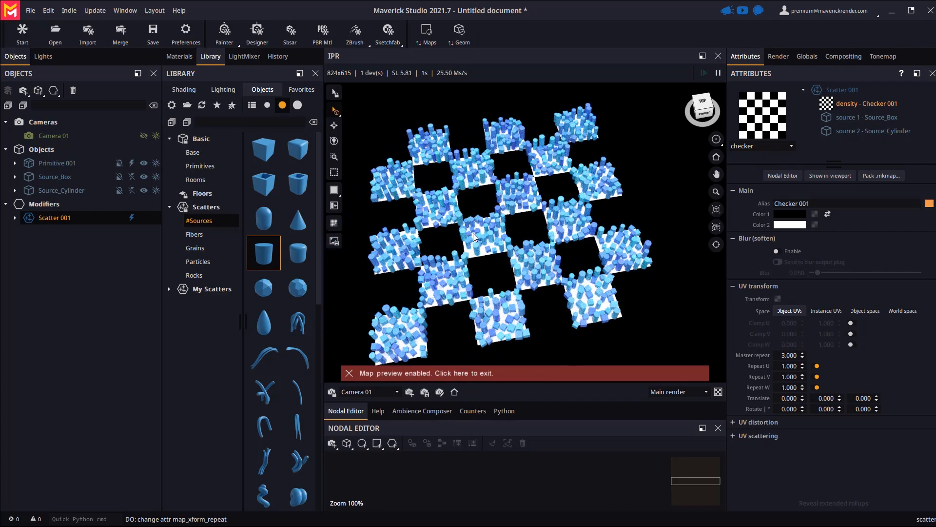
Add a uvmap modifier to Primitive 001, set its projection to Planar and fit it to the plane.
{"action": "left_click", "coordinate": [66, 163]}
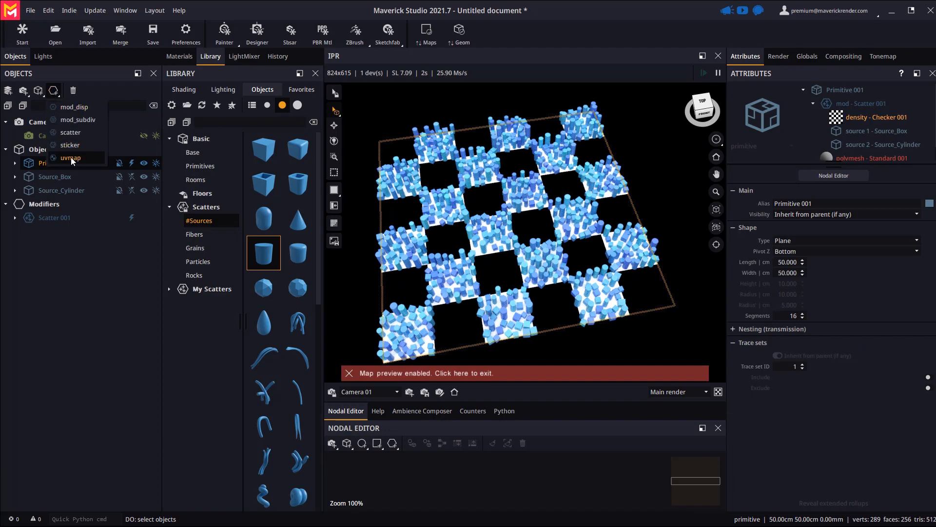
{"action": "left_click", "coordinate": [71, 157]}
{"action": "left_click_drag", "start_coordinate": [531, 274], "coordinate": [468, 280], "text": "alt"}
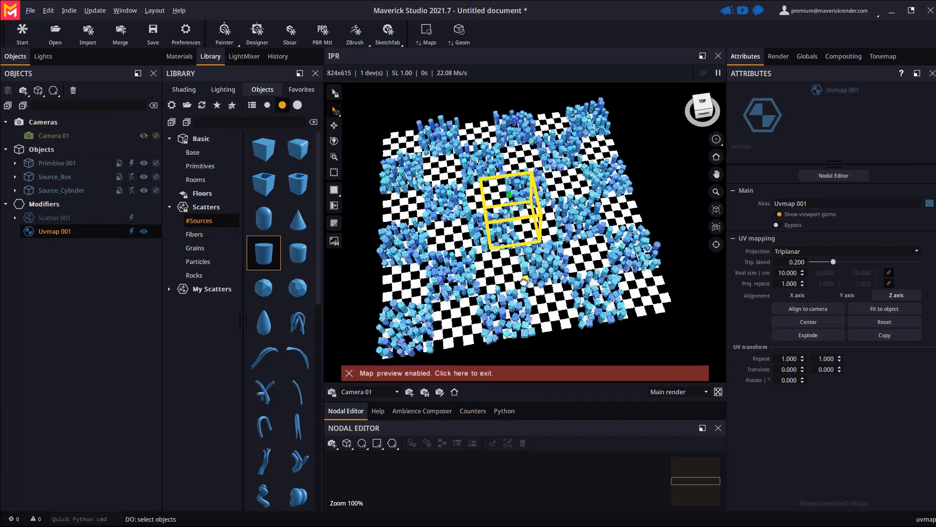
{"action": "left_click", "coordinate": [812, 251]}
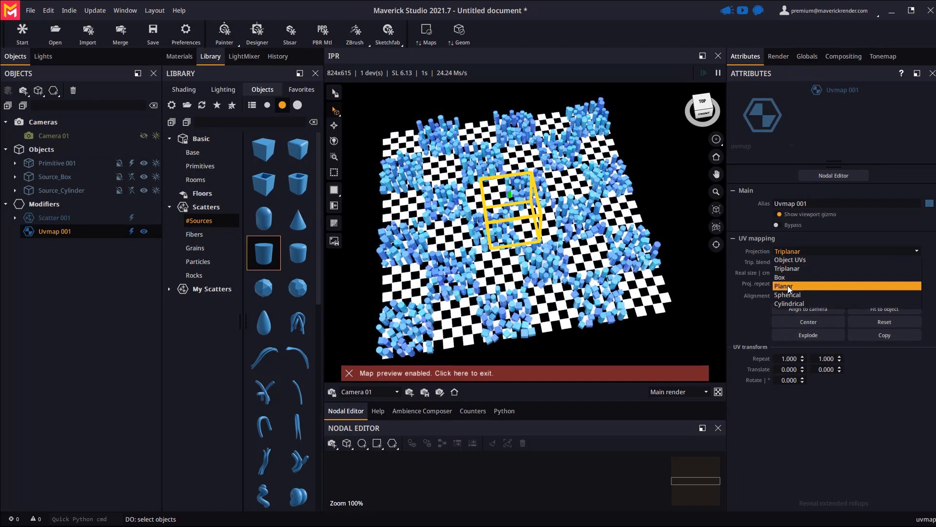
{"action": "left_click", "coordinate": [788, 285]}
{"action": "left_click", "coordinate": [908, 310]}
{"action": "left_click", "coordinate": [880, 307]}
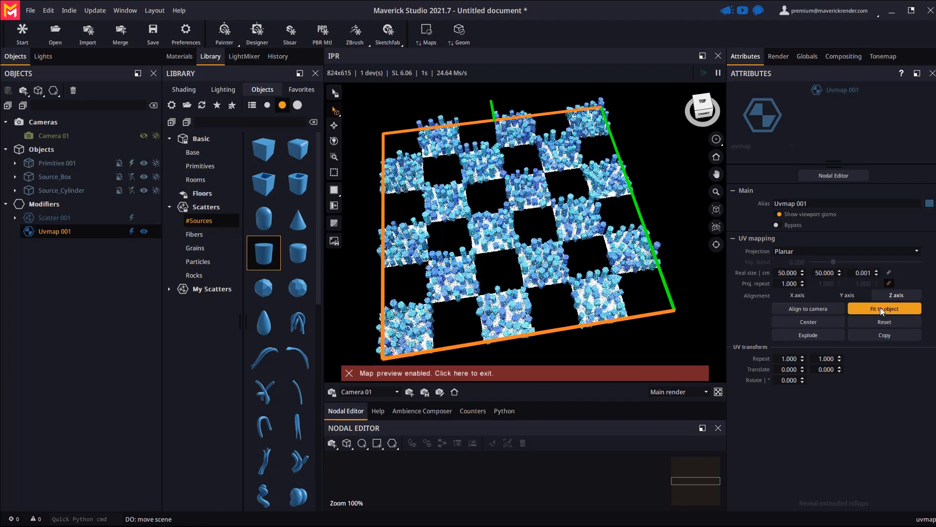
{"action": "scroll", "coordinate": [524, 269], "scroll_direction": "down", "scroll_amount": 1}
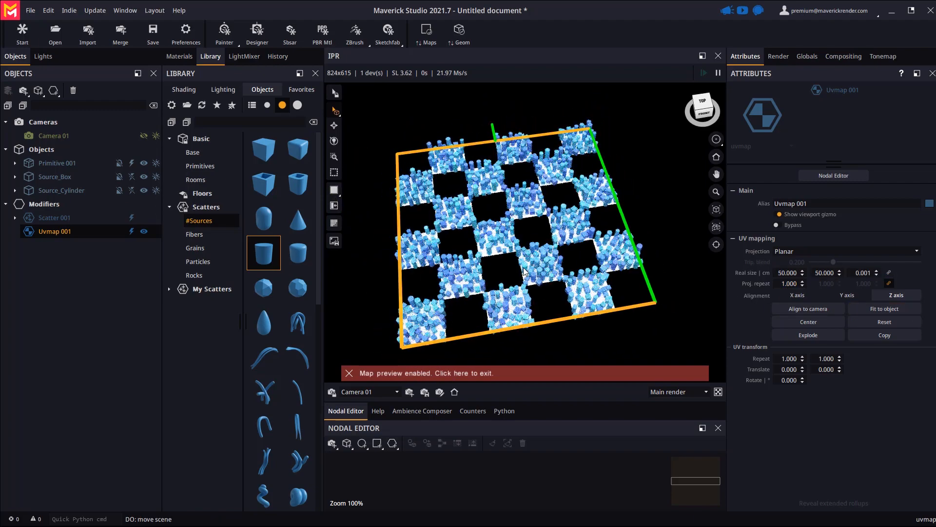
Move the Uvmap 001 gizmo across the plane to about X 10, Y -8.5 cm, updating the scattered geometry after each move.
{"action": "key", "text": "w"}
{"action": "left_click_drag", "start_coordinate": [527, 197], "coordinate": [501, 245]}
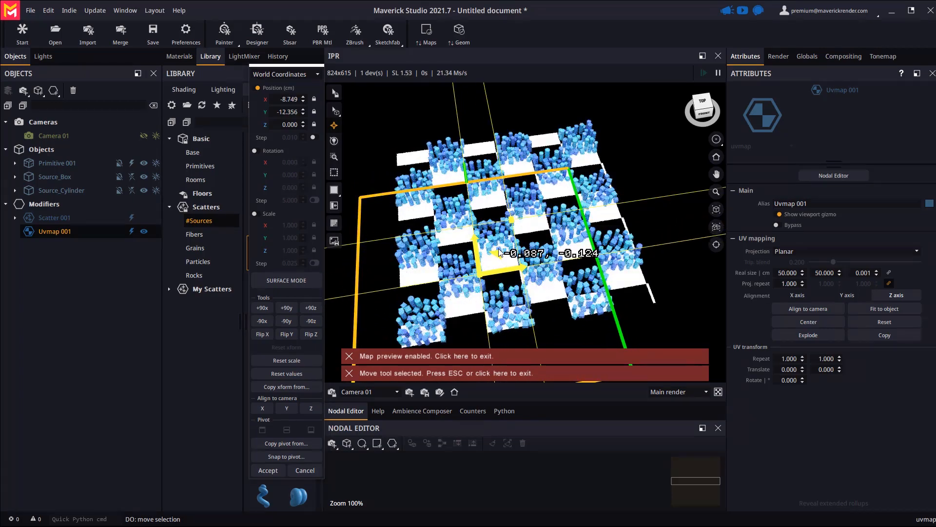
{"action": "left_click", "coordinate": [459, 42]}
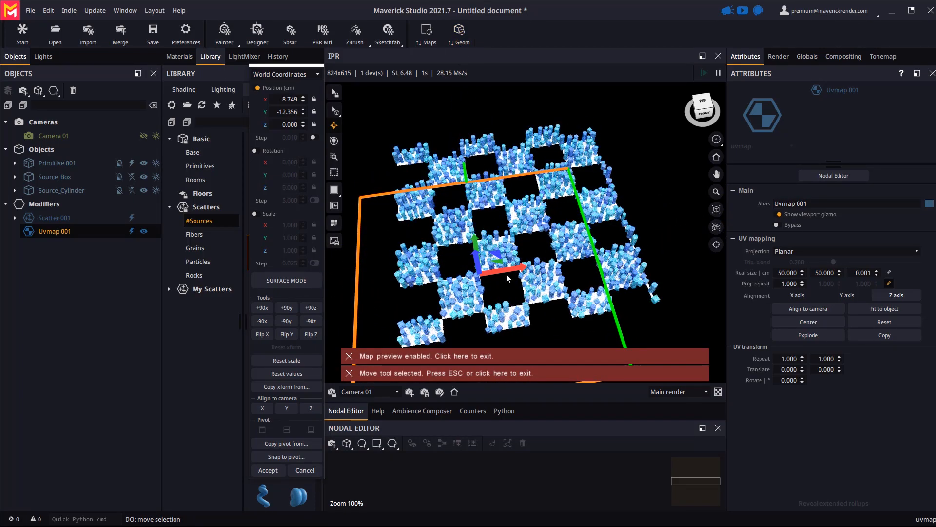
{"action": "left_click_drag", "start_coordinate": [498, 254], "coordinate": [580, 225]}
{"action": "left_click", "coordinate": [460, 39]}
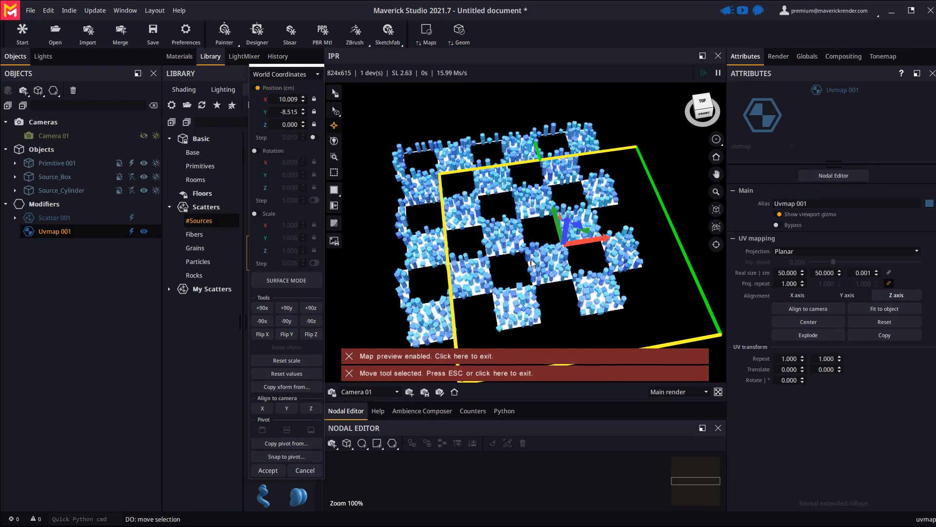
{"action": "left_click", "coordinate": [268, 470]}
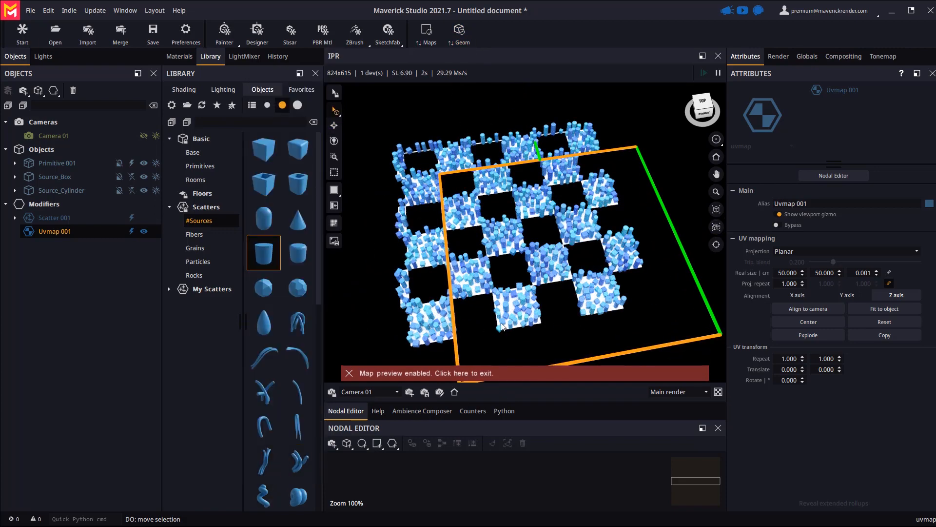
Bypass Uvmap 001 and disconnect the checker from Scatter 001's main density map.
{"action": "left_click", "coordinate": [131, 232]}
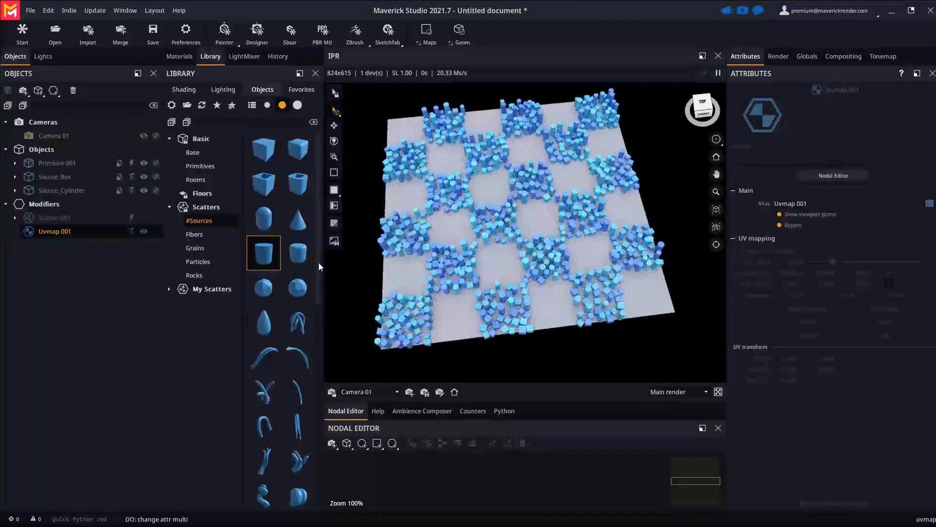
{"action": "left_click", "coordinate": [434, 262]}
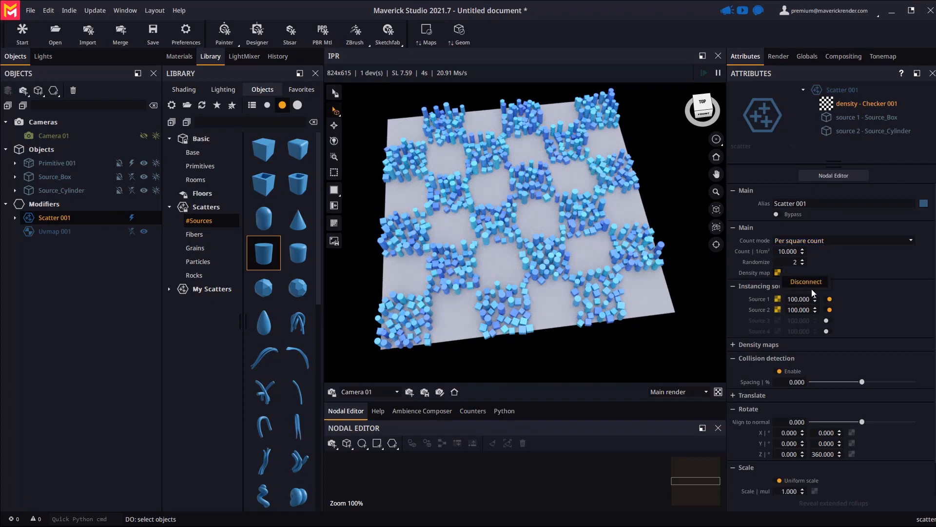
{"action": "left_click", "coordinate": [809, 282]}
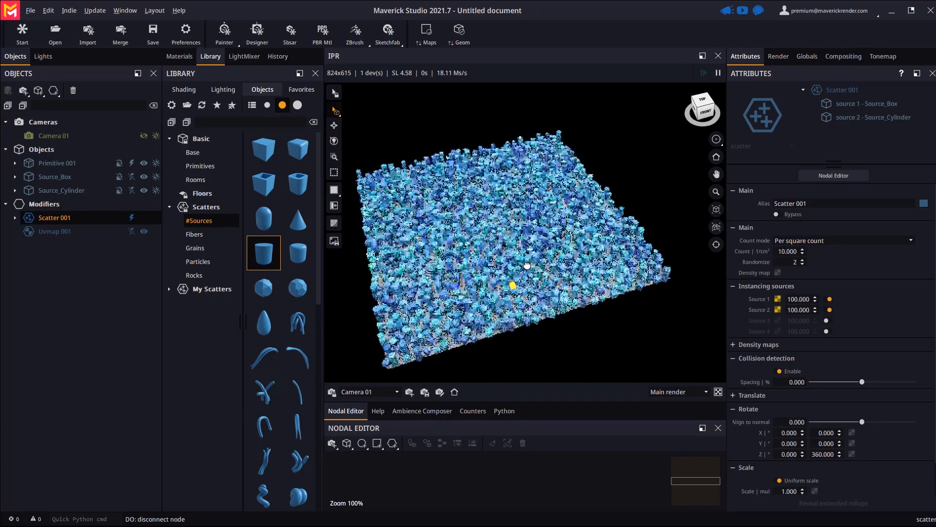
Enable Density map 1 and Density map 2 for Scatter 001's individual sources.
{"action": "left_click", "coordinate": [751, 345]}
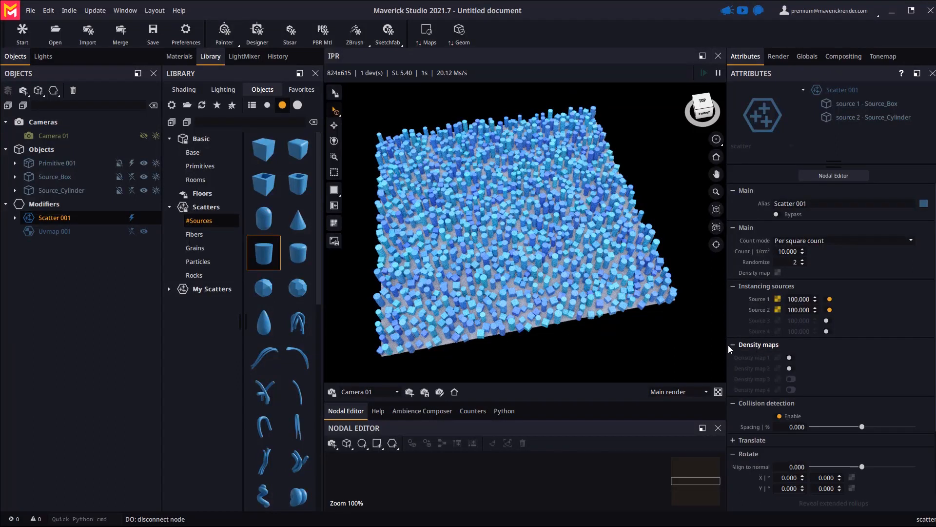
{"action": "left_click", "coordinate": [790, 358]}
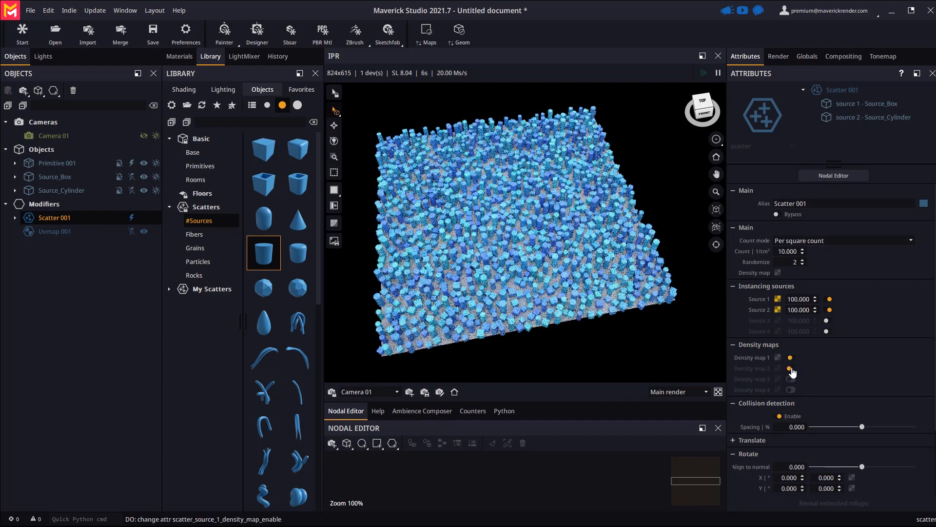
{"action": "left_click", "coordinate": [790, 368]}
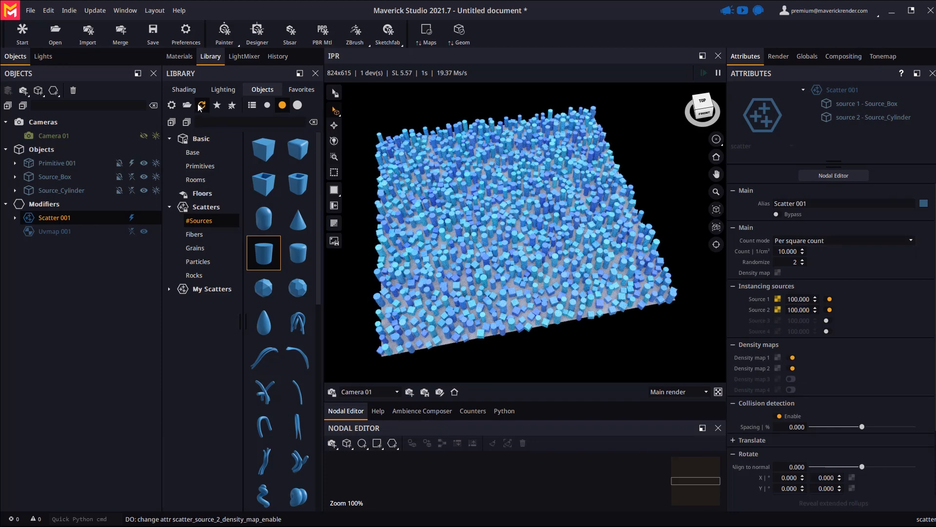
Assign the hexagon shape map from the Density maps library to Scatter 001 as Density map 1.
{"action": "left_click", "coordinate": [183, 89]}
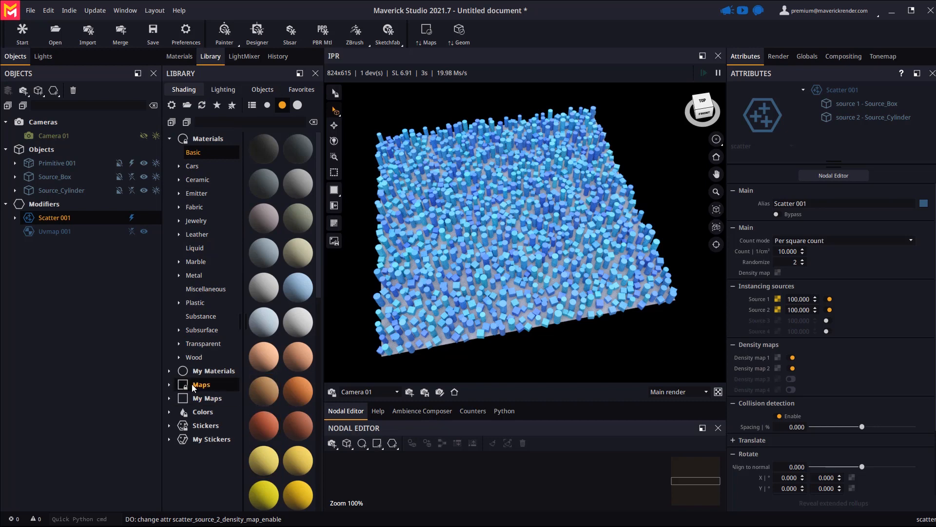
{"action": "left_click", "coordinate": [168, 384]}
{"action": "left_click", "coordinate": [188, 398]}
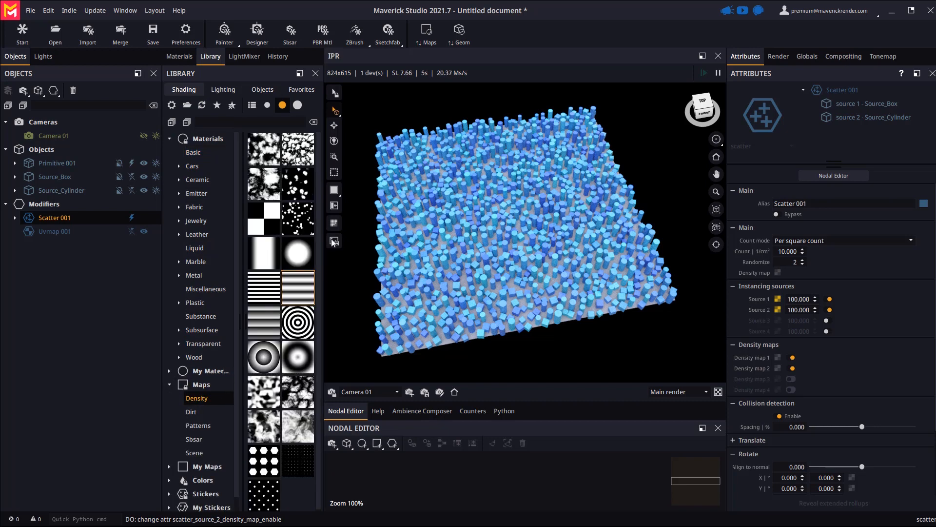
{"action": "scroll", "coordinate": [276, 250], "scroll_direction": "down", "scroll_amount": 1}
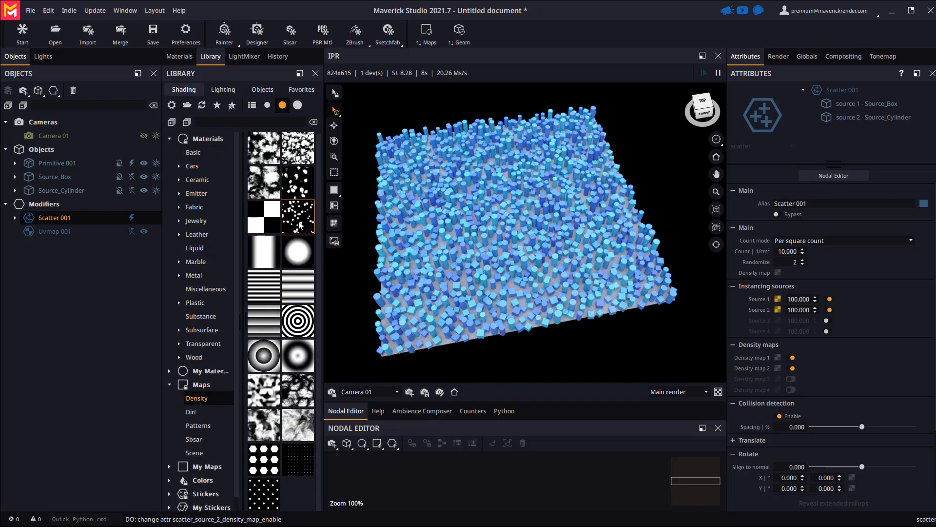
{"action": "left_click_drag", "start_coordinate": [264, 458], "coordinate": [456, 285]}
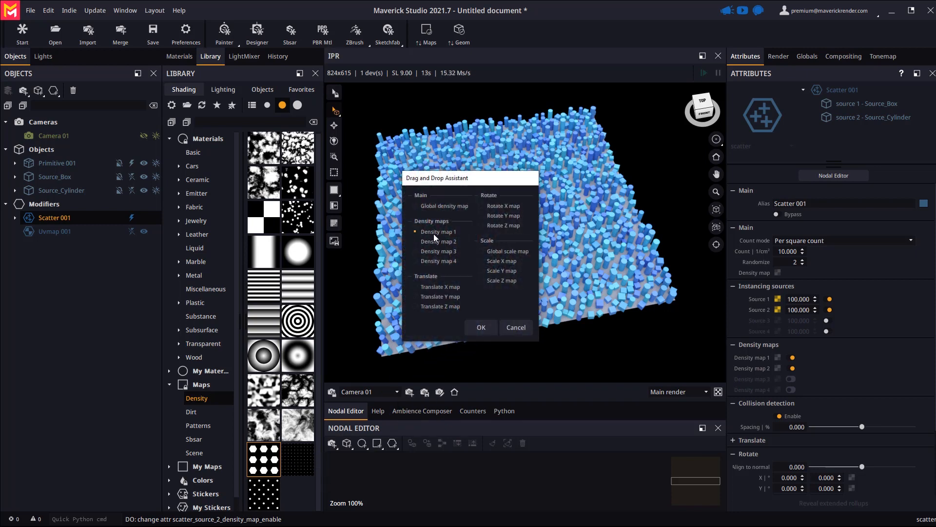
{"action": "left_click", "coordinate": [481, 327]}
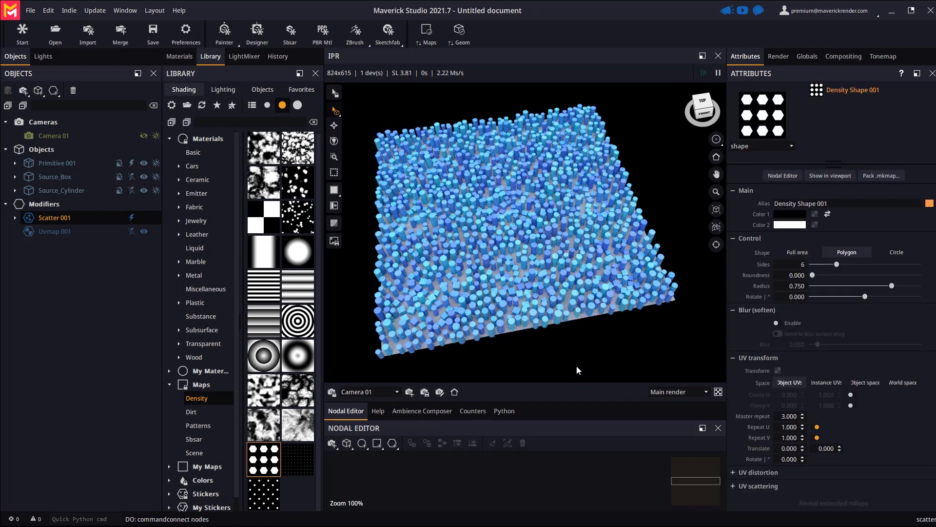
{"action": "left_click_drag", "start_coordinate": [463, 266], "coordinate": [464, 252]}
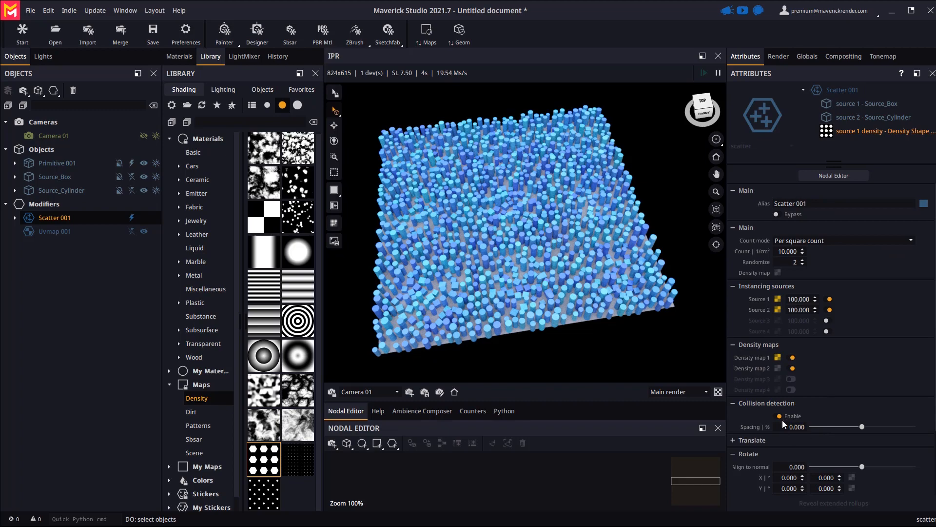
Temporarily disable collision detection and Source 2 to inspect the boxes within the hexagon pattern, and restore both settings.
{"action": "left_click", "coordinate": [780, 417]}
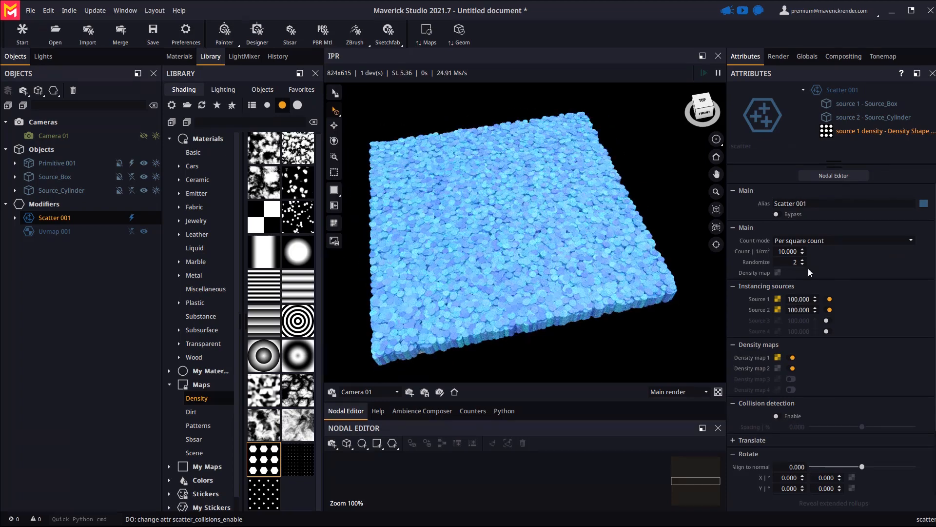
{"action": "left_click", "coordinate": [829, 311]}
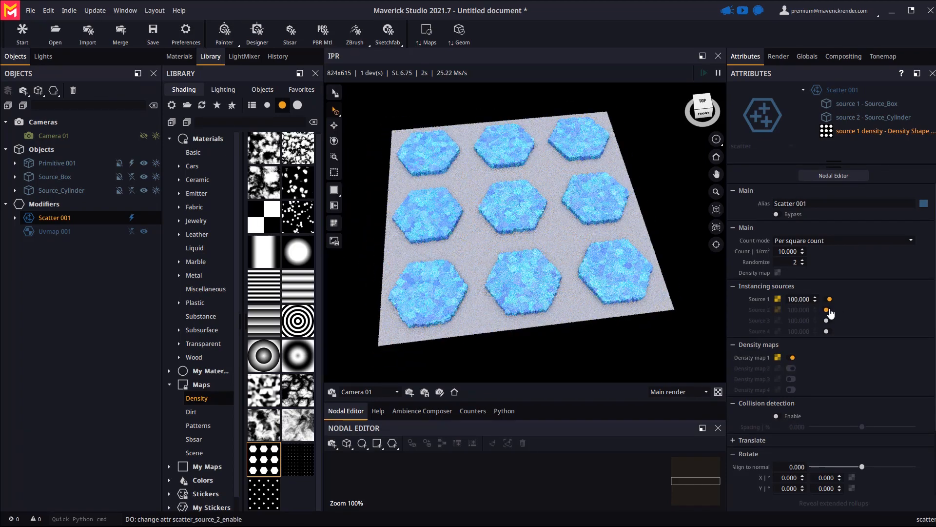
{"action": "left_click_drag", "start_coordinate": [548, 304], "coordinate": [532, 296]}
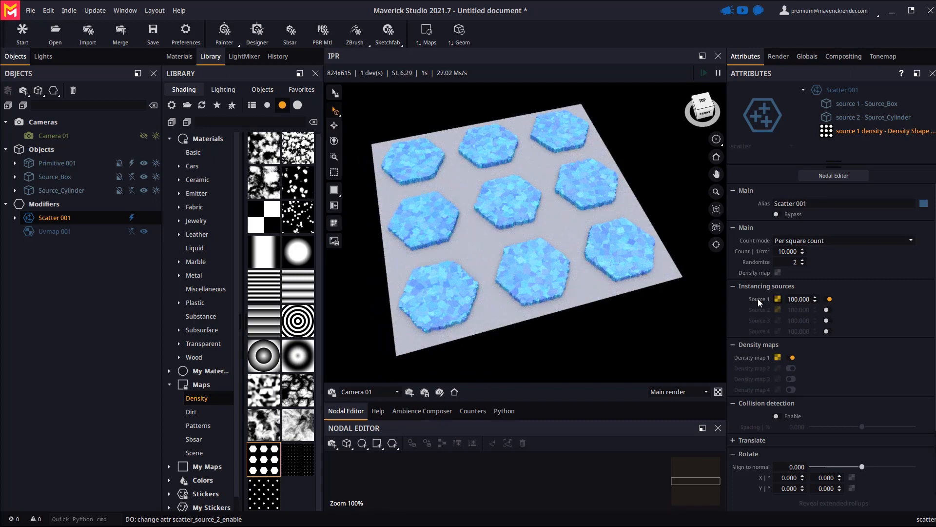
{"action": "left_click", "coordinate": [777, 416]}
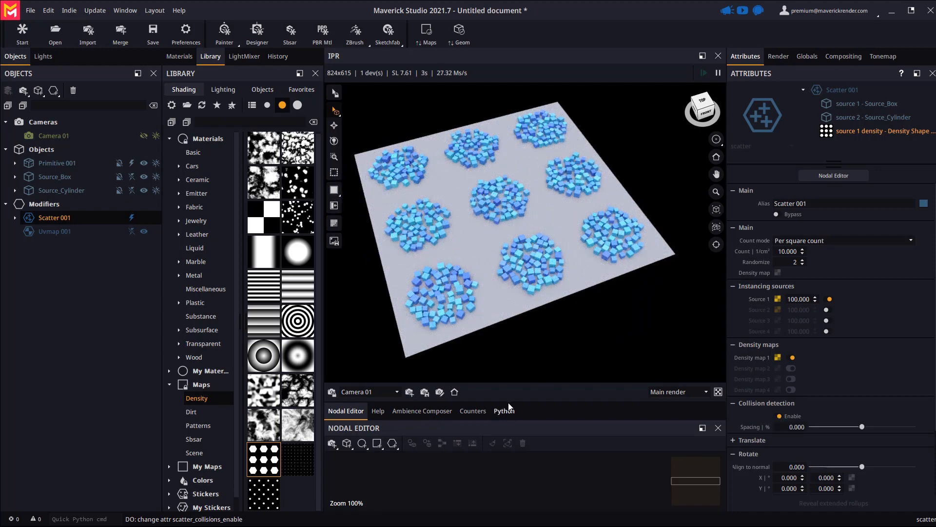
{"action": "left_click_drag", "start_coordinate": [510, 402], "coordinate": [518, 359]}
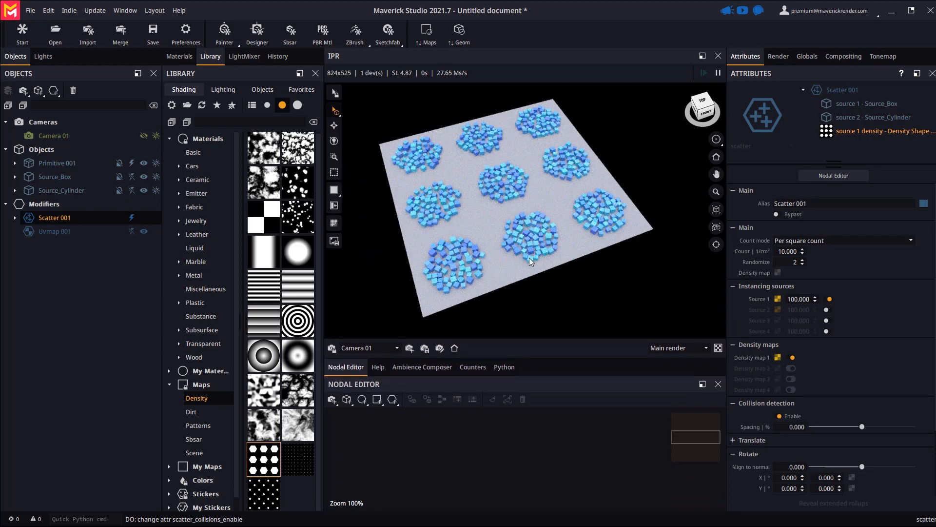
{"action": "left_click", "coordinate": [826, 310]}
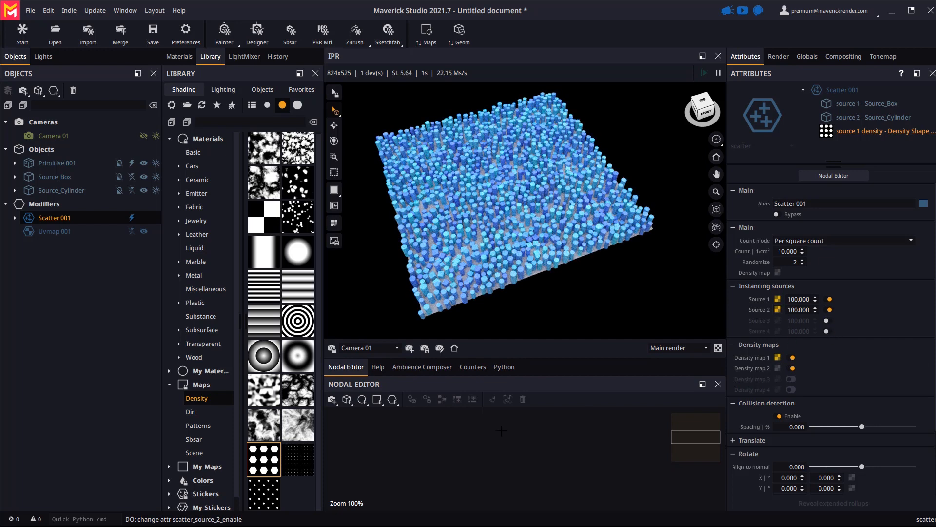
Load Scatter 001's node graph into the Nodal Editor and expand the Density shape node beside its connections.
{"action": "left_click_drag", "start_coordinate": [845, 89], "coordinate": [525, 437]}
{"action": "left_click_drag", "start_coordinate": [453, 461], "coordinate": [408, 466]}
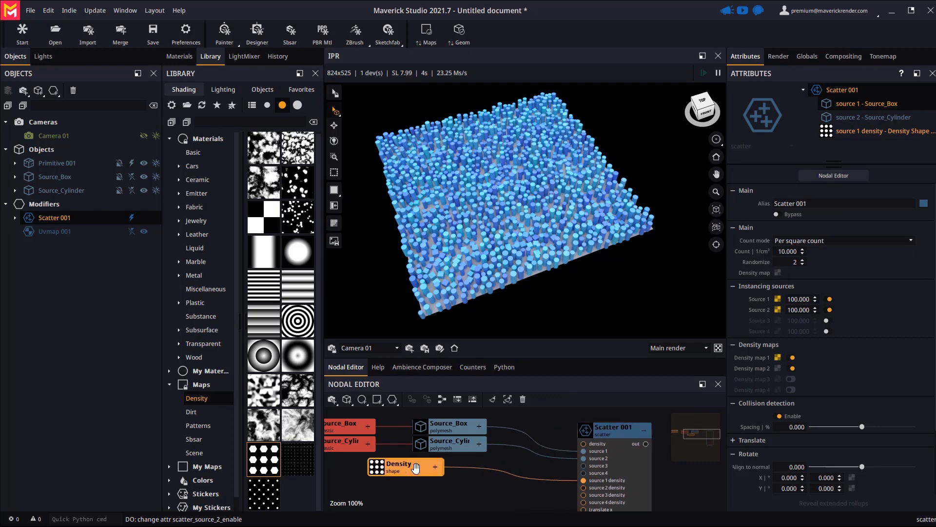
{"action": "left_click", "coordinate": [434, 466]}
{"action": "middle_click_drag", "start_coordinate": [492, 474], "coordinate": [507, 453]}
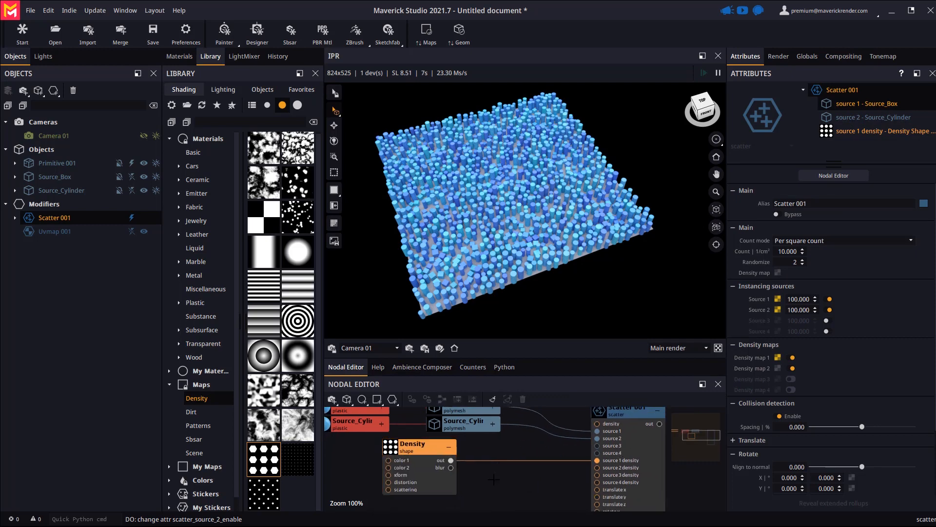
Add a correction map and connect it between the Density shape output and Scatter 001's source 2 density input.
{"action": "right_click", "coordinate": [493, 474]}
{"action": "mouse_move", "coordinate": [523, 451]}
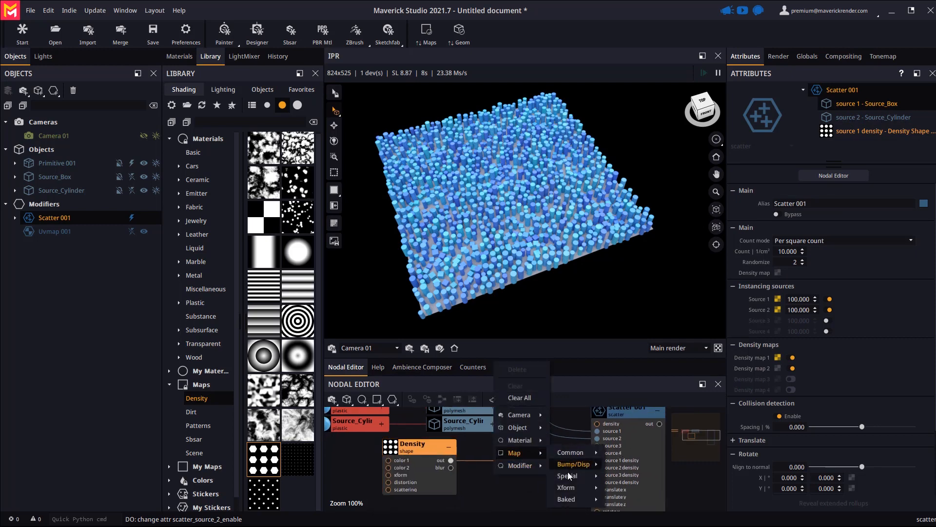
{"action": "mouse_move", "coordinate": [568, 475]}
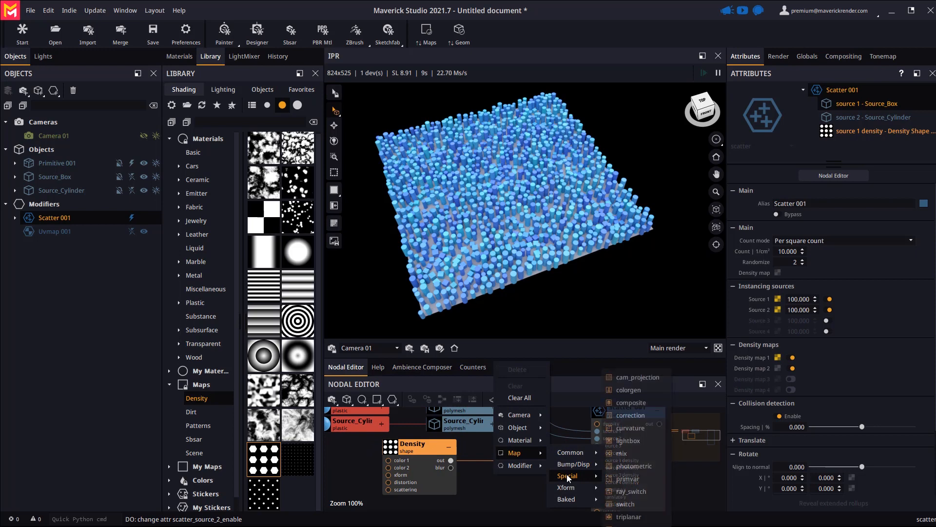
{"action": "left_click", "coordinate": [634, 415]}
{"action": "left_click_drag", "start_coordinate": [480, 486], "coordinate": [499, 494]}
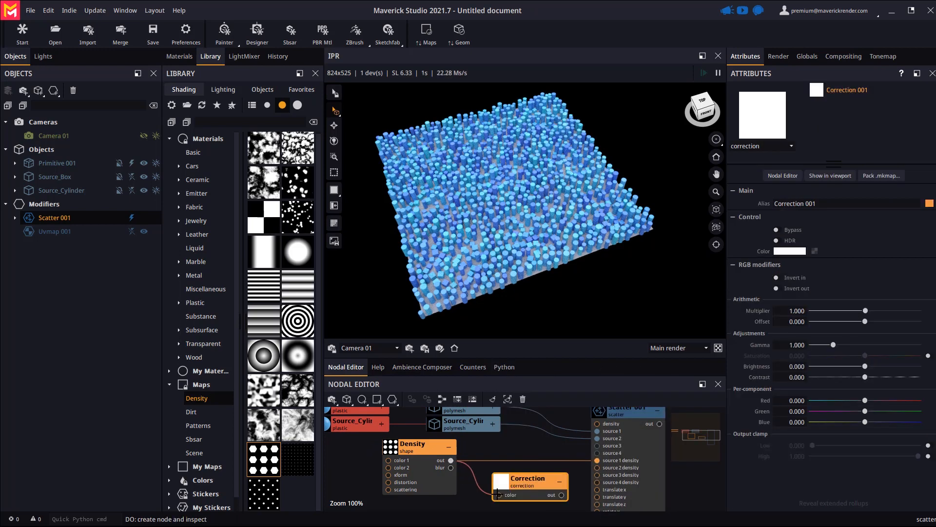
{"action": "left_click_drag", "start_coordinate": [596, 476], "coordinate": [597, 467]}
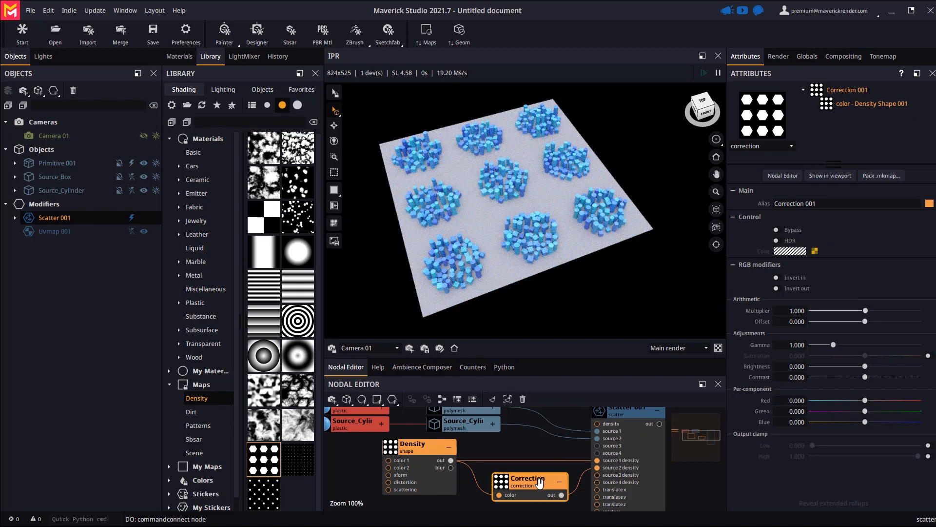
{"action": "scroll", "coordinate": [471, 262], "scroll_direction": "up", "scroll_amount": 2}
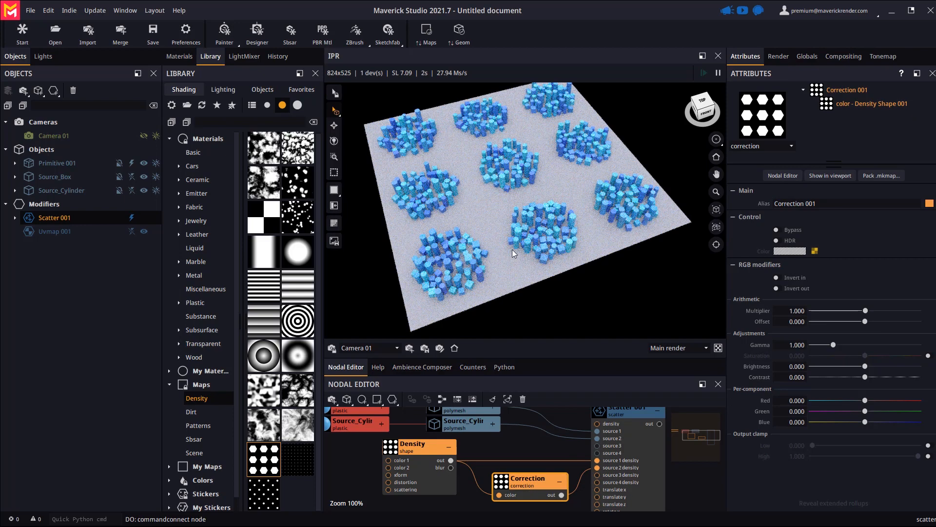
Invert the correction map's output and update the geometry to regenerate the scatter.
{"action": "left_click", "coordinate": [776, 288]}
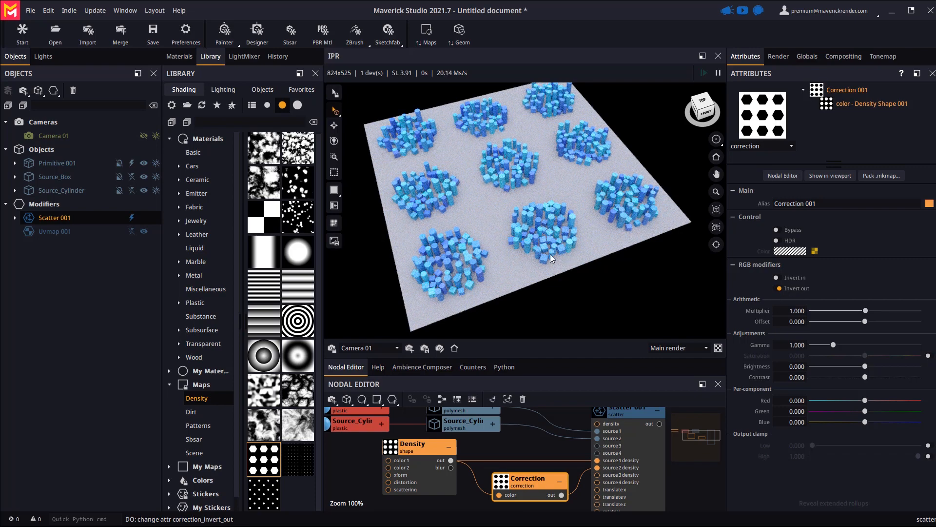
{"action": "left_click", "coordinate": [458, 39]}
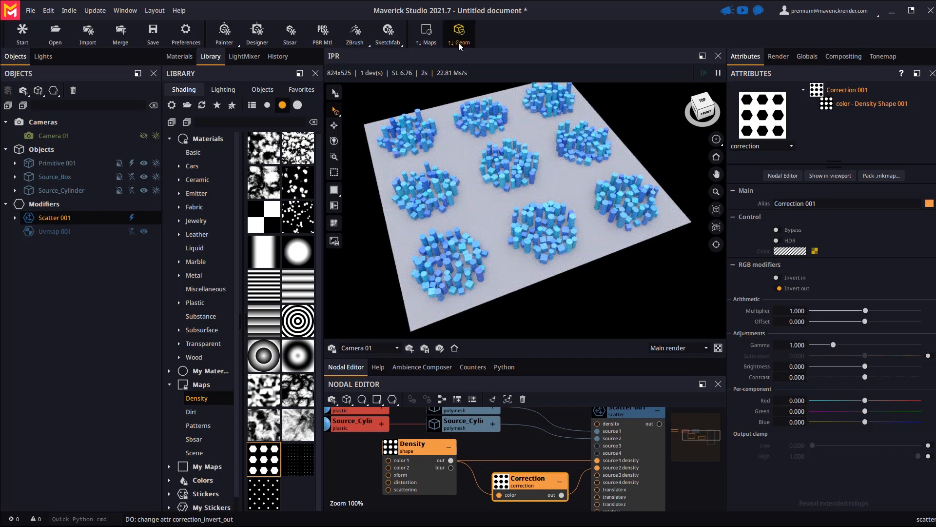
{"action": "left_click_drag", "start_coordinate": [533, 282], "coordinate": [529, 315]}
{"action": "scroll", "coordinate": [529, 315], "scroll_direction": "up", "scroll_amount": 5}
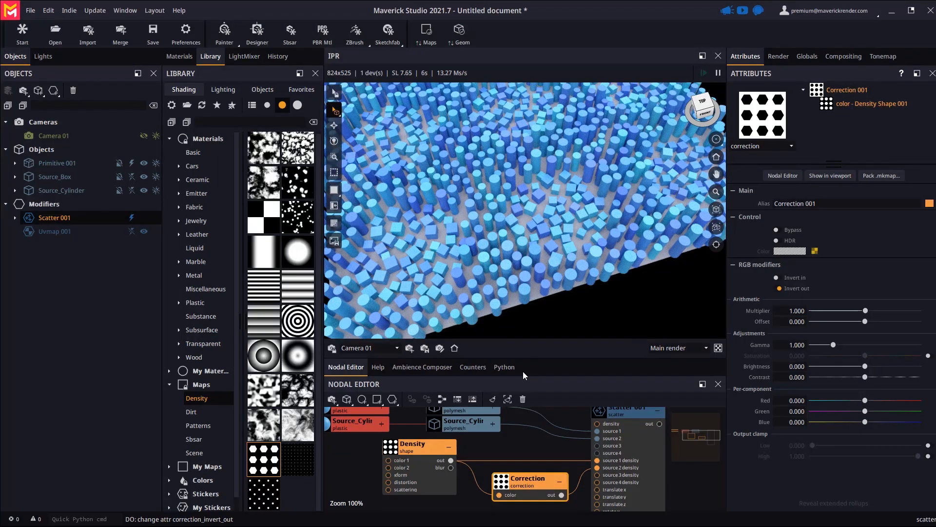
Reduce Scatter 001's collision detection spacing to about -17.3%.
{"action": "left_click", "coordinate": [56, 218]}
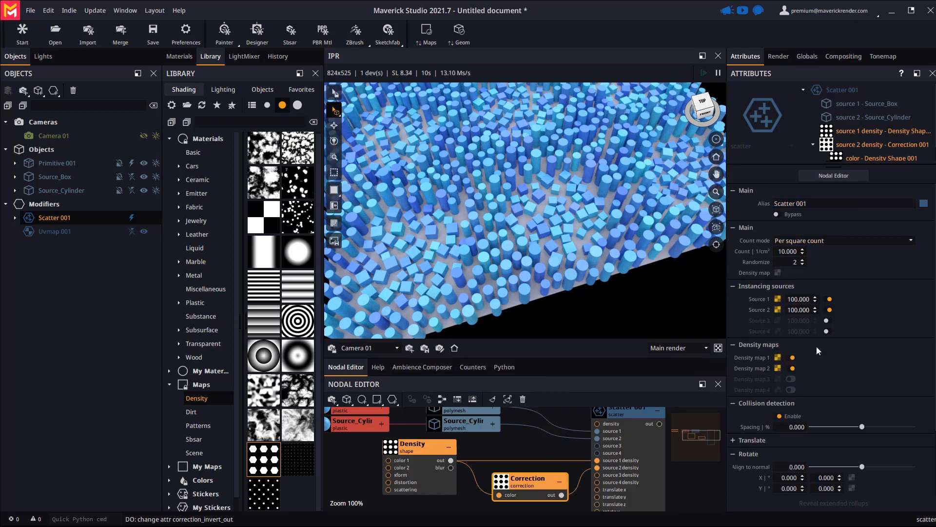
{"action": "left_click", "coordinate": [852, 426]}
{"action": "left_click", "coordinate": [845, 427]}
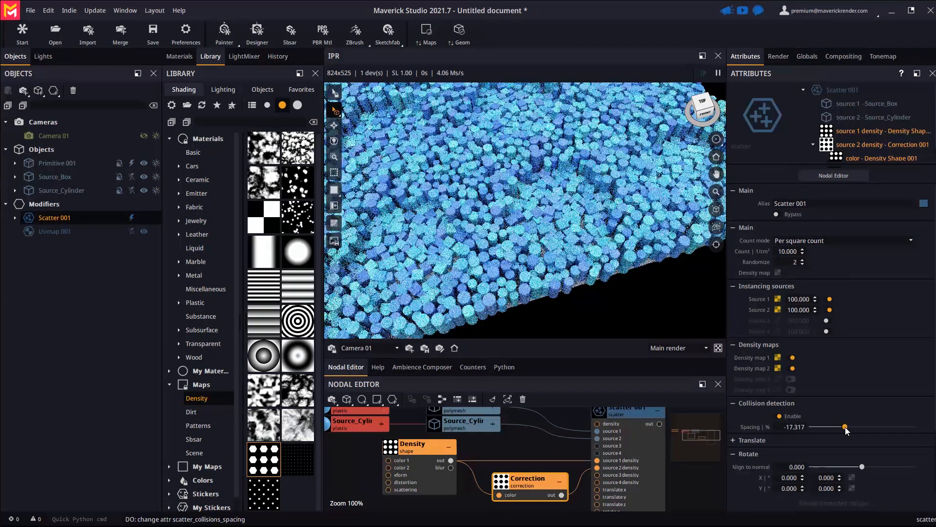
{"action": "left_click_drag", "start_coordinate": [510, 208], "coordinate": [566, 241]}
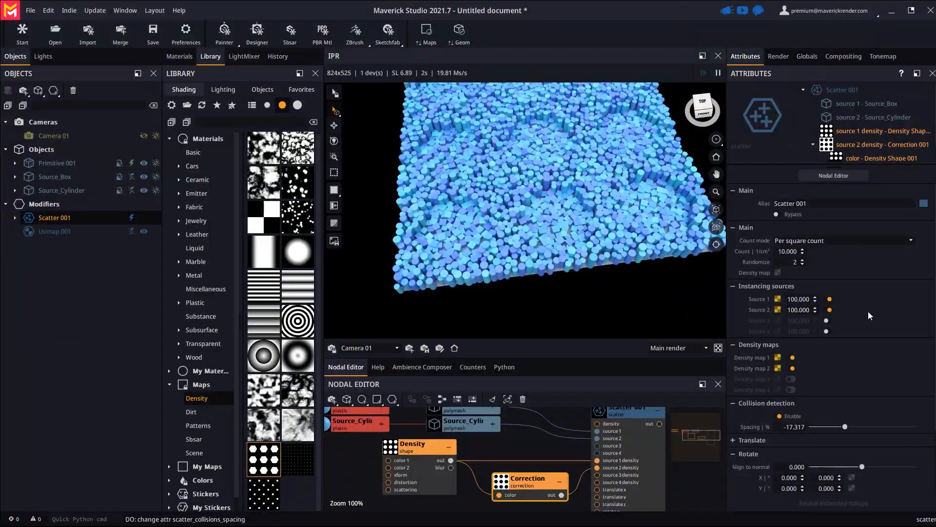
Set the upper limit of Scatter 001's Z translation range to 50 cm.
{"action": "scroll", "coordinate": [868, 313], "scroll_direction": "down", "scroll_amount": 3}
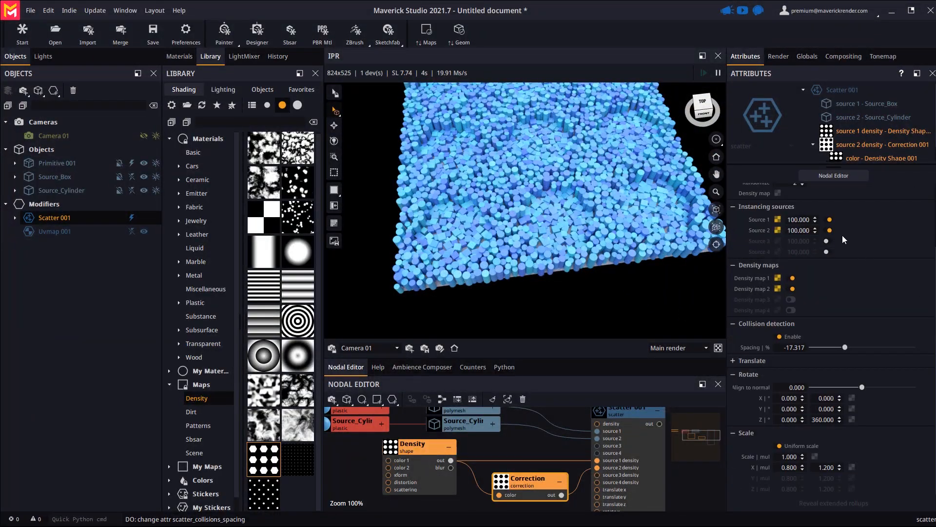
{"action": "left_click", "coordinate": [755, 361]}
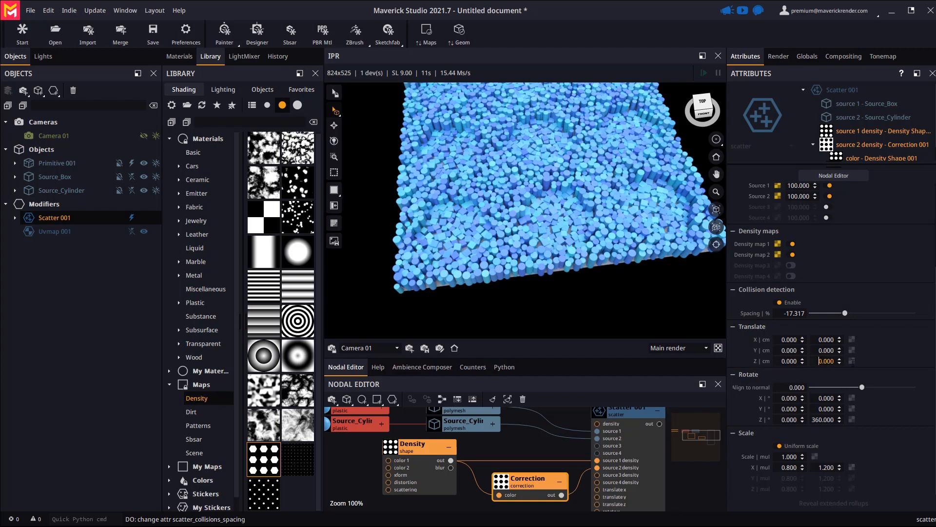
{"action": "type", "text": "50"}
{"action": "key", "text": "Return"}
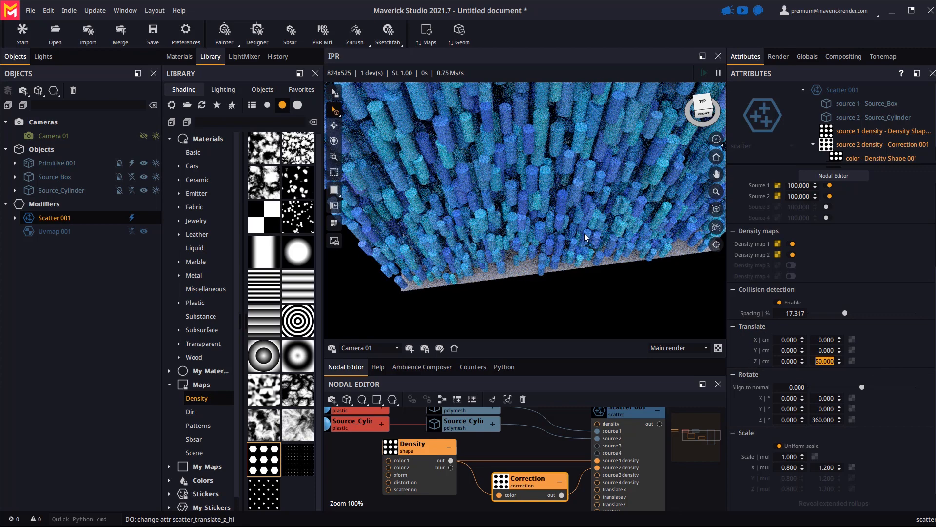
{"action": "scroll", "coordinate": [583, 235], "scroll_direction": "down", "scroll_amount": 5}
{"action": "mouse_move", "coordinate": [582, 236]}
{"action": "middle_mouse_down"}
{"action": "mouse_move", "coordinate": [583, 193]}
{"action": "mouse_move", "coordinate": [574, 249]}
{"action": "middle_mouse_up"}
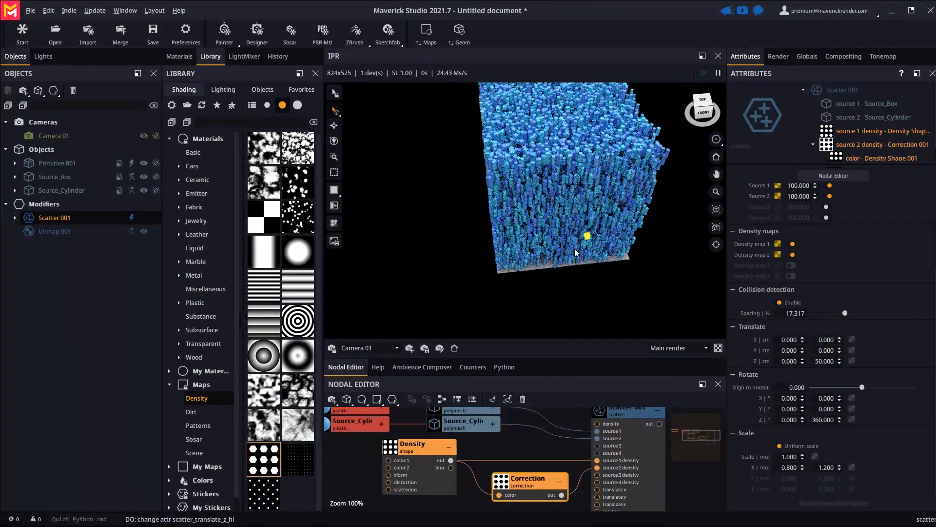
Set Scatter 001's Z translation range from -10 to 10 cm.
{"action": "left_click", "coordinate": [788, 361]}
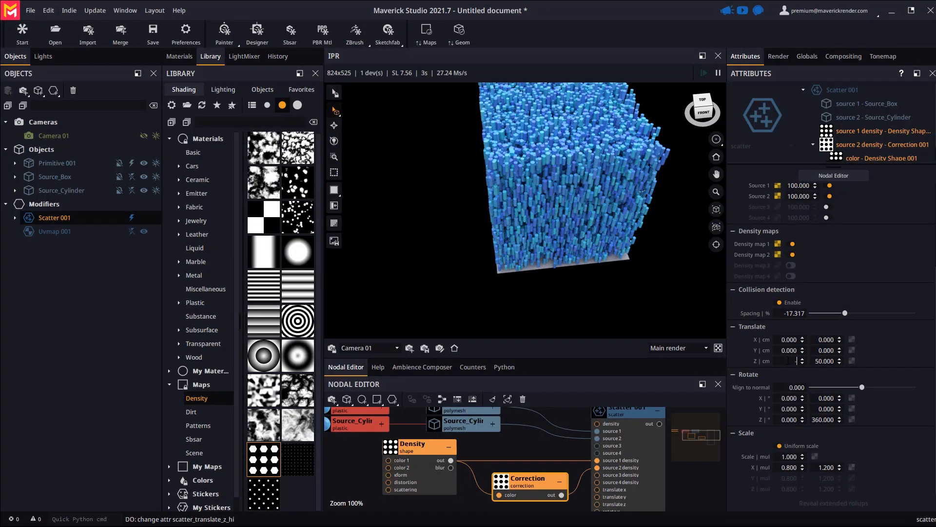
{"action": "type", "text": "-10"}
{"action": "key", "text": "Return"}
{"action": "left_click", "coordinate": [825, 361]}
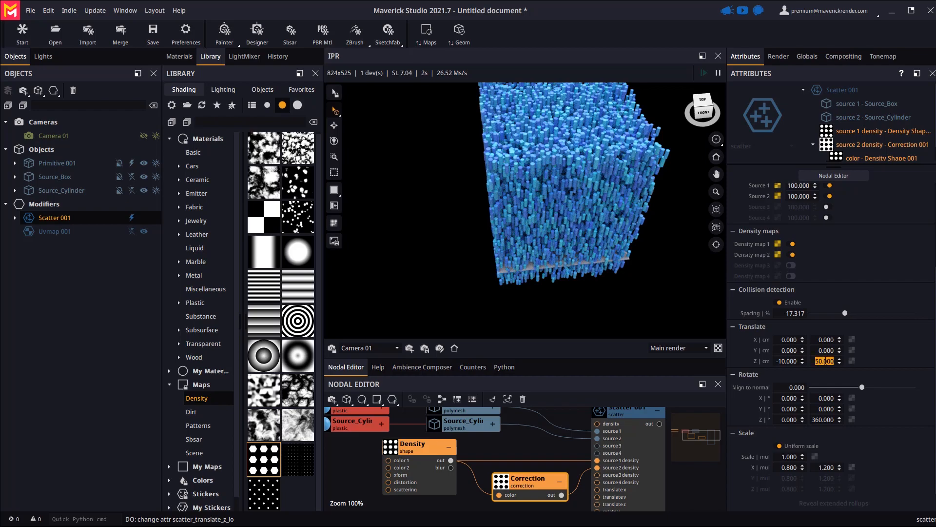
{"action": "type", "text": "10"}
{"action": "key", "text": "Return"}
{"action": "middle_click_drag", "start_coordinate": [573, 266], "coordinate": [490, 207]}
{"action": "middle_click_drag", "start_coordinate": [552, 239], "coordinate": [548, 267]}
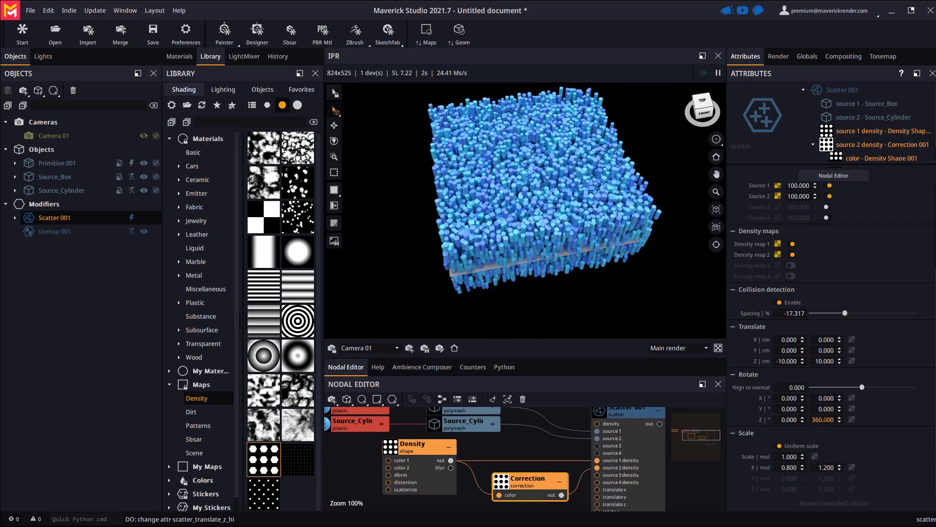
{"action": "middle_click_drag", "start_coordinate": [603, 254], "coordinate": [597, 264]}
{"action": "scroll", "coordinate": [597, 263], "scroll_direction": "up", "scroll_amount": 5}
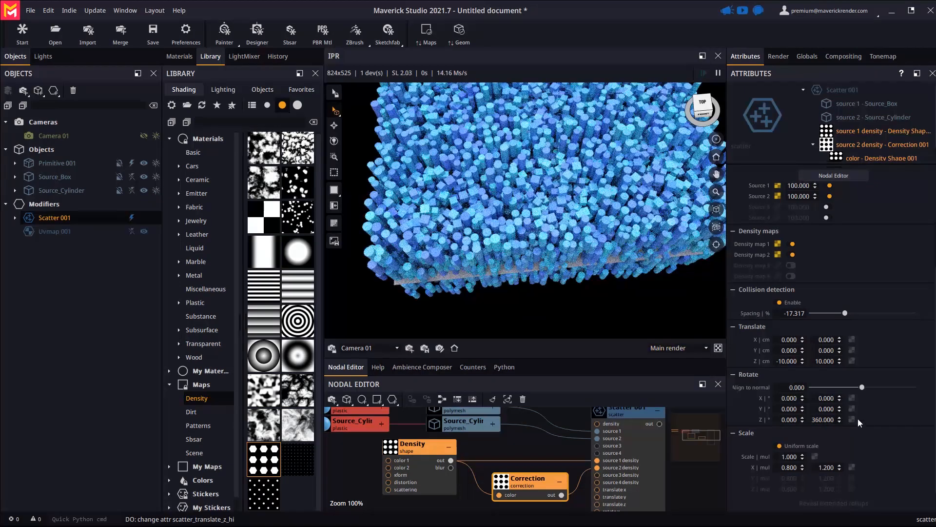
Temporarily set Scatter 001's maximum Z rotation to 0° to compare the unrotated boxes, and restore it to 360°.
{"action": "double_click", "coordinate": [823, 420]}
{"action": "type", "text": "0"}
{"action": "key", "text": "Return"}
{"action": "middle_click_drag", "start_coordinate": [648, 266], "coordinate": [648, 284]}
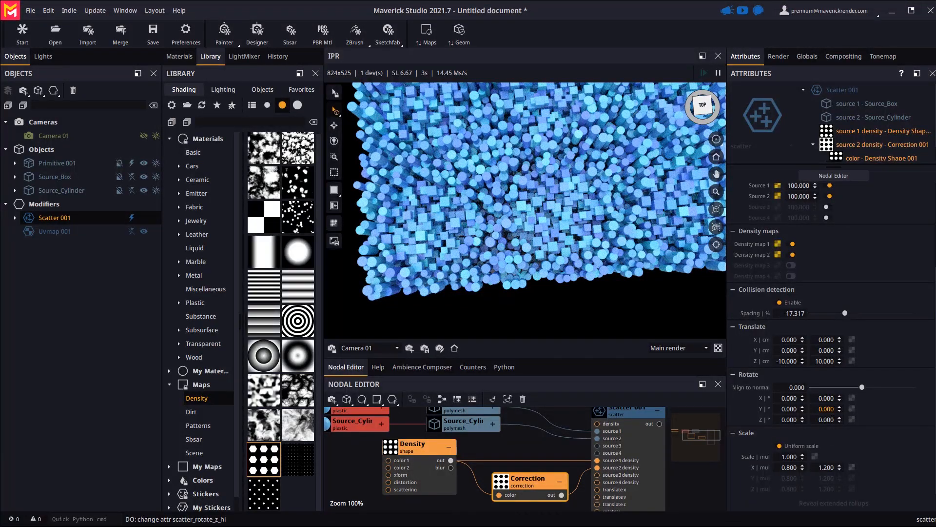
{"action": "right_click", "coordinate": [839, 420]}
Set the upper limits of Scatter 001's X and Y rotation ranges to 360°.
{"action": "double_click", "coordinate": [825, 398]}
{"action": "type", "text": "360"}
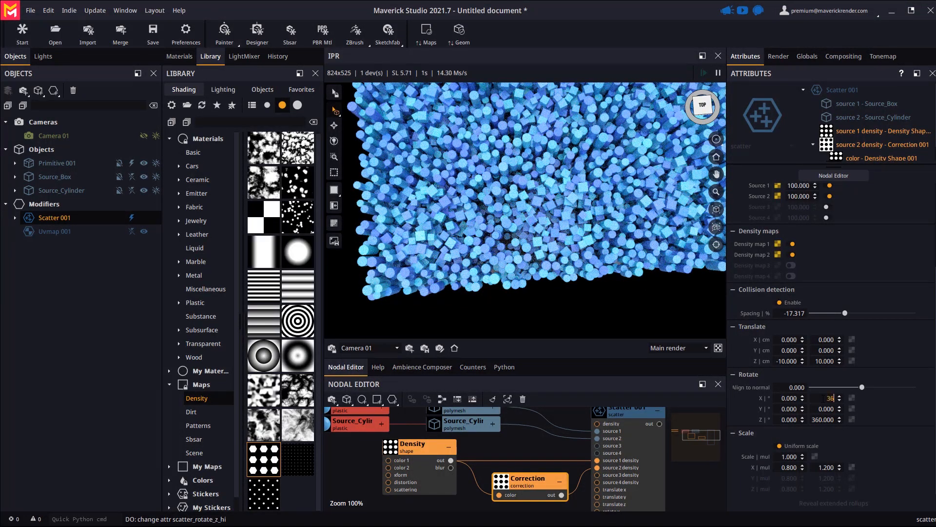
{"action": "key", "text": "Return"}
{"action": "middle_click_drag", "start_coordinate": [522, 253], "coordinate": [524, 190]}
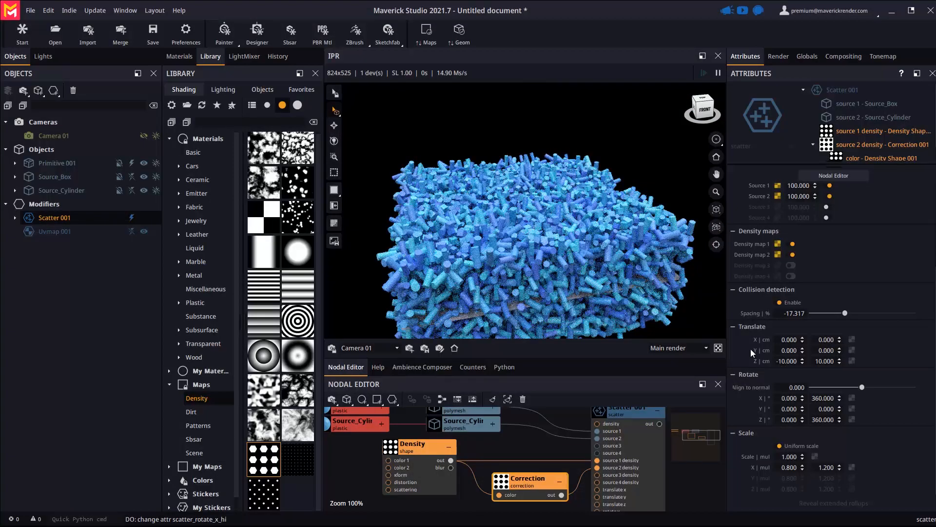
{"action": "double_click", "coordinate": [824, 409]}
{"action": "type", "text": "360"}
{"action": "key", "text": "Return"}
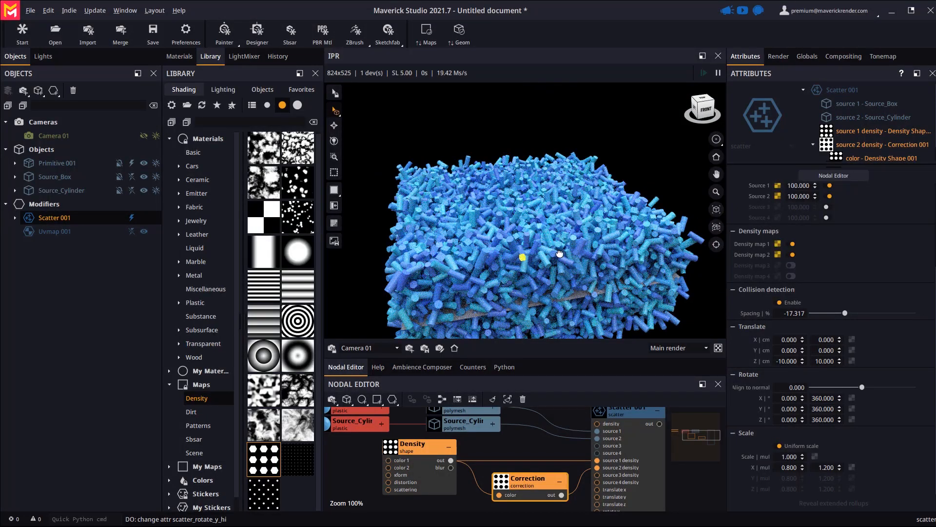
{"action": "mouse_move", "coordinate": [524, 271]}
{"action": "middle_mouse_down"}
{"action": "mouse_move", "coordinate": [562, 294]}
{"action": "mouse_move", "coordinate": [522, 263]}
{"action": "mouse_move", "coordinate": [526, 269]}
{"action": "middle_mouse_up"}
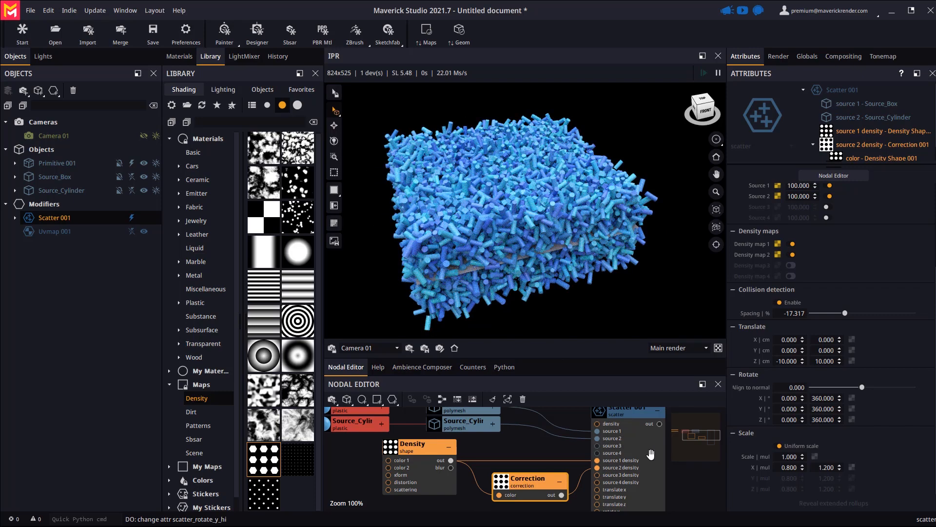
Set the upper limit of Scatter 001's uniform scale range to 3 and enlarge the render viewport.
{"action": "left_click_drag", "start_coordinate": [789, 457], "coordinate": [792, 496]}
{"action": "double_click", "coordinate": [826, 467]}
{"action": "type", "text": "3"}
{"action": "key", "text": "Return"}
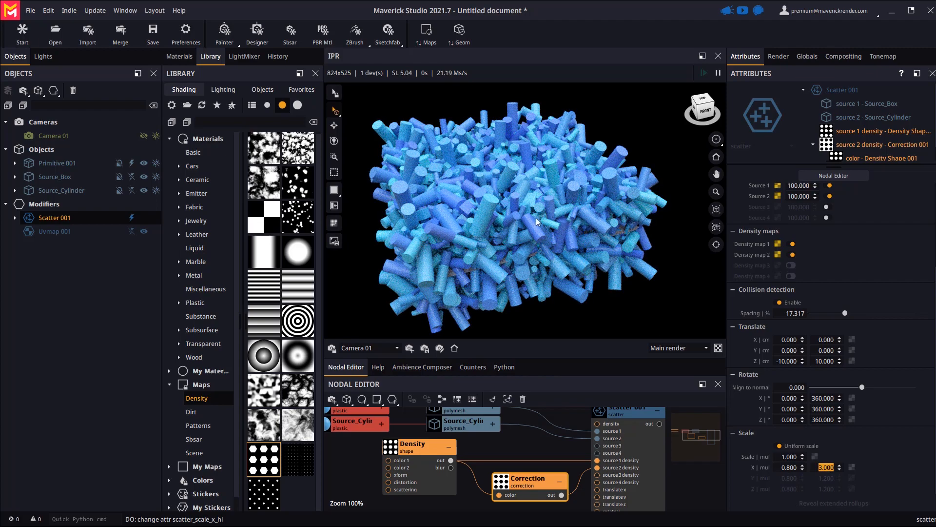
{"action": "left_click_drag", "start_coordinate": [475, 227], "coordinate": [524, 200]}
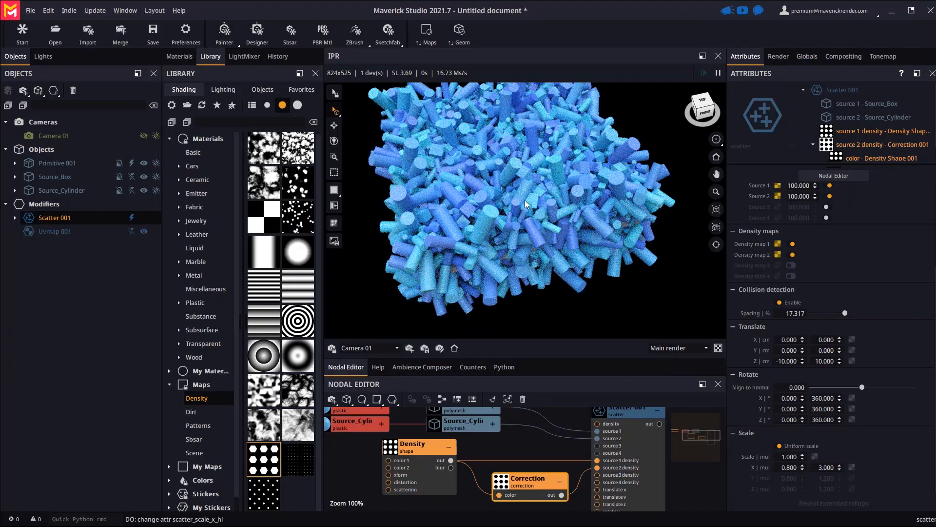
{"action": "middle_click_drag", "start_coordinate": [525, 200], "coordinate": [526, 224]}
{"action": "left_click_drag", "start_coordinate": [524, 358], "coordinate": [525, 407]}
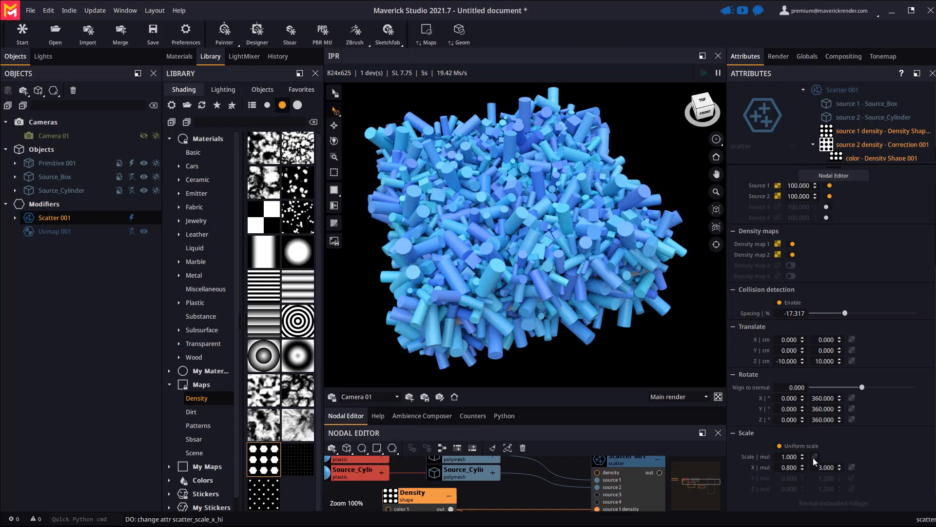
Reset Scatter 001's Z translation range, its maximum X and Y rotations, and its maximum scale to their defaults.
{"action": "left_click", "coordinate": [802, 359]}
{"action": "left_click", "coordinate": [839, 362]}
{"action": "left_click", "coordinate": [840, 398]}
{"action": "left_click", "coordinate": [839, 408]}
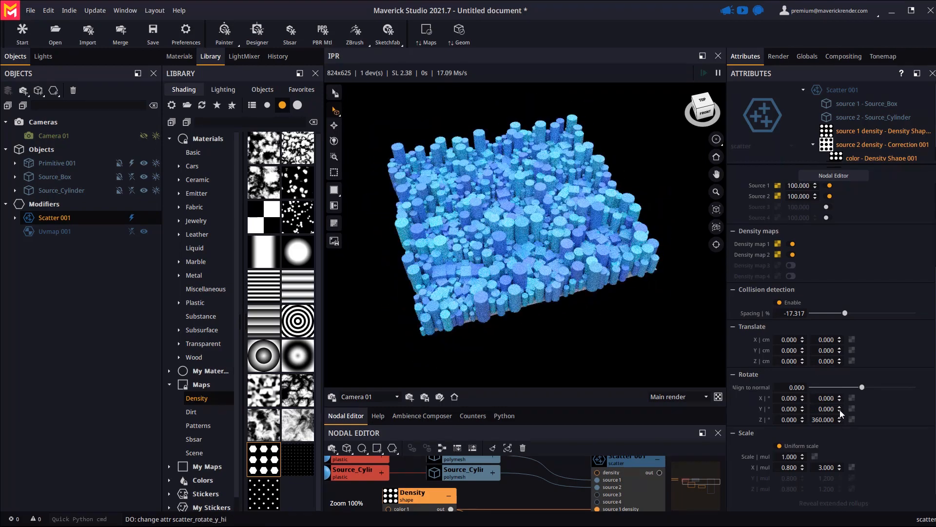
{"action": "left_click", "coordinate": [839, 469]}
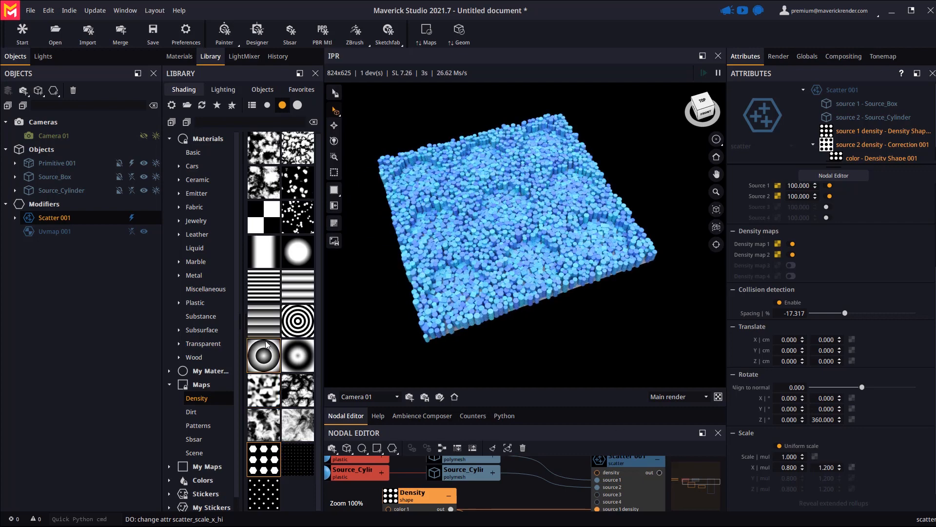
Assign the soft circular grooves map from the Density maps library to Scatter 001 as Global scale map.
{"action": "left_click_drag", "start_coordinate": [301, 363], "coordinate": [501, 337]}
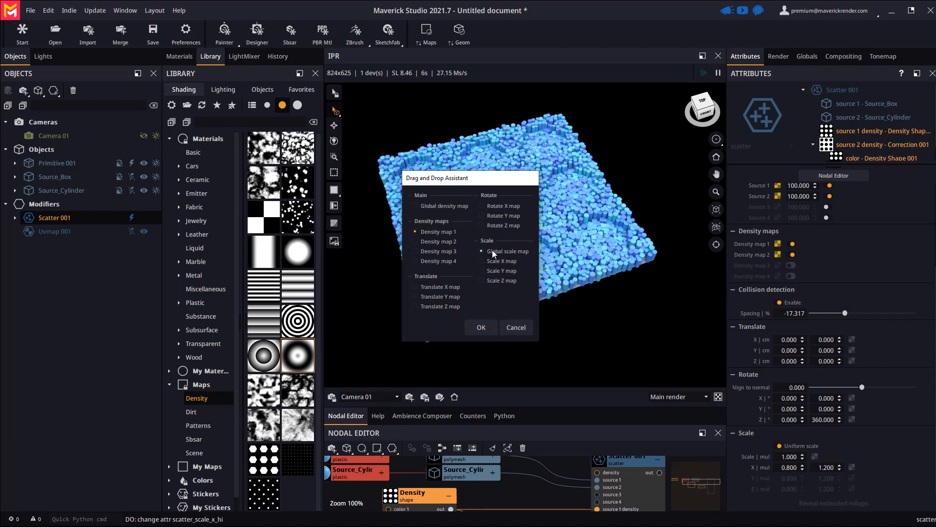
{"action": "left_click", "coordinate": [482, 324]}
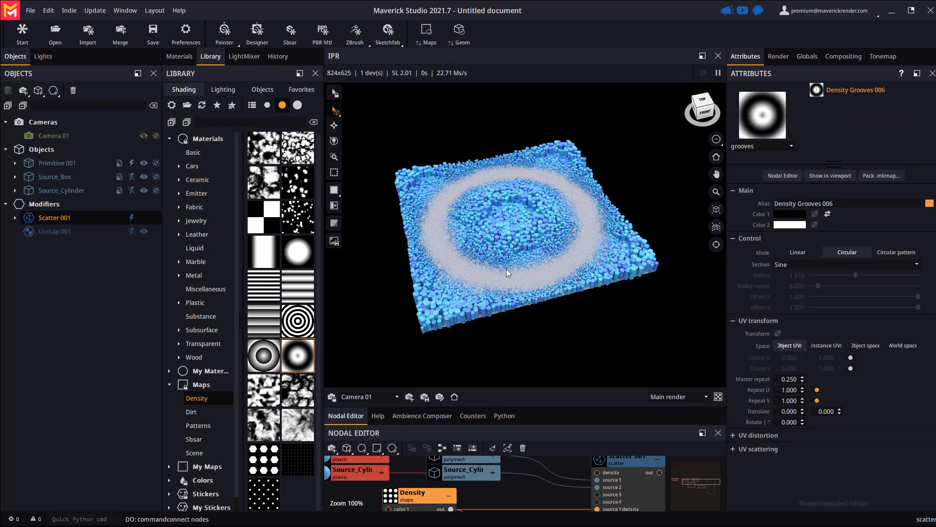
{"action": "scroll", "coordinate": [513, 251], "scroll_direction": "up", "scroll_amount": 3}
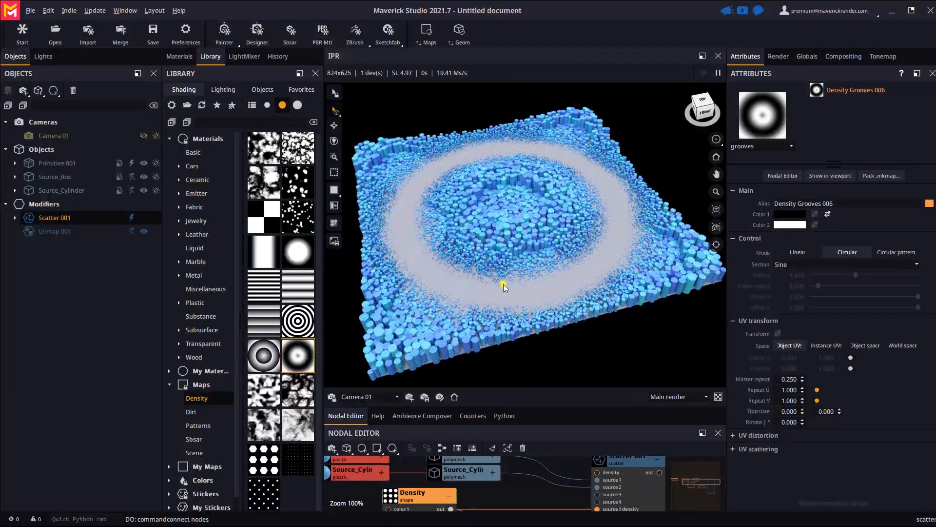
Preview the circular grooves map in the viewport and compare it with the instance sizes across the plane.
{"action": "left_click_drag", "start_coordinate": [504, 284], "coordinate": [494, 279]}
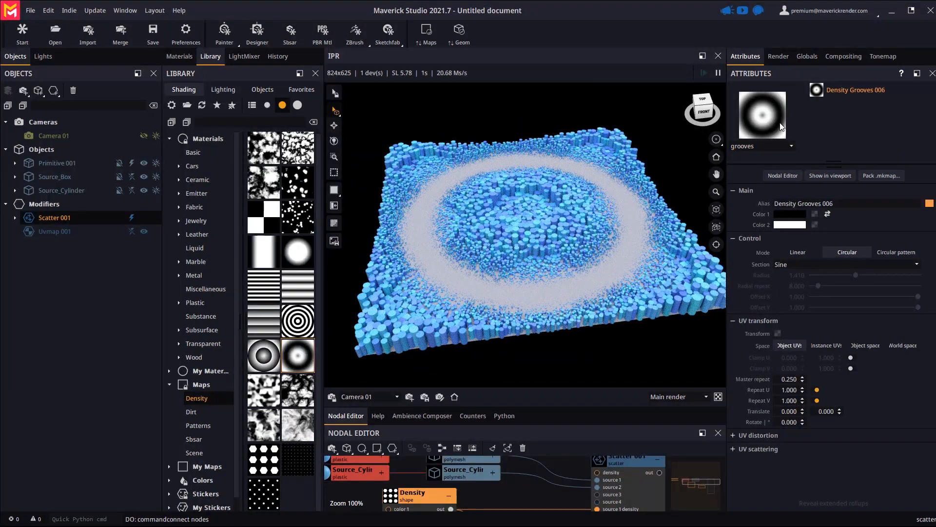
{"action": "left_click", "coordinate": [830, 176]}
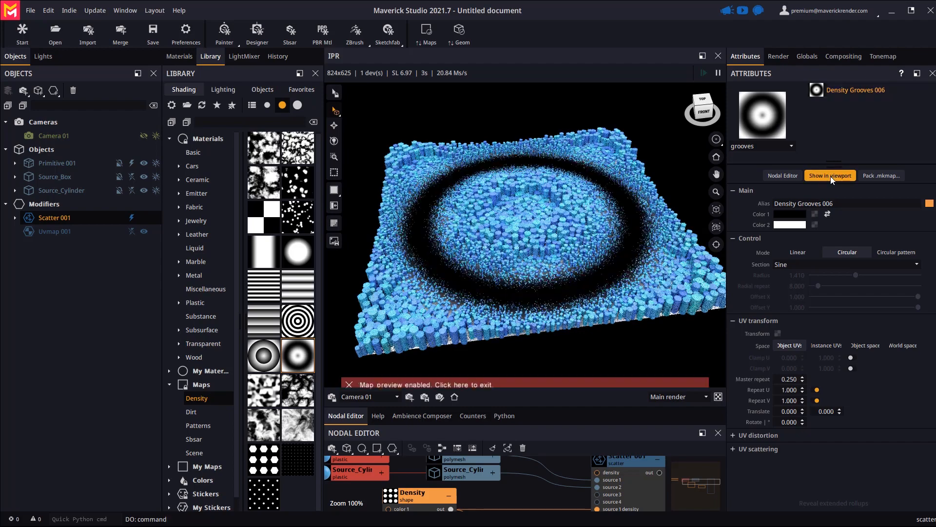
{"action": "left_click_drag", "start_coordinate": [523, 263], "coordinate": [466, 248]}
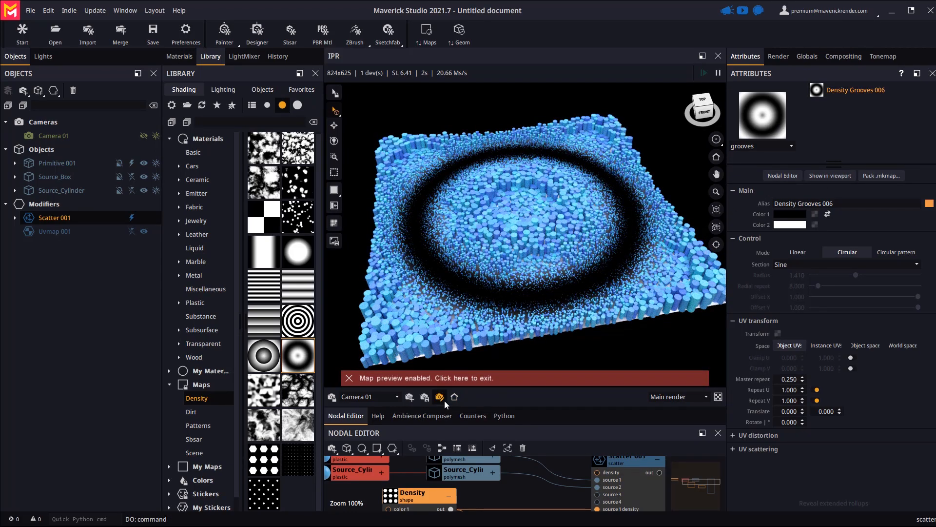
Exit the map preview and set the global scale multiplier of Scatter 001 to 2.
{"action": "left_click", "coordinate": [443, 380]}
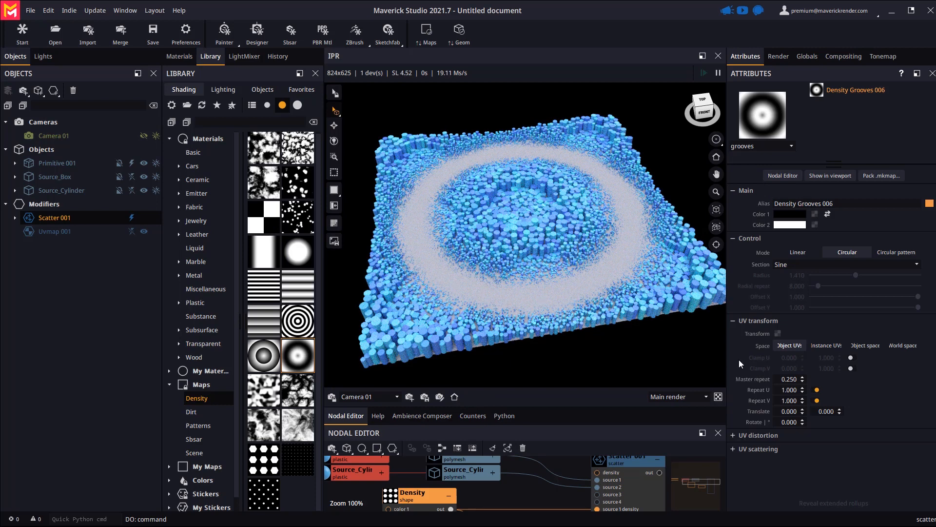
{"action": "scroll", "coordinate": [871, 408], "scroll_direction": "down", "scroll_amount": 5}
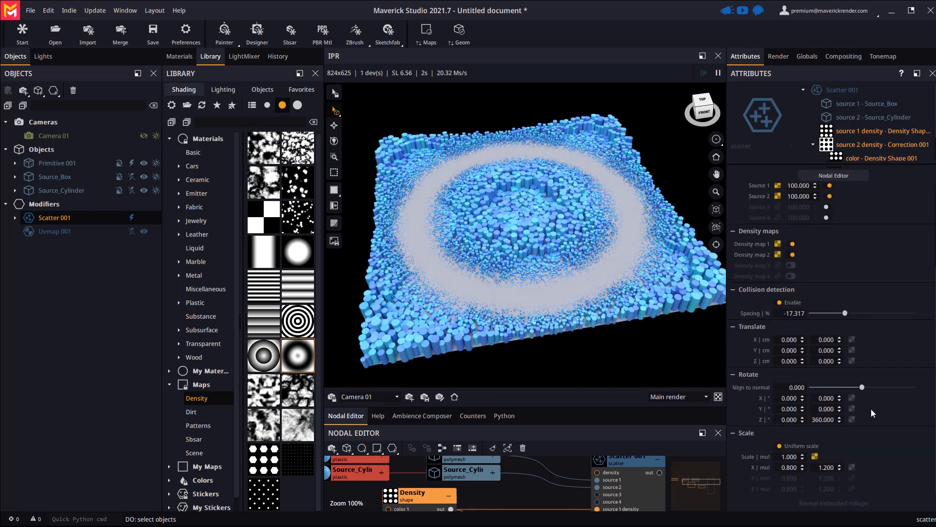
{"action": "double_click", "coordinate": [786, 457]}
{"action": "type", "text": "2"}
{"action": "key", "text": "Return"}
{"action": "left_click_drag", "start_coordinate": [407, 226], "coordinate": [411, 291], "text": "alt"}
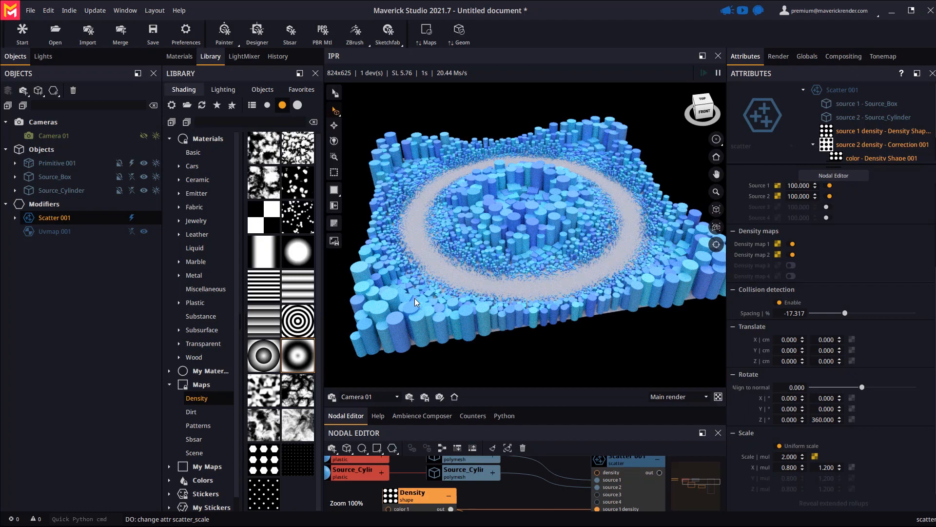
Remove the global scale map from Scatter 001, disable uniform scale and reset its scale multiplier to 1.
{"action": "left_click", "coordinate": [816, 457]}
{"action": "left_click", "coordinate": [835, 464]}
{"action": "left_click", "coordinate": [780, 446]}
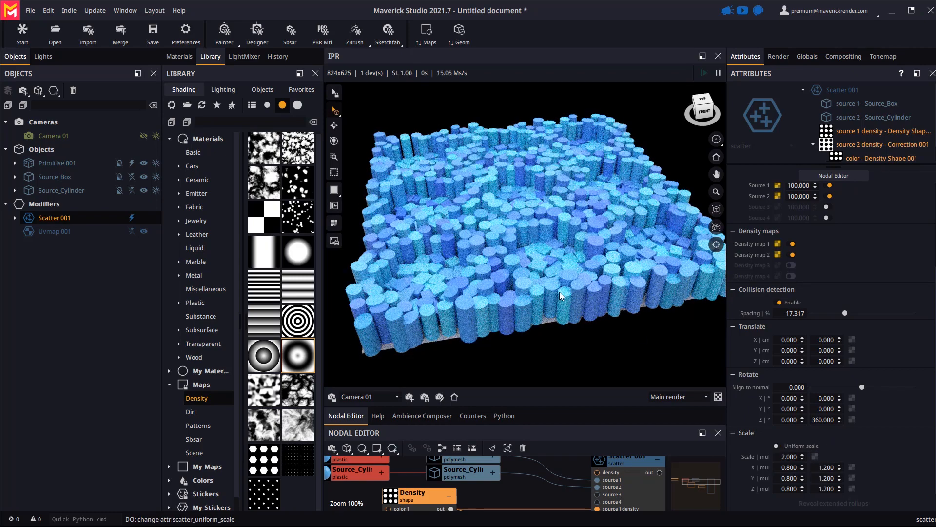
{"action": "left_click", "coordinate": [802, 459]}
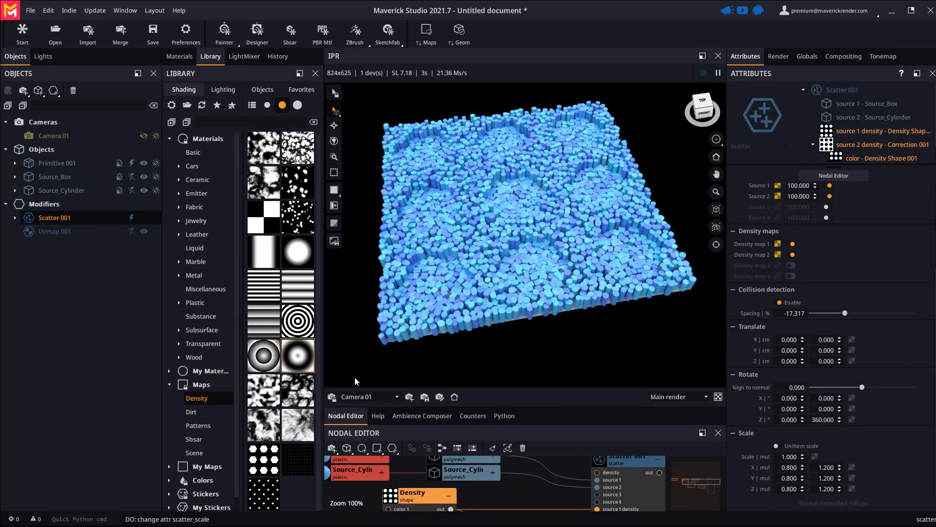
Assign the sharp concentric rings map from the Density maps library to Scatter 001 as Scale Z map.
{"action": "left_click", "coordinate": [306, 324]}
{"action": "left_click_drag", "start_coordinate": [307, 325], "coordinate": [549, 267]}
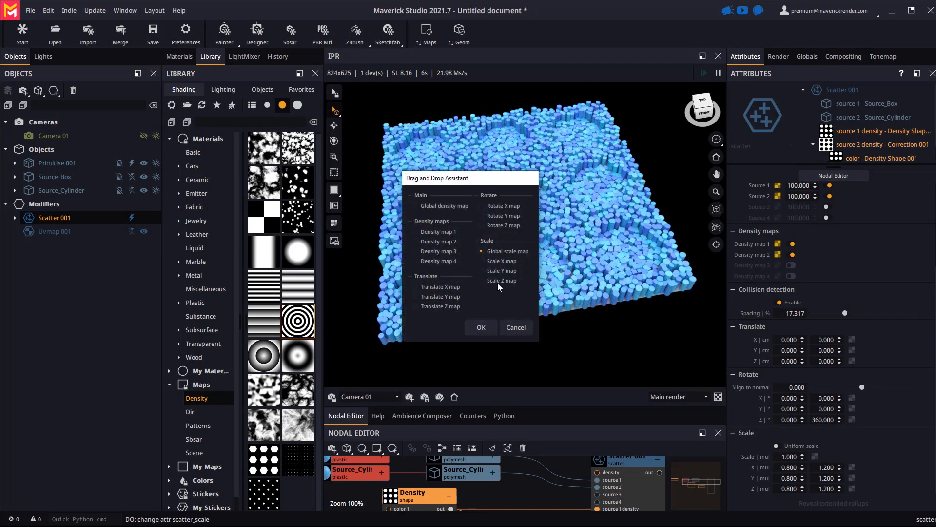
{"action": "left_click", "coordinate": [481, 327]}
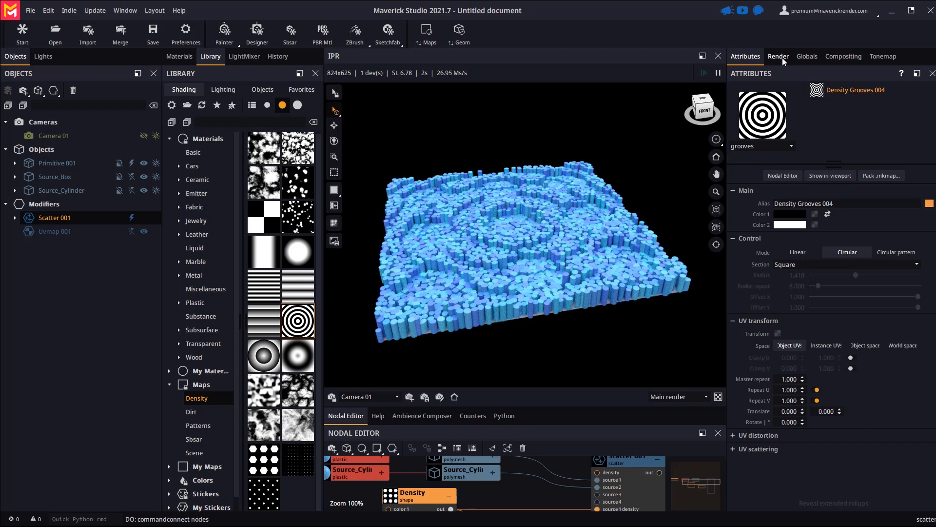
Set Scatter 001's Z scale range to a minimum of 0.2 and a maximum of 5.
{"action": "left_click", "coordinate": [563, 236]}
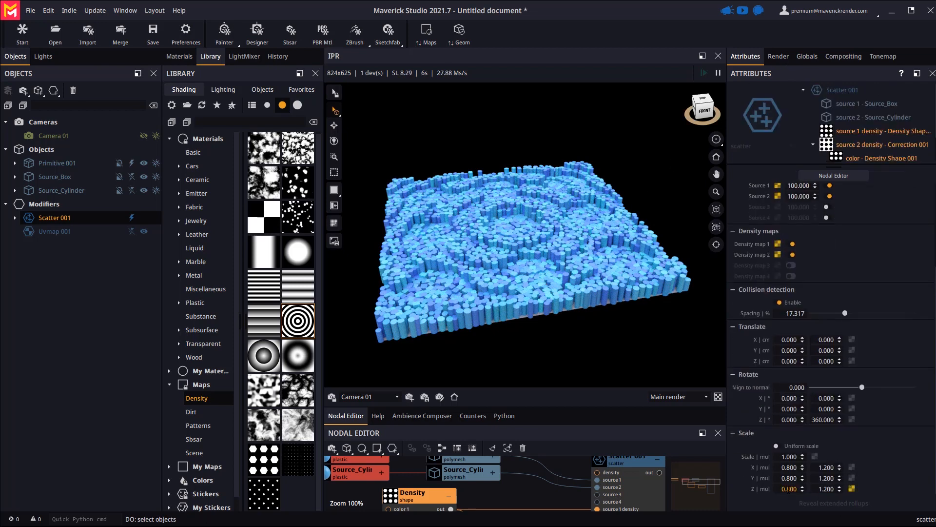
{"action": "double_click", "coordinate": [788, 489]}
{"action": "type", "text": "0.2"}
{"action": "key", "text": "Return"}
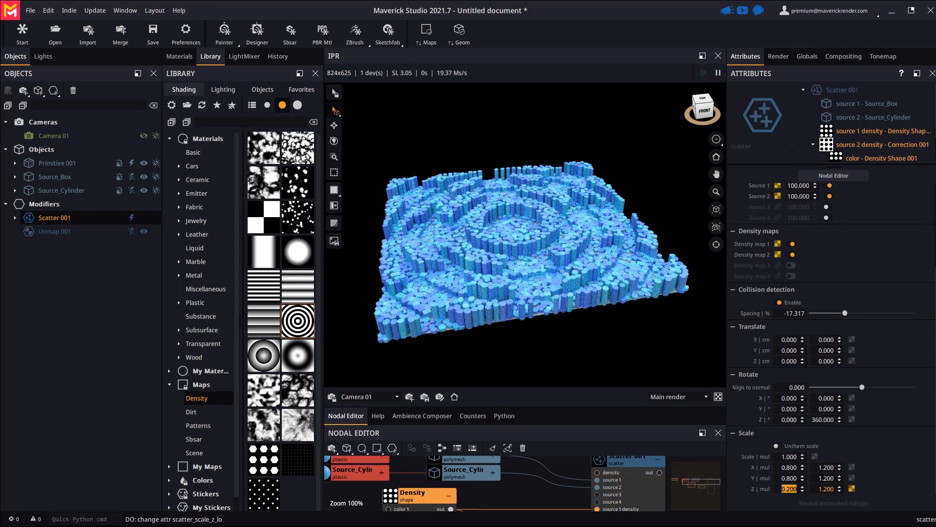
{"action": "double_click", "coordinate": [826, 489]}
{"action": "type", "text": "5"}
{"action": "key", "text": "Return"}
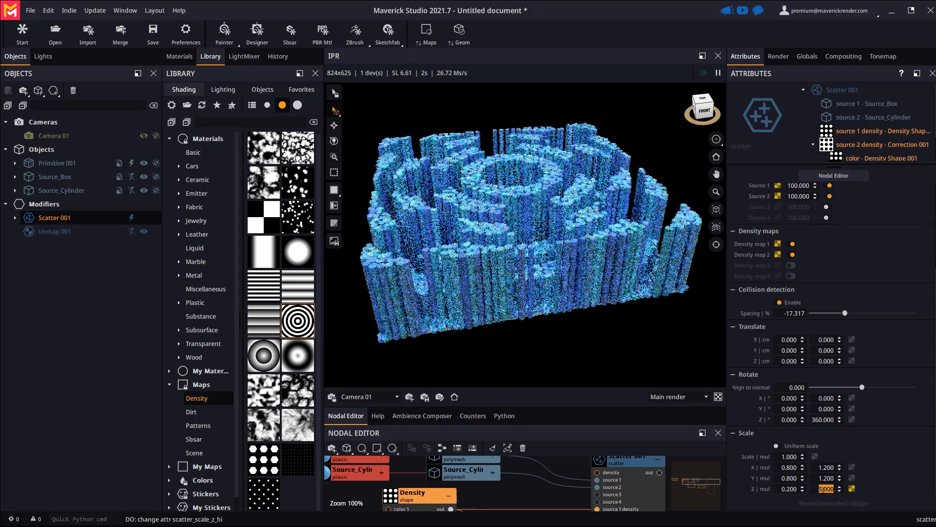
{"action": "left_click_drag", "start_coordinate": [528, 281], "coordinate": [516, 300]}
{"action": "scroll", "coordinate": [528, 280], "scroll_direction": "down", "scroll_amount": 4}
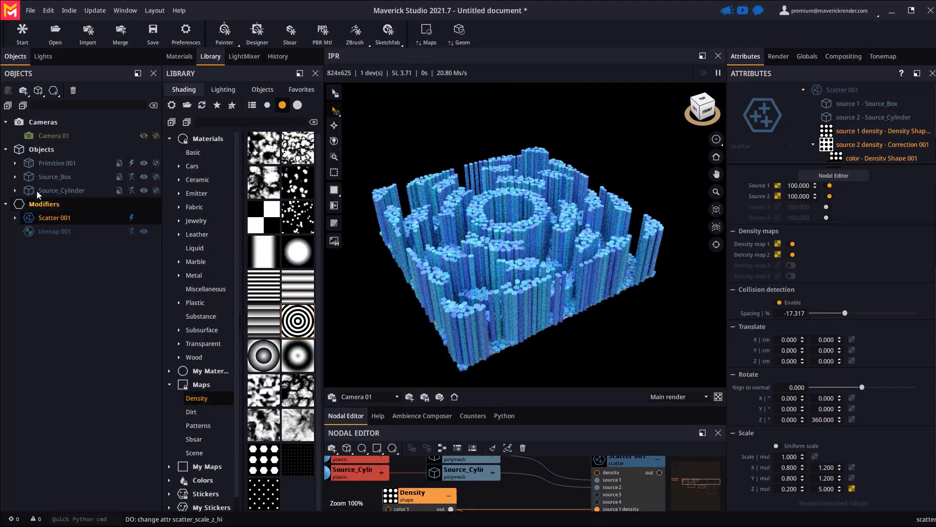
Rotate the Primitive 001 plane about -34.86 degrees around its X axis and accept the transform.
{"action": "left_click", "coordinate": [56, 164]}
{"action": "key", "text": "e"}
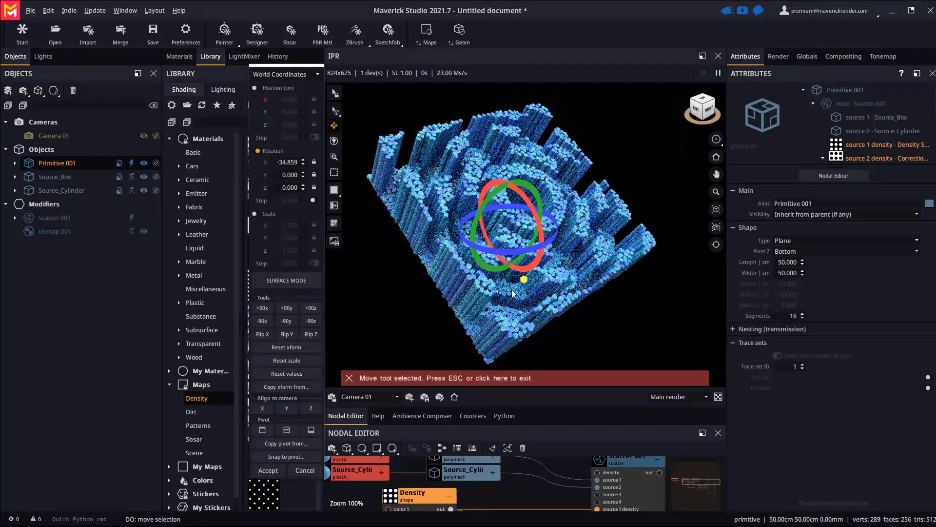
{"action": "left_click", "coordinate": [276, 470]}
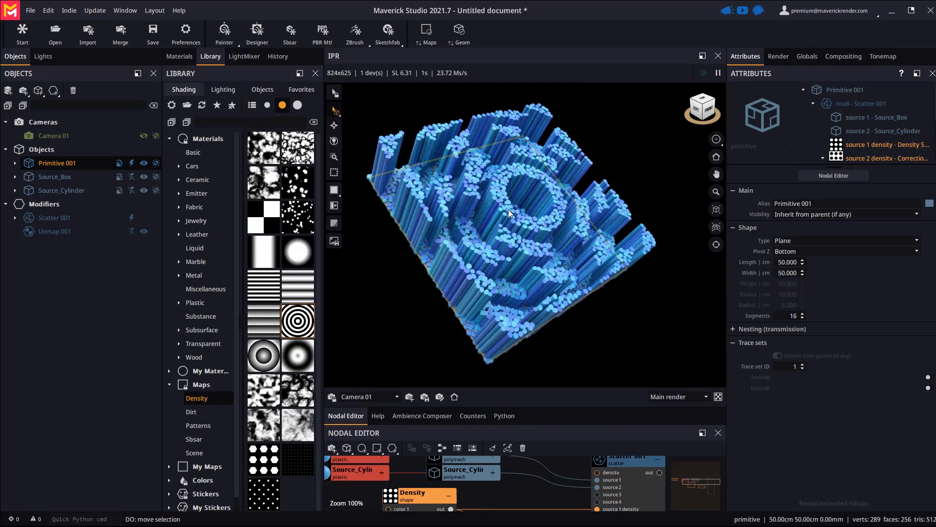
Lower Scatter 001's Align to normal to -1, inspect the instances' direction, and bring the value back near mid-range.
{"action": "left_click", "coordinate": [542, 212]}
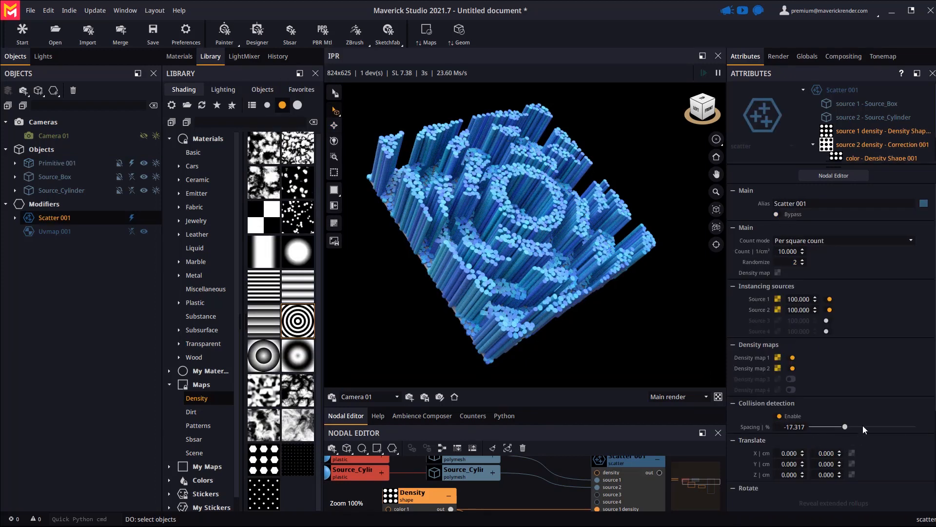
{"action": "scroll", "coordinate": [876, 423], "scroll_direction": "down", "scroll_amount": 3}
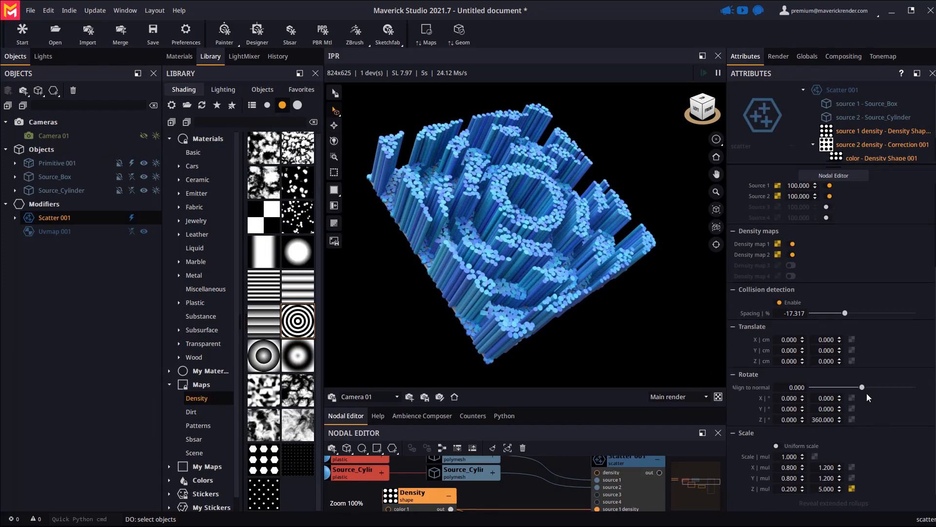
{"action": "left_click_drag", "start_coordinate": [862, 386], "coordinate": [770, 391]}
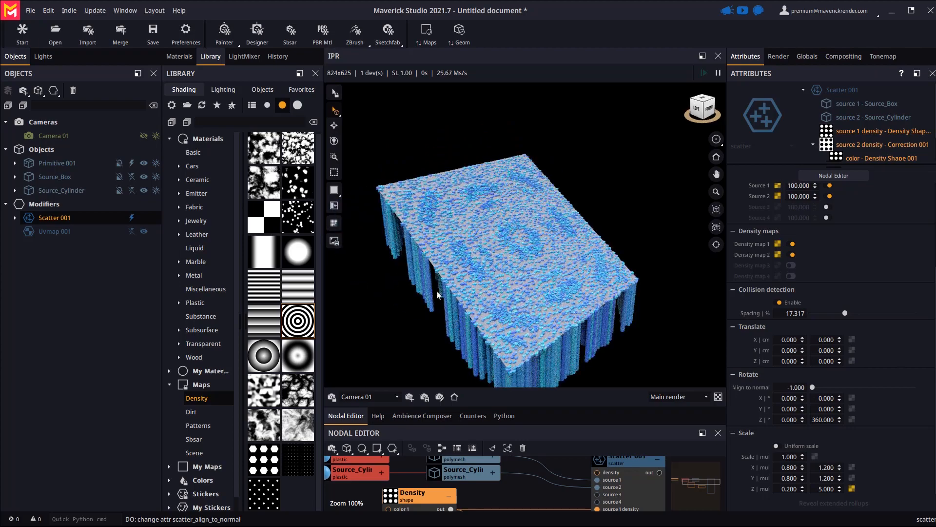
{"action": "left_click_drag", "start_coordinate": [524, 278], "coordinate": [487, 280]}
{"action": "left_click", "coordinate": [859, 387]}
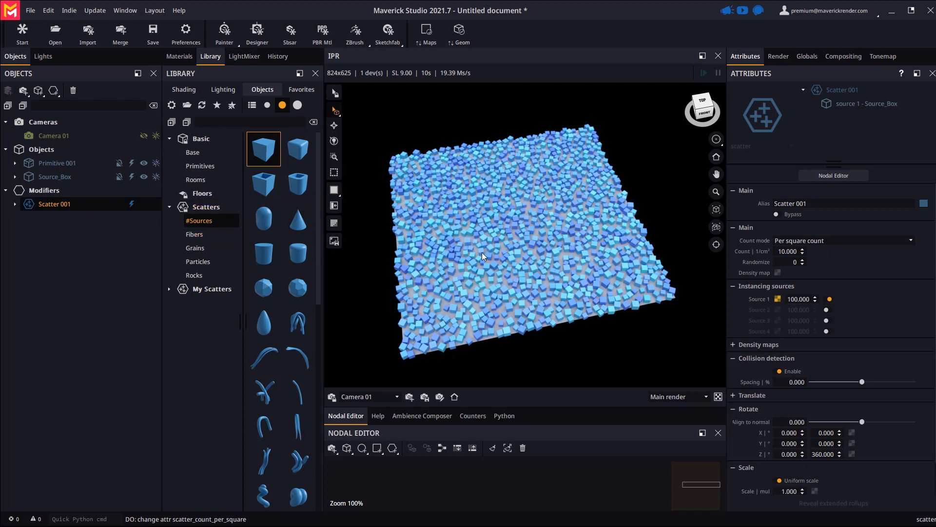
Open Source_Box's diffuse Colorgen 001 map, try its hue variation at 0 and return it to 0.1.
{"action": "scroll", "coordinate": [520, 282], "scroll_direction": "up", "scroll_amount": 2}
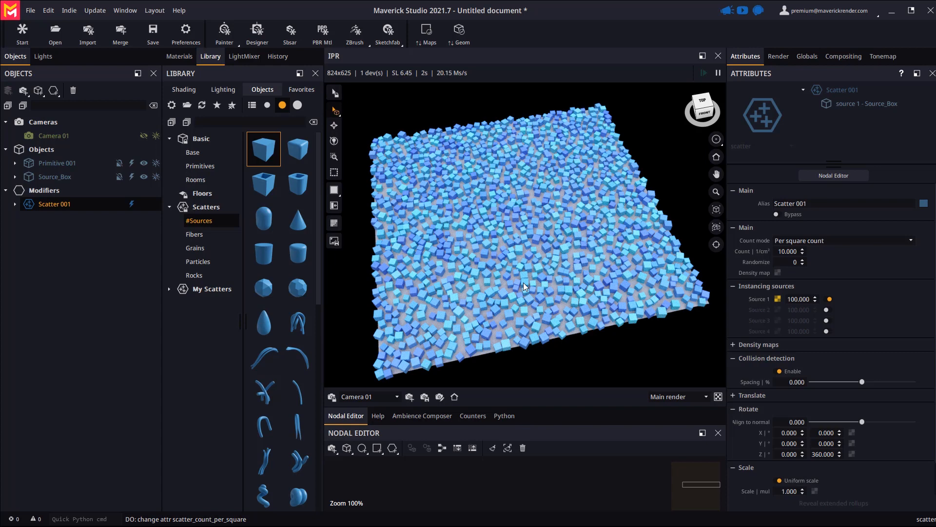
{"action": "left_click", "coordinate": [859, 104]}
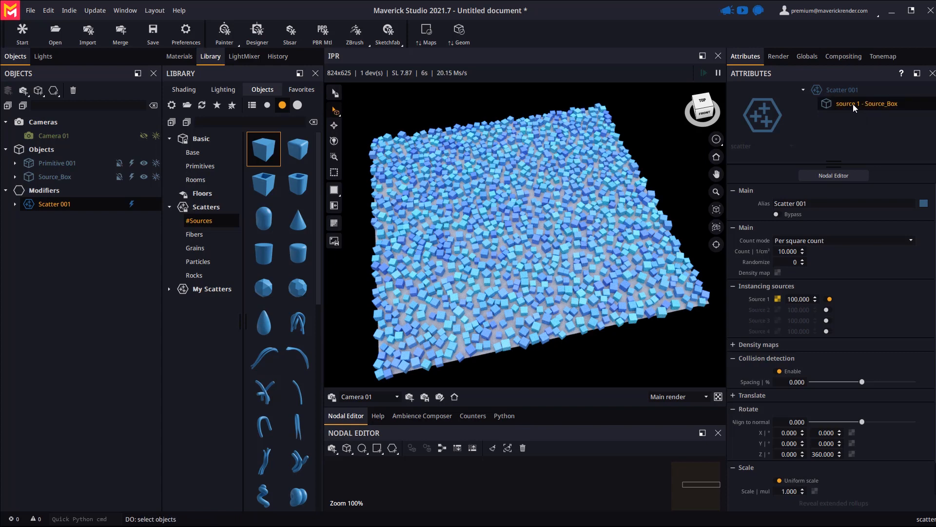
{"action": "double_click", "coordinate": [853, 104]}
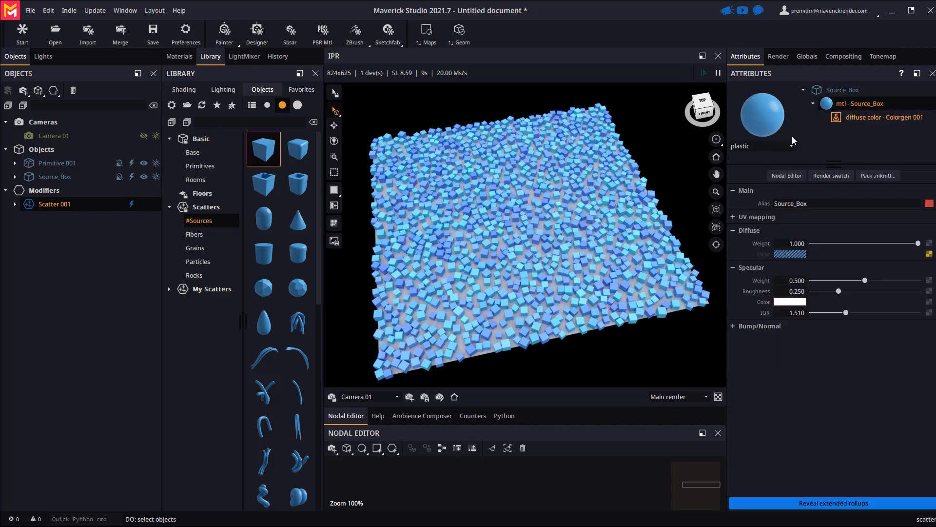
{"action": "left_click", "coordinate": [900, 118]}
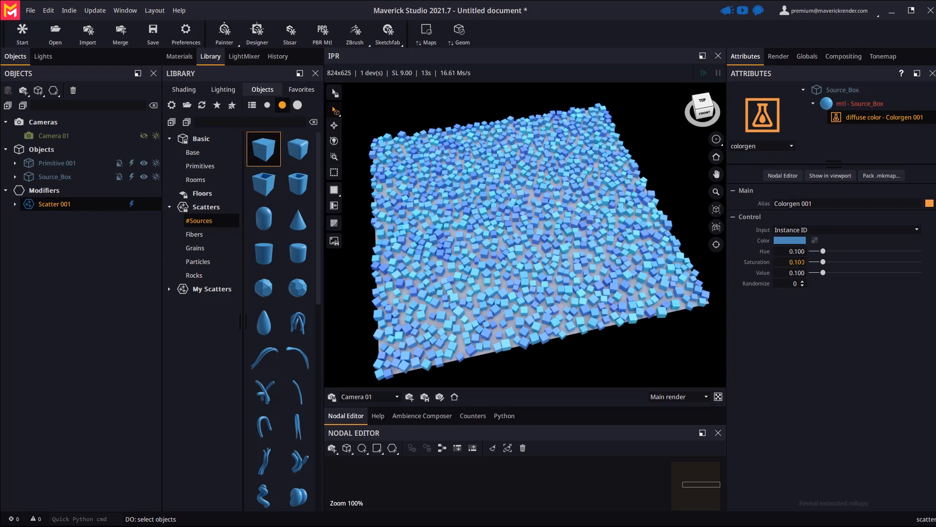
{"action": "left_click_drag", "start_coordinate": [823, 251], "coordinate": [823, 273]}
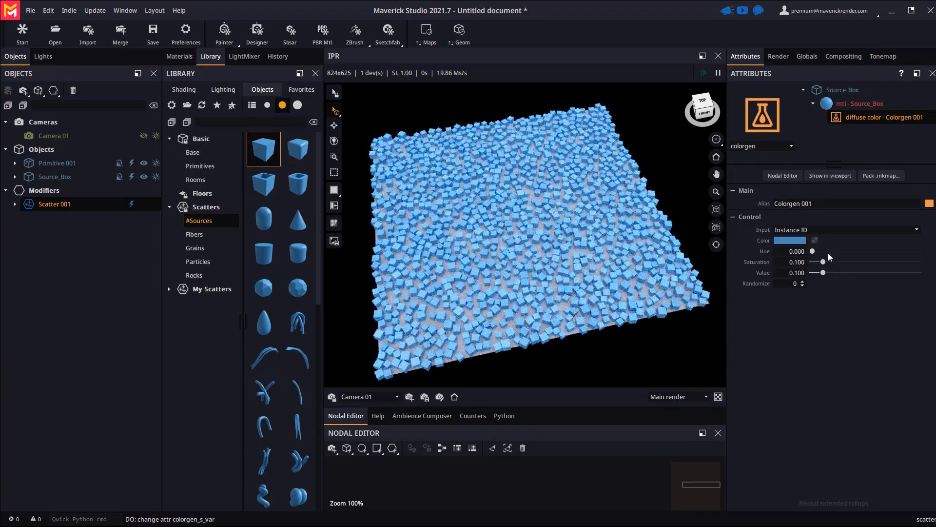
{"action": "left_click", "coordinate": [824, 251]}
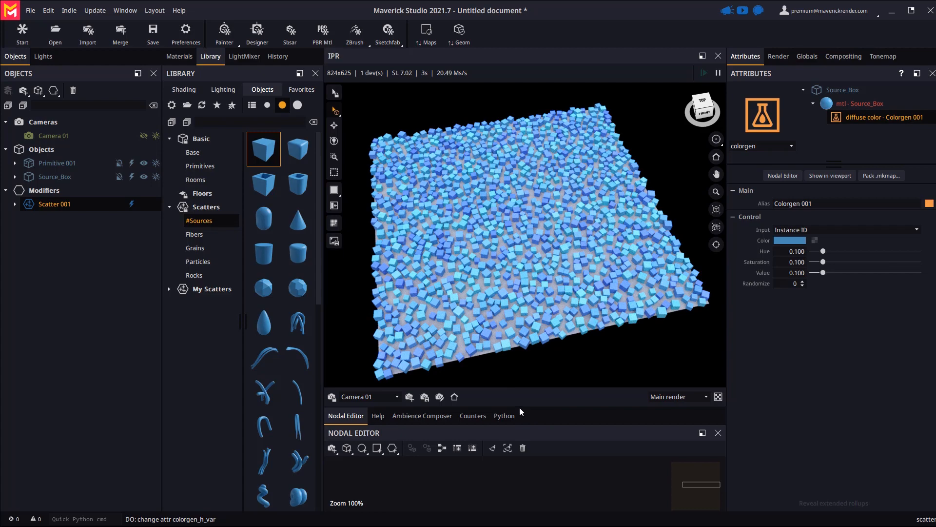
Create a standard material and assign it to the Source_Box object.
{"action": "left_click_drag", "start_coordinate": [519, 408], "coordinate": [478, 353]}
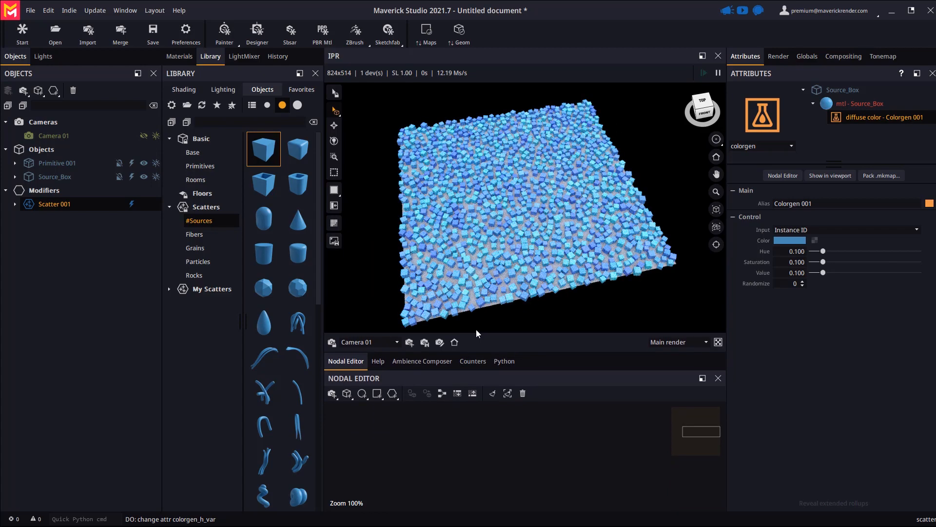
{"action": "left_click", "coordinate": [180, 57]}
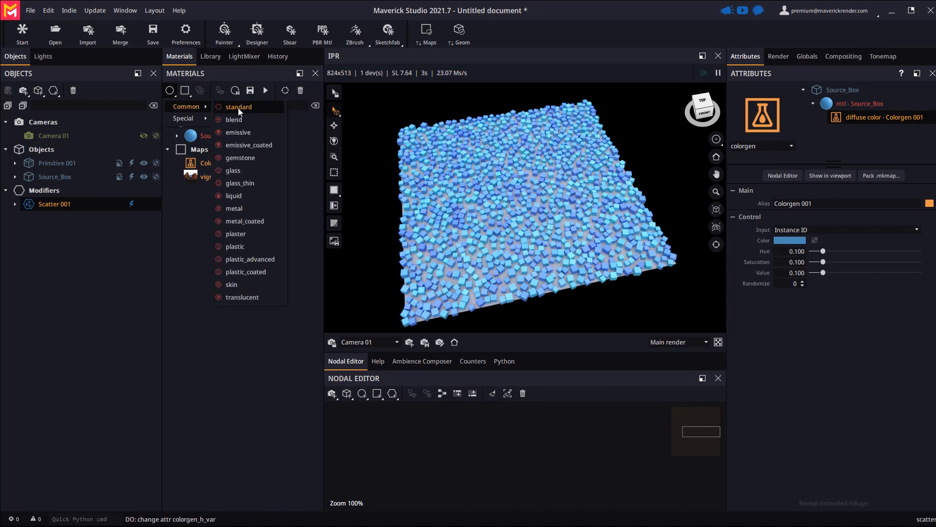
{"action": "left_click", "coordinate": [248, 296]}
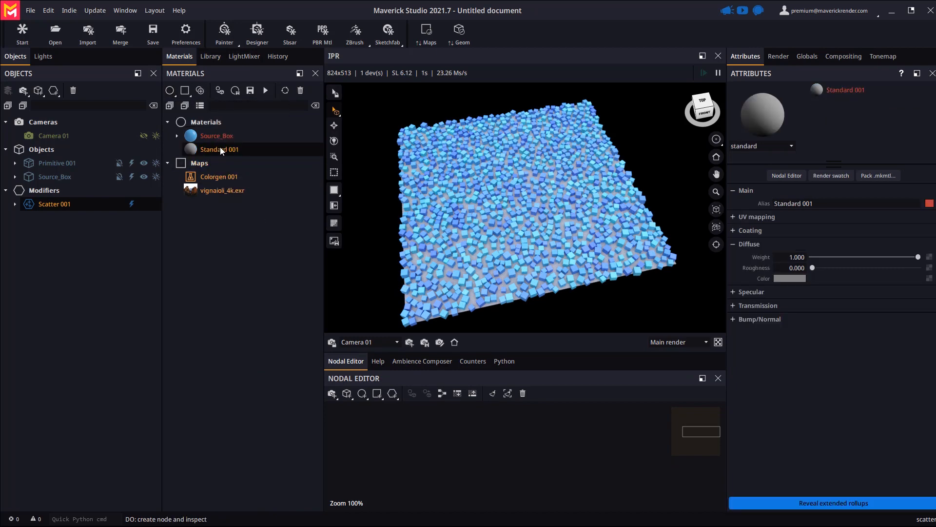
{"action": "left_click_drag", "start_coordinate": [220, 148], "coordinate": [59, 177]}
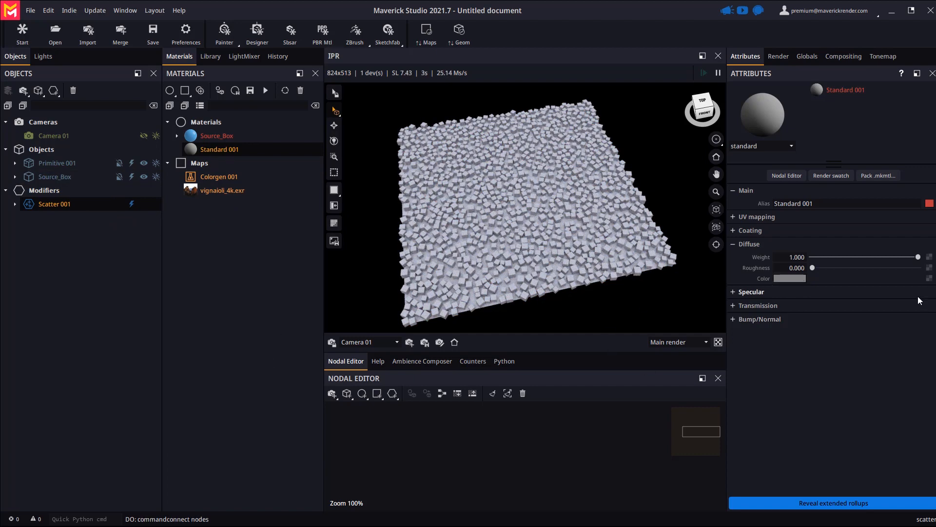
Add a new colorgen map to Standard 001's diffuse color, with an orange base color and a hue variation of about 0.2.
{"action": "left_click", "coordinate": [929, 279]}
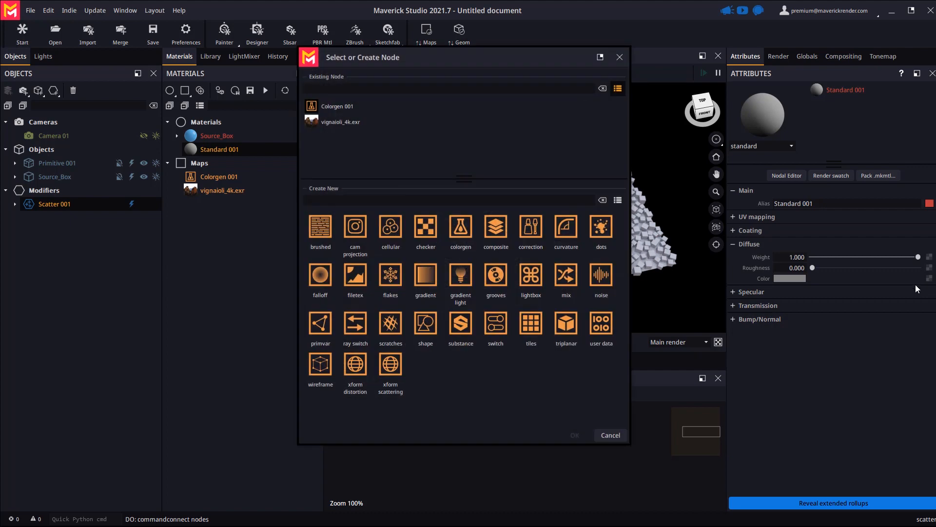
{"action": "double_click", "coordinate": [461, 239]}
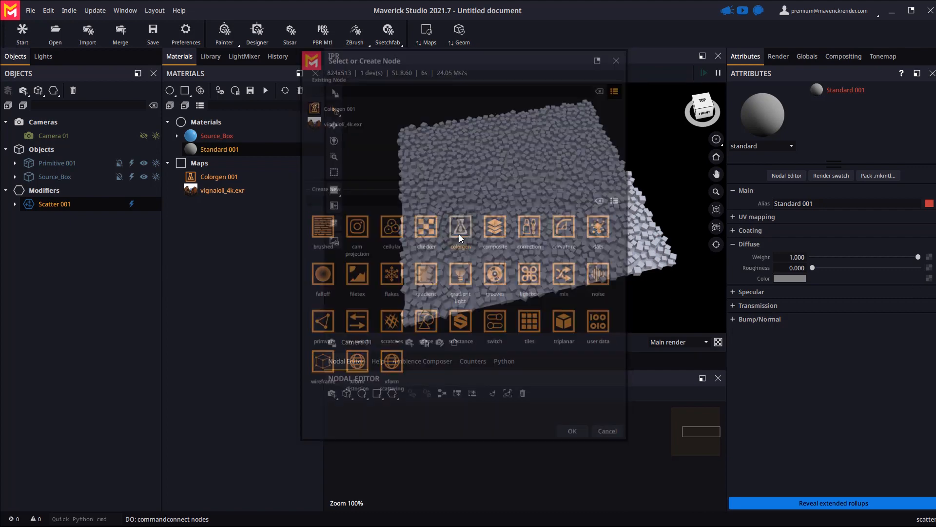
{"action": "left_click", "coordinate": [790, 240]}
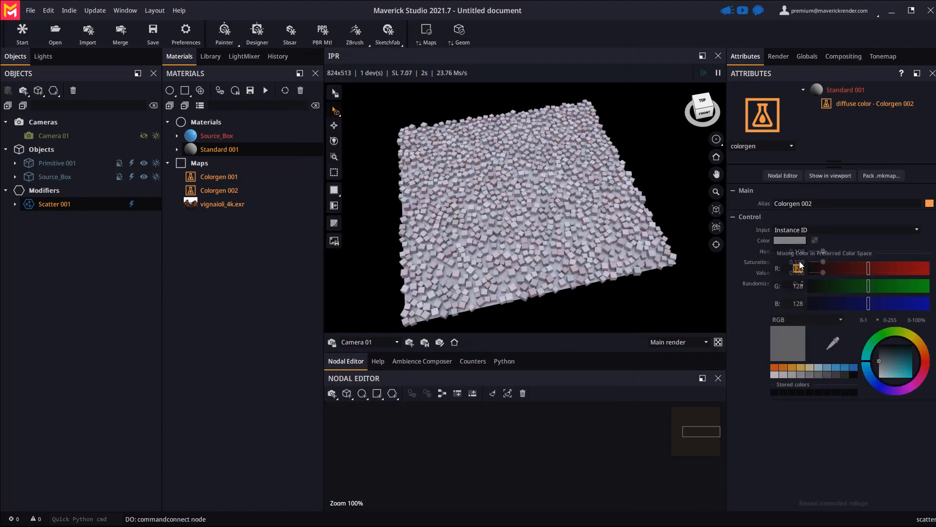
{"action": "left_click", "coordinate": [797, 373]}
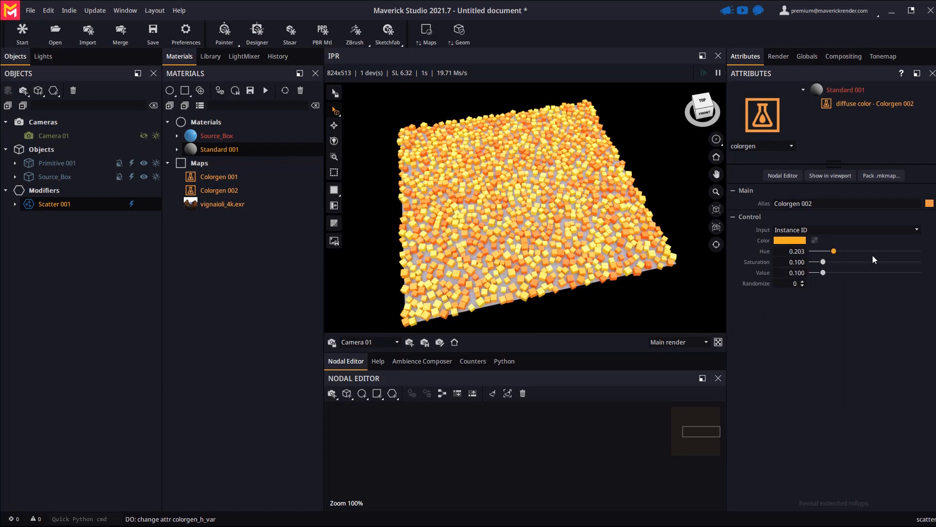
{"action": "left_click_drag", "start_coordinate": [873, 256], "coordinate": [893, 274]}
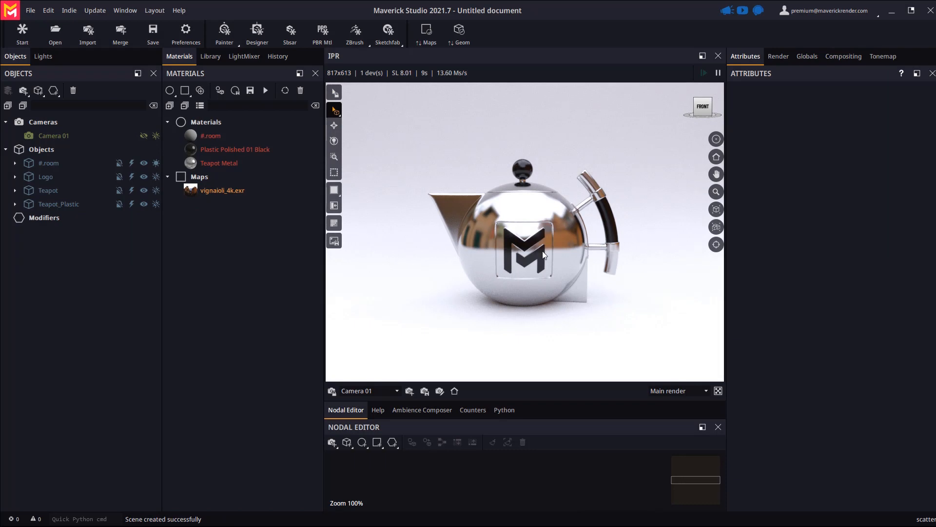
Add a scatter modifier to the #.room backdrop object.
{"action": "scroll", "coordinate": [544, 254], "scroll_direction": "down", "scroll_amount": 4}
{"action": "left_click_drag", "start_coordinate": [545, 255], "coordinate": [508, 288]}
{"action": "scroll", "coordinate": [531, 272], "scroll_direction": "down", "scroll_amount": 4}
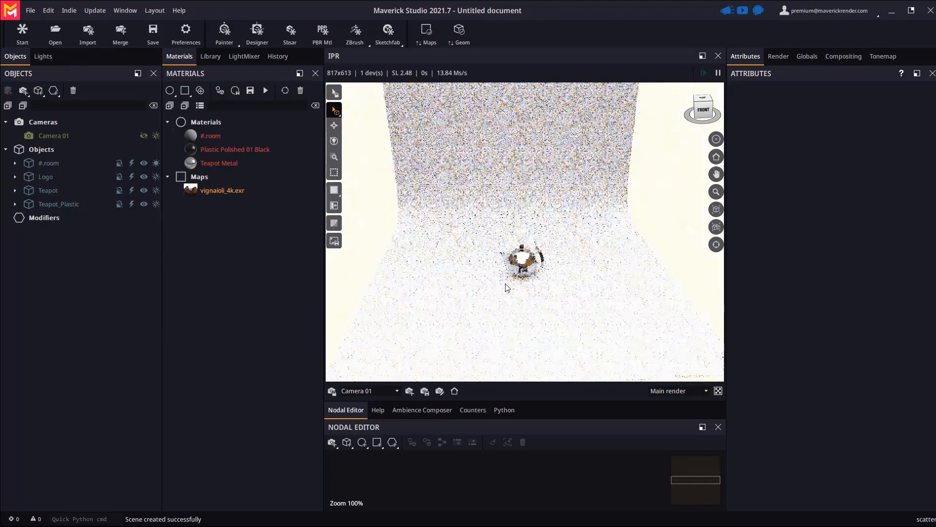
{"action": "left_click", "coordinate": [50, 164]}
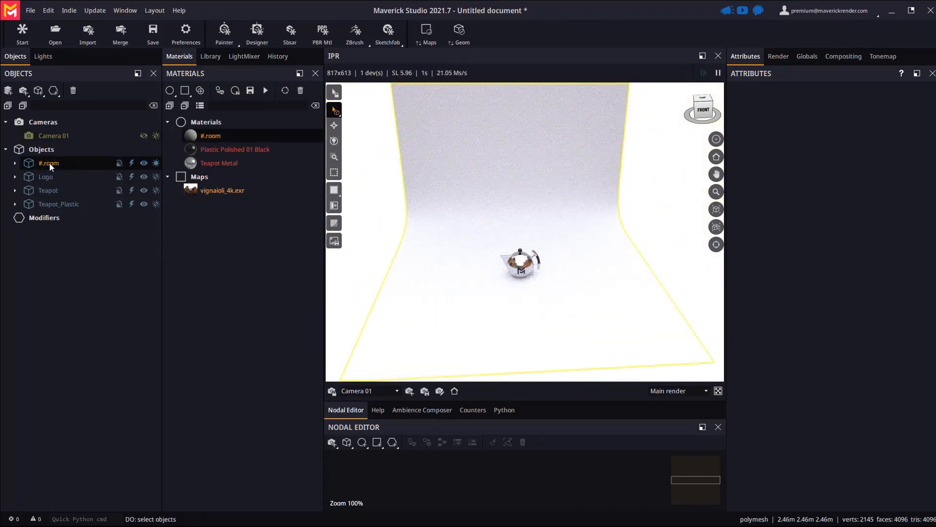
{"action": "left_click", "coordinate": [53, 90]}
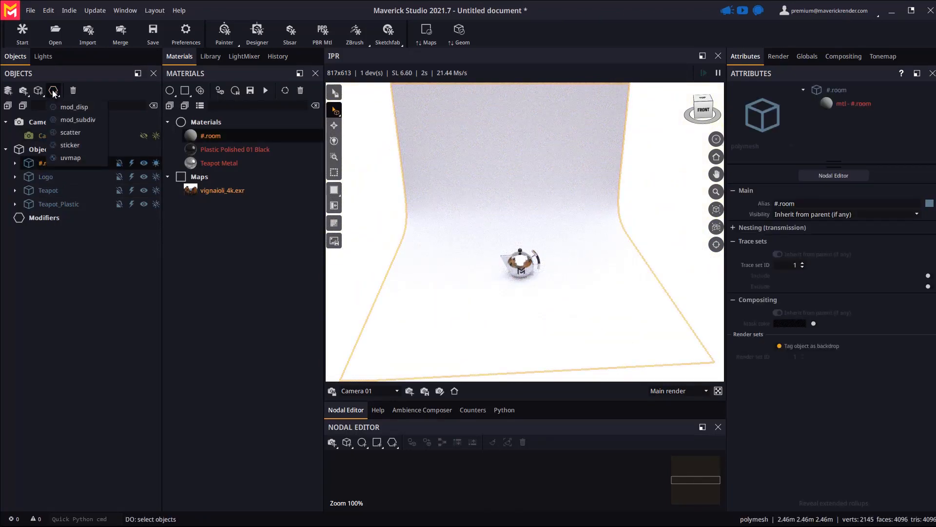
{"action": "left_click", "coordinate": [70, 132]}
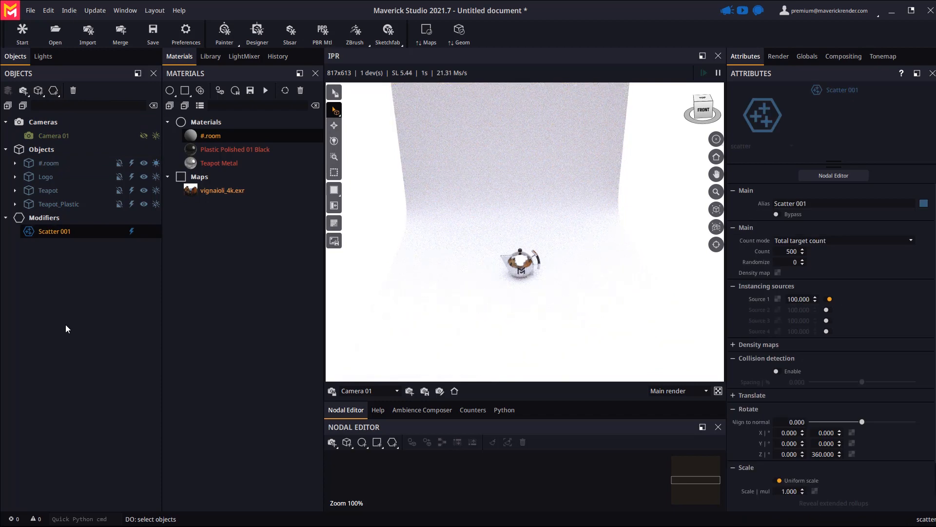
Group the Logo, Teapot and Teapot_Plastic objects and name the group Teapot.
{"action": "left_click", "coordinate": [47, 177]}
{"action": "left_click", "coordinate": [48, 204], "text": "shift"}
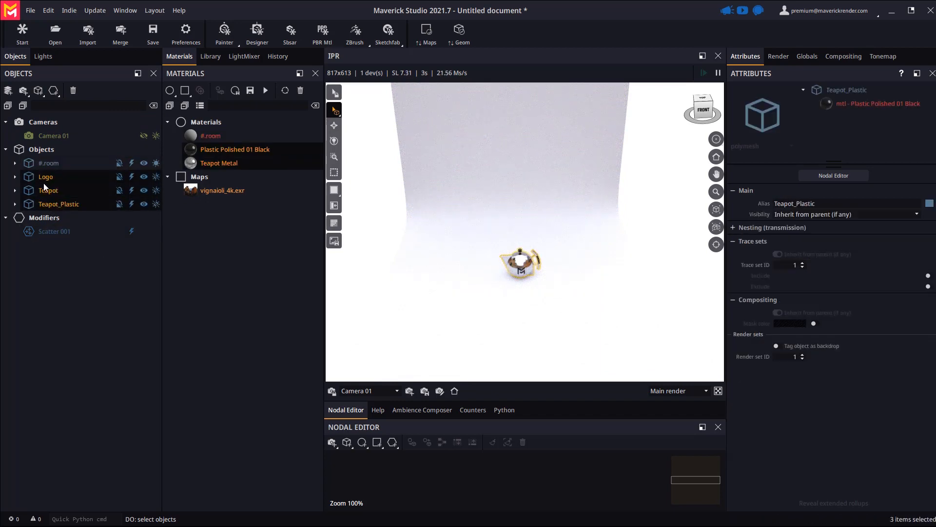
{"action": "left_click", "coordinate": [8, 91]}
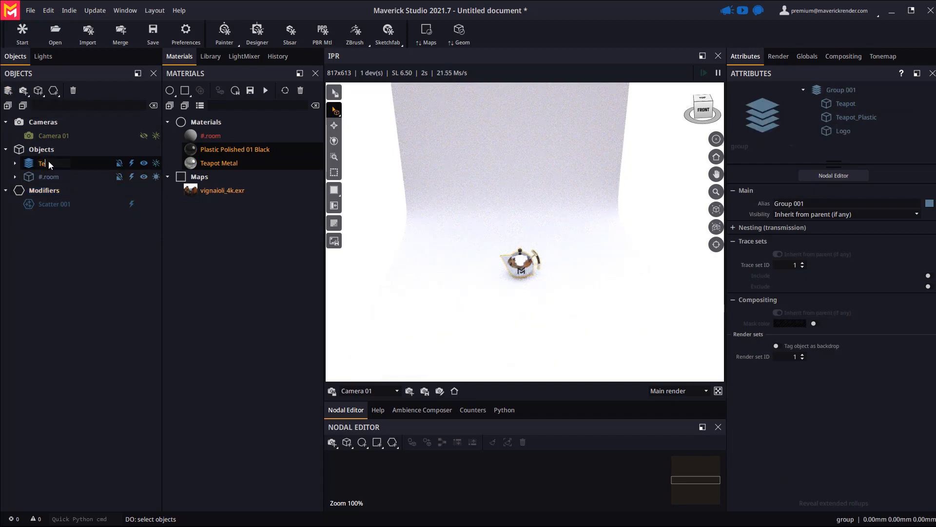
{"action": "type", "text": "Teapot"}
{"action": "key", "text": "Return"}
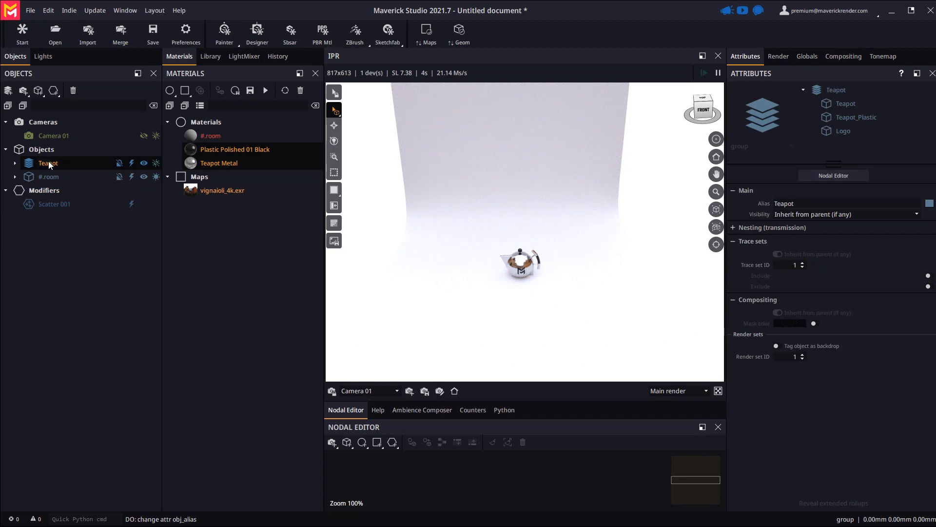
Assign the Teapot group as Source 1 of Scatter 001 and inspect the instances on the backdrop.
{"action": "left_click", "coordinate": [55, 204]}
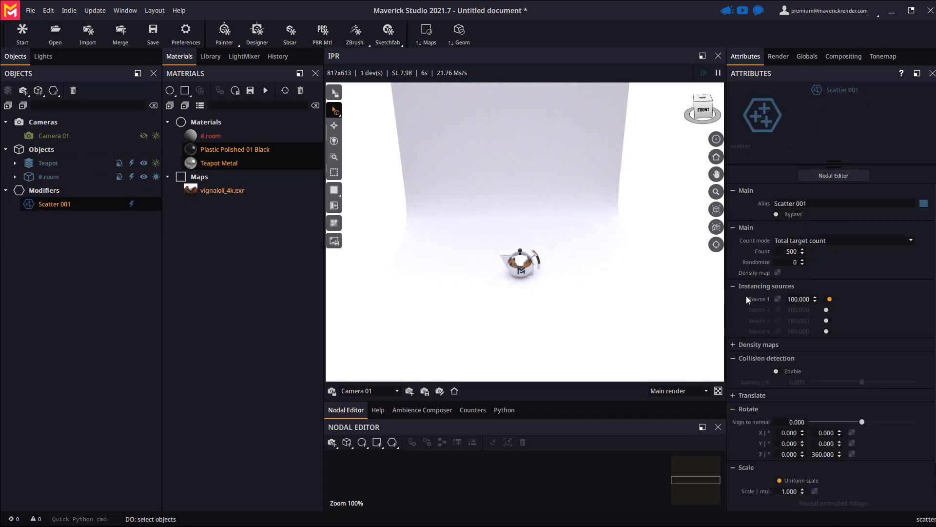
{"action": "left_click", "coordinate": [777, 298]}
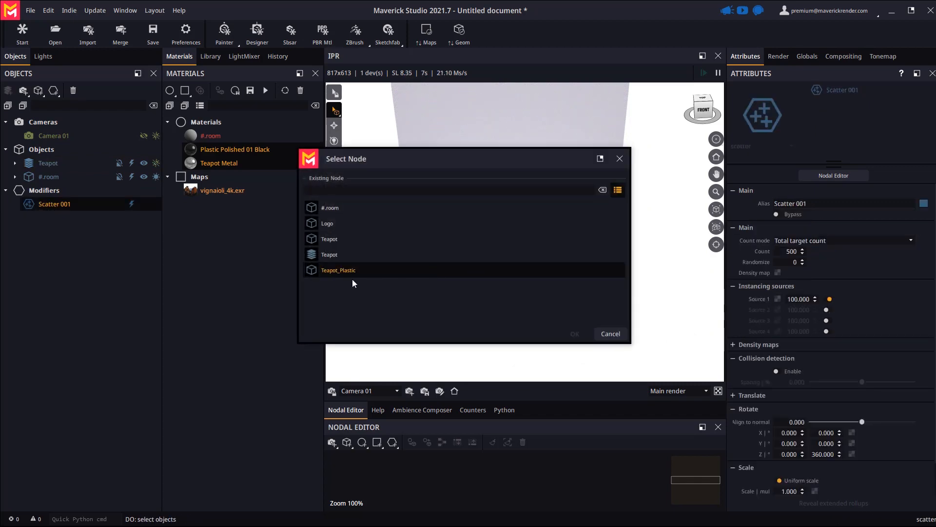
{"action": "double_click", "coordinate": [329, 255]}
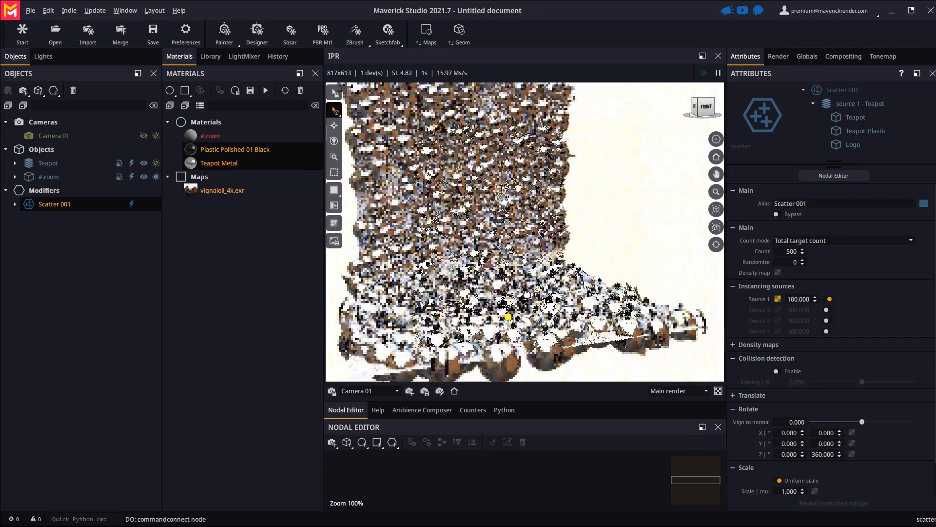
{"action": "left_click_drag", "start_coordinate": [527, 294], "coordinate": [518, 309]}
{"action": "middle_click_drag", "start_coordinate": [518, 309], "coordinate": [525, 273]}
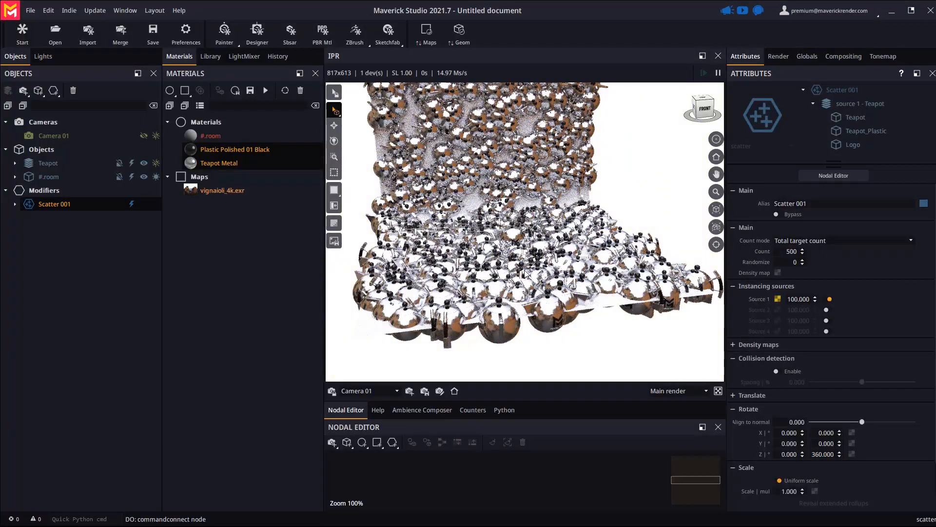
{"action": "scroll", "coordinate": [524, 274], "scroll_direction": "down", "scroll_amount": 1}
{"action": "mouse_move", "coordinate": [524, 273]}
{"action": "left_mouse_down"}
{"action": "mouse_move", "coordinate": [532, 278]}
{"action": "mouse_move", "coordinate": [523, 283]}
{"action": "left_mouse_up"}
Hide the original Teapot group completely and move its pivot to the bottom of the group.
{"action": "left_click", "coordinate": [49, 166]}
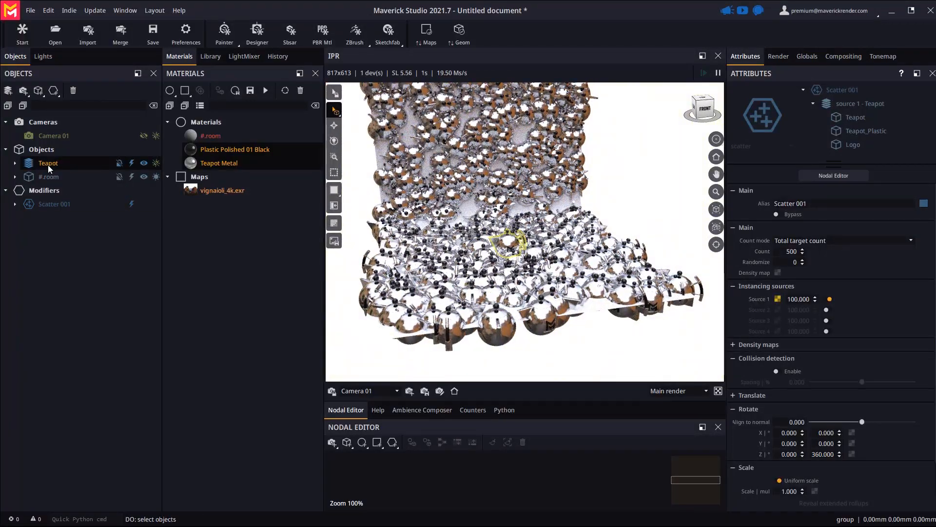
{"action": "key", "text": "w"}
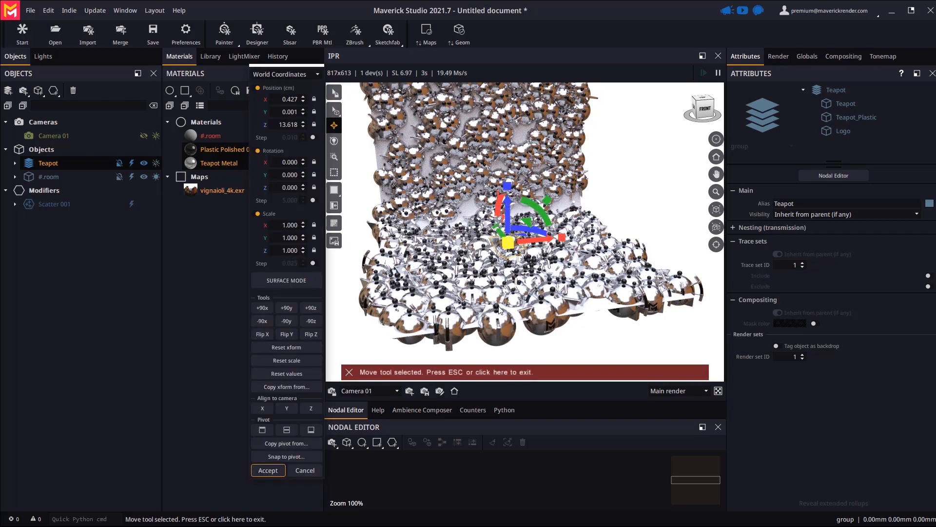
{"action": "left_click", "coordinate": [132, 163]}
{"action": "left_click", "coordinate": [312, 430]}
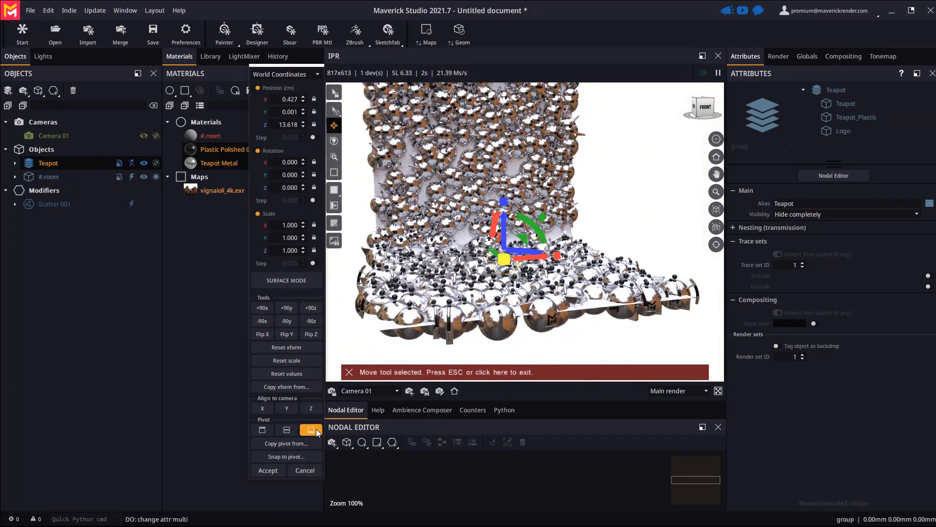
{"action": "left_click", "coordinate": [458, 38]}
{"action": "left_click_drag", "start_coordinate": [535, 288], "coordinate": [536, 302], "text": "alt"}
{"action": "left_click", "coordinate": [267, 470]}
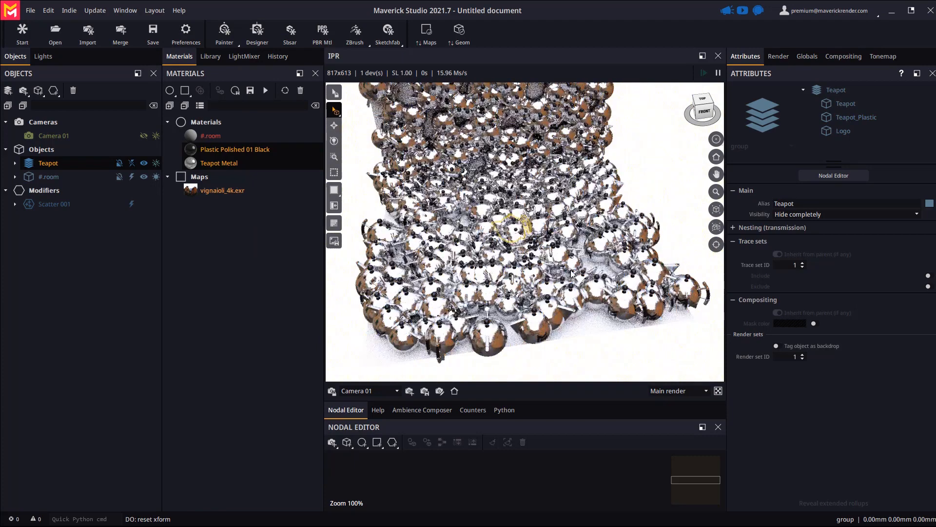
Reduce Scatter 001's total target count, trying 50 before settling on 150, and set Randomize to 1.
{"action": "left_click", "coordinate": [48, 204]}
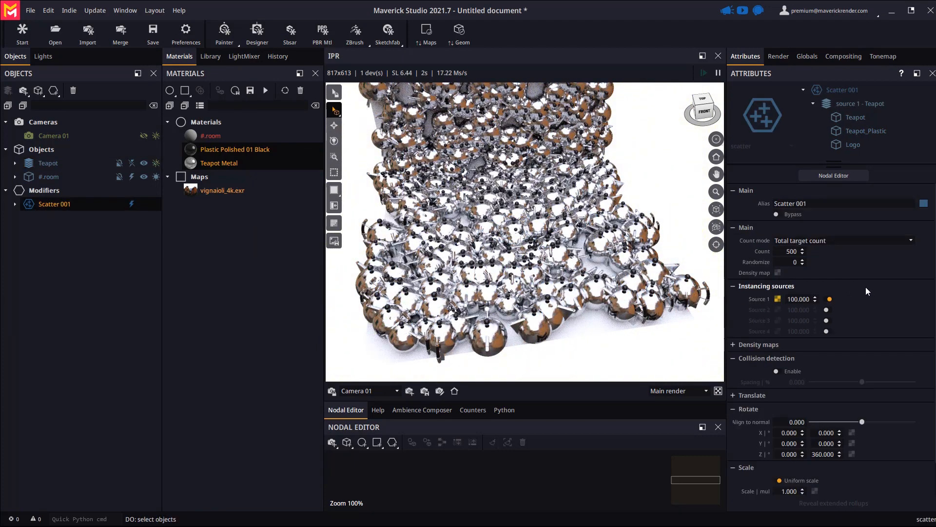
{"action": "double_click", "coordinate": [794, 252]}
{"action": "type", "text": "50"}
{"action": "key", "text": "Return"}
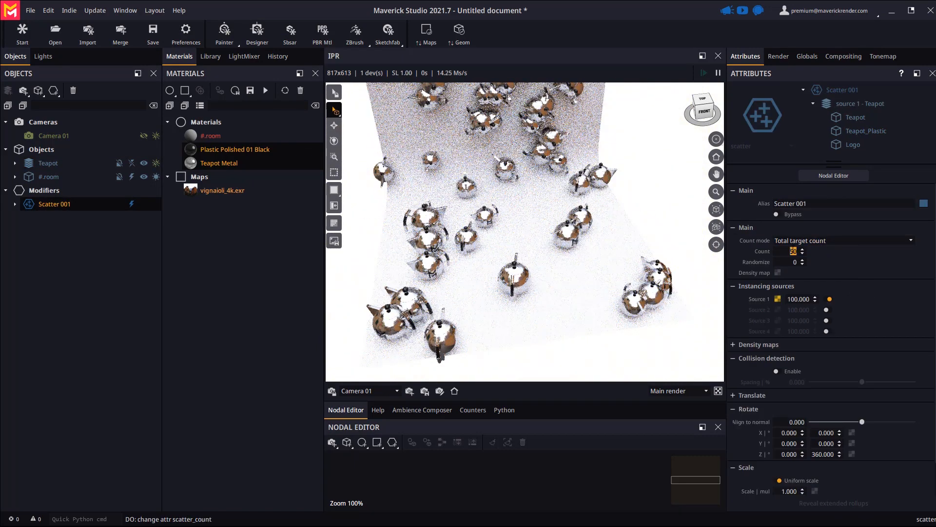
{"action": "type", "text": "15"}
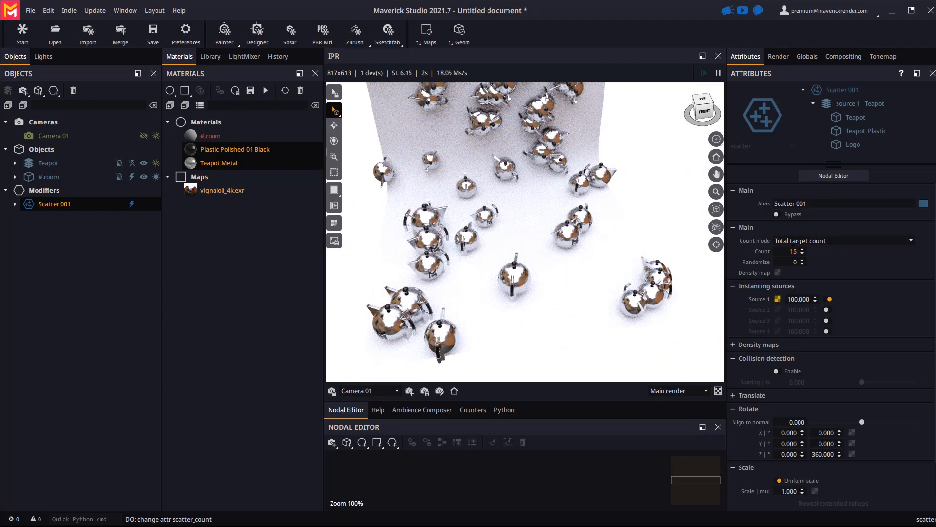
{"action": "type", "text": "0"}
{"action": "key", "text": "Return"}
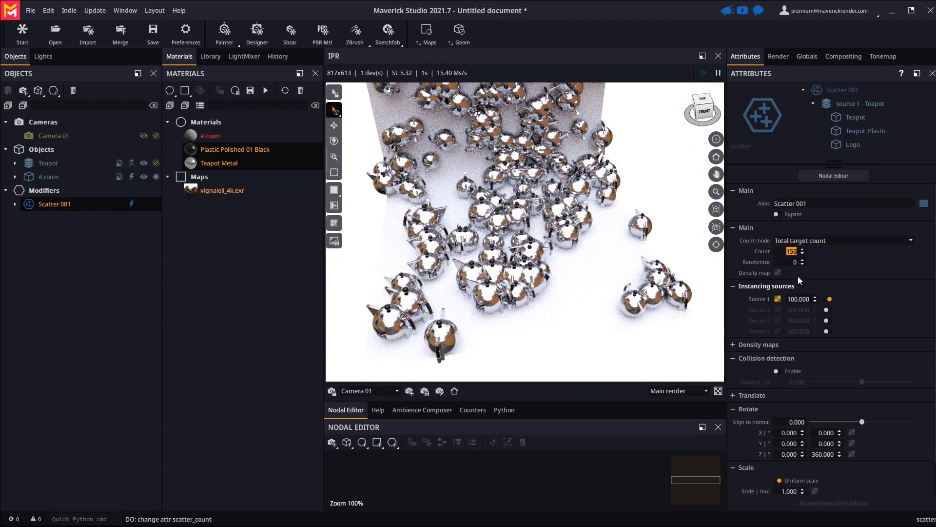
{"action": "left_click", "coordinate": [802, 260]}
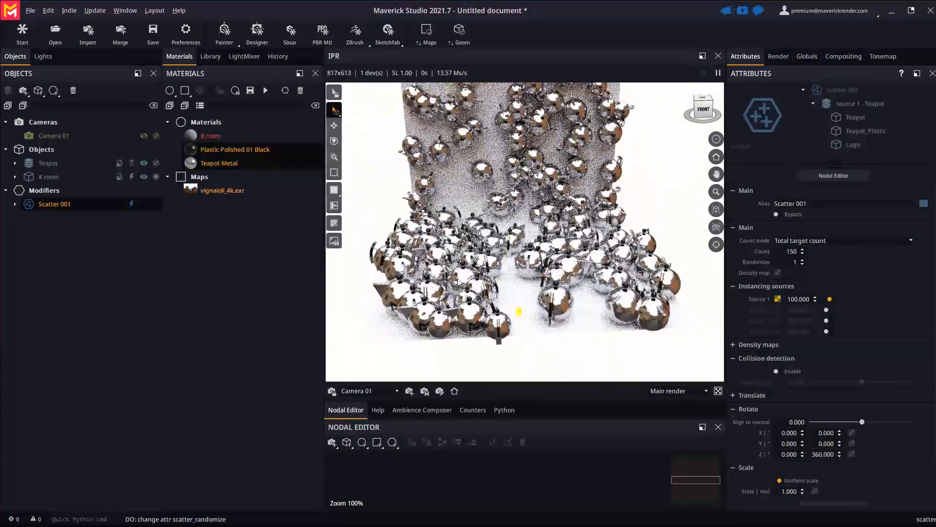
Apply the library material Wood A Rough 04 Natural Deep to the scattered teapots' metal bodies and inspect them up close.
{"action": "left_click", "coordinate": [210, 56]}
{"action": "left_click", "coordinate": [185, 91]}
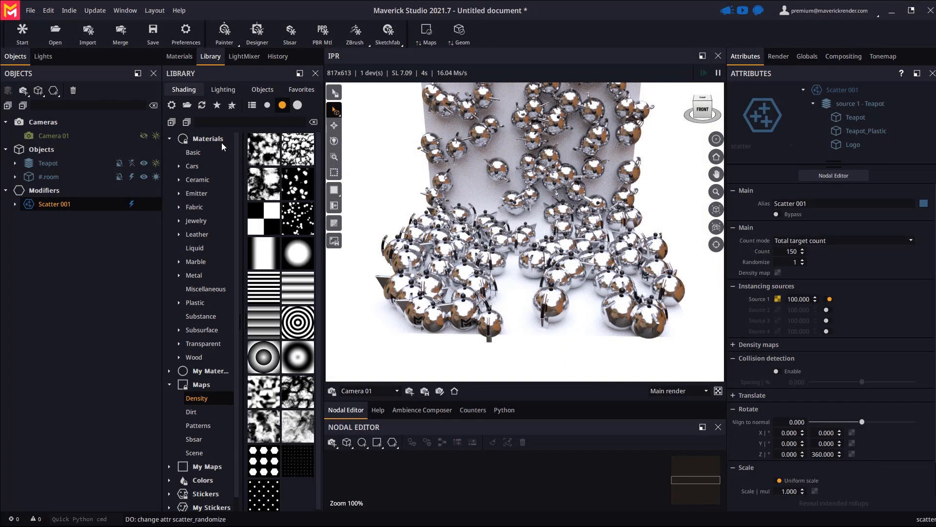
{"action": "left_click", "coordinate": [194, 358]}
{"action": "left_click_drag", "start_coordinate": [298, 190], "coordinate": [609, 283]}
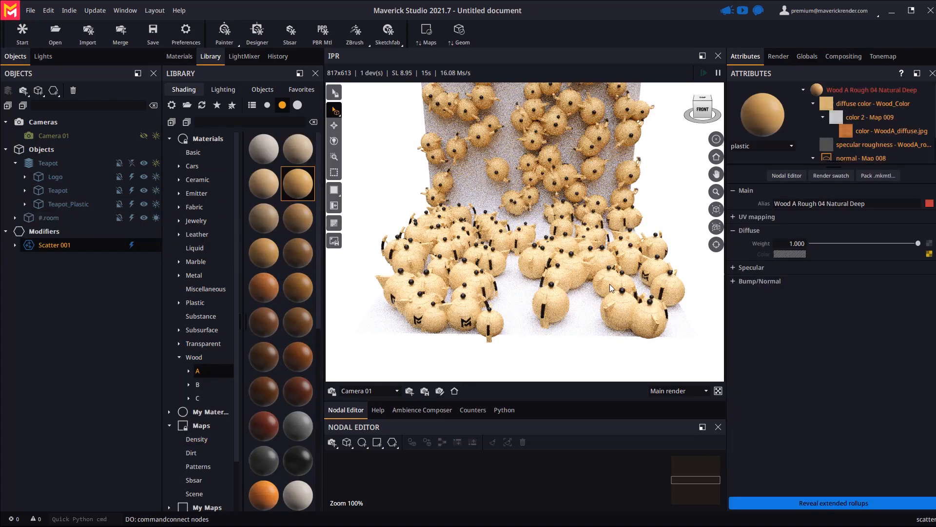
{"action": "left_click_drag", "start_coordinate": [537, 295], "coordinate": [568, 310]}
{"action": "scroll", "coordinate": [569, 310], "scroll_direction": "up", "scroll_amount": 3}
{"action": "middle_click_drag", "start_coordinate": [568, 310], "coordinate": [577, 263]}
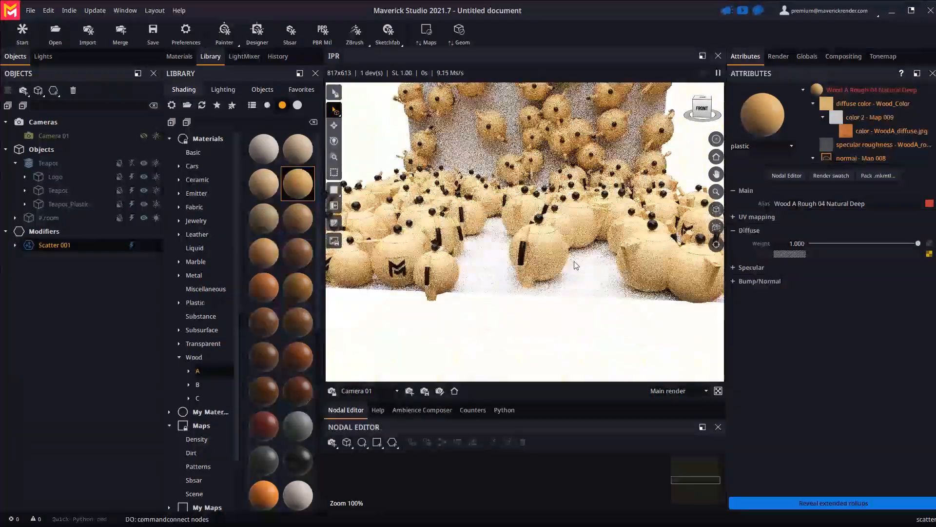
{"action": "scroll", "coordinate": [568, 244], "scroll_direction": "up", "scroll_amount": 2}
{"action": "mouse_move", "coordinate": [583, 267]}
{"action": "left_mouse_down"}
{"action": "mouse_move", "coordinate": [622, 270]}
{"action": "mouse_move", "coordinate": [581, 266]}
{"action": "left_mouse_up"}
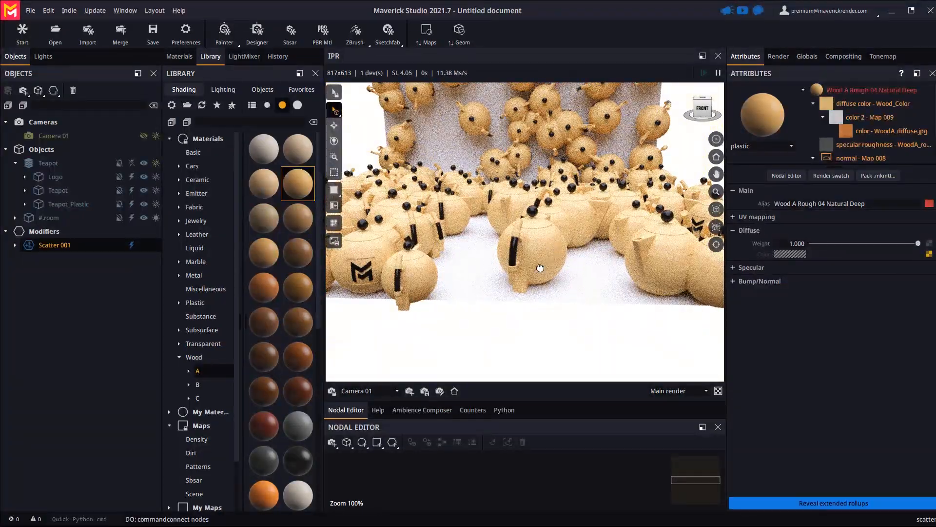
{"action": "middle_click_drag", "start_coordinate": [540, 269], "coordinate": [522, 290]}
Show the wood material's graph in an enlarged nodal editor, expand the Wood_Color node and space the nodes apart.
{"action": "left_click_drag", "start_coordinate": [508, 401], "coordinate": [508, 288]}
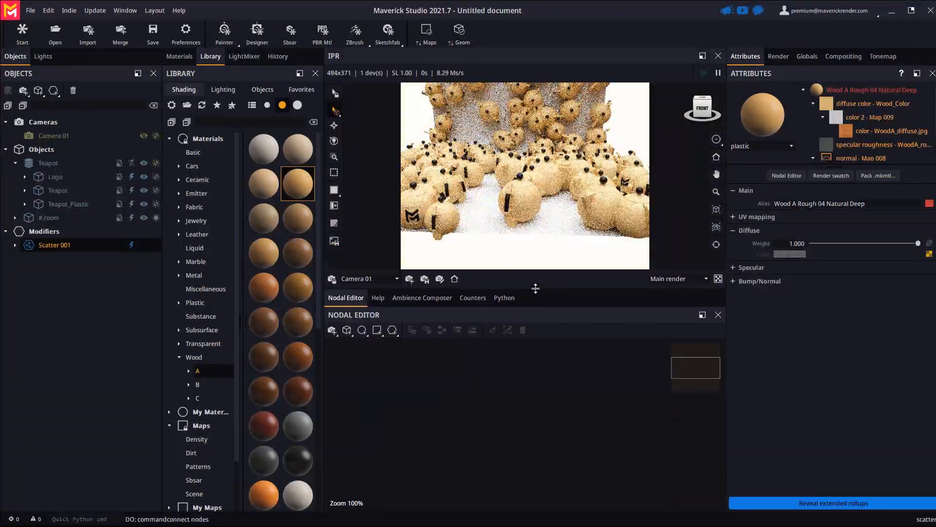
{"action": "left_click_drag", "start_coordinate": [847, 92], "coordinate": [540, 385]}
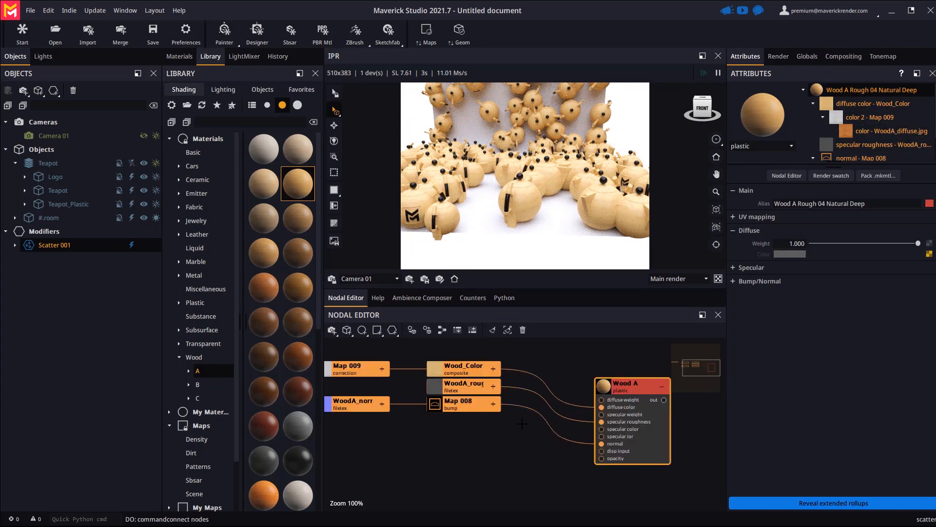
{"action": "left_click", "coordinate": [461, 416]}
{"action": "left_click_drag", "start_coordinate": [461, 407], "coordinate": [459, 465]}
{"action": "left_click_drag", "start_coordinate": [464, 387], "coordinate": [463, 422]}
{"action": "left_click", "coordinate": [491, 367]}
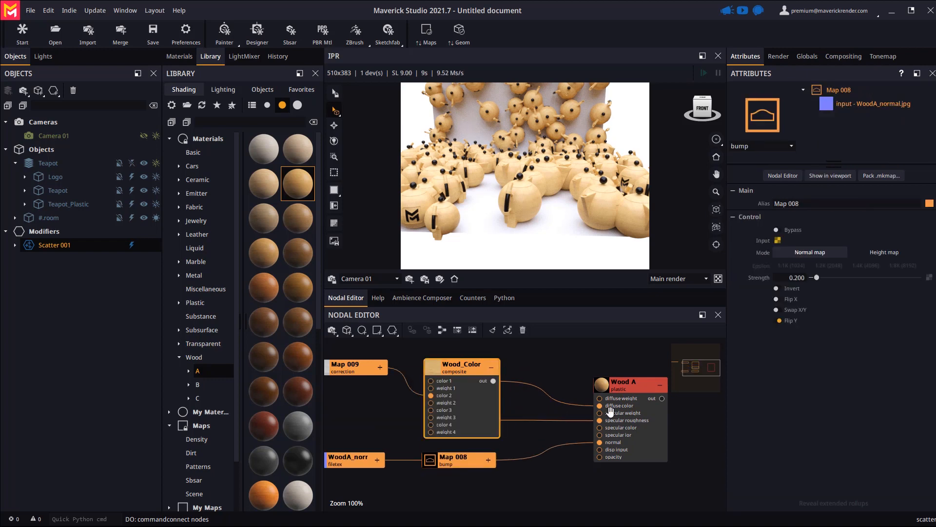
{"action": "left_click_drag", "start_coordinate": [630, 411], "coordinate": [644, 418]}
Add a colorgen map and connect it between the Wood_Color output and the wood material's diffuse color.
{"action": "left_click", "coordinate": [534, 357]}
{"action": "right_click", "coordinate": [533, 357]}
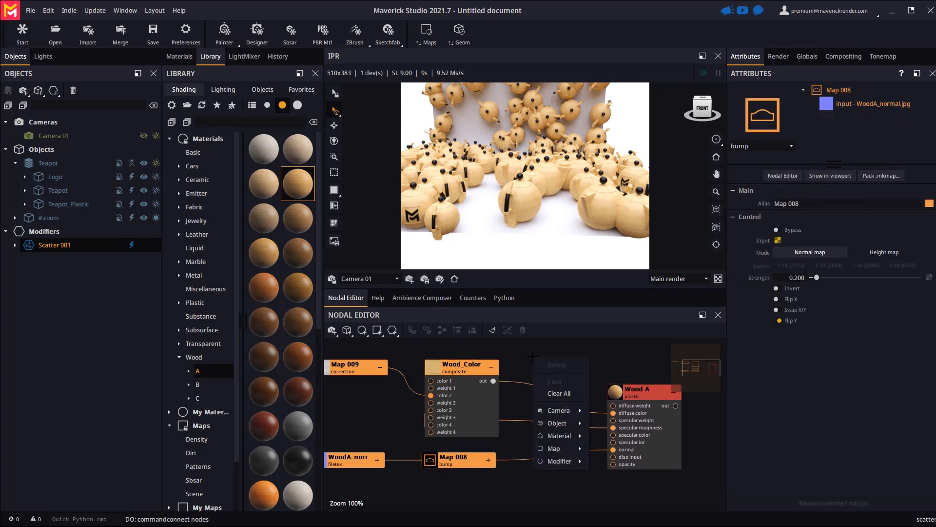
{"action": "mouse_move", "coordinate": [558, 449]}
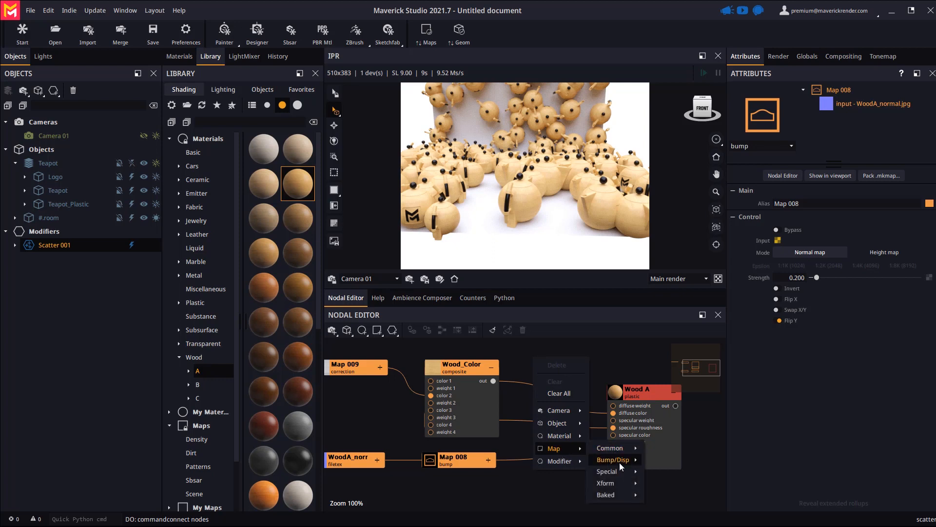
{"action": "mouse_move", "coordinate": [613, 471]}
{"action": "left_click", "coordinate": [662, 390]}
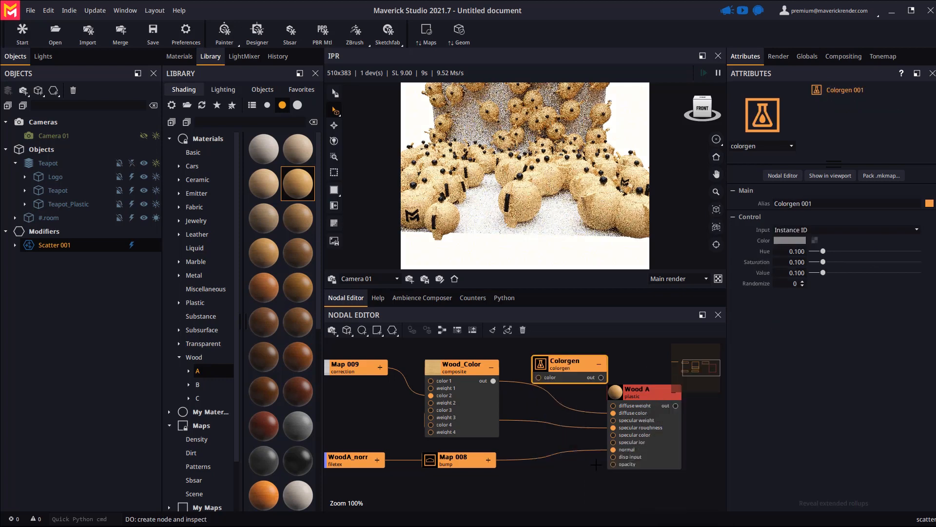
{"action": "left_click_drag", "start_coordinate": [535, 378], "coordinate": [559, 378]}
{"action": "left_click_drag", "start_coordinate": [613, 413], "coordinate": [592, 377]}
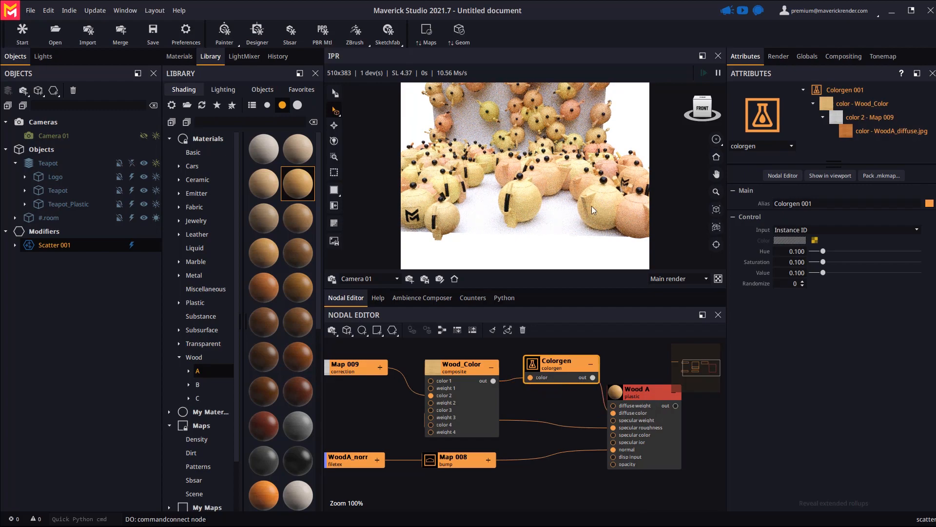
Set the colorgen map's variation to hue 0.055, saturation 0.300 and value 0.359, and inspect the teapots' colors.
{"action": "left_click_drag", "start_coordinate": [520, 289], "coordinate": [521, 361]}
{"action": "middle_click_drag", "start_coordinate": [529, 273], "coordinate": [552, 260]}
{"action": "scroll", "coordinate": [566, 237], "scroll_direction": "up", "scroll_amount": 3}
{"action": "left_click_drag", "start_coordinate": [823, 251], "coordinate": [850, 273]}
{"action": "scroll", "coordinate": [477, 255], "scroll_direction": "up", "scroll_amount": 5}
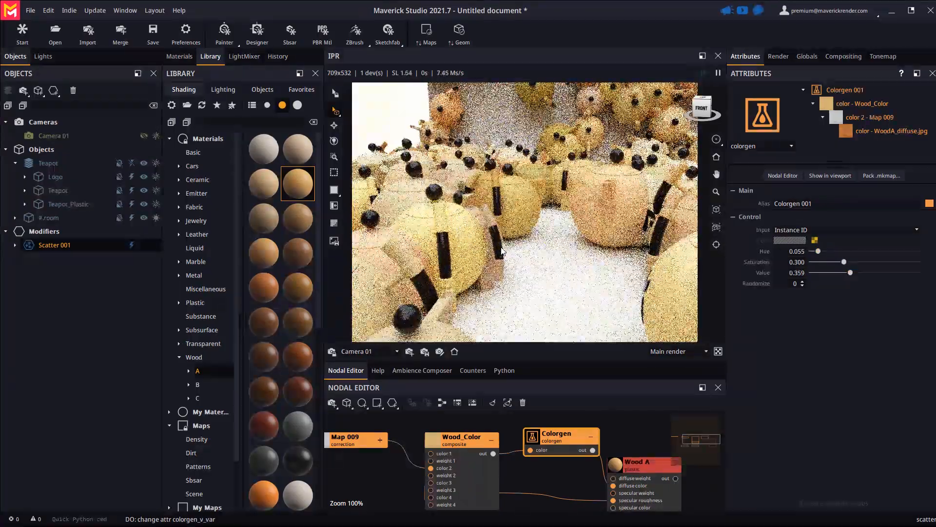
{"action": "left_click_drag", "start_coordinate": [626, 228], "coordinate": [538, 243]}
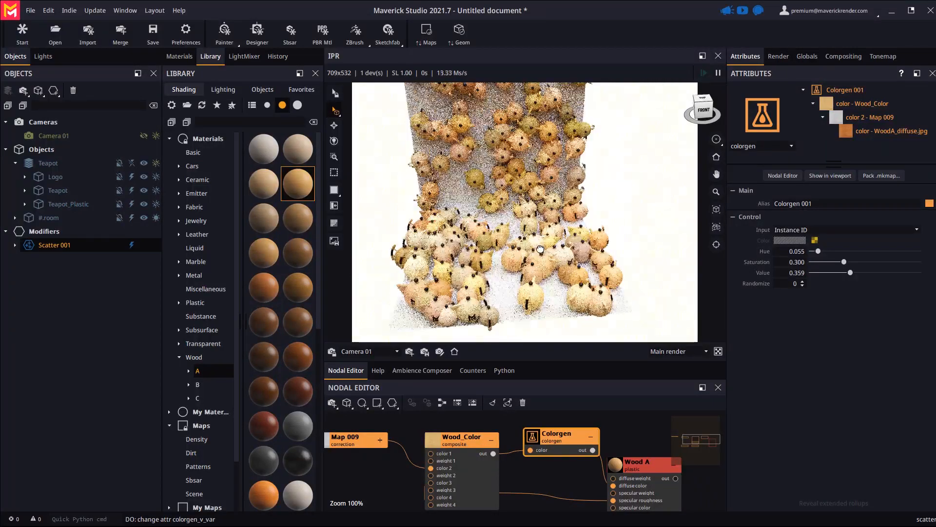
{"action": "left_click_drag", "start_coordinate": [522, 363], "coordinate": [522, 327]}
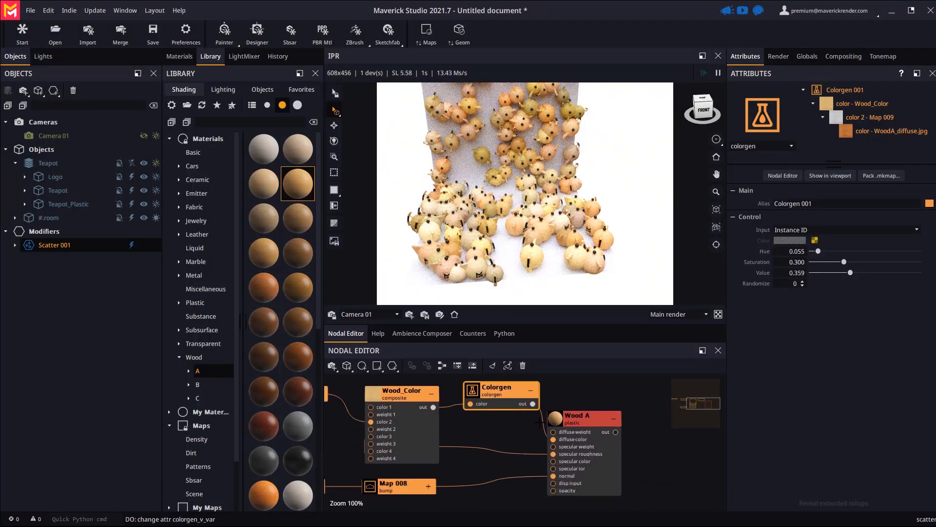
{"action": "scroll", "coordinate": [607, 425], "scroll_direction": "down", "scroll_amount": 4}
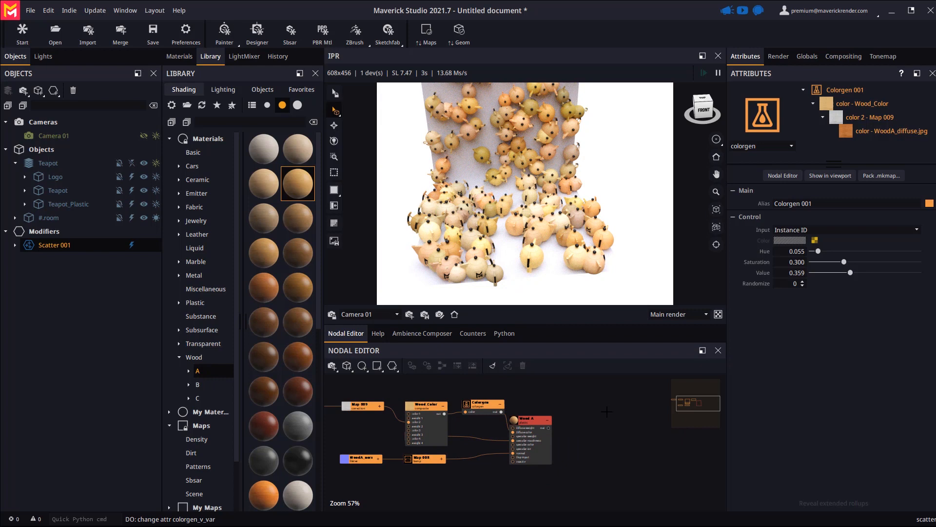
Add an mtl_switch material to the nodal graph and connect the Wood A material's output to its mtl 1 input.
{"action": "right_click", "coordinate": [607, 411]}
{"action": "mouse_move", "coordinate": [635, 495]}
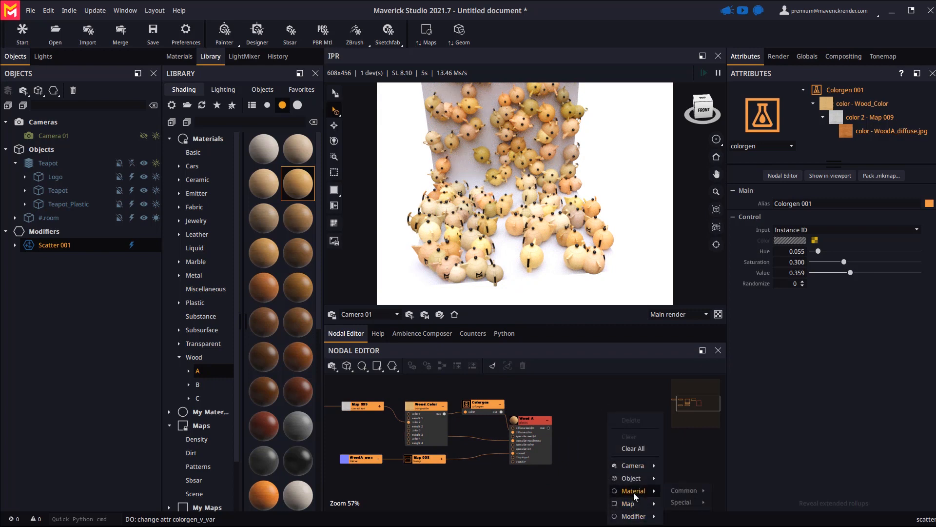
{"action": "mouse_move", "coordinate": [680, 502]}
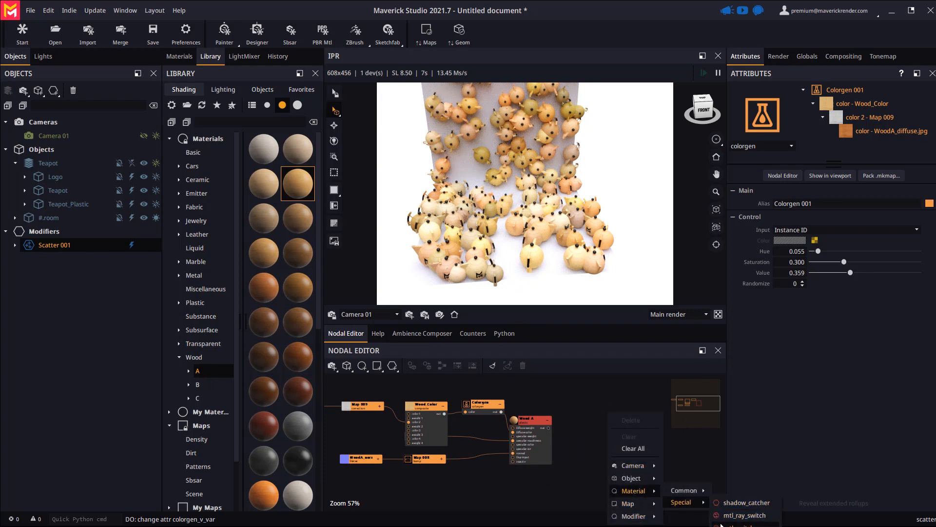
{"action": "left_click", "coordinate": [737, 526]}
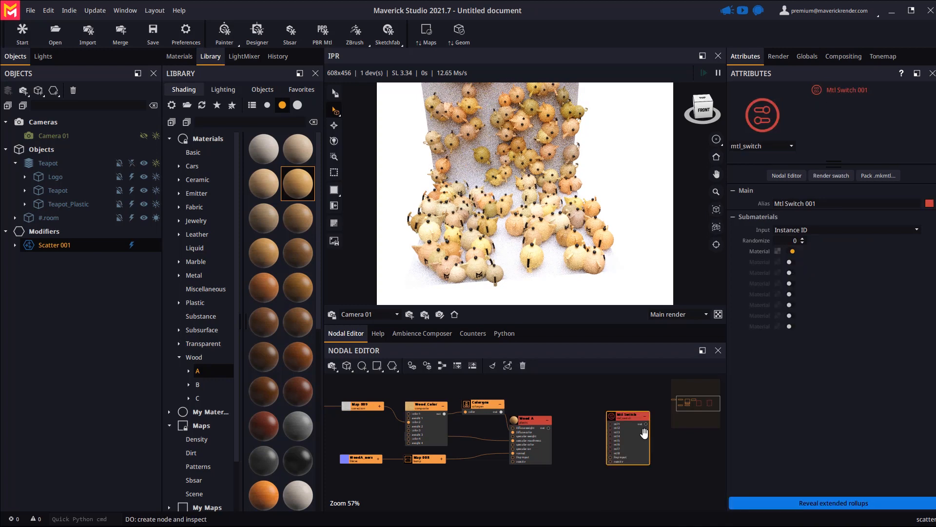
{"action": "left_click_drag", "start_coordinate": [596, 439], "coordinate": [595, 431]}
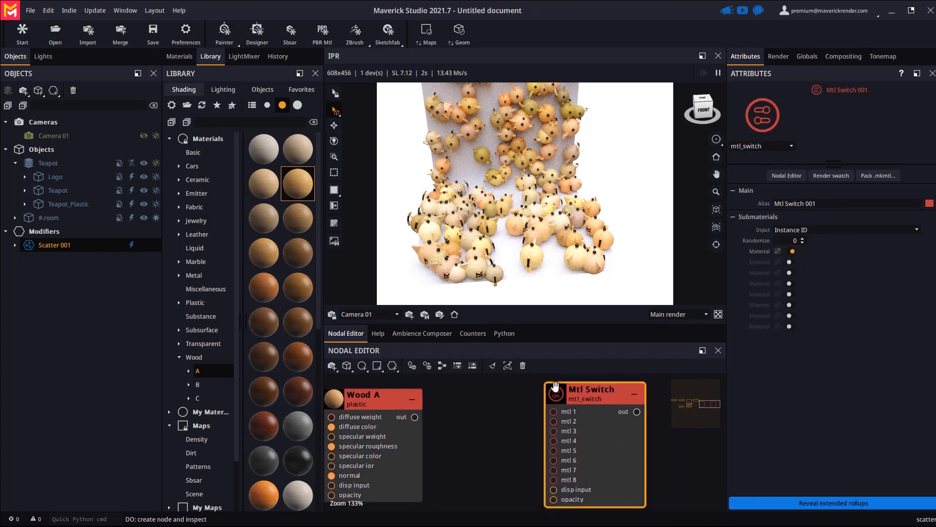
{"action": "left_click_drag", "start_coordinate": [414, 417], "coordinate": [554, 412]}
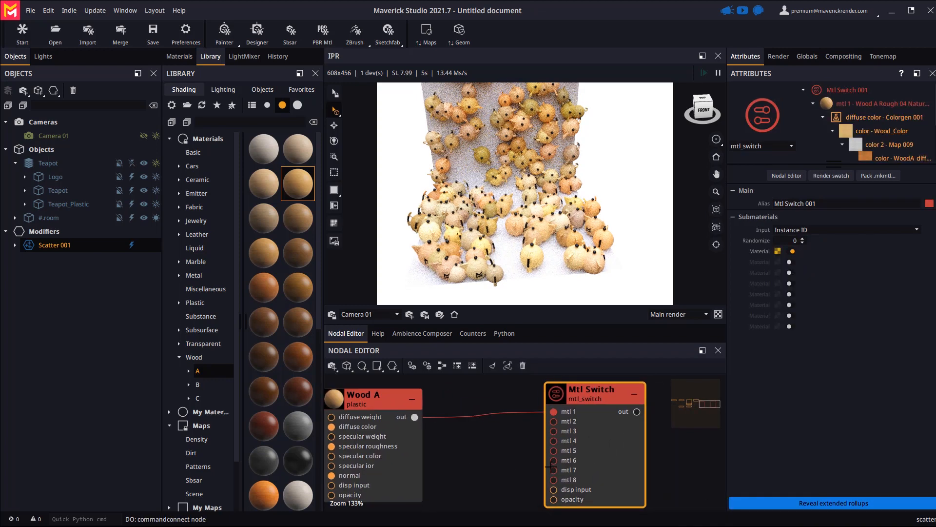
Assign the Mtl Switch 001 material to the Teapot object and enable the switch's second submaterial.
{"action": "left_click", "coordinate": [179, 57]}
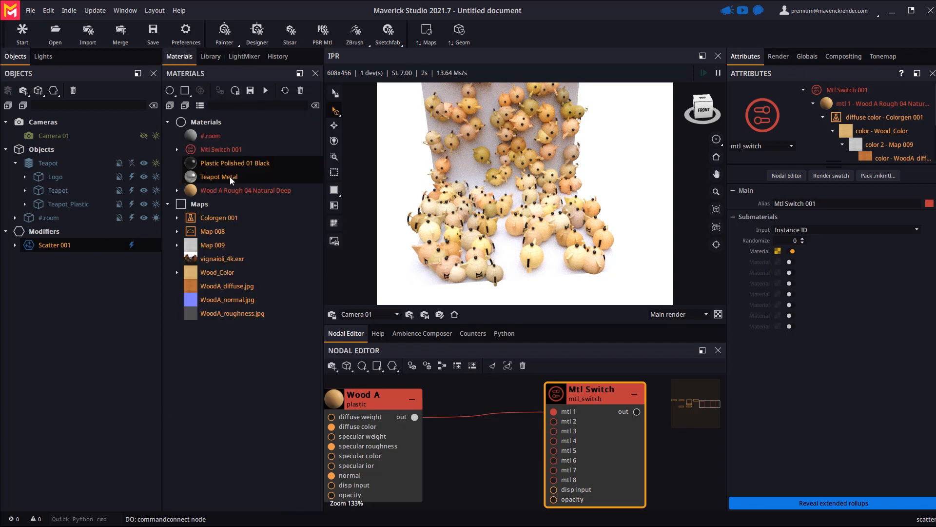
{"action": "left_click_drag", "start_coordinate": [220, 148], "coordinate": [94, 189]}
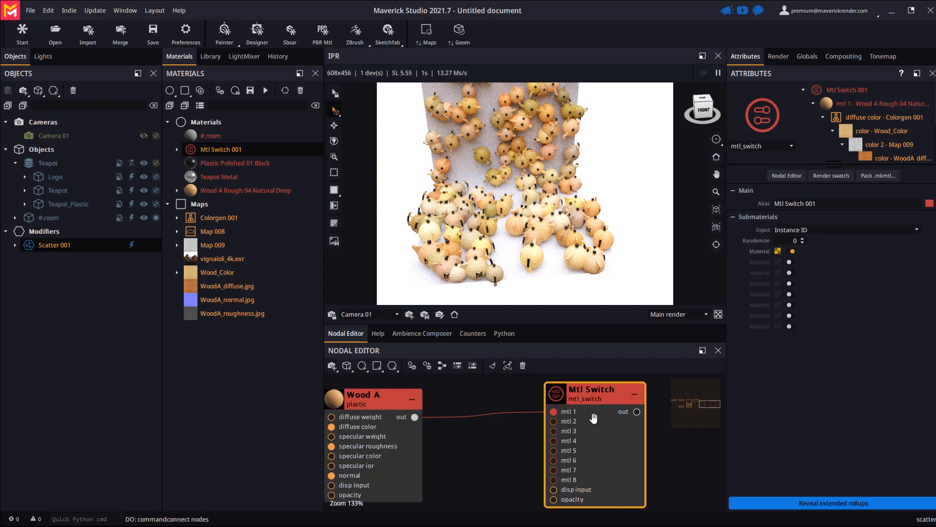
{"action": "left_click", "coordinate": [790, 263]}
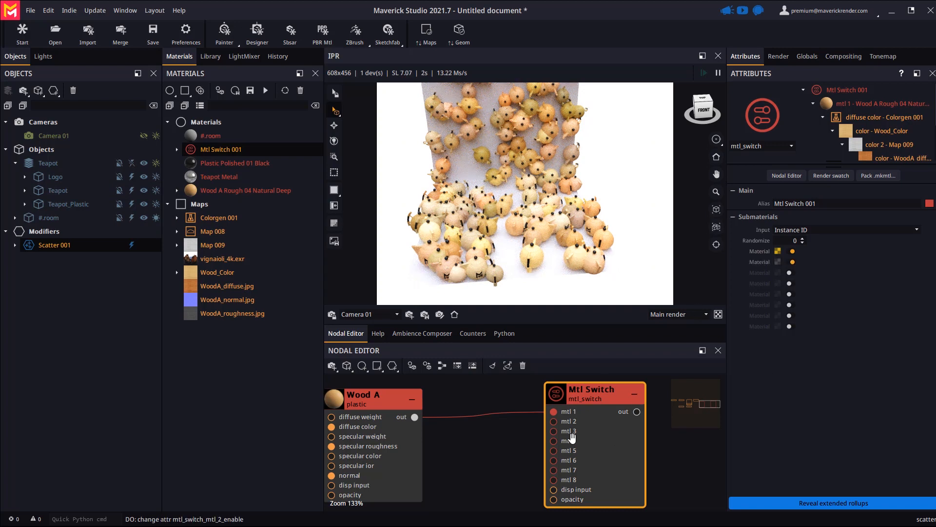
Add the red material from the library's Damaged metals to the graph, connect it to mtl 2 and inspect the teapots.
{"action": "left_click", "coordinate": [210, 56]}
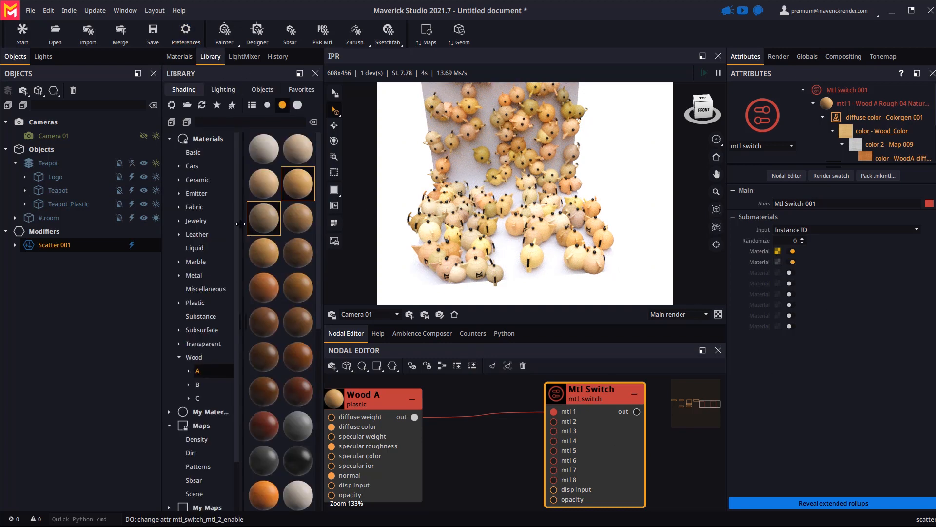
{"action": "left_click", "coordinate": [179, 275]}
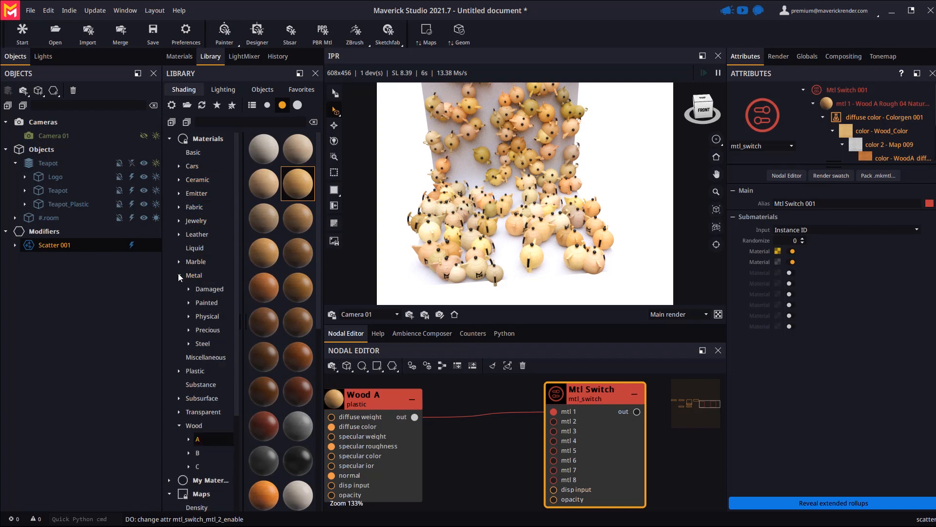
{"action": "left_click", "coordinate": [212, 289]}
{"action": "left_click_drag", "start_coordinate": [305, 318], "coordinate": [606, 441]}
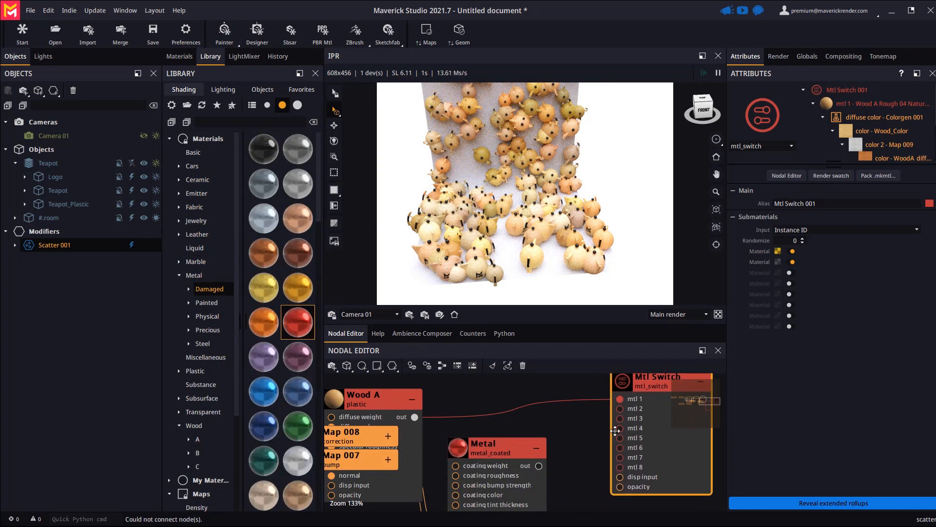
{"action": "left_click_drag", "start_coordinate": [498, 468], "coordinate": [579, 411]}
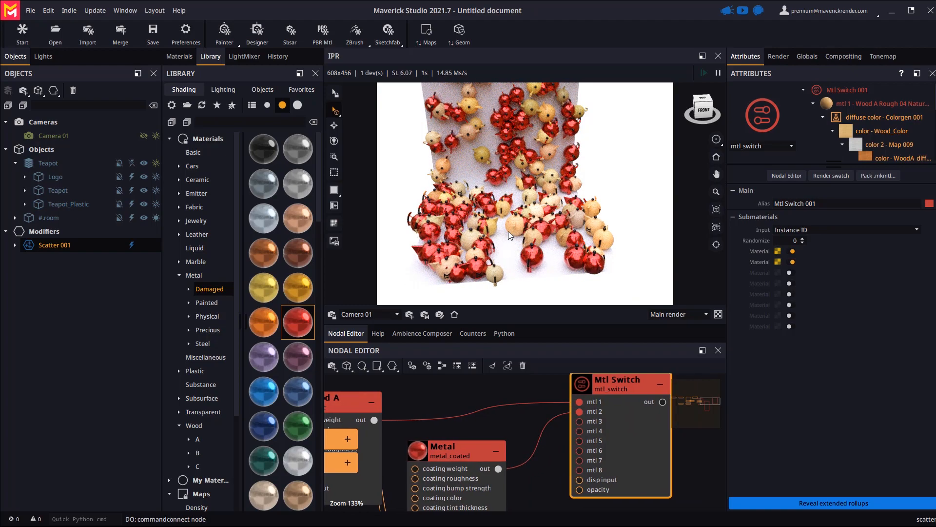
{"action": "left_click_drag", "start_coordinate": [509, 236], "coordinate": [498, 264]}
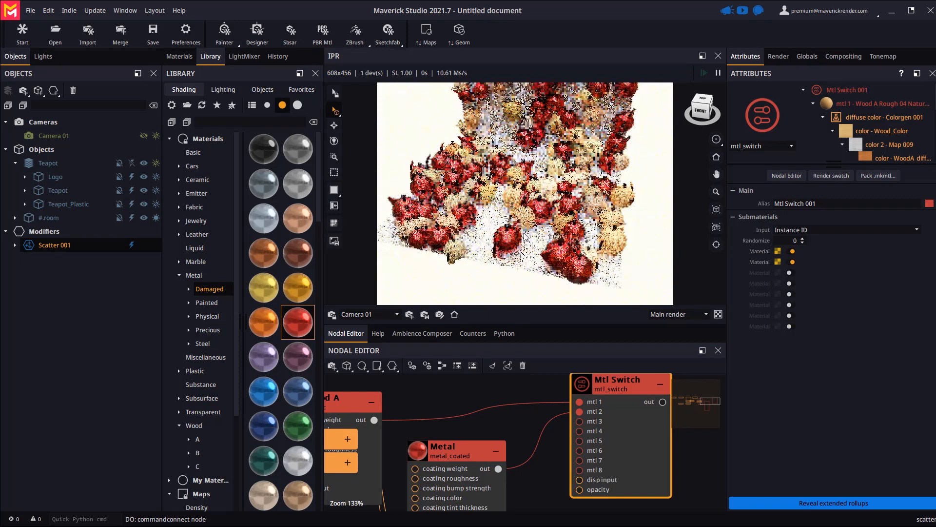
Add a blue Clear transparent material from the library, connect it to the switch's mtl 3 and enable the third submaterial.
{"action": "left_click", "coordinate": [179, 412]}
{"action": "left_click", "coordinate": [203, 425]}
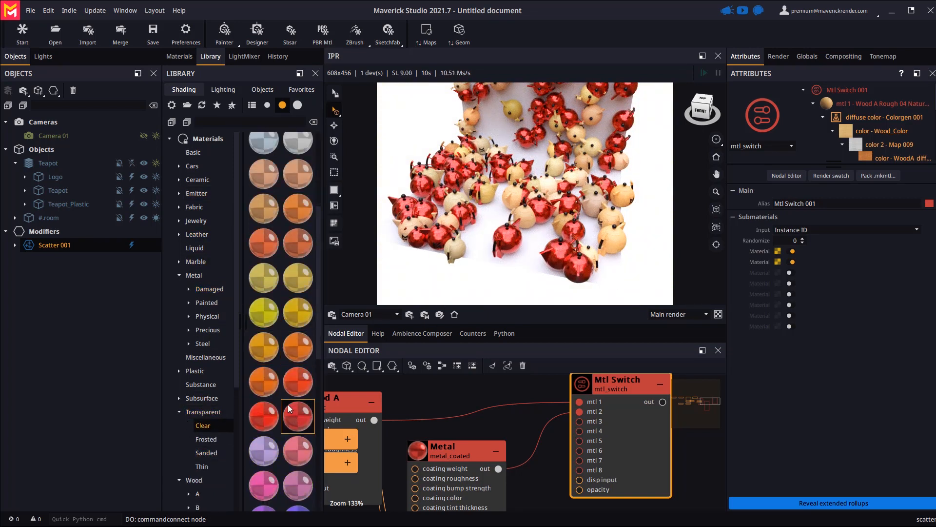
{"action": "left_click_drag", "start_coordinate": [297, 439], "coordinate": [633, 430]}
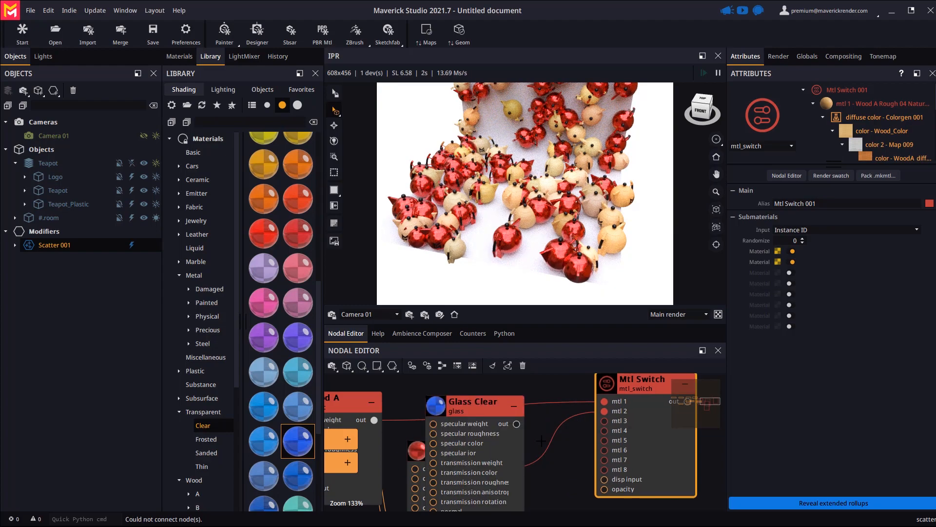
{"action": "left_click", "coordinate": [790, 273]}
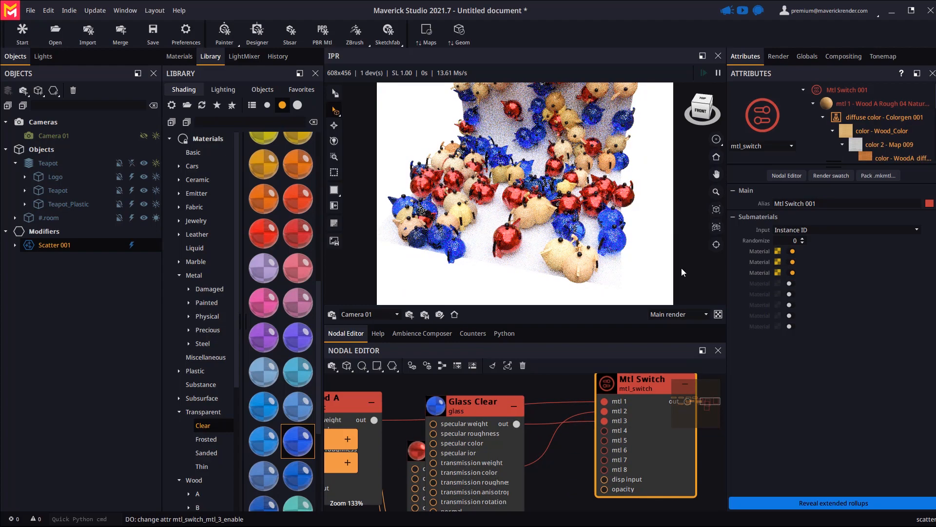
{"action": "left_click_drag", "start_coordinate": [516, 246], "coordinate": [529, 214]}
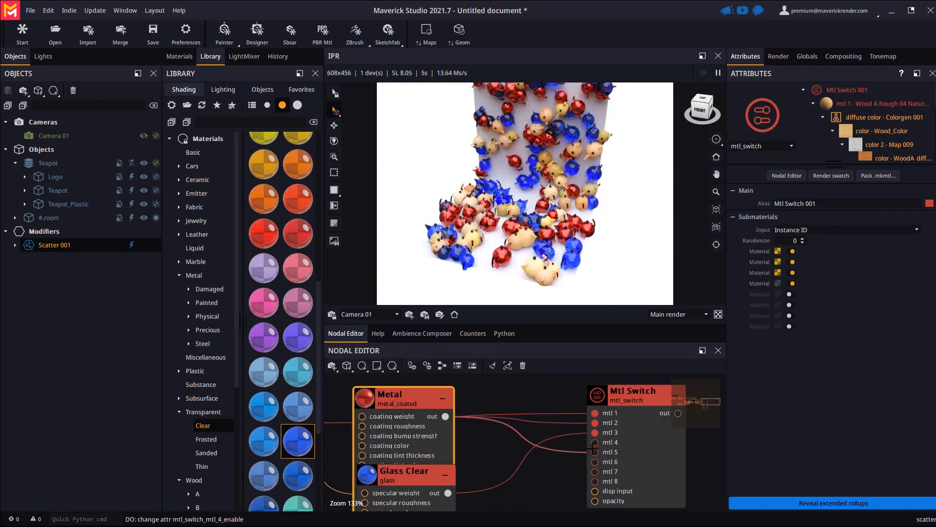
Connect the red Metal to the switch's mtl 4, enable the fifth submaterial and wire a material to mtl 5.
{"action": "left_click_drag", "start_coordinate": [594, 442], "coordinate": [595, 442]}
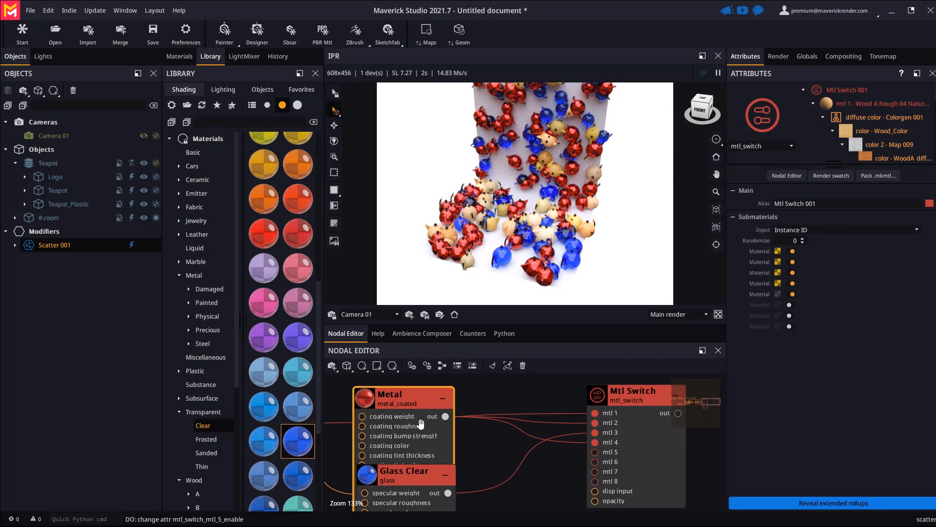
{"action": "left_click_drag", "start_coordinate": [595, 452], "coordinate": [595, 452]}
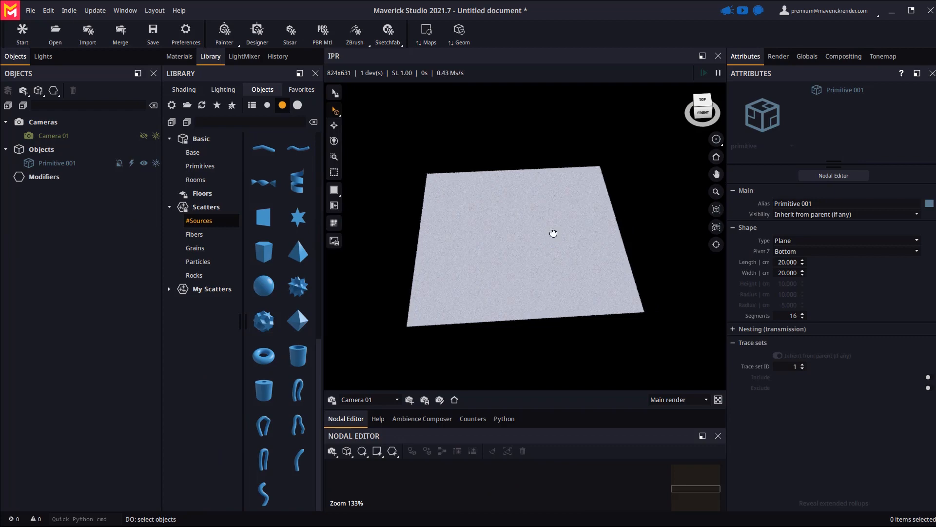
Add a scatter modifier to the Primitive 001 plane and bring in Source_WoolA from the library's scatter sources.
{"action": "scroll", "coordinate": [522, 241], "scroll_direction": "up", "scroll_amount": 2}
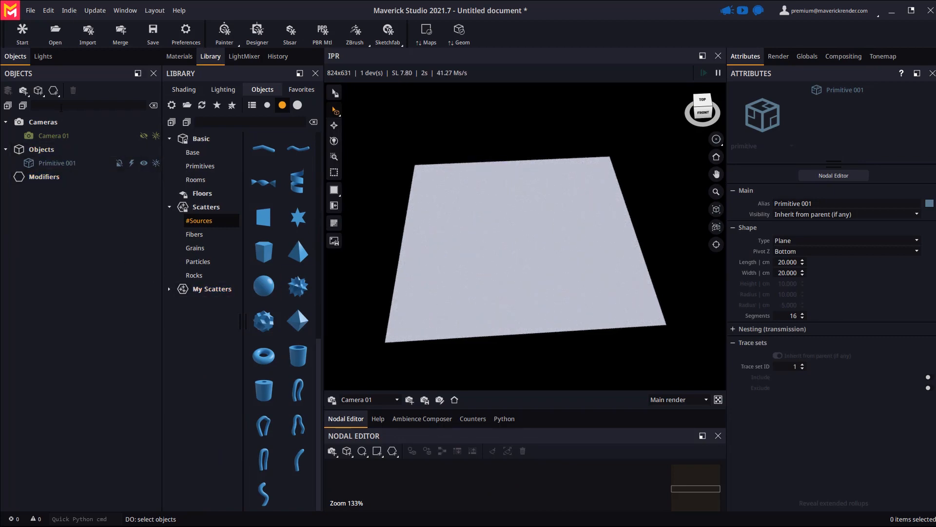
{"action": "left_click", "coordinate": [56, 163]}
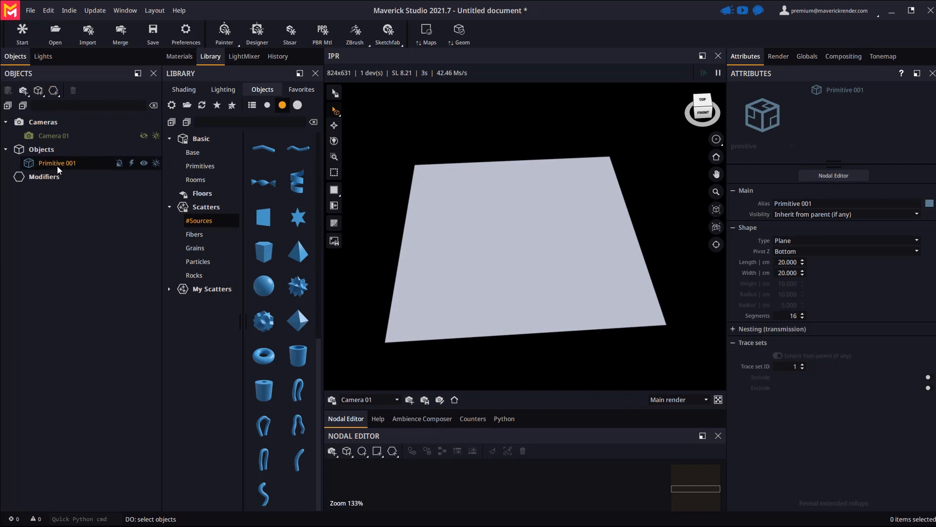
{"action": "left_click", "coordinate": [53, 90]}
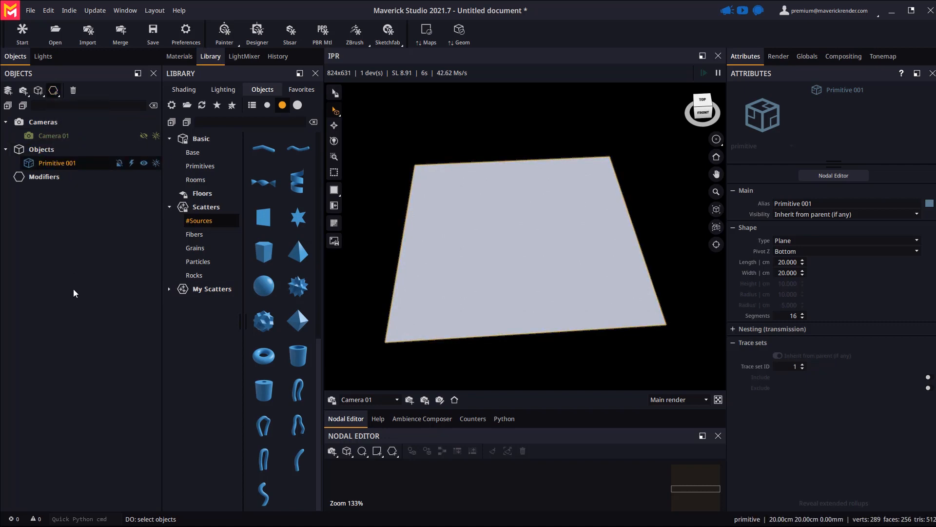
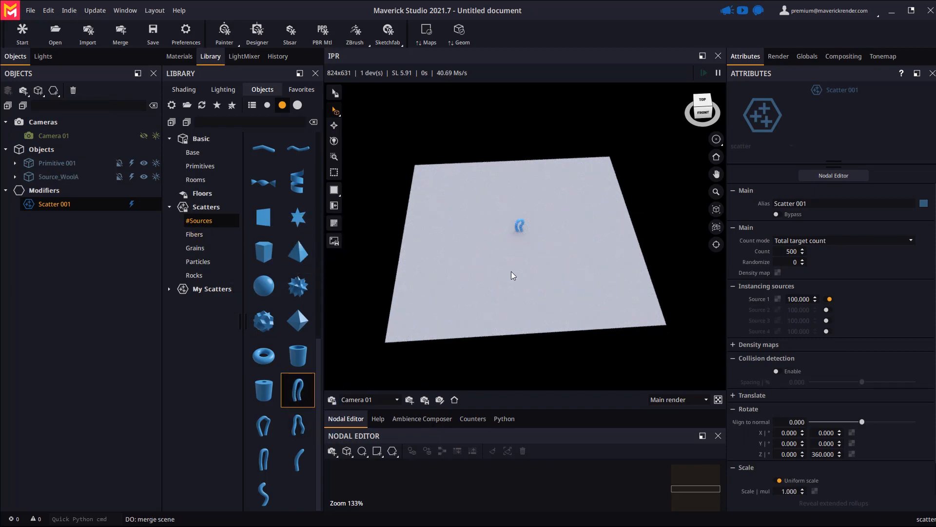
{"action": "left_click_drag", "start_coordinate": [510, 274], "coordinate": [518, 269]}
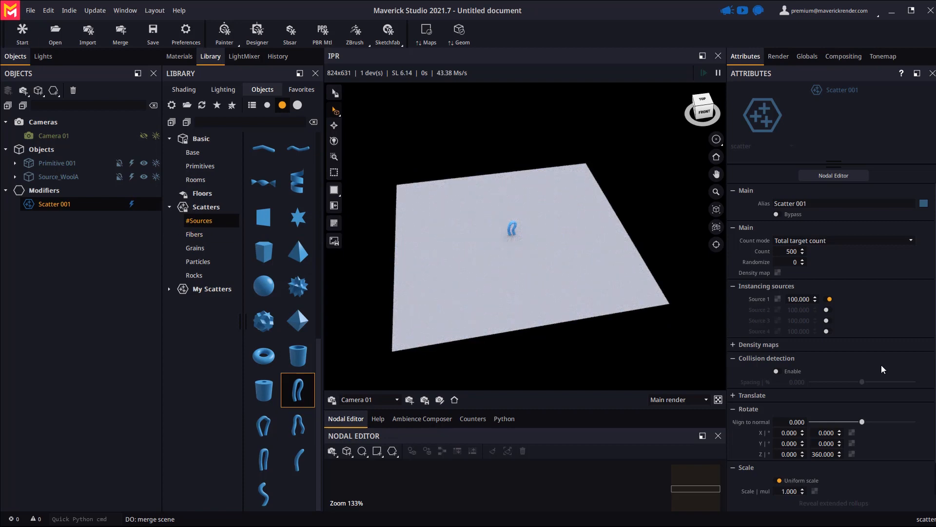
Set Source_WoolA as the scatter modifier's Source 1 and view the fibers on the plane.
{"action": "left_click", "coordinate": [777, 298]}
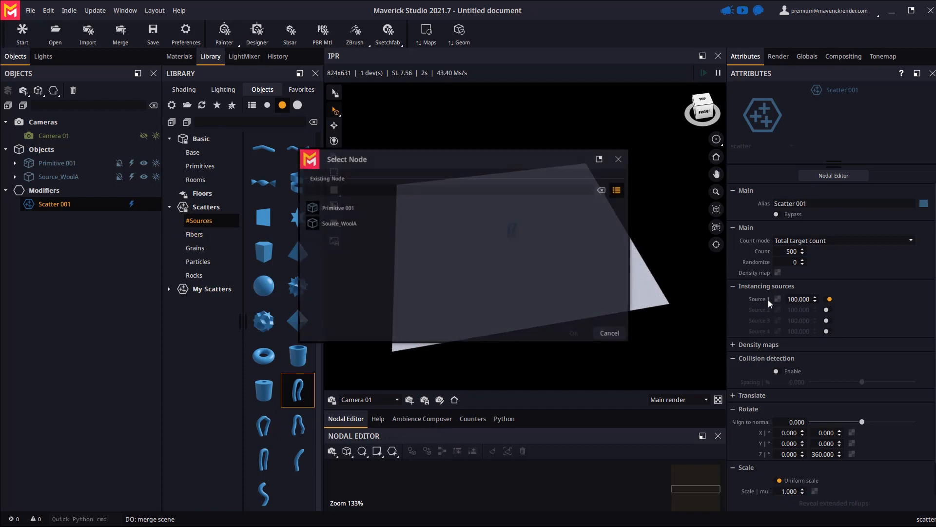
{"action": "left_click", "coordinate": [338, 224]}
{"action": "double_click", "coordinate": [338, 224]}
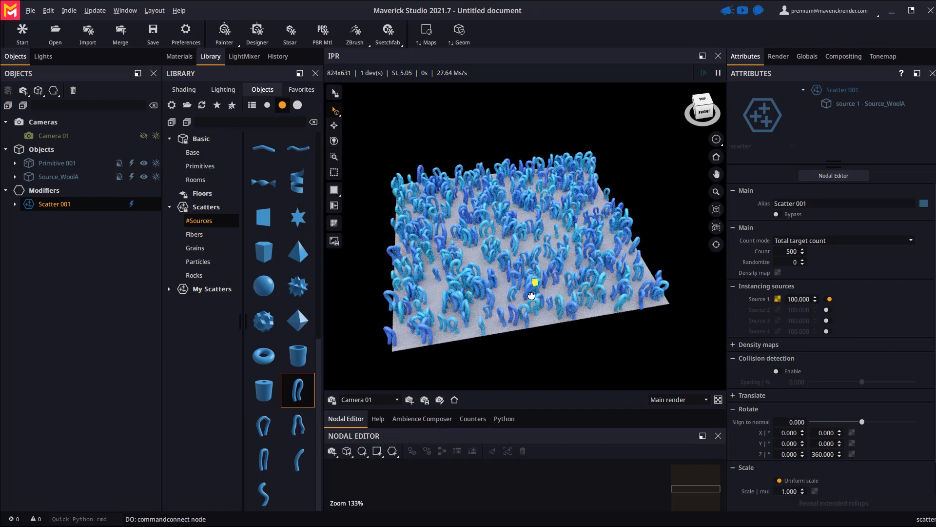
{"action": "left_click_drag", "start_coordinate": [532, 296], "coordinate": [535, 293]}
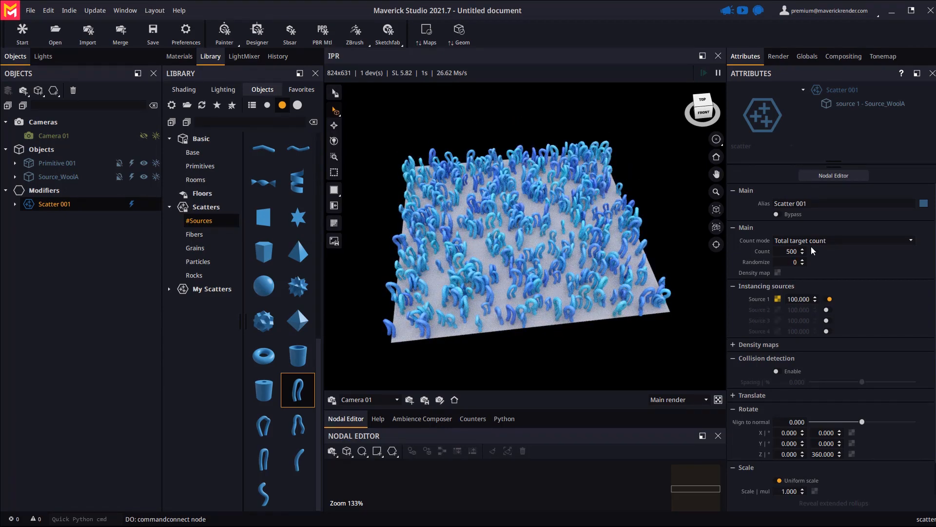
Switch the scatter's count mode to Per square count and set the count to 5 per cm².
{"action": "left_click", "coordinate": [786, 257]}
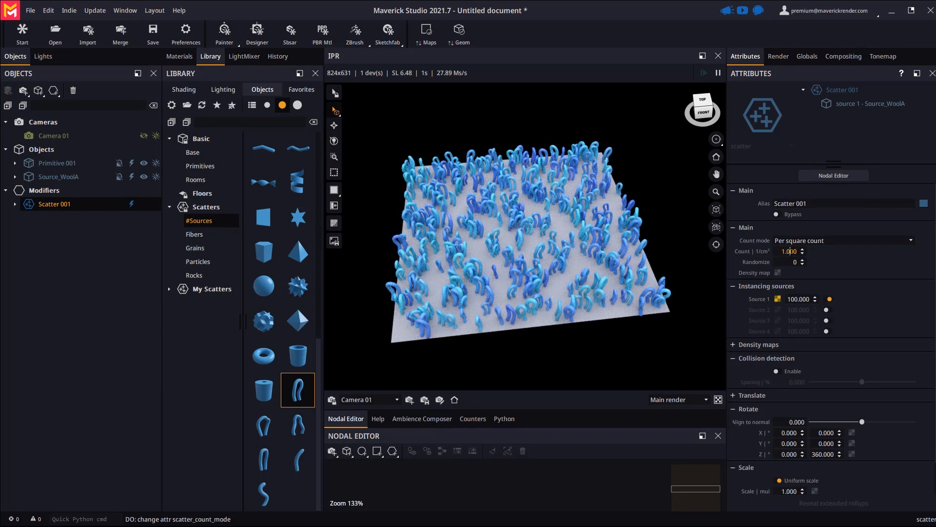
{"action": "type", "text": "5"}
{"action": "key", "text": "Return"}
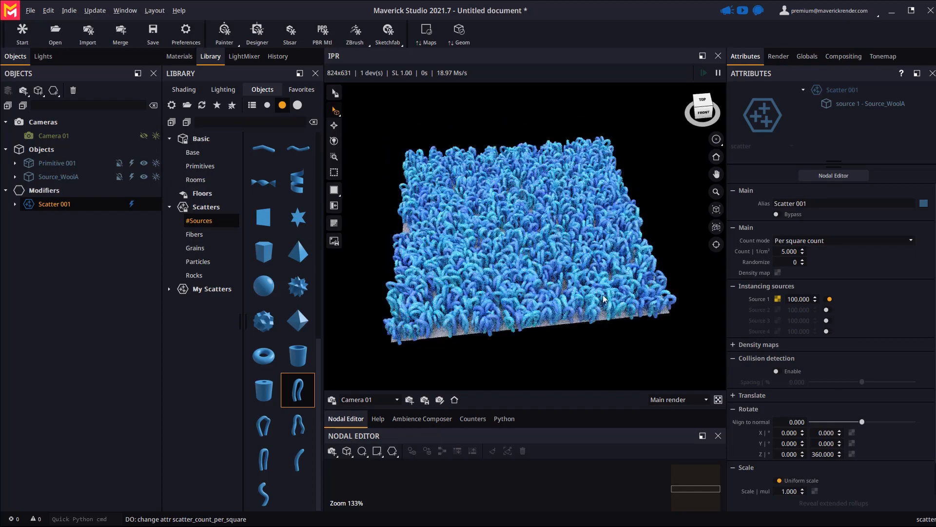
Set the scatter's scale multiplier to 0.500, and raise its count to 15 and then 20 per cm².
{"action": "scroll", "coordinate": [850, 385], "scroll_direction": "down", "scroll_amount": 2}
{"action": "left_click", "coordinate": [789, 457]}
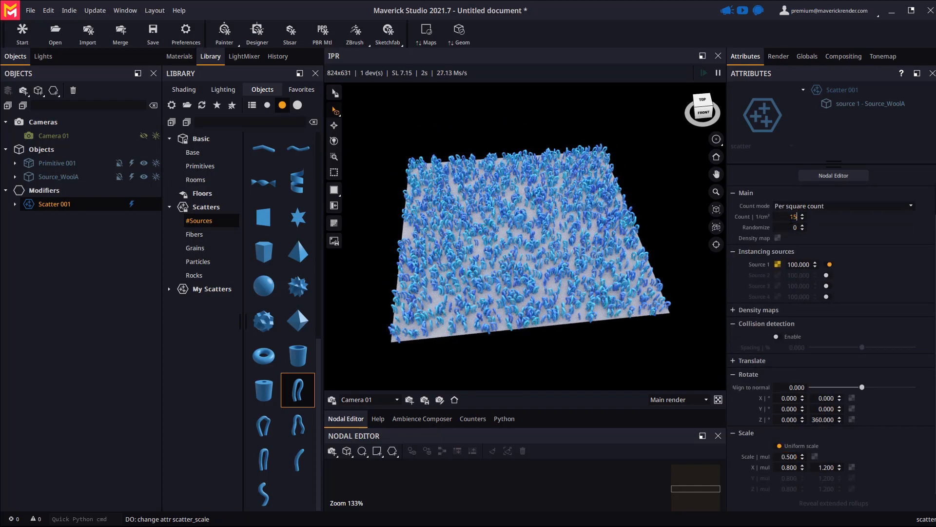
{"action": "key", "text": "Return"}
{"action": "type", "text": "20"}
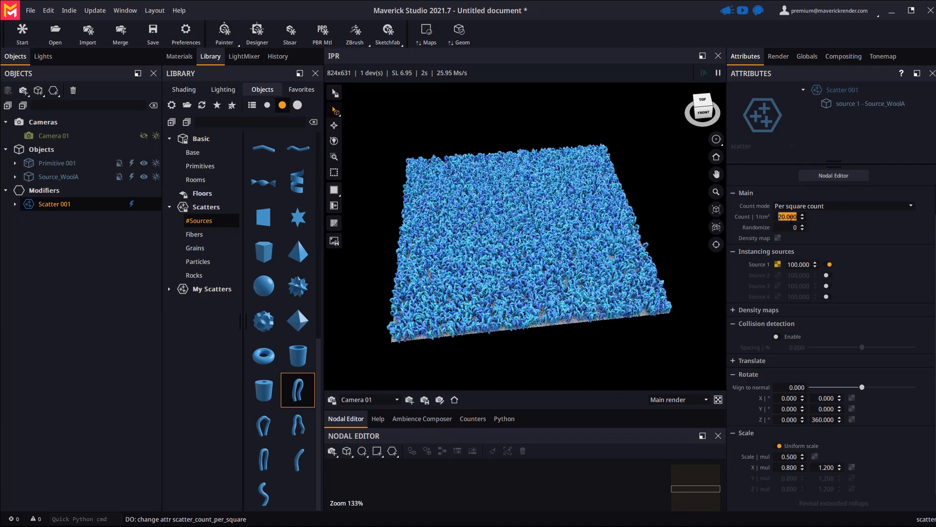
{"action": "key", "text": "Return"}
Apply the wave02.jpg texture to Source_WoolA as its diffuse color map.
{"action": "left_click_drag", "start_coordinate": [539, 268], "coordinate": [535, 313]}
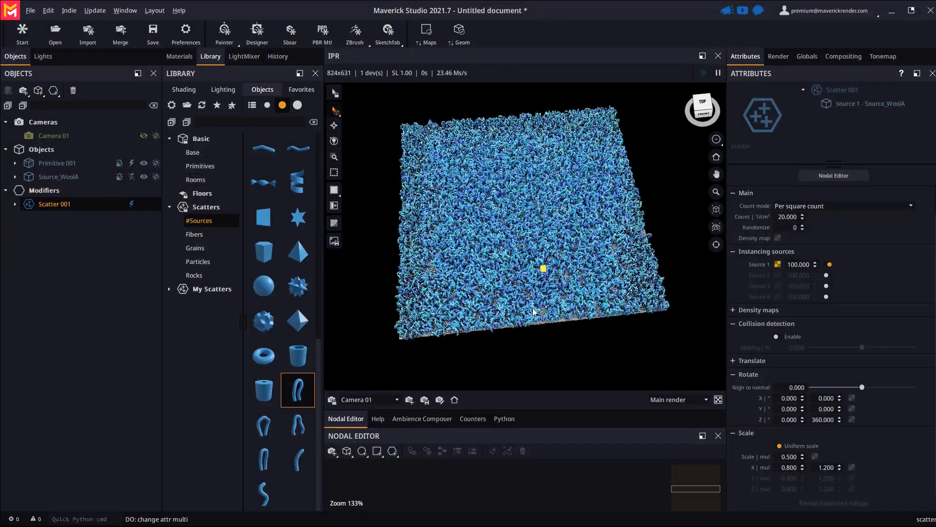
{"action": "scroll", "coordinate": [535, 312], "scroll_direction": "up", "scroll_amount": 3}
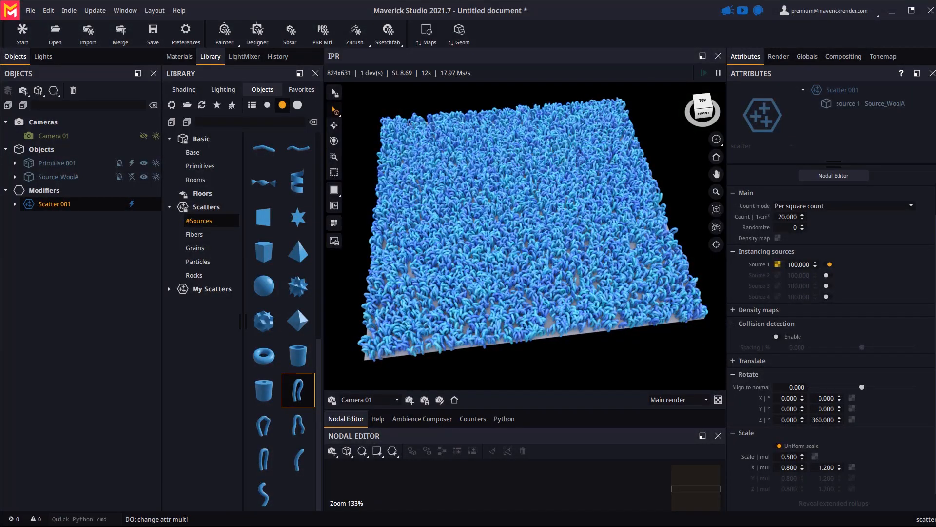
{"action": "left_click_drag", "start_coordinate": [371, 286], "coordinate": [76, 179]}
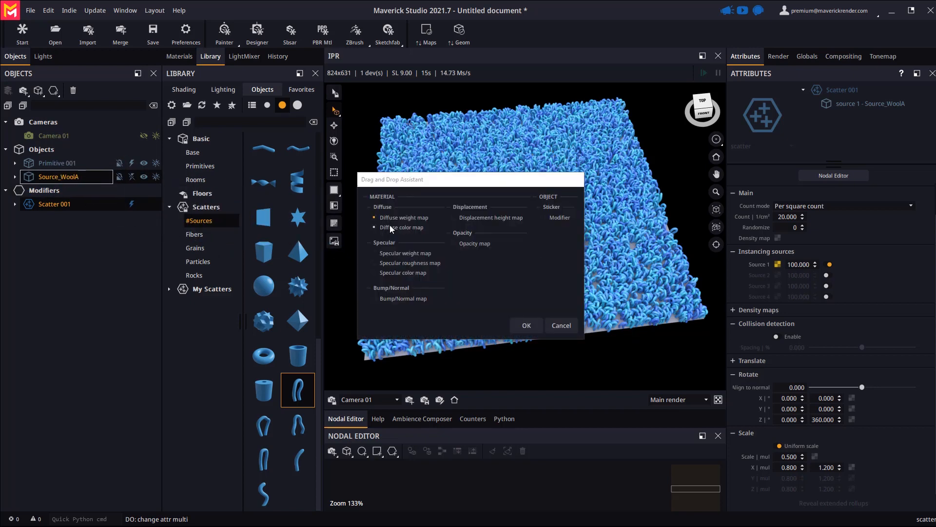
{"action": "left_click", "coordinate": [526, 326]}
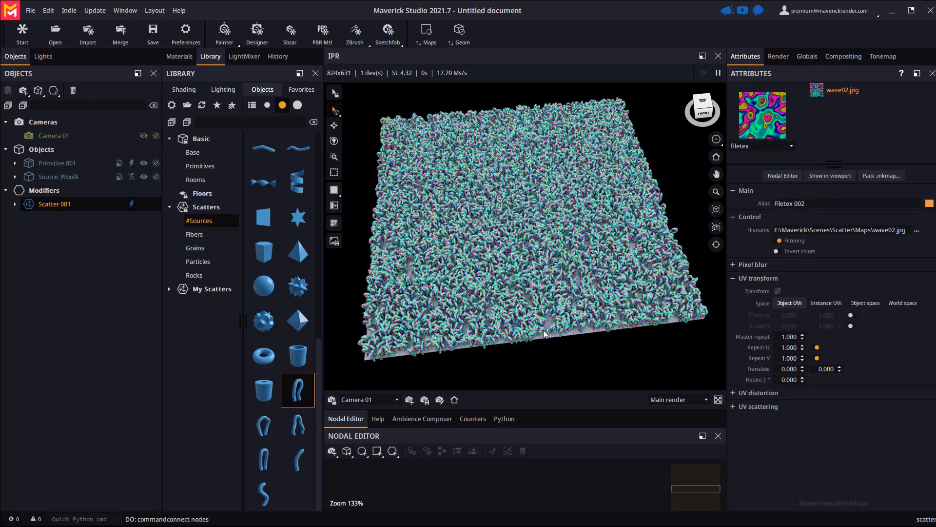
Set the UV transform space of the wave02.jpg map to Instance UVs and inspect the pattern across the wool carpet.
{"action": "scroll", "coordinate": [570, 295], "scroll_direction": "up", "scroll_amount": 5}
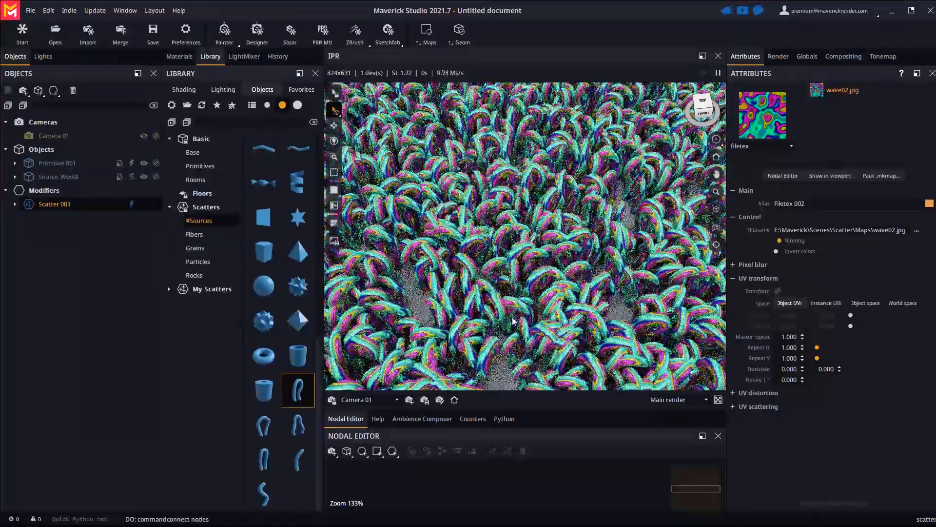
{"action": "scroll", "coordinate": [513, 322], "scroll_direction": "up", "scroll_amount": 3}
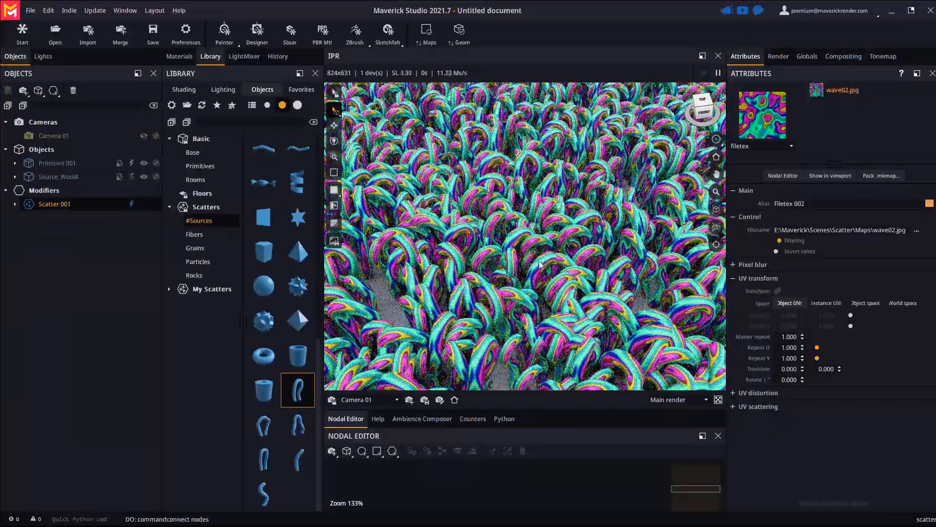
{"action": "scroll", "coordinate": [550, 278], "scroll_direction": "down", "scroll_amount": 6}
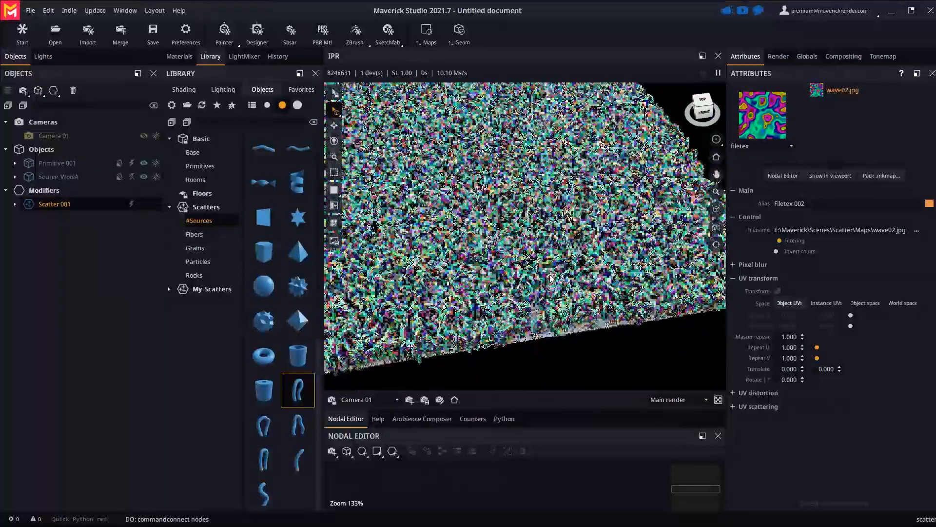
{"action": "scroll", "coordinate": [550, 278], "scroll_direction": "down", "scroll_amount": 5}
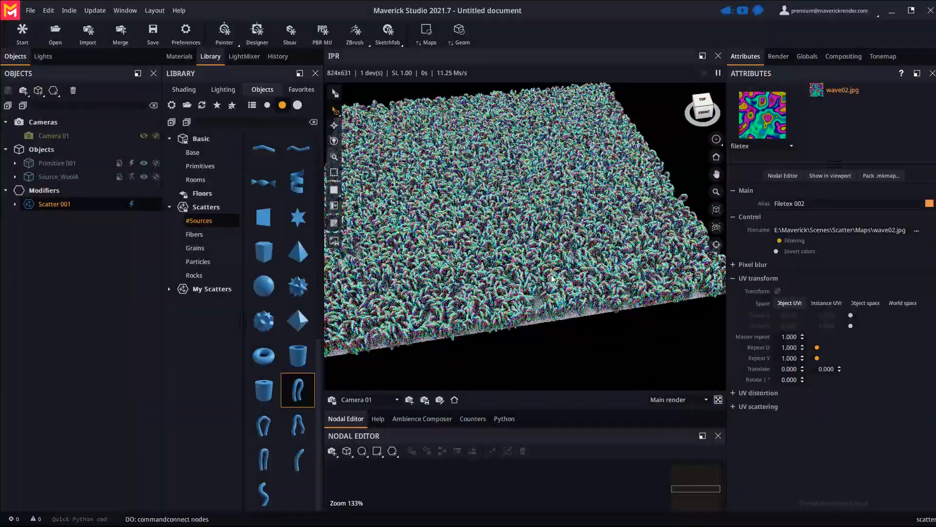
{"action": "left_click_drag", "start_coordinate": [562, 279], "coordinate": [554, 297]}
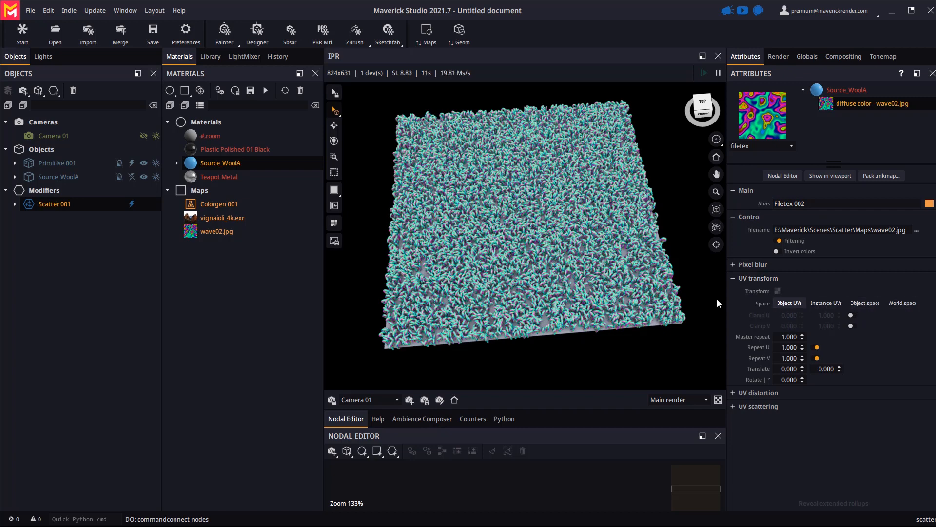
{"action": "left_click", "coordinate": [821, 302]}
{"action": "left_click_drag", "start_coordinate": [554, 303], "coordinate": [558, 276]}
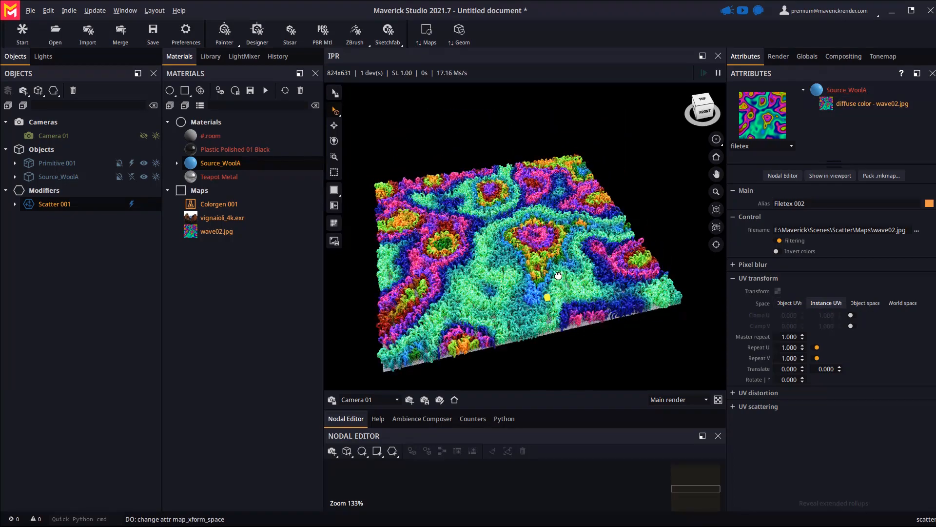
{"action": "left_click_drag", "start_coordinate": [526, 306], "coordinate": [517, 323]}
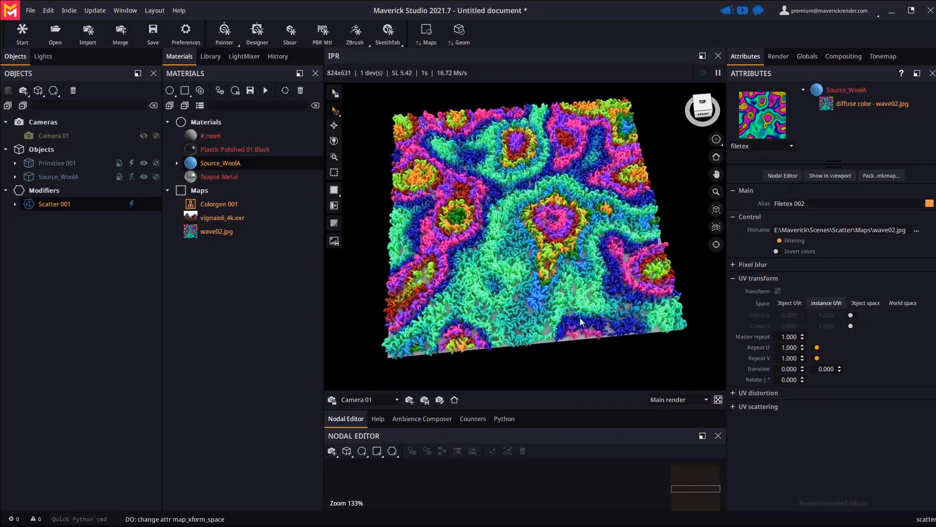
{"action": "scroll", "coordinate": [566, 297], "scroll_direction": "up", "scroll_amount": 8}
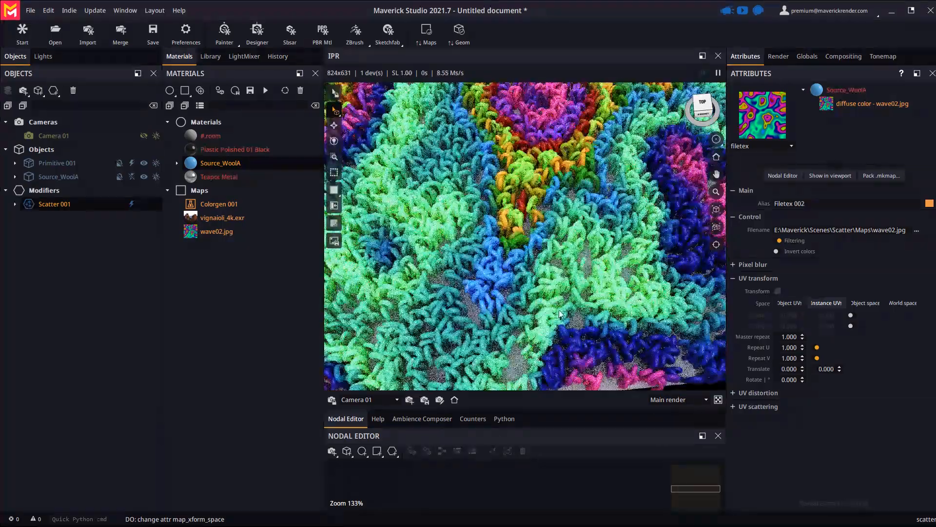
{"action": "scroll", "coordinate": [560, 314], "scroll_direction": "down", "scroll_amount": 8}
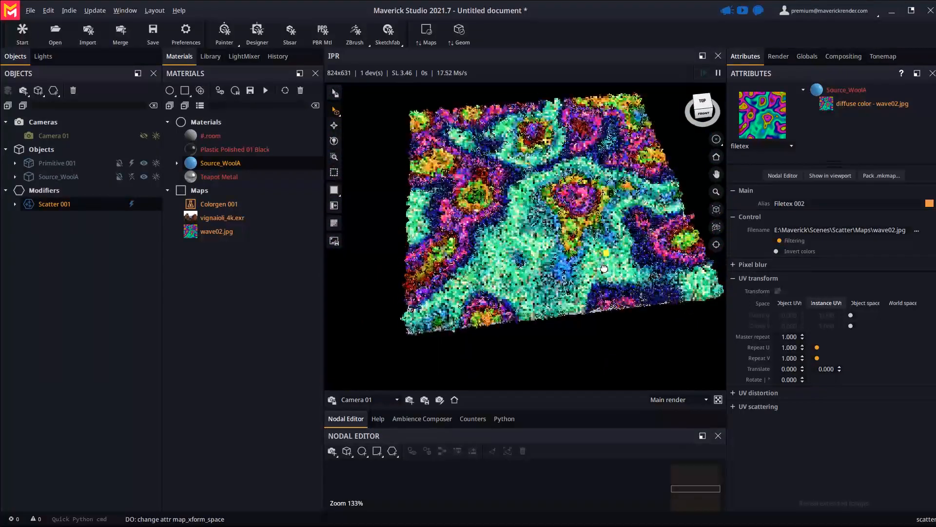
{"action": "left_click_drag", "start_coordinate": [604, 269], "coordinate": [622, 254]}
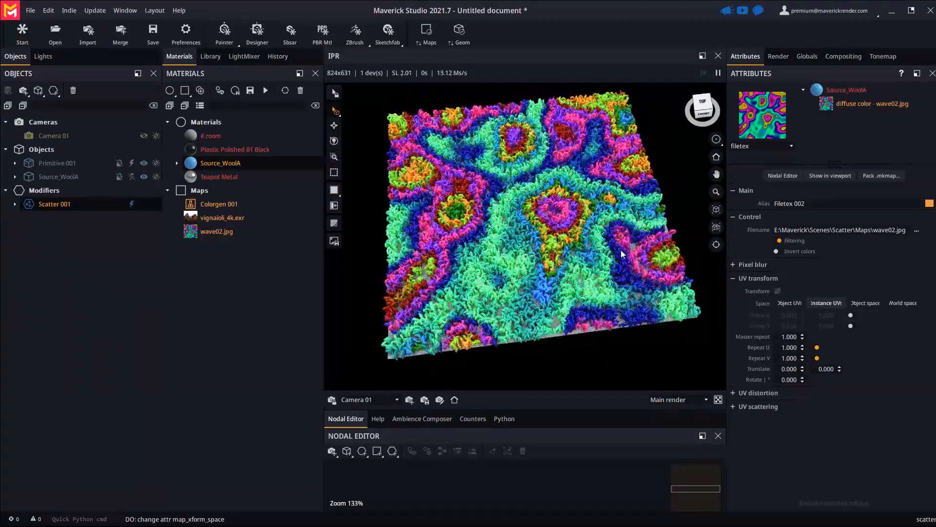
Add a UV map modifier to Primitive 001, set its projection to Planar and fit it to the object.
{"action": "left_click", "coordinate": [61, 162]}
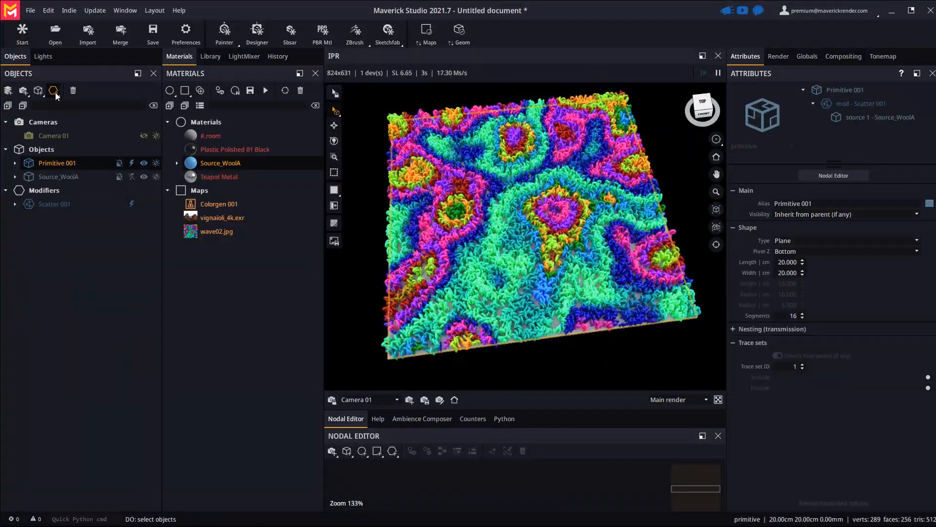
{"action": "left_click", "coordinate": [55, 93]}
{"action": "left_click", "coordinate": [71, 158]}
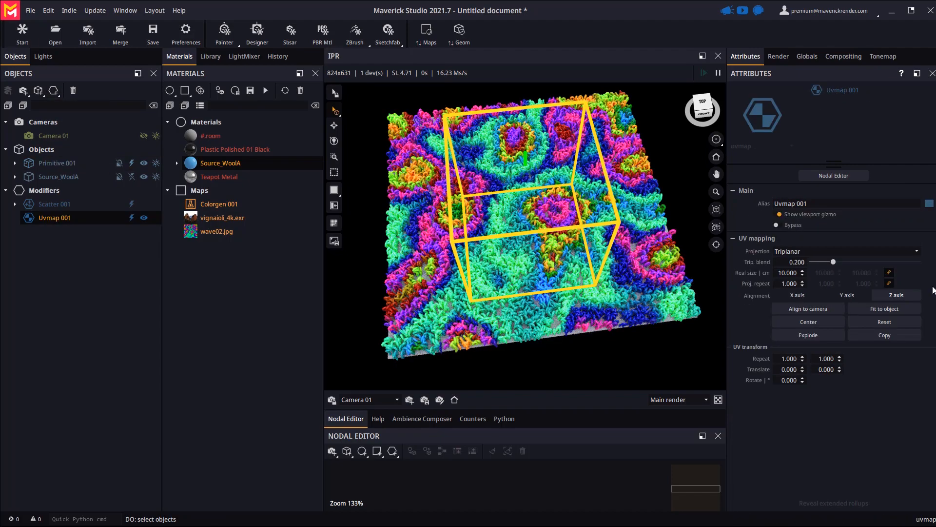
{"action": "left_click", "coordinate": [798, 252]}
{"action": "left_click", "coordinate": [784, 286]}
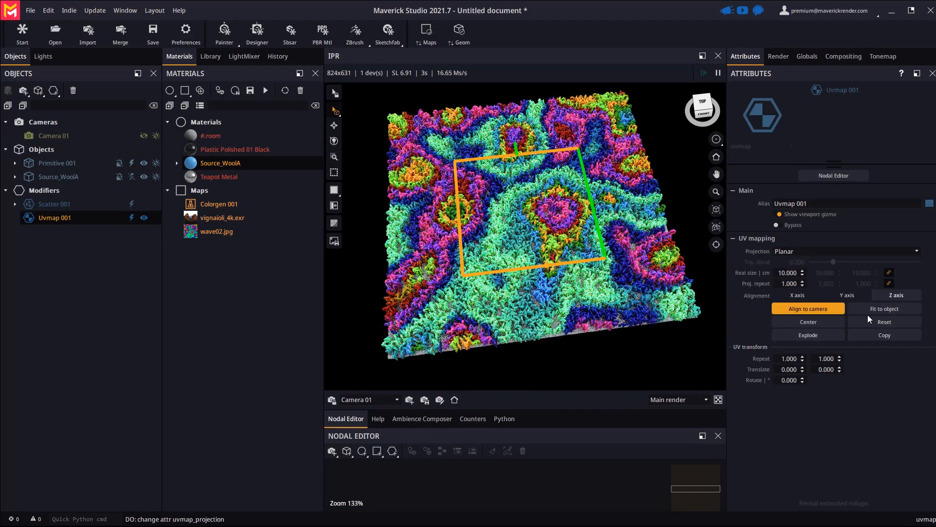
{"action": "scroll", "coordinate": [511, 252], "scroll_direction": "down", "scroll_amount": 2}
Move the planar UV mapping across the plane to about X 5.2 cm, Y -4.7 cm.
{"action": "key", "text": "m"}
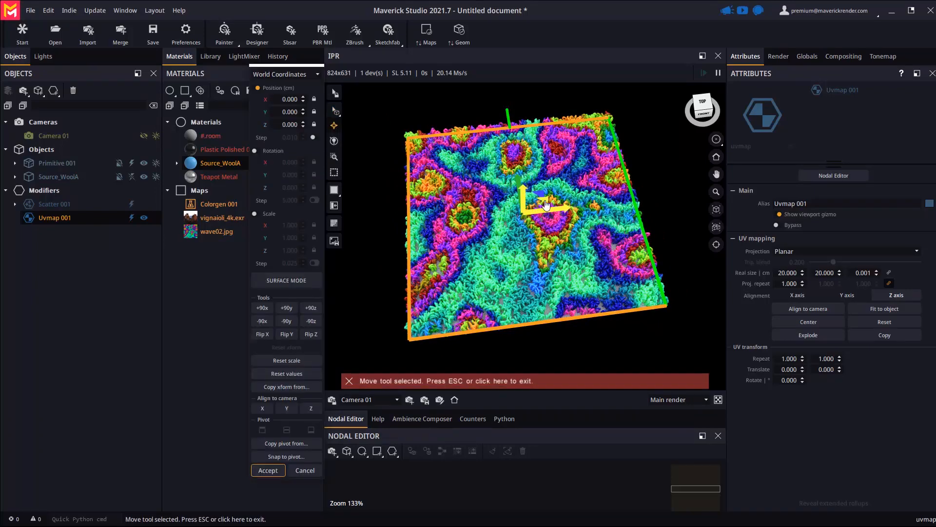
{"action": "left_click_drag", "start_coordinate": [544, 199], "coordinate": [611, 234]}
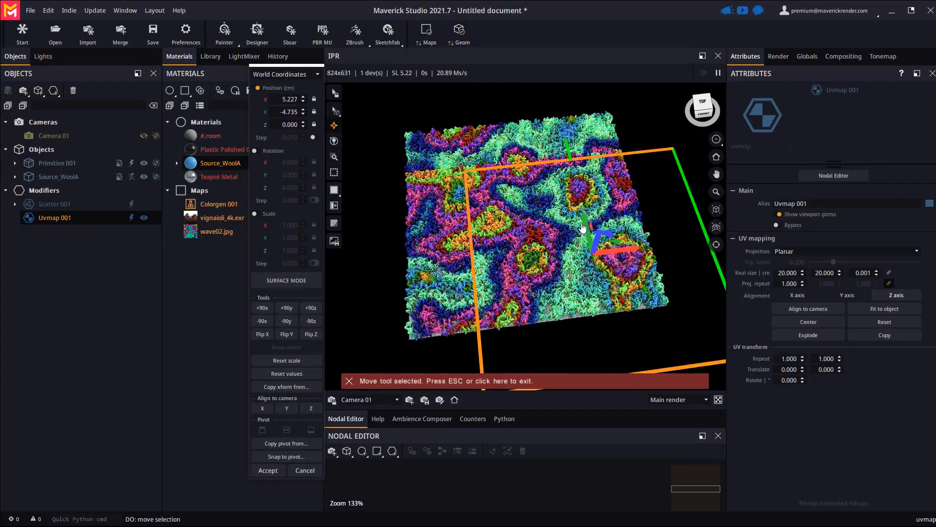
{"action": "left_click", "coordinate": [273, 471]}
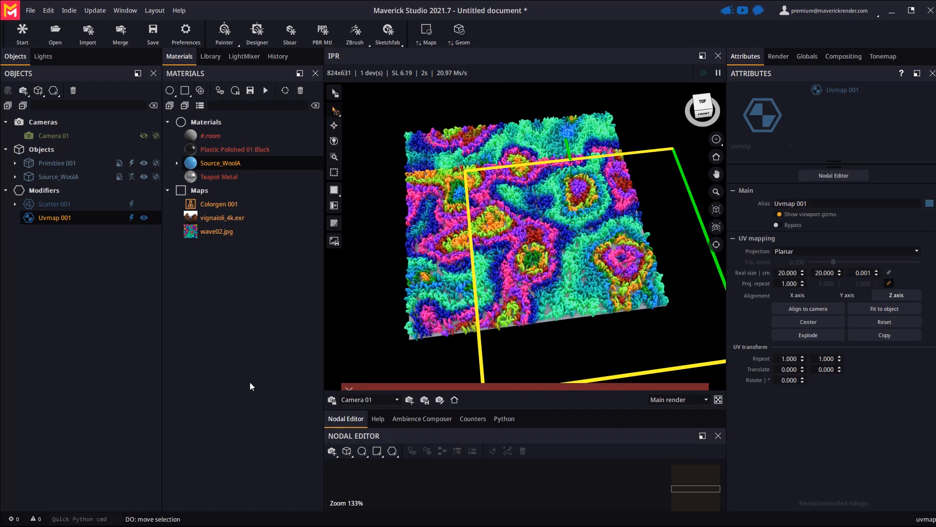
Hide the viewport gizmo of Uvmap 001 and bypass the modifier.
{"action": "left_click", "coordinate": [143, 218]}
{"action": "scroll", "coordinate": [536, 262], "scroll_direction": "up", "scroll_amount": 1}
{"action": "left_click", "coordinate": [132, 218]}
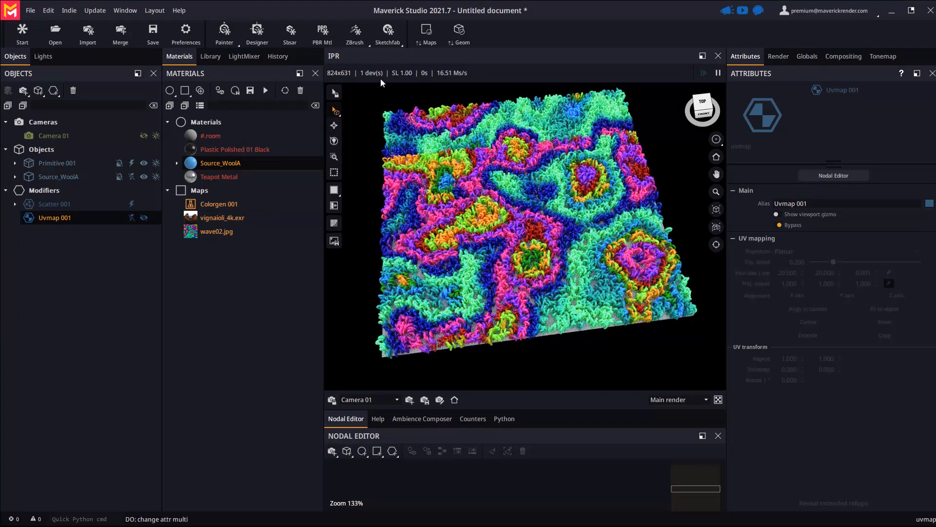
{"action": "left_click_drag", "start_coordinate": [518, 275], "coordinate": [541, 266]}
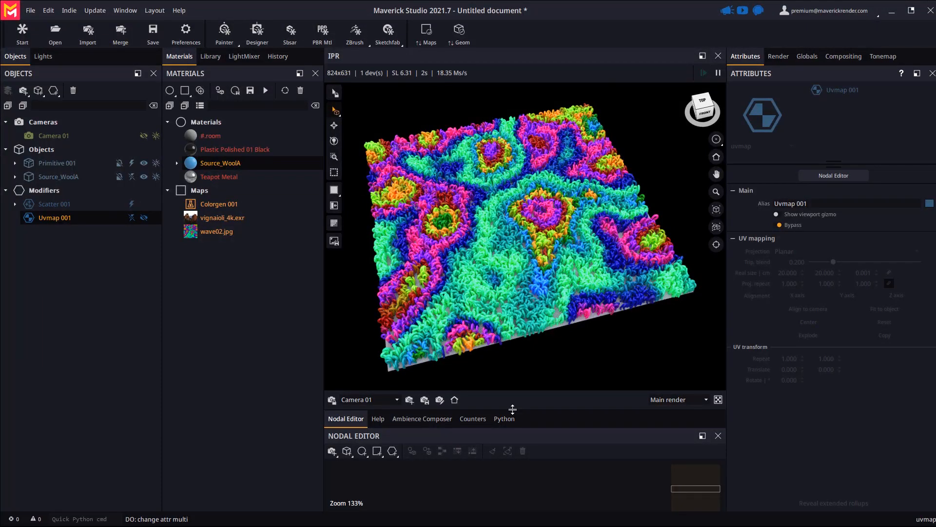
Enlarge the Nodal Editor, load the Source_WoolA material into it, expand the wave02.jpg node and space the two nodes apart.
{"action": "left_click_drag", "start_coordinate": [512, 410], "coordinate": [512, 284]}
{"action": "scroll", "coordinate": [486, 205], "scroll_direction": "up", "scroll_amount": 3}
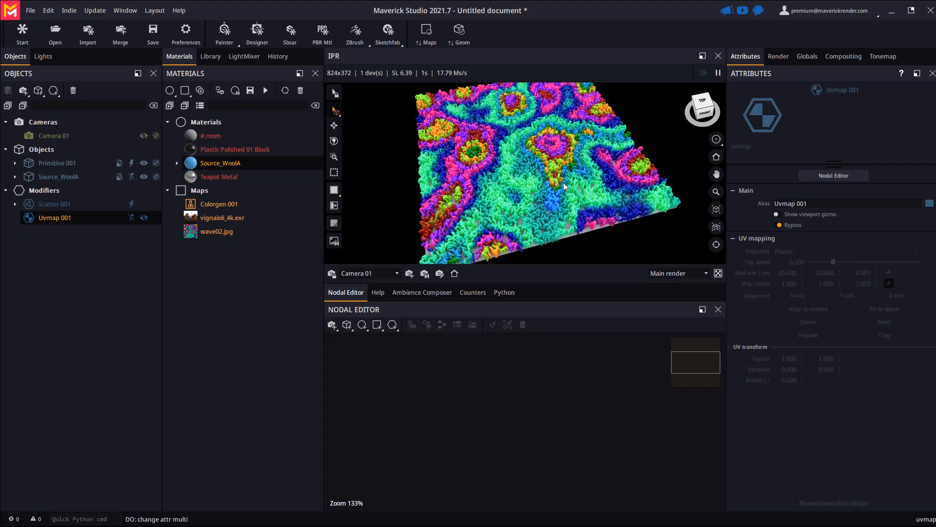
{"action": "left_click", "coordinate": [54, 204]}
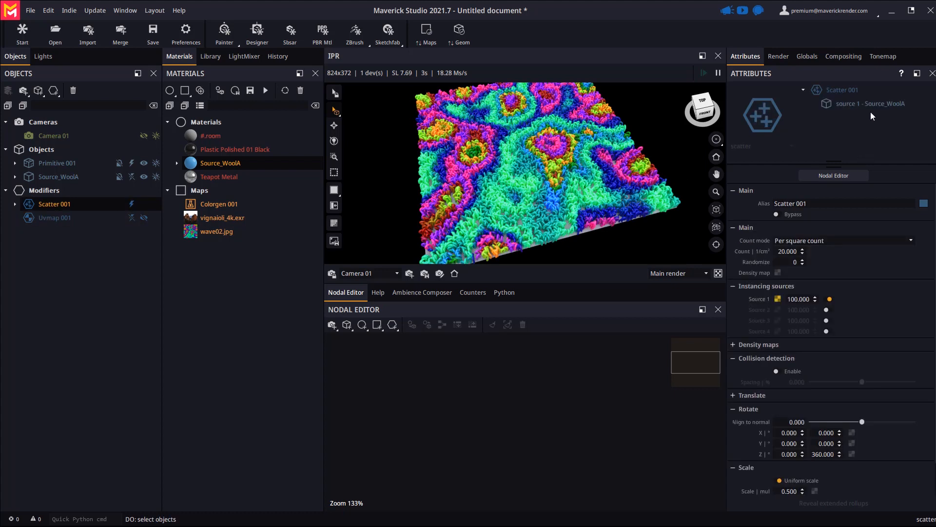
{"action": "left_click", "coordinate": [856, 105]}
{"action": "left_click_drag", "start_coordinate": [858, 108], "coordinate": [520, 378]}
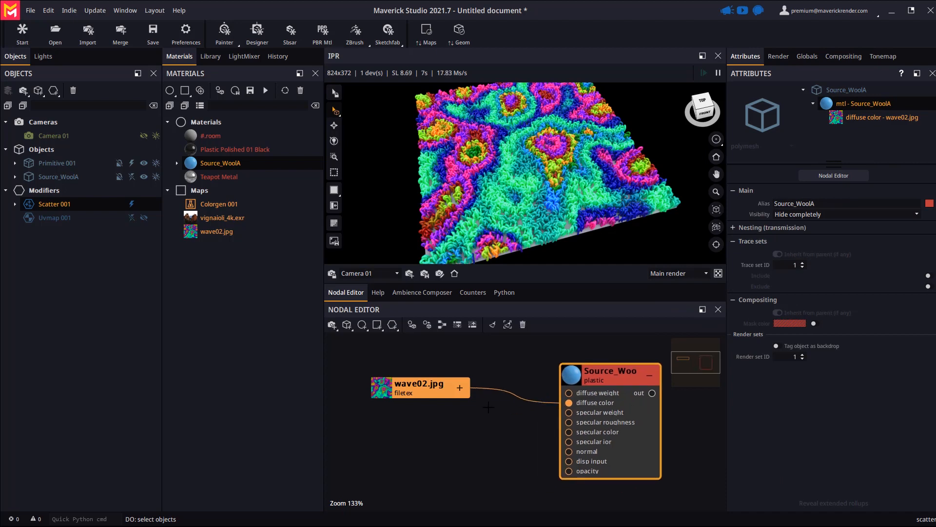
{"action": "left_click", "coordinate": [462, 387]}
{"action": "left_click_drag", "start_coordinate": [425, 397], "coordinate": [385, 387]}
{"action": "left_click_drag", "start_coordinate": [615, 410], "coordinate": [652, 410]}
{"action": "left_click", "coordinate": [512, 439]}
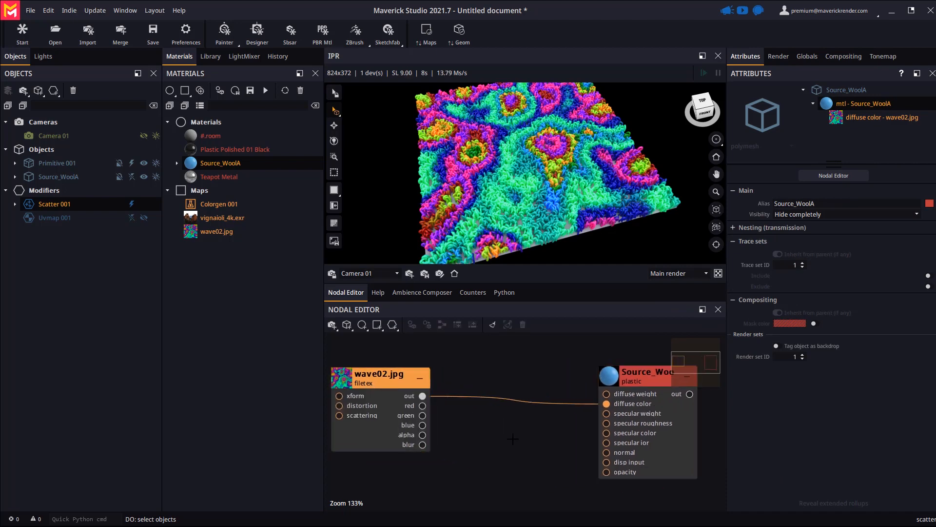
Add a colorgen map and connect it between the wave02.jpg output and the Source_WoolA diffuse color input.
{"action": "right_click", "coordinate": [490, 425]}
{"action": "mouse_move", "coordinate": [576, 495]}
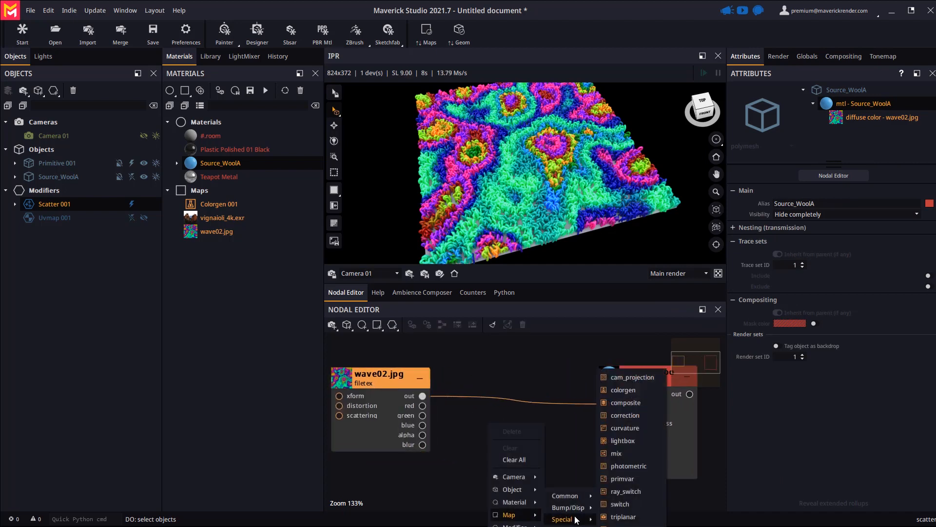
{"action": "left_click", "coordinate": [629, 389]}
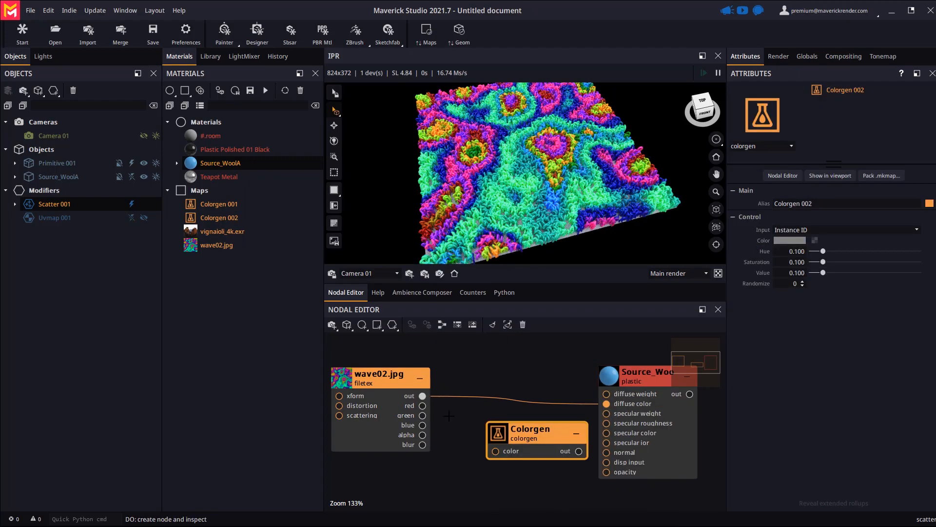
{"action": "left_click_drag", "start_coordinate": [495, 450], "coordinate": [495, 451]}
{"action": "left_click_drag", "start_coordinate": [606, 403], "coordinate": [606, 403]}
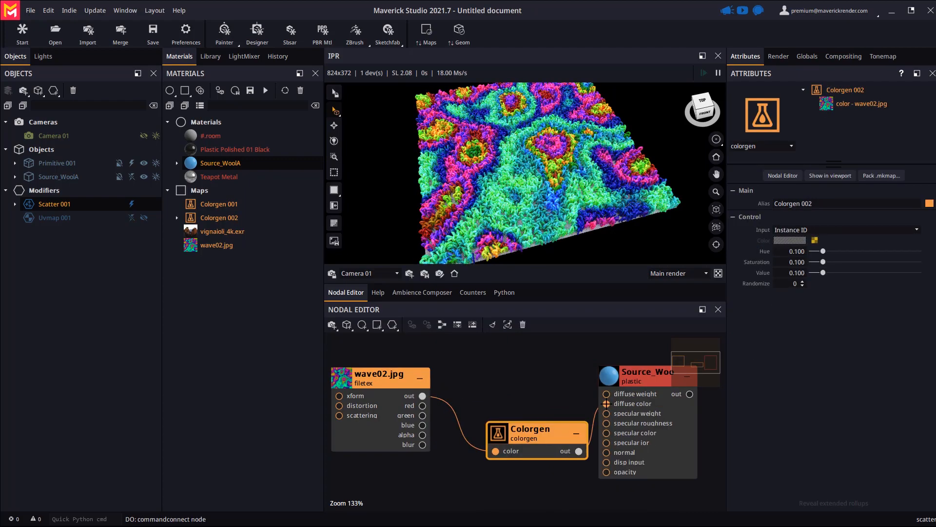
Set the Colorgen hue to 0.000, saturation to 0.267 and value to 0.668 to vary the fiber colors per instance.
{"action": "scroll", "coordinate": [566, 191], "scroll_direction": "up", "scroll_amount": 5}
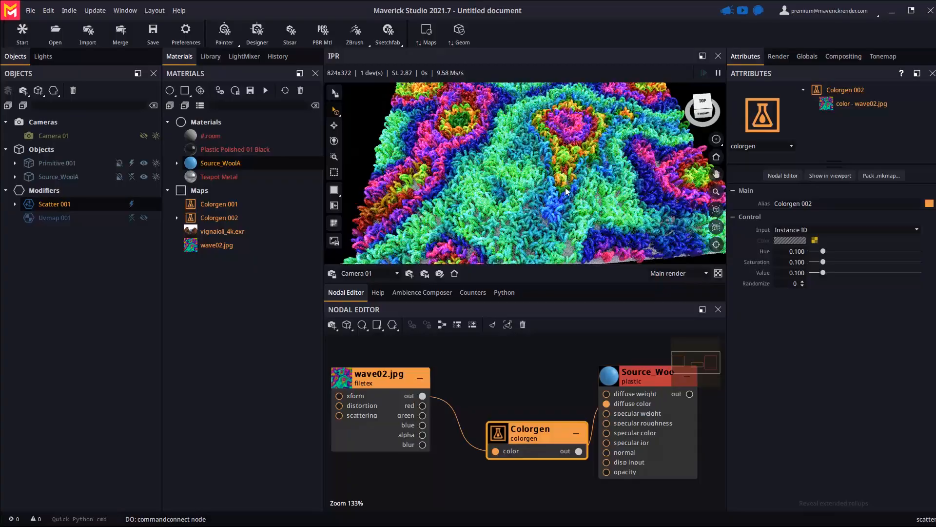
{"action": "scroll", "coordinate": [566, 192], "scroll_direction": "up", "scroll_amount": 5}
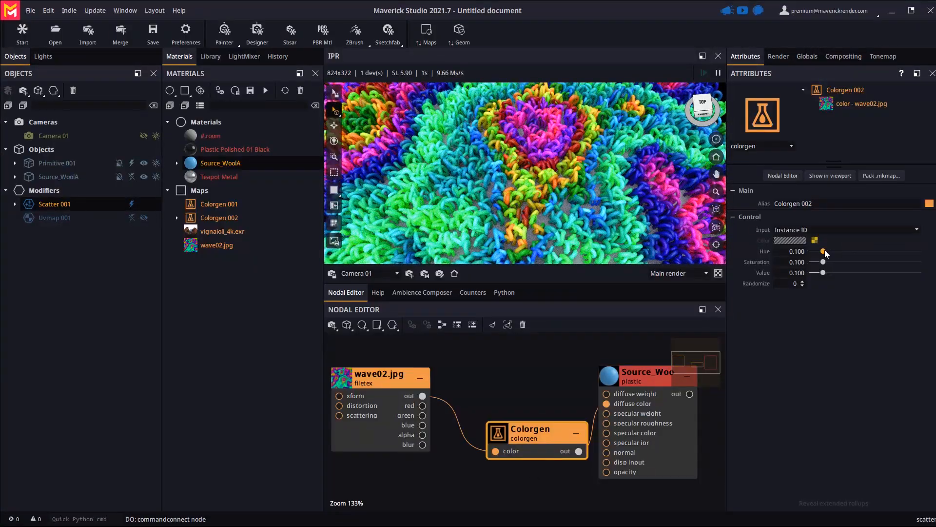
{"action": "left_click_drag", "start_coordinate": [824, 251], "coordinate": [873, 281]}
{"action": "scroll", "coordinate": [500, 195], "scroll_direction": "down", "scroll_amount": 3}
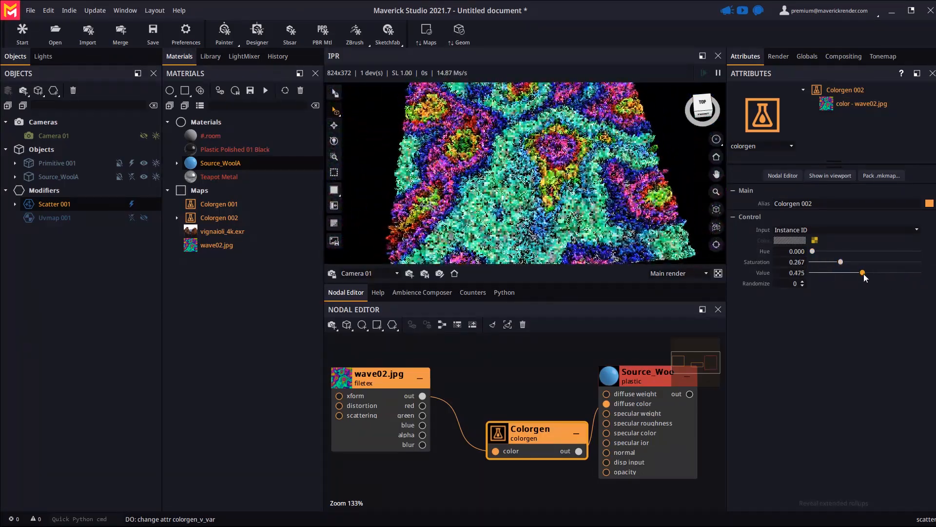
{"action": "left_click_drag", "start_coordinate": [507, 283], "coordinate": [531, 322]}
{"action": "scroll", "coordinate": [530, 244], "scroll_direction": "down", "scroll_amount": 4}
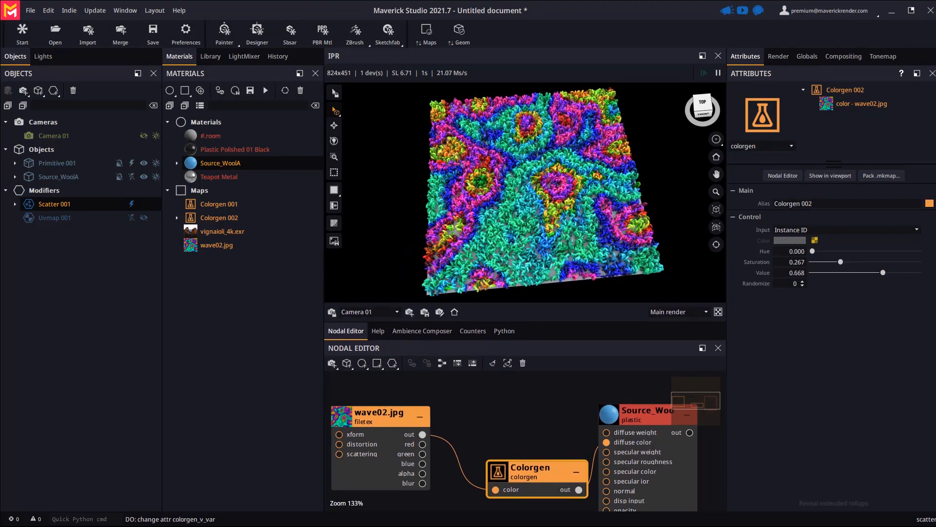
Bypass Scatter 001 and apply the Rocks_E scatter from the library's Rocks category to the plane.
{"action": "left_click", "coordinate": [133, 203]}
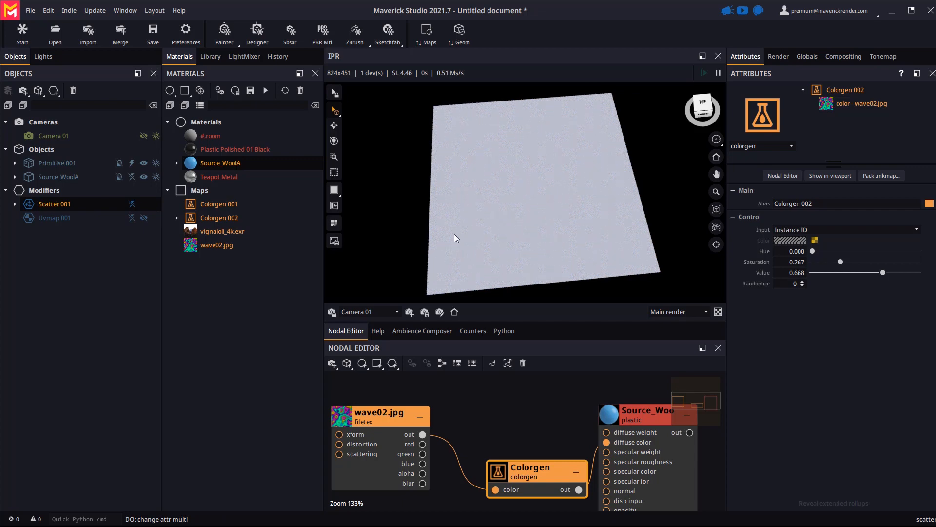
{"action": "left_click", "coordinate": [210, 57]}
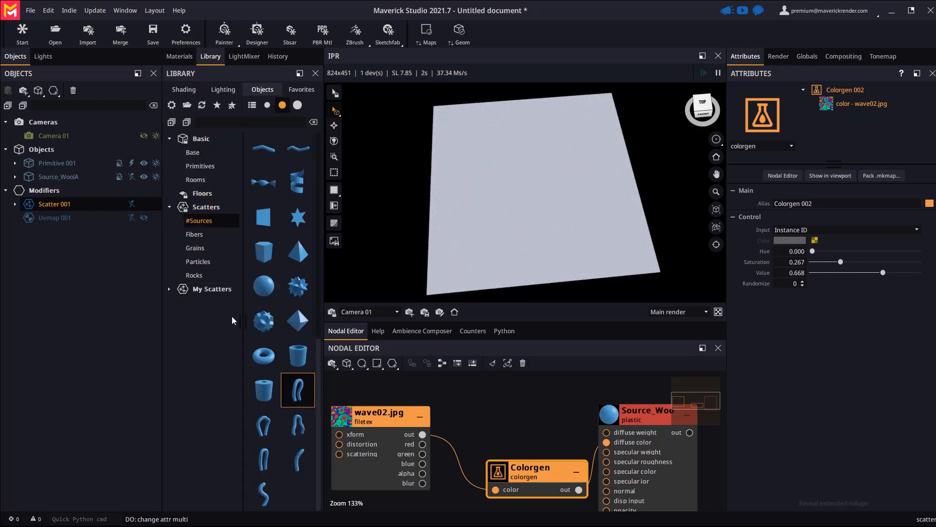
{"action": "left_click_drag", "start_coordinate": [229, 276], "coordinate": [233, 268]}
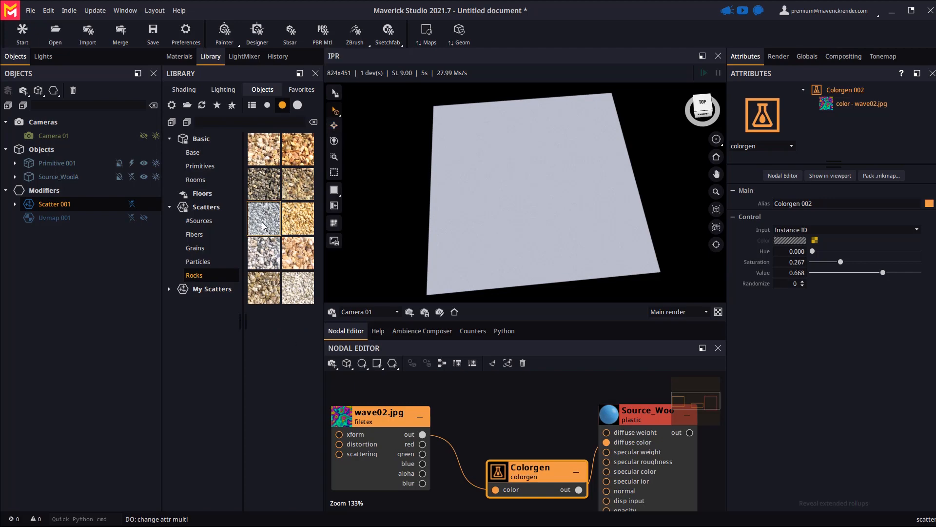
{"action": "left_click_drag", "start_coordinate": [263, 226], "coordinate": [514, 215]}
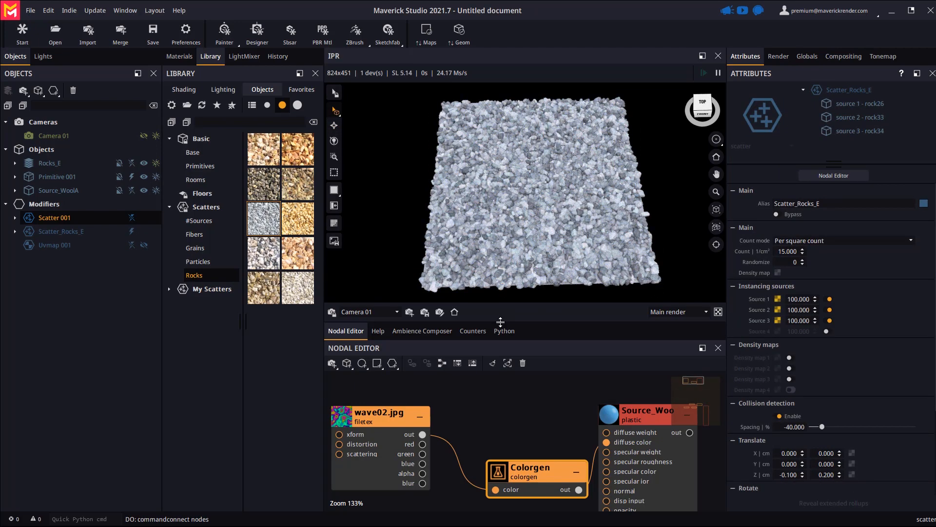
{"action": "left_click_drag", "start_coordinate": [500, 321], "coordinate": [500, 342]}
{"action": "scroll", "coordinate": [488, 420], "scroll_direction": "down", "scroll_amount": 4}
{"action": "scroll", "coordinate": [487, 420], "scroll_direction": "up", "scroll_amount": 2}
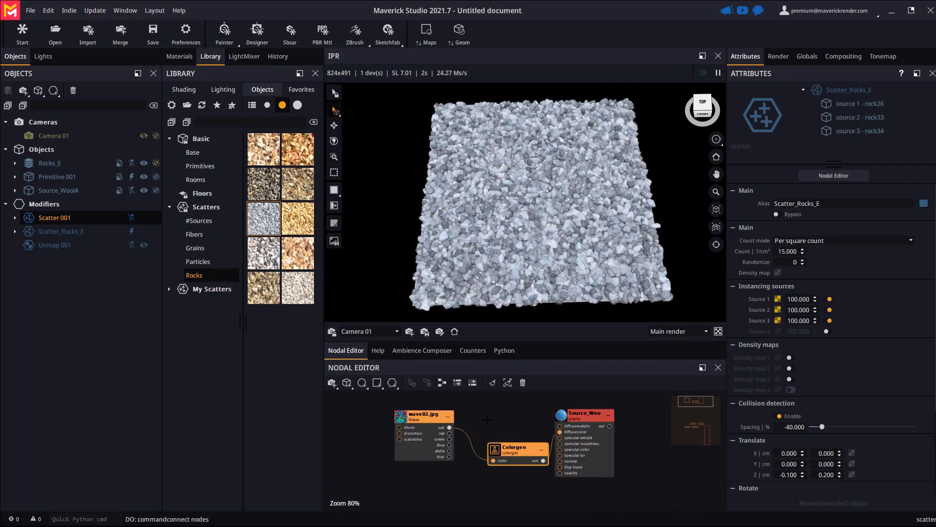
{"action": "scroll", "coordinate": [519, 237], "scroll_direction": "up", "scroll_amount": 2}
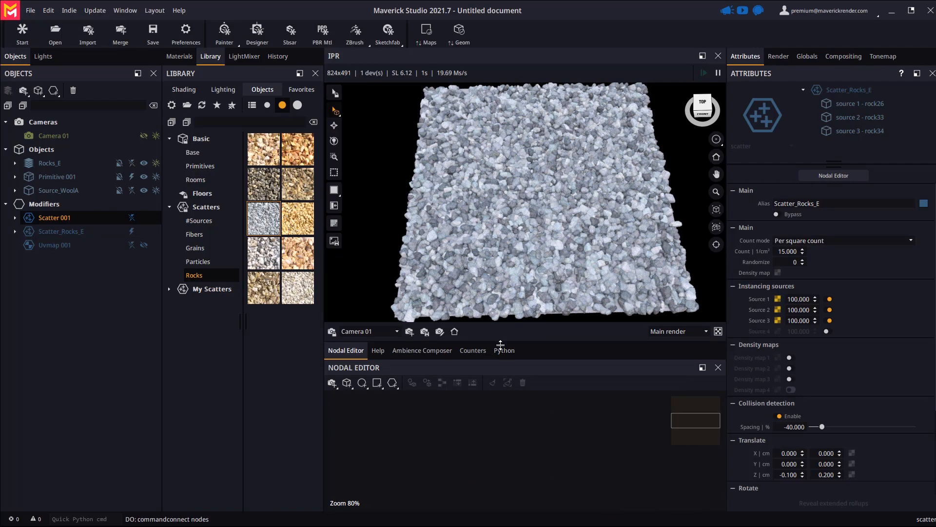
Inspect the Rocks_E scatter on the plane up close and from above.
{"action": "left_click_drag", "start_coordinate": [500, 345], "coordinate": [500, 378]}
{"action": "scroll", "coordinate": [539, 284], "scroll_direction": "up", "scroll_amount": 6}
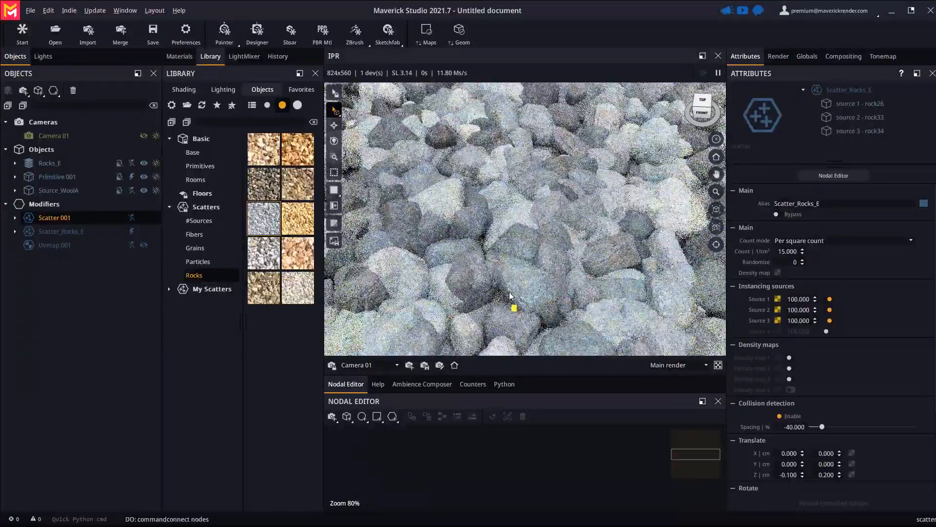
{"action": "scroll", "coordinate": [458, 256], "scroll_direction": "down", "scroll_amount": 5}
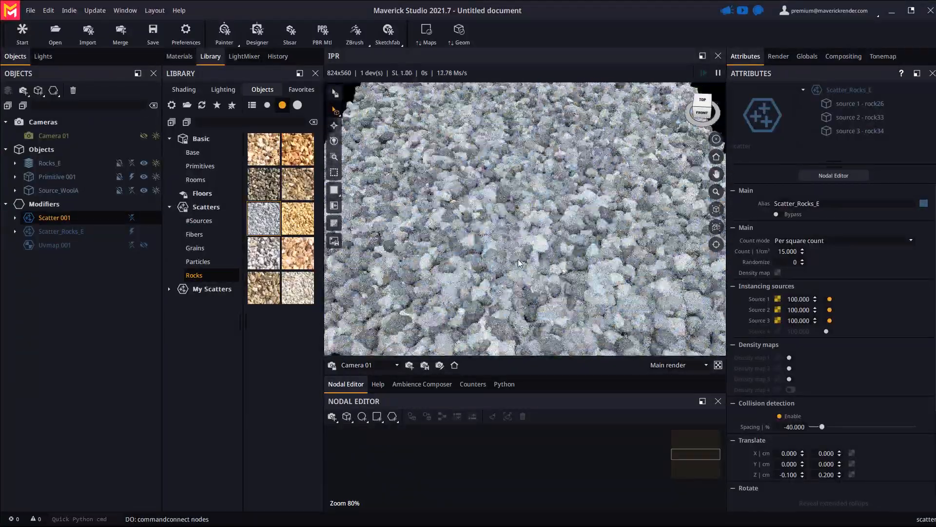
{"action": "scroll", "coordinate": [518, 259], "scroll_direction": "down", "scroll_amount": 4}
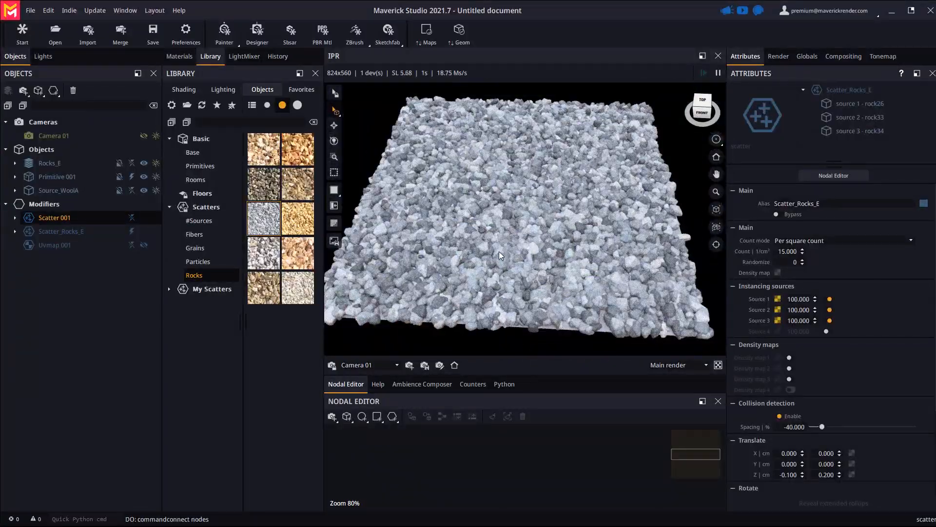
{"action": "left_click_drag", "start_coordinate": [499, 251], "coordinate": [515, 349]}
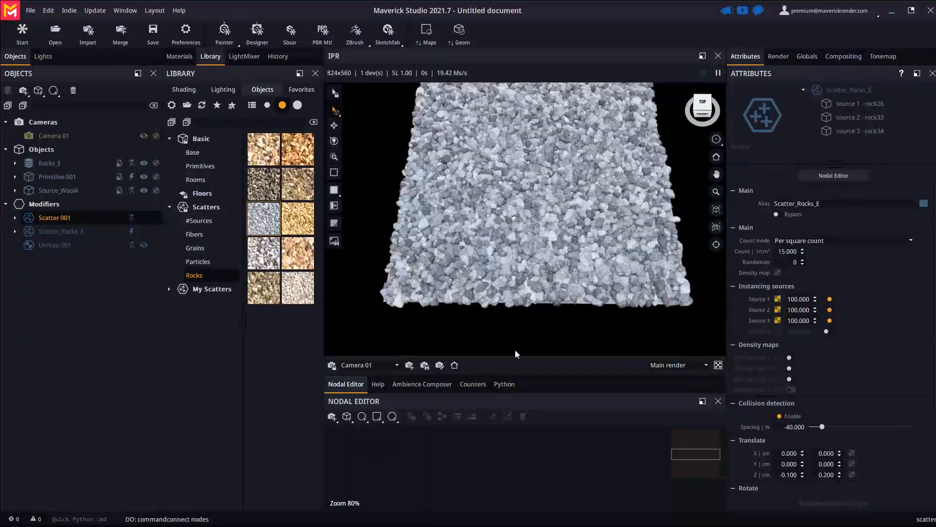
{"action": "left_click_drag", "start_coordinate": [526, 259], "coordinate": [531, 288]}
{"action": "left_click_drag", "start_coordinate": [540, 375], "coordinate": [540, 344]}
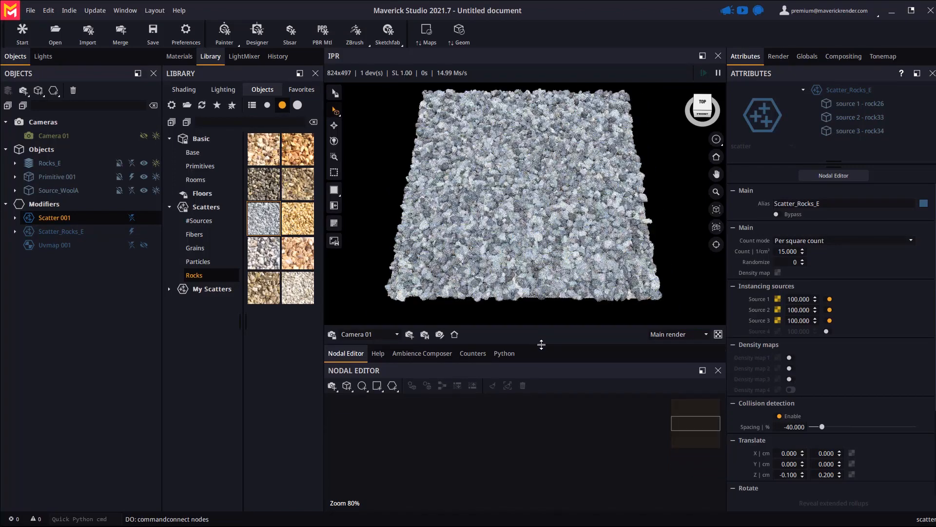
Load the rock26 material from the Rocks_E group into the Nodal Editor and expand and space out its rock26_base and Colorgen nodes.
{"action": "left_click", "coordinate": [15, 163]}
{"action": "left_click", "coordinate": [25, 176]}
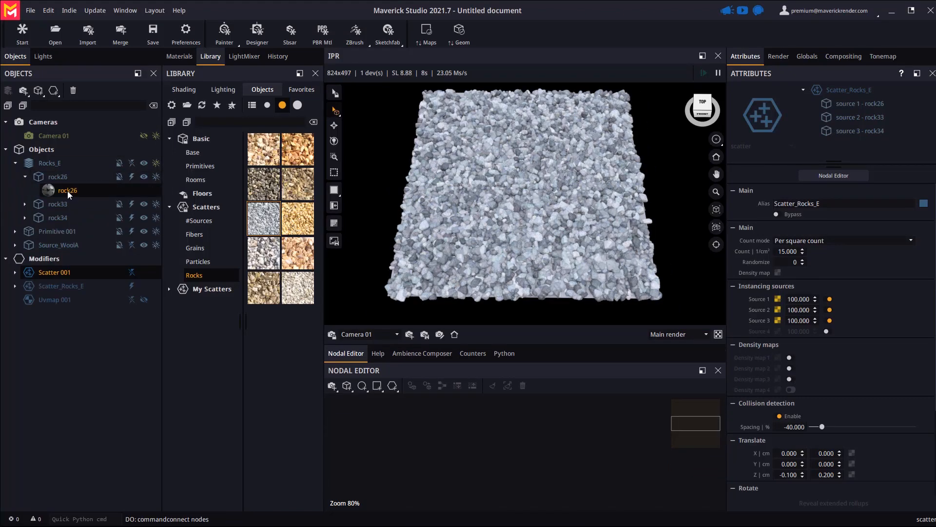
{"action": "left_click_drag", "start_coordinate": [68, 191], "coordinate": [536, 451]}
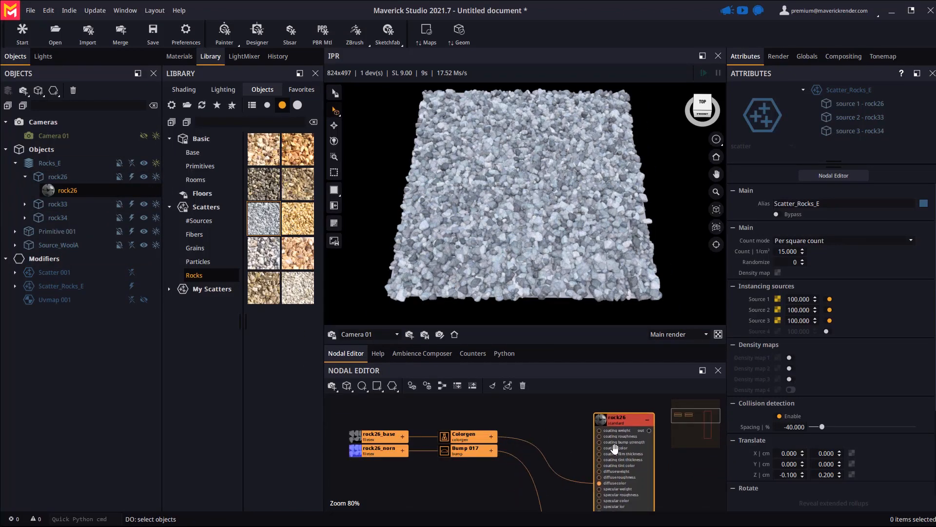
{"action": "scroll", "coordinate": [388, 463], "scroll_direction": "up", "scroll_amount": 5}
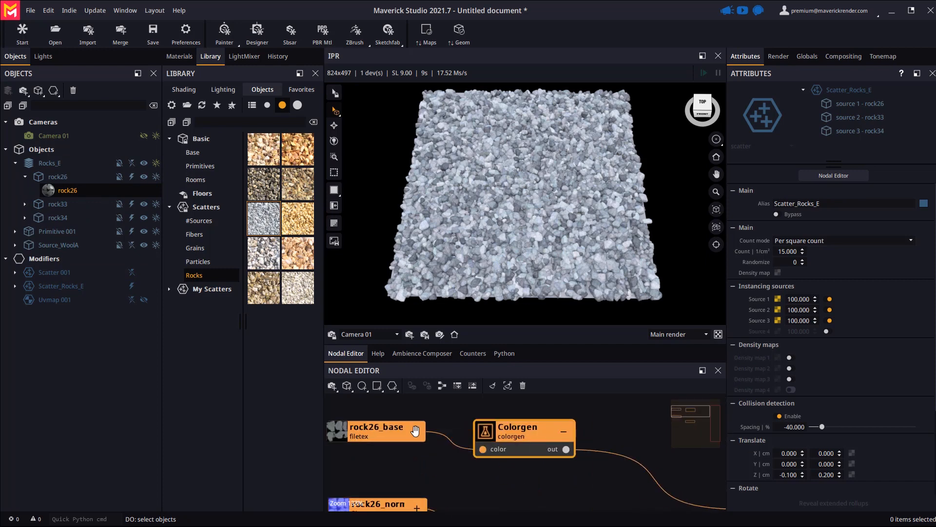
{"action": "scroll", "coordinate": [388, 464], "scroll_direction": "down", "scroll_amount": 5}
{"action": "left_click", "coordinate": [543, 454]}
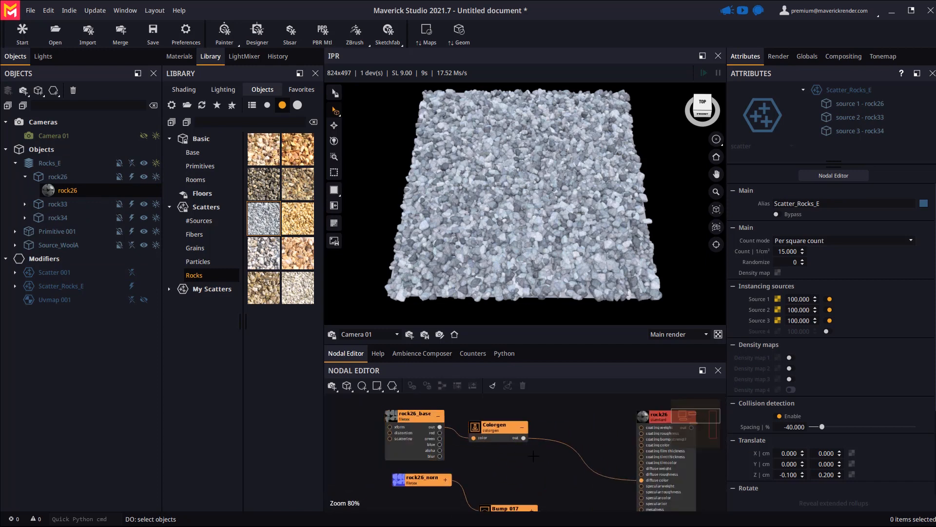
Add a composite map, feed the Colorgen output into its color 1 and connect its output to the rock26 diffuse color.
{"action": "right_click", "coordinate": [534, 456]}
{"action": "mouse_move", "coordinate": [563, 435]}
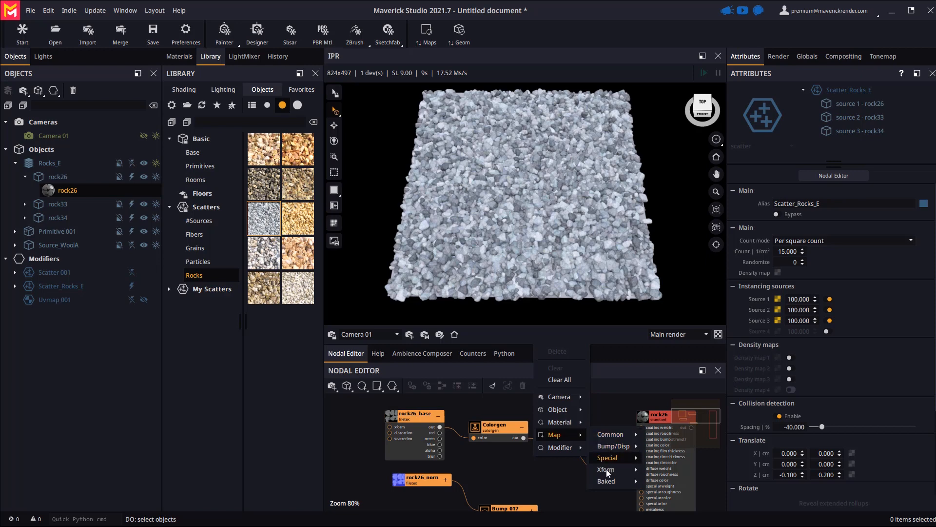
{"action": "mouse_move", "coordinate": [611, 458]}
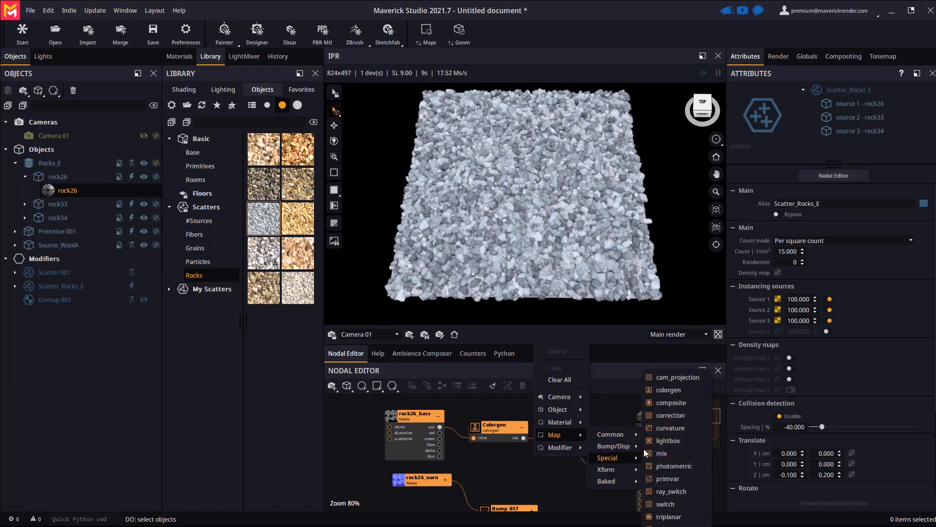
{"action": "left_click", "coordinate": [672, 403]}
{"action": "left_click_drag", "start_coordinate": [554, 468], "coordinate": [570, 429]}
{"action": "scroll", "coordinate": [548, 447], "scroll_direction": "up", "scroll_amount": 3}
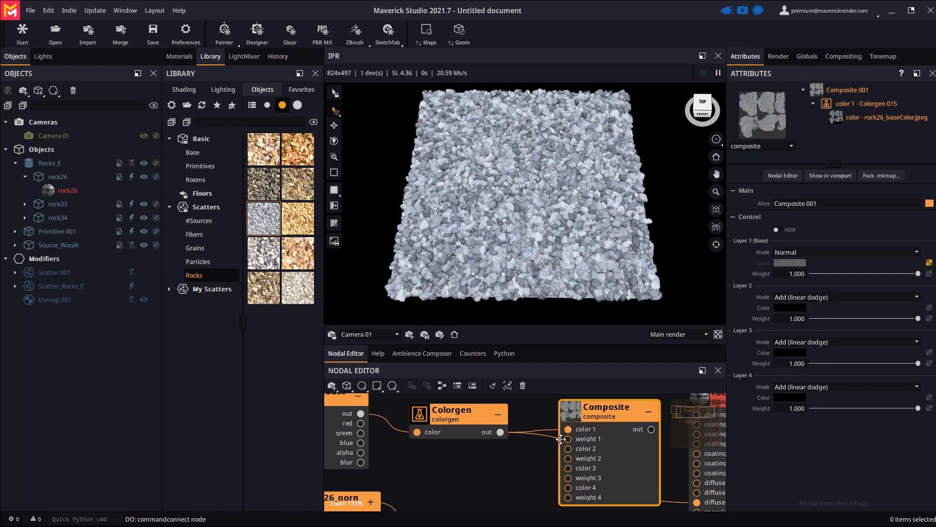
{"action": "middle_click_drag", "start_coordinate": [647, 444], "coordinate": [535, 444]}
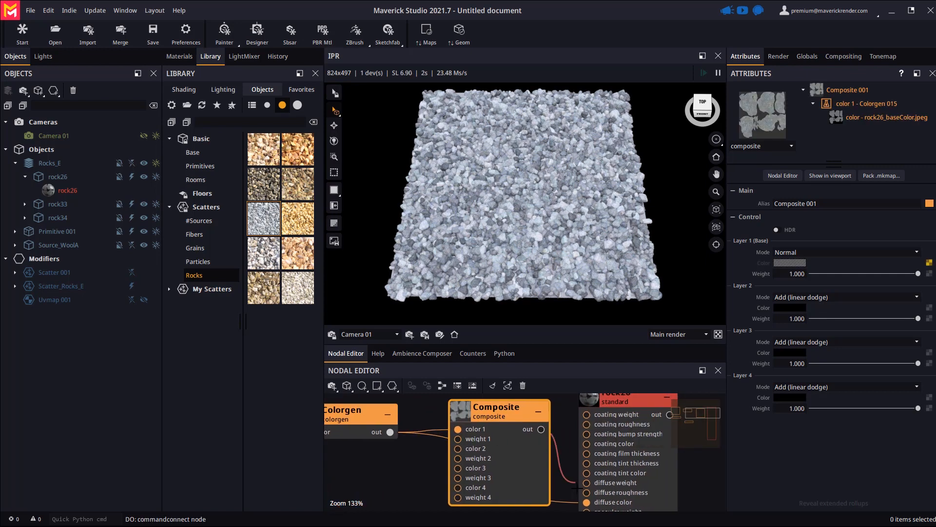
{"action": "left_click_drag", "start_coordinate": [586, 502], "coordinate": [587, 502]}
{"action": "scroll", "coordinate": [606, 472], "scroll_direction": "down", "scroll_amount": 3}
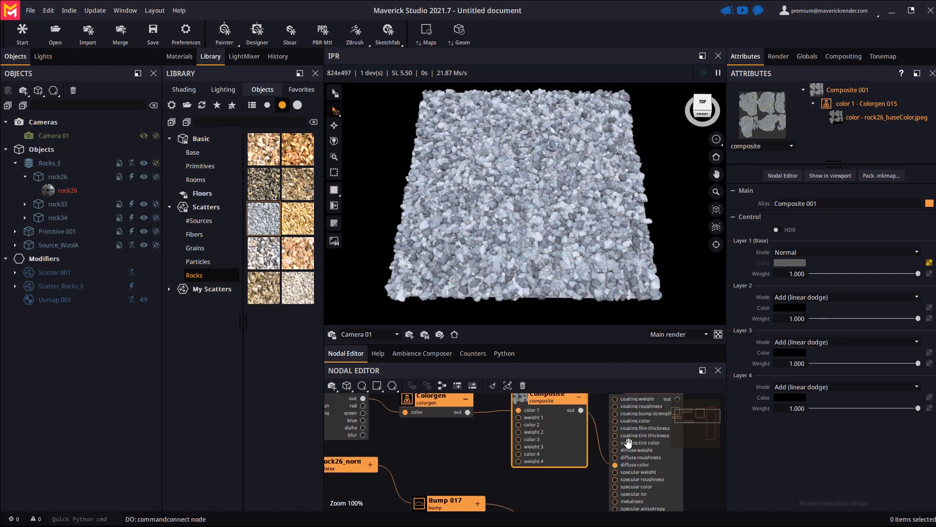
Enlarge the Nodal Editor, add the existing wave02.jpg map to it and connect its output to color 2 of the composite.
{"action": "left_click_drag", "start_coordinate": [522, 343], "coordinate": [522, 289]}
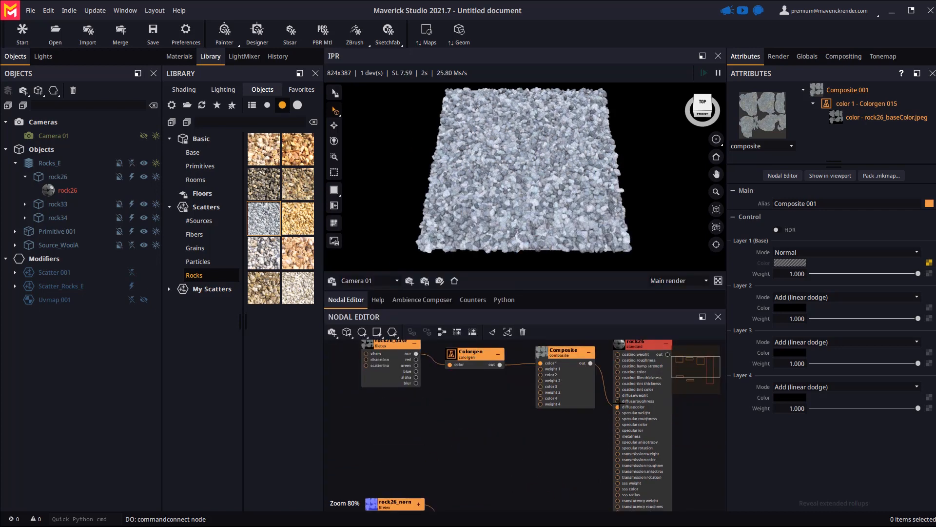
{"action": "scroll", "coordinate": [540, 387], "scroll_direction": "up", "scroll_amount": 3}
{"action": "left_click", "coordinate": [181, 57]}
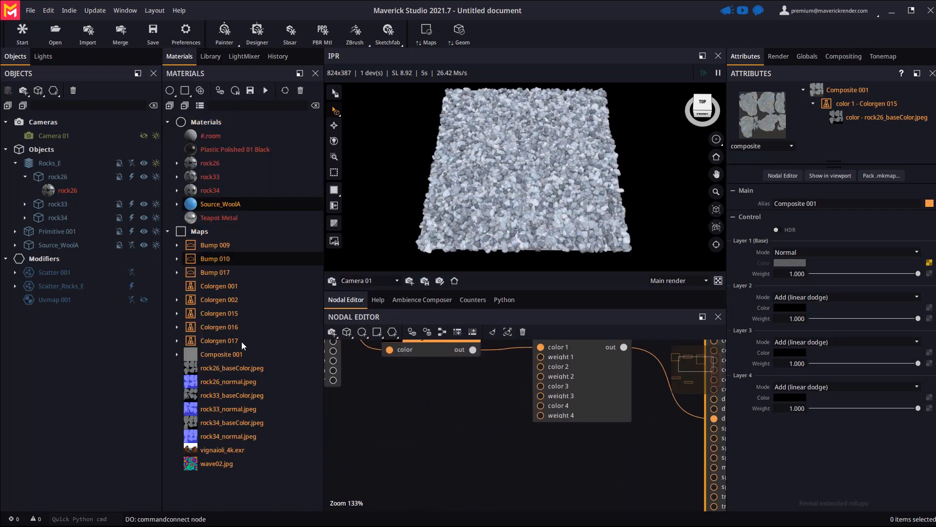
{"action": "left_click_drag", "start_coordinate": [216, 464], "coordinate": [461, 430]}
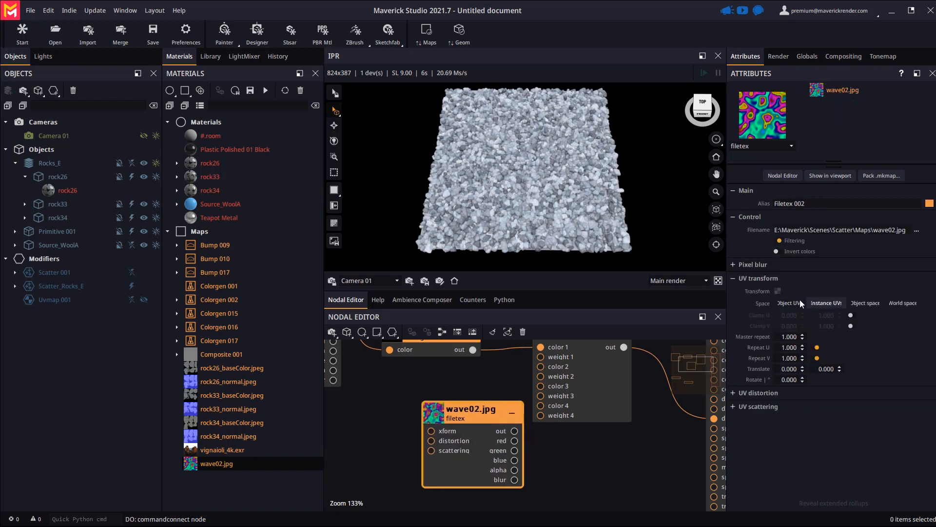
{"action": "left_click_drag", "start_coordinate": [461, 440], "coordinate": [402, 438]}
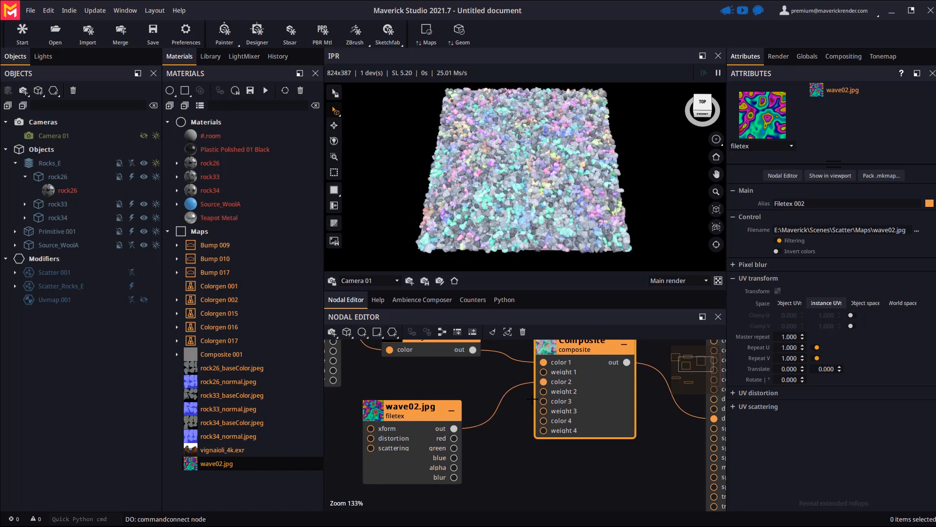
Set the composite's Layer 2 to Multiply mode with a weight of 0.650.
{"action": "left_click", "coordinate": [569, 404]}
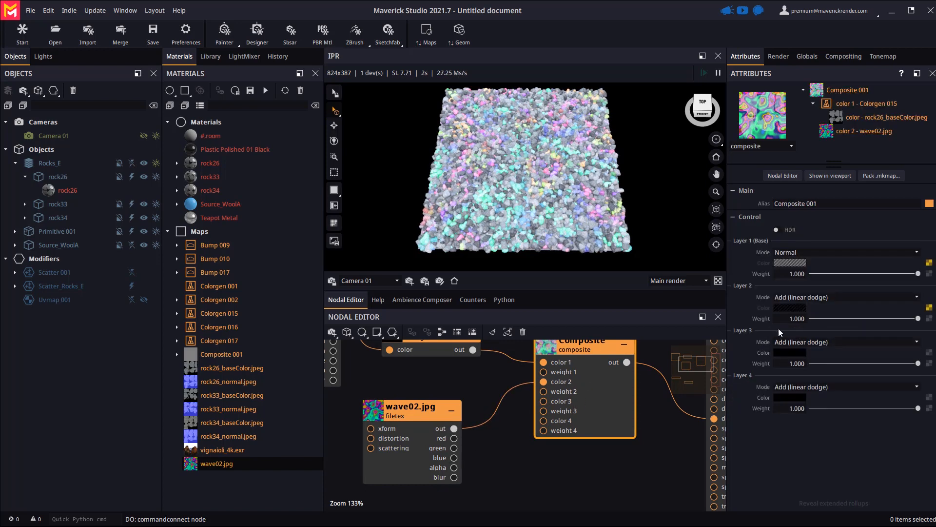
{"action": "left_click", "coordinate": [794, 296]}
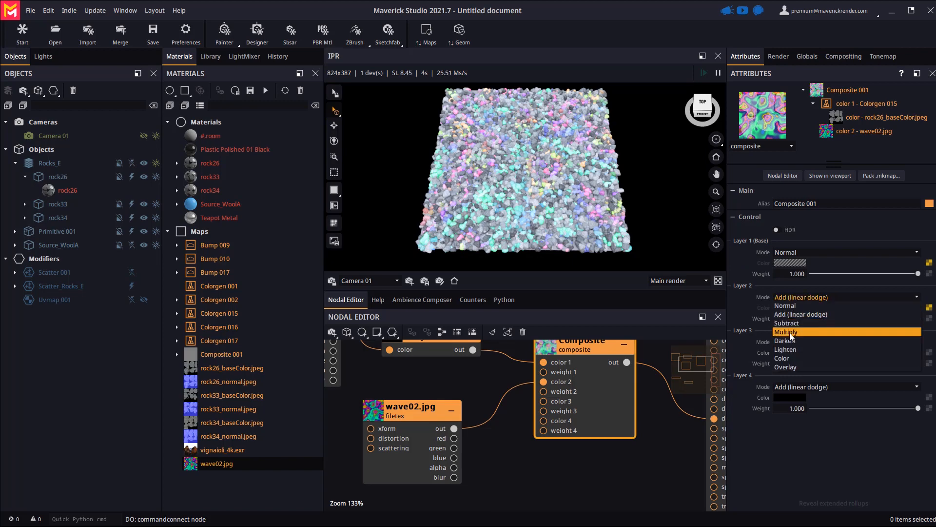
{"action": "left_click", "coordinate": [789, 332]}
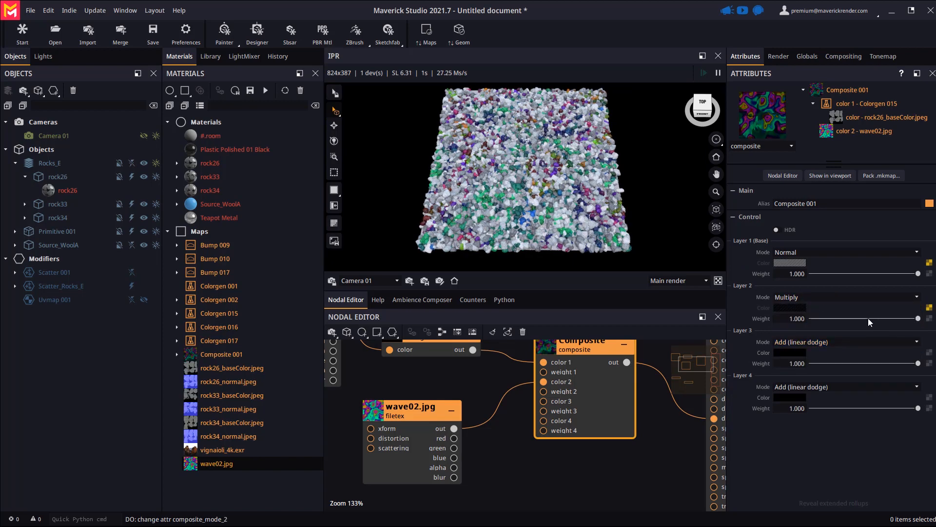
{"action": "left_click", "coordinate": [884, 320]}
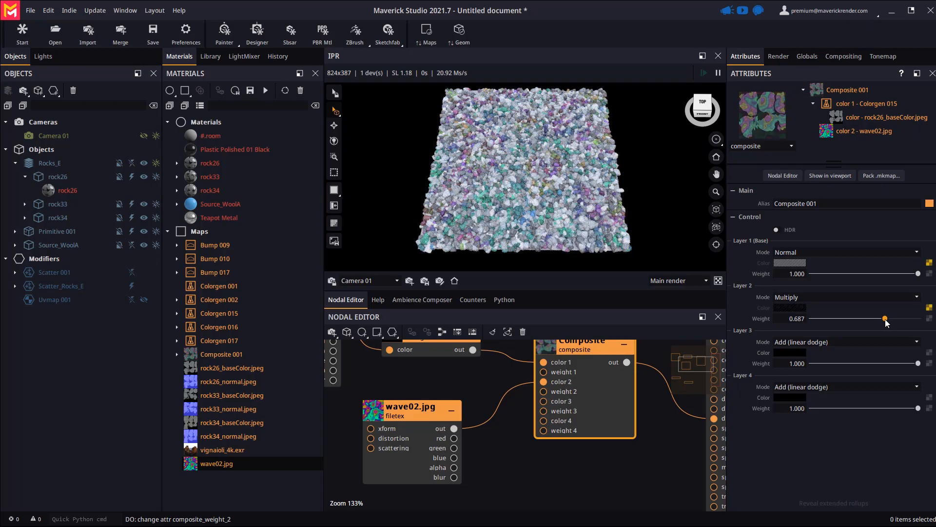
{"action": "left_click_drag", "start_coordinate": [886, 320], "coordinate": [881, 319]}
Examine the wave02.jpg color pattern across the scattered rocks, both up close and over the whole plane.
{"action": "scroll", "coordinate": [534, 216], "scroll_direction": "up", "scroll_amount": 8}
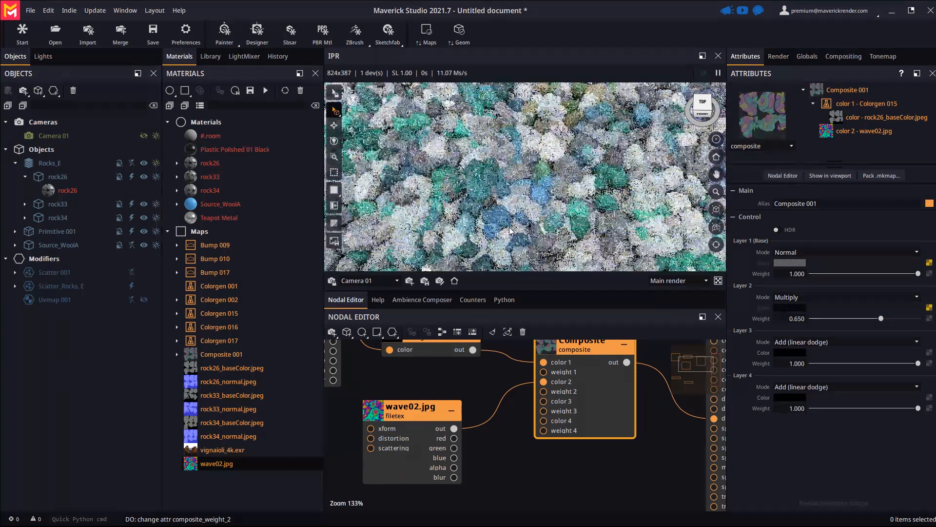
{"action": "scroll", "coordinate": [510, 230], "scroll_direction": "up", "scroll_amount": 3}
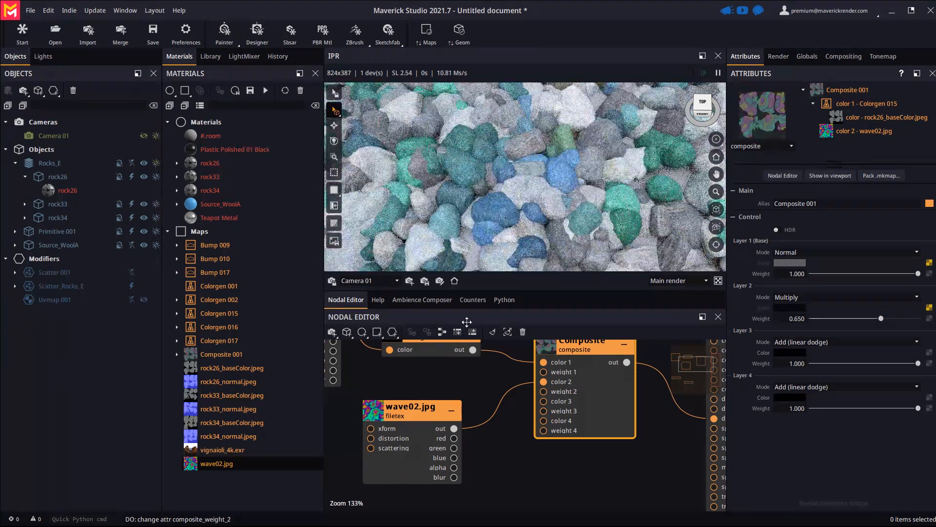
{"action": "scroll", "coordinate": [496, 213], "scroll_direction": "up", "scroll_amount": 5}
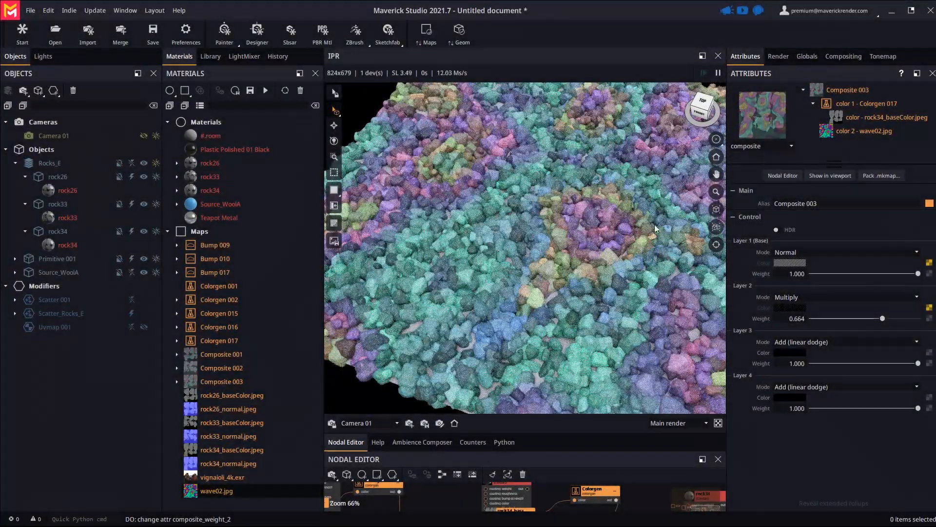
{"action": "scroll", "coordinate": [585, 284], "scroll_direction": "up", "scroll_amount": 4}
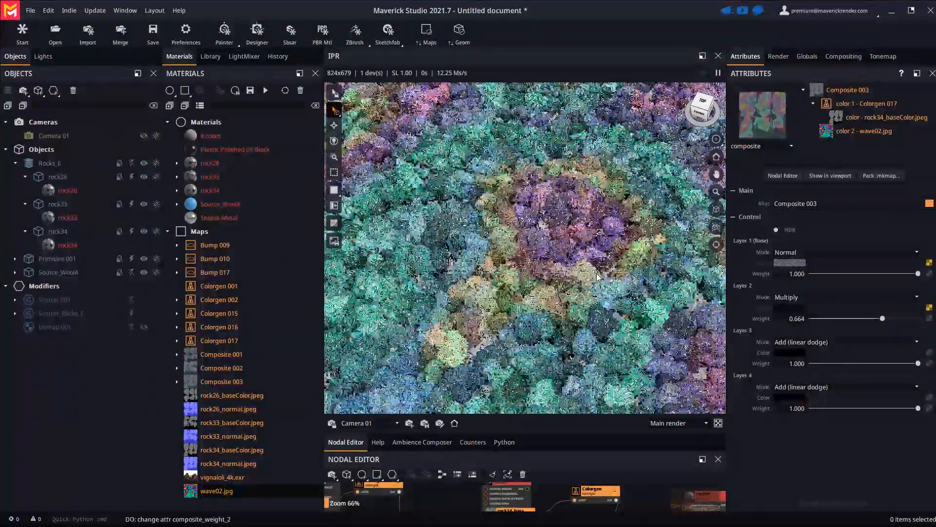
{"action": "scroll", "coordinate": [585, 285], "scroll_direction": "down", "scroll_amount": 4}
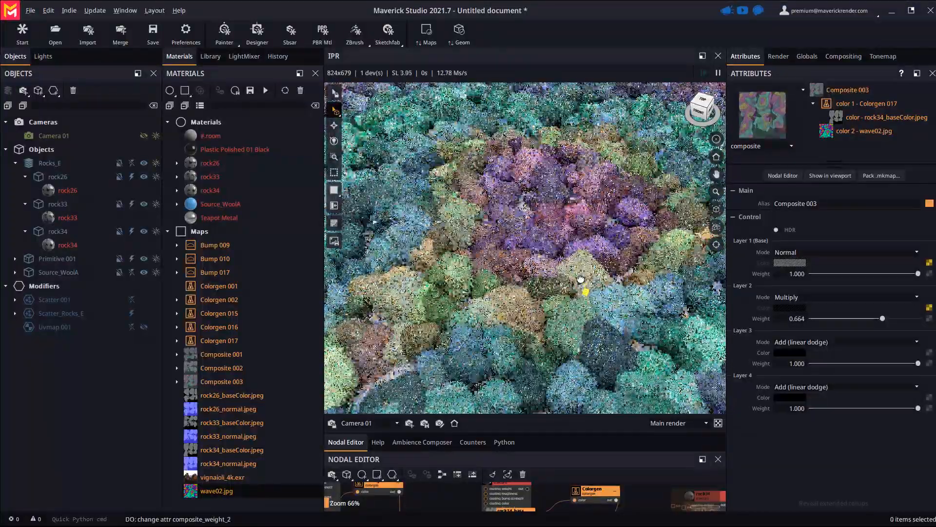
{"action": "scroll", "coordinate": [551, 293], "scroll_direction": "down", "scroll_amount": 6}
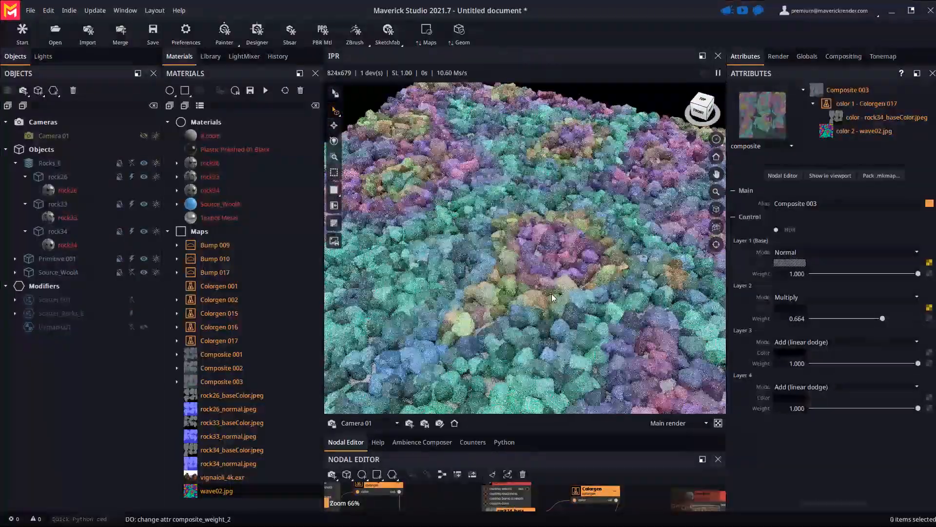
{"action": "middle_click_drag", "start_coordinate": [506, 297], "coordinate": [530, 310]}
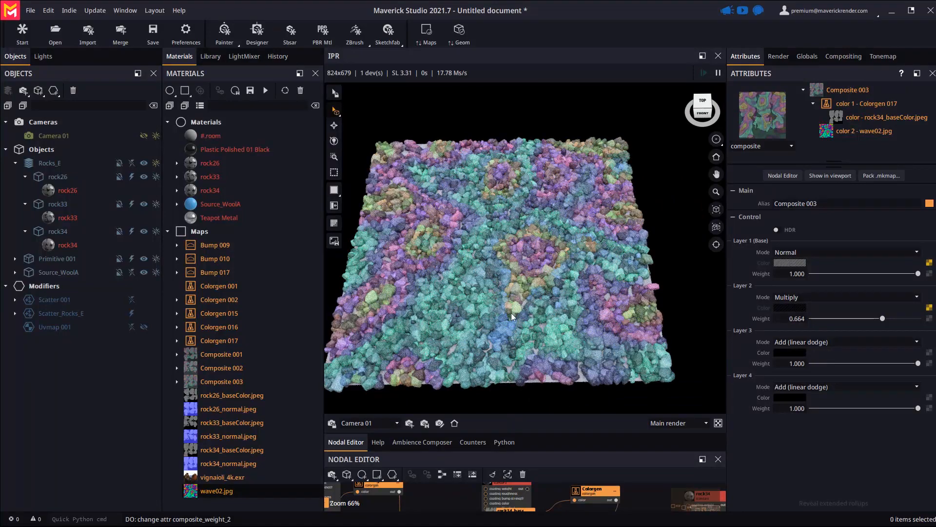
Enable Uvmap 001 and move it to X -3.543, Y 0.720 cm to shift the color pattern over the rocks, accepting the new position.
{"action": "left_click", "coordinate": [147, 327]}
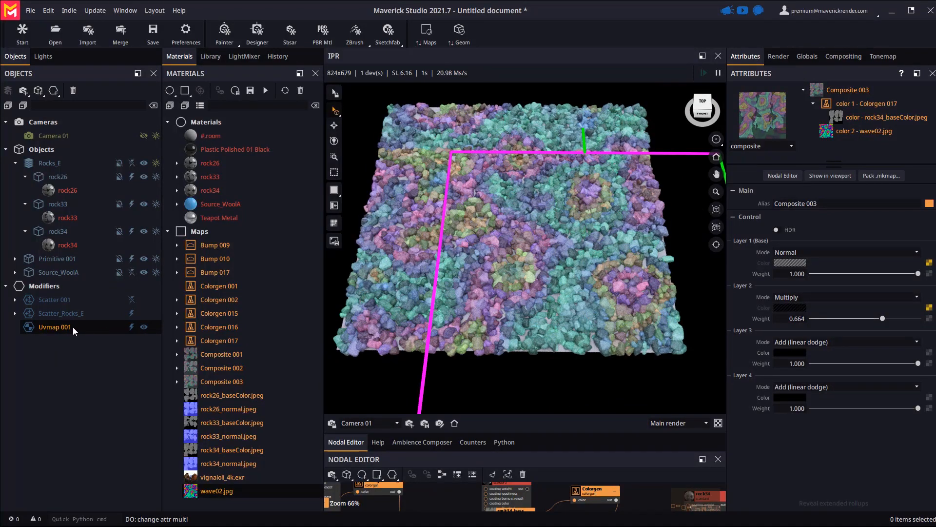
{"action": "left_click", "coordinate": [72, 327]}
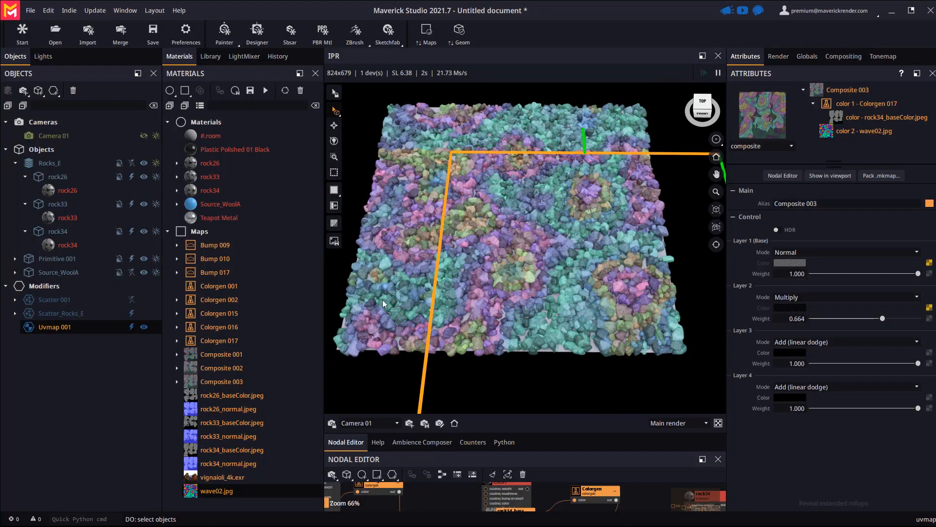
{"action": "key", "text": "w"}
{"action": "left_click_drag", "start_coordinate": [591, 243], "coordinate": [461, 172]}
{"action": "left_click", "coordinate": [462, 35]}
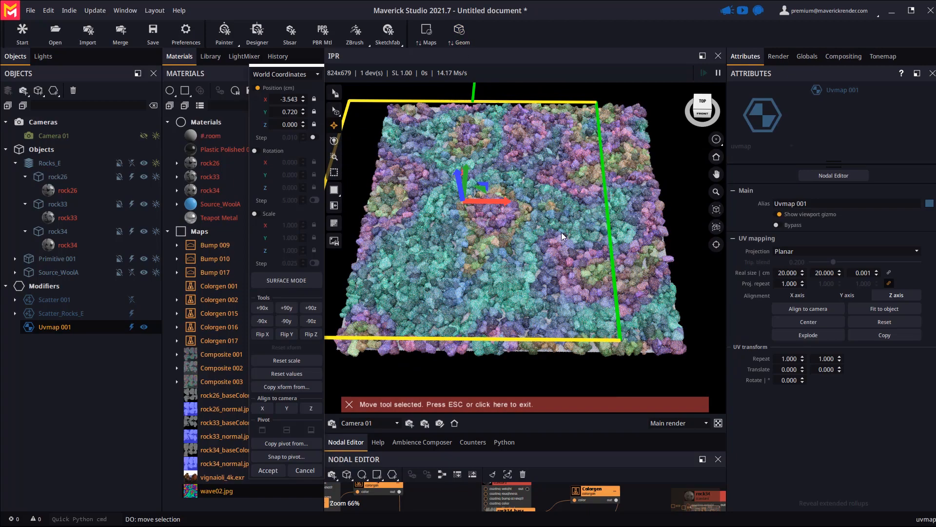
{"action": "middle_click_drag", "start_coordinate": [593, 303], "coordinate": [588, 337]}
{"action": "left_click", "coordinate": [279, 472]}
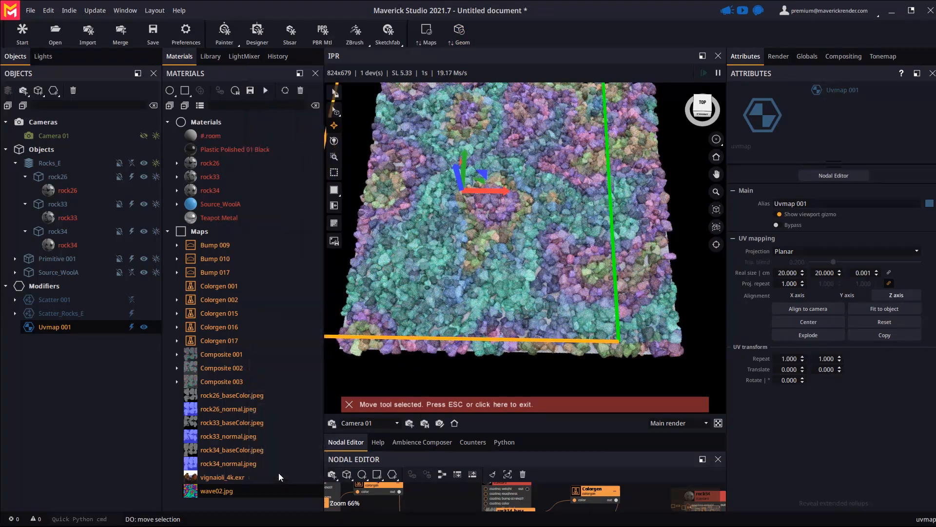
{"action": "middle_click_drag", "start_coordinate": [592, 293], "coordinate": [566, 287]}
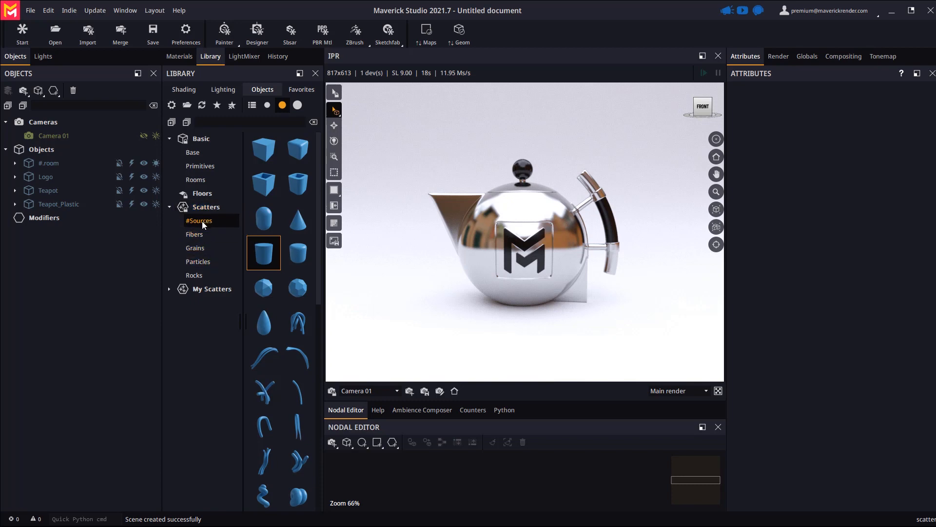
Browse the source objects available in the library's Scatters #Sources category.
{"action": "scroll", "coordinate": [266, 253], "scroll_direction": "down", "scroll_amount": 5}
{"action": "scroll", "coordinate": [269, 288], "scroll_direction": "up", "scroll_amount": 5}
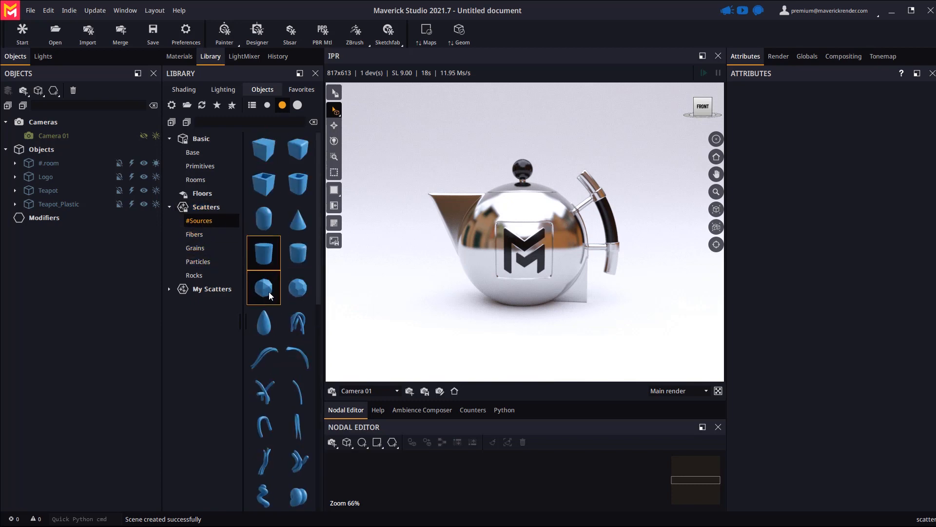
Show the Fibers scatter presets as large thumbnails and apply the orange FiberA_A preset to the teapot body.
{"action": "left_click", "coordinate": [200, 235]}
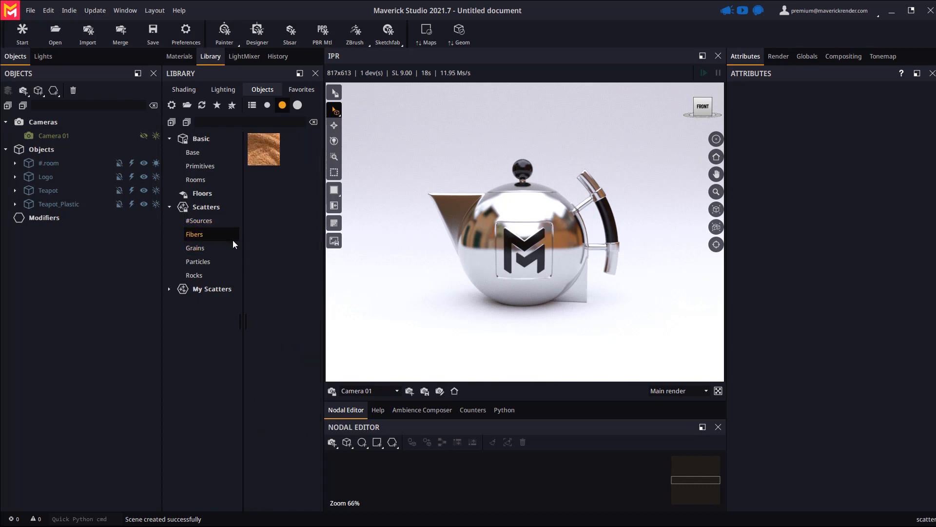
{"action": "left_click", "coordinate": [297, 104]}
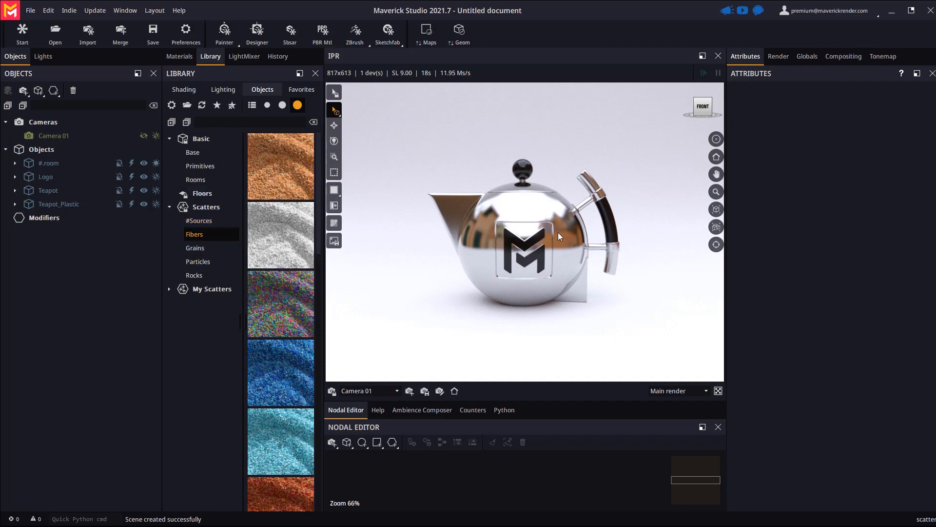
{"action": "scroll", "coordinate": [524, 247], "scroll_direction": "up", "scroll_amount": 3}
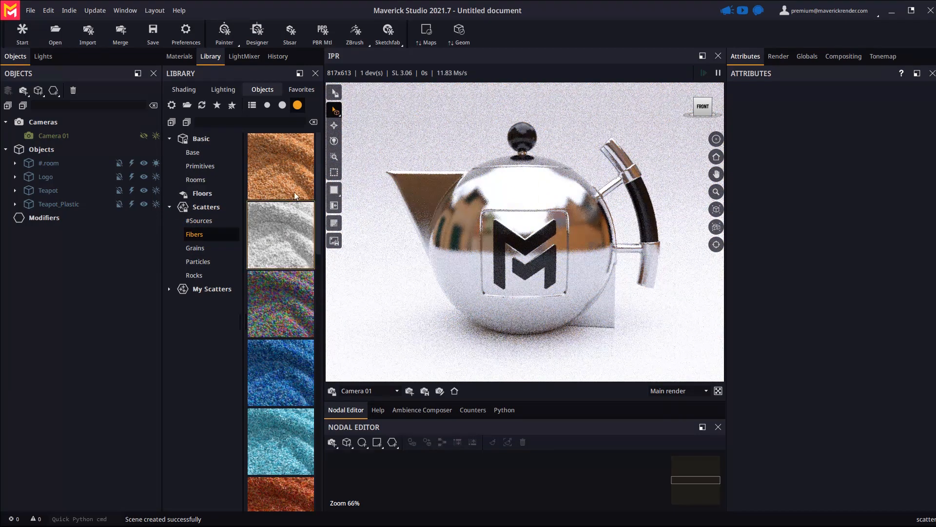
{"action": "left_click_drag", "start_coordinate": [276, 165], "coordinate": [479, 207]}
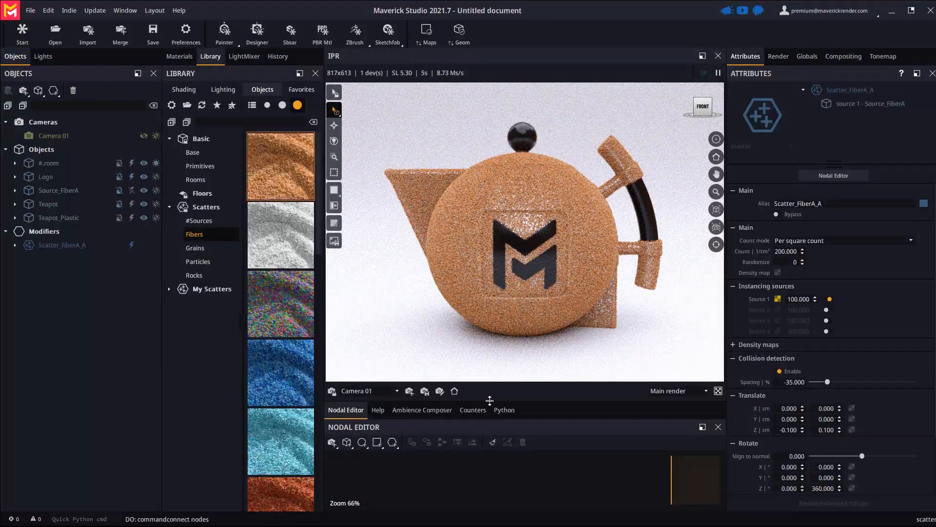
{"action": "scroll", "coordinate": [462, 231], "scroll_direction": "up", "scroll_amount": 8}
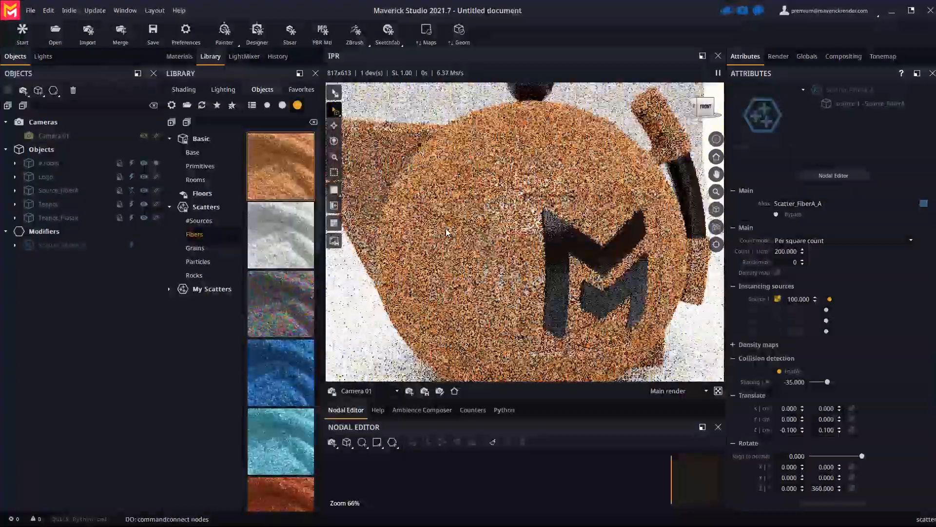
{"action": "scroll", "coordinate": [447, 232], "scroll_direction": "up", "scroll_amount": 8}
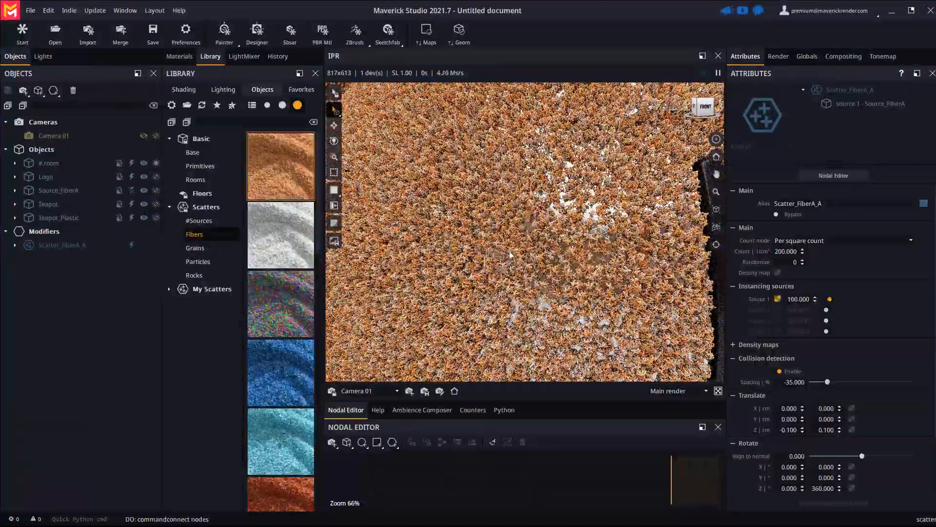
{"action": "scroll", "coordinate": [535, 248], "scroll_direction": "down", "scroll_amount": 8}
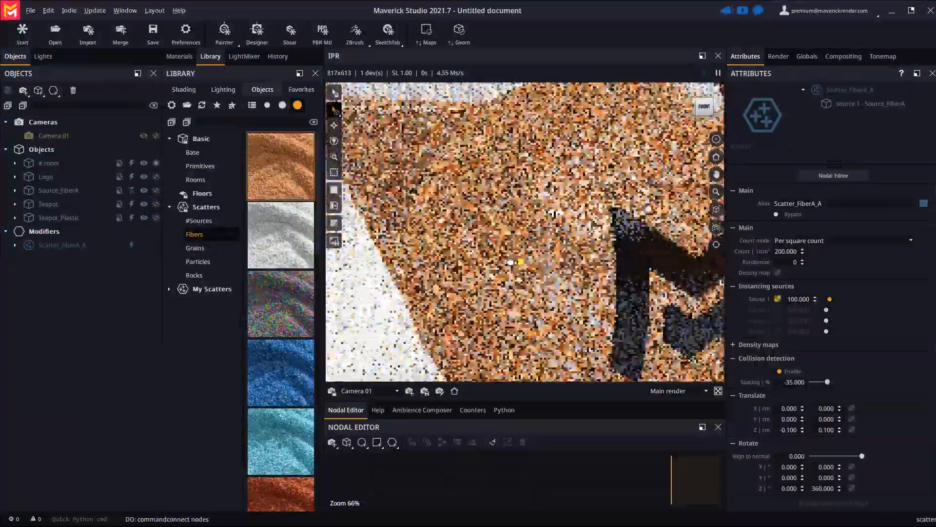
{"action": "scroll", "coordinate": [512, 266], "scroll_direction": "down", "scroll_amount": 4}
Set the orange fiber scatter's scale multiplier to 0.5 and its count to 50 per square centimetre.
{"action": "scroll", "coordinate": [898, 401], "scroll_direction": "down", "scroll_amount": 3}
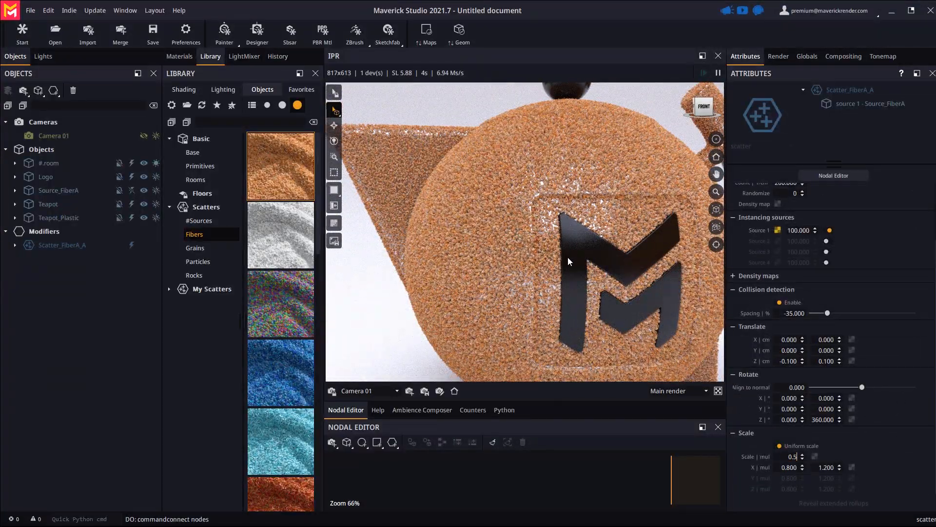
{"action": "key", "text": "Return"}
{"action": "scroll", "coordinate": [846, 216], "scroll_direction": "up", "scroll_amount": 3}
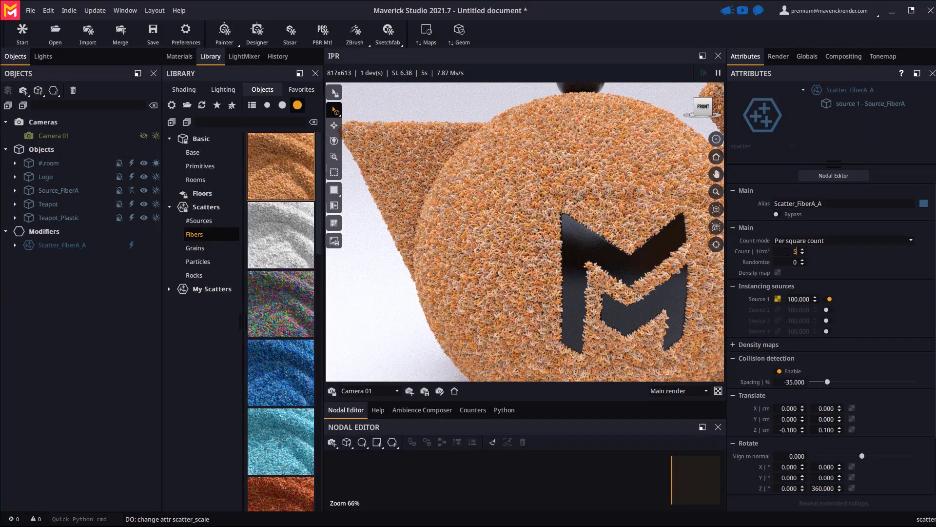
{"action": "key", "text": "Return"}
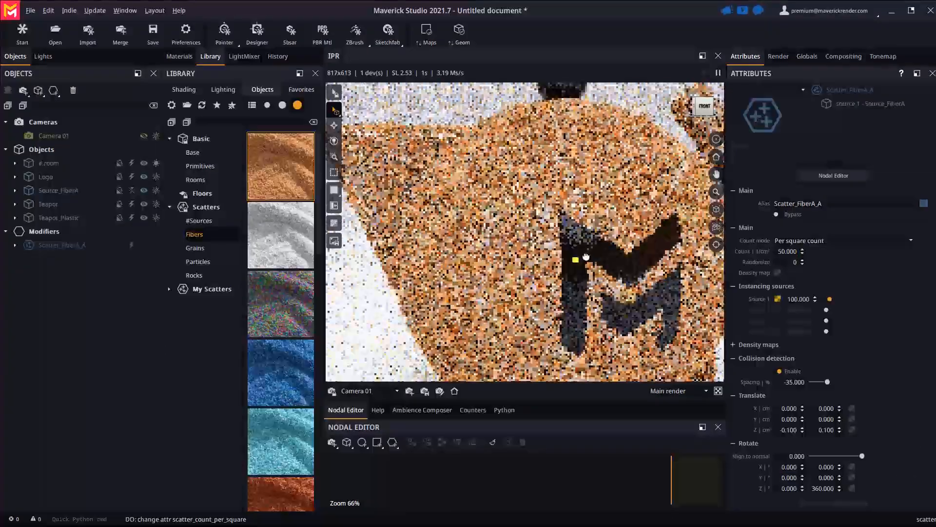
{"action": "scroll", "coordinate": [574, 261], "scroll_direction": "down", "scroll_amount": 4}
{"action": "middle_click_drag", "start_coordinate": [574, 261], "coordinate": [529, 257]}
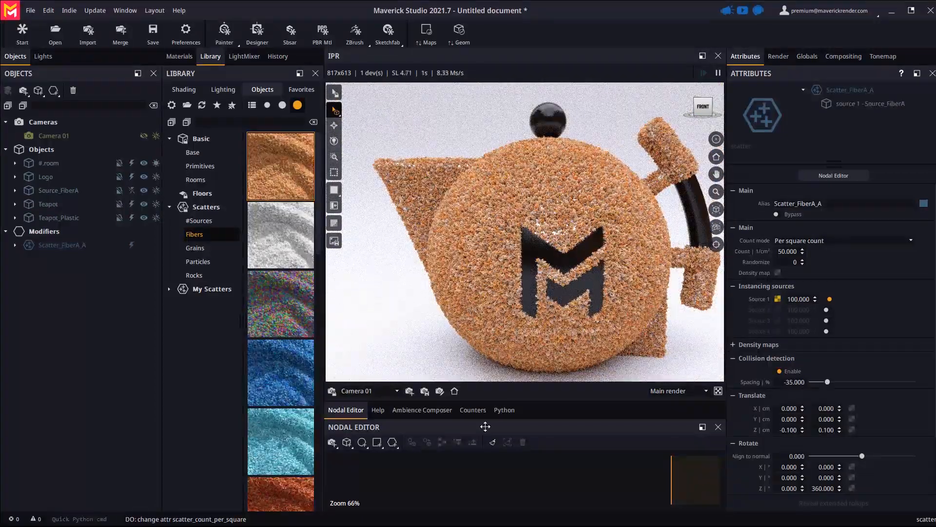
Display the system RAM and GPU memory counters with more room, keeping the whole fiber-covered teapot framed in the render.
{"action": "left_click", "coordinate": [473, 410]}
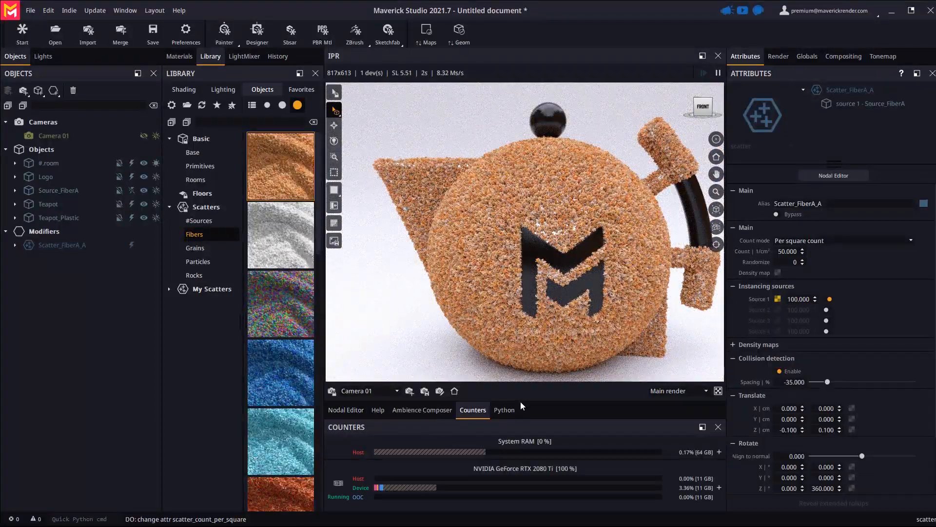
{"action": "left_click_drag", "start_coordinate": [520, 401], "coordinate": [520, 357]}
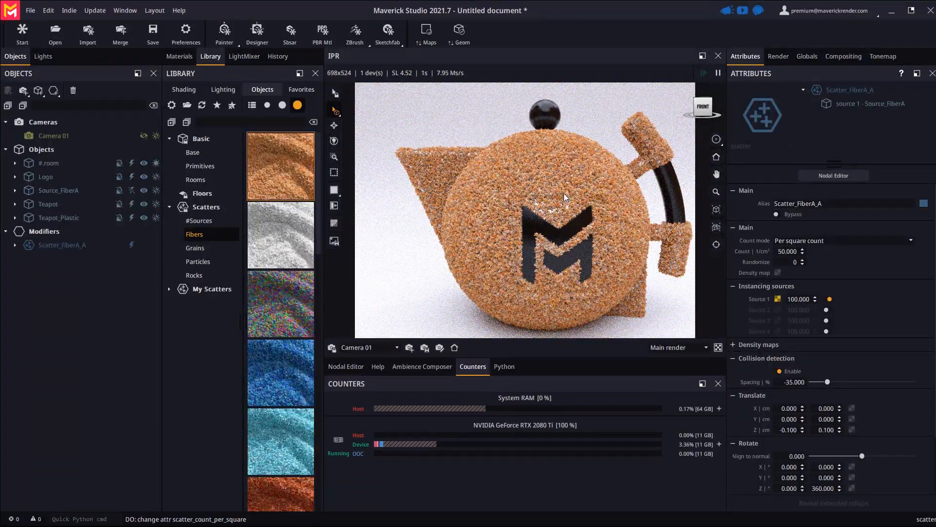
{"action": "middle_click_drag", "start_coordinate": [556, 236], "coordinate": [529, 226]}
{"action": "scroll", "coordinate": [531, 227], "scroll_direction": "down", "scroll_amount": 3}
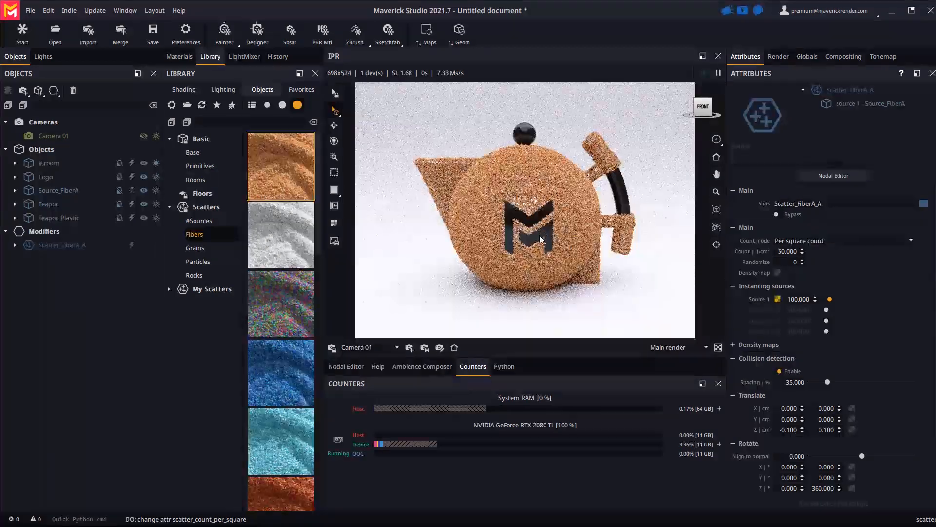
{"action": "mouse_move", "coordinate": [530, 240]}
{"action": "left_mouse_down"}
{"action": "mouse_move", "coordinate": [518, 237]}
{"action": "mouse_move", "coordinate": [528, 239]}
{"action": "left_mouse_up"}
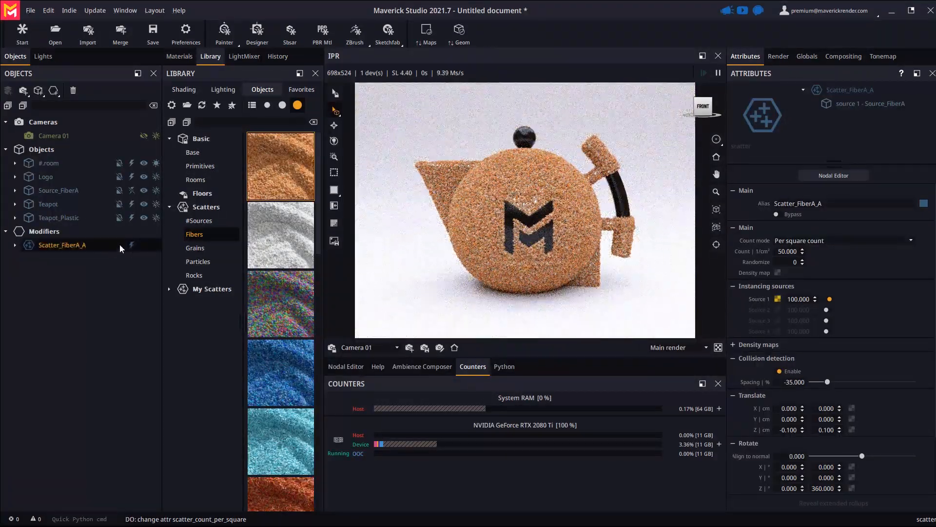
Bypass Scatter_FiberA_A and apply the blue Wool_C fiber preset to the teapot body, inspecting its strands up close.
{"action": "left_click", "coordinate": [131, 244]}
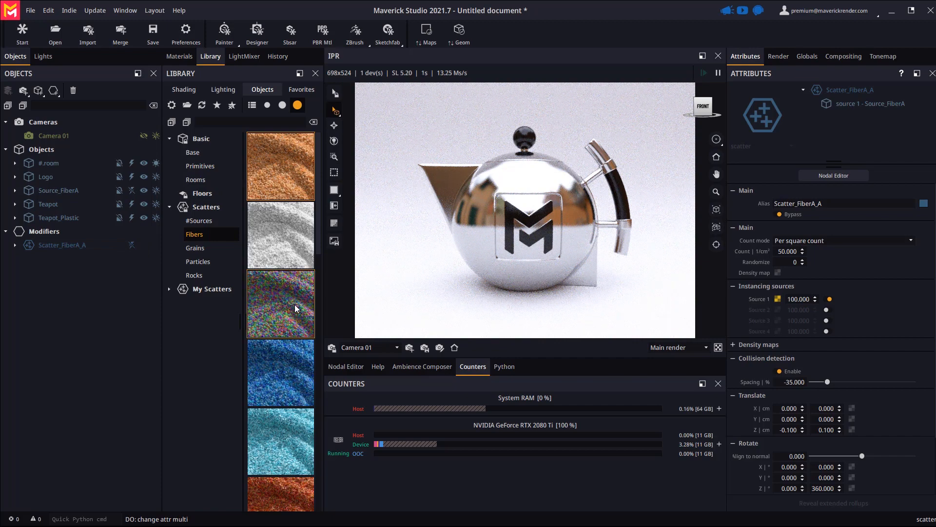
{"action": "scroll", "coordinate": [293, 303], "scroll_direction": "down", "scroll_amount": 10}
{"action": "scroll", "coordinate": [294, 287], "scroll_direction": "down", "scroll_amount": 2}
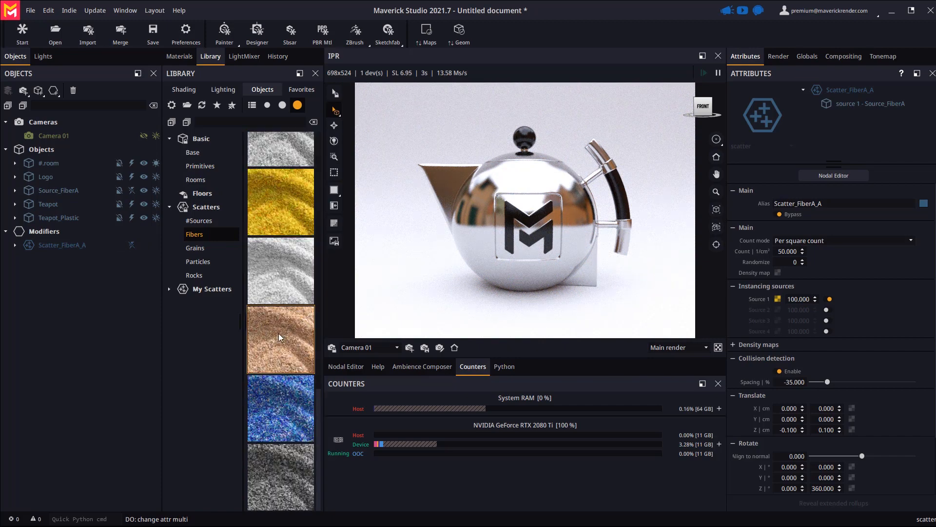
{"action": "left_click_drag", "start_coordinate": [292, 401], "coordinate": [558, 147]}
{"action": "scroll", "coordinate": [547, 257], "scroll_direction": "up", "scroll_amount": 5}
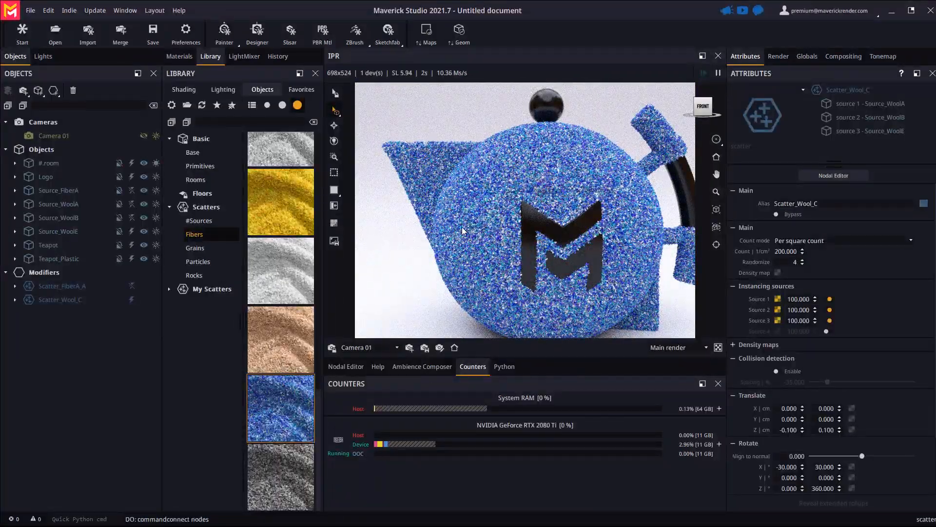
{"action": "scroll", "coordinate": [463, 232], "scroll_direction": "up", "scroll_amount": 5}
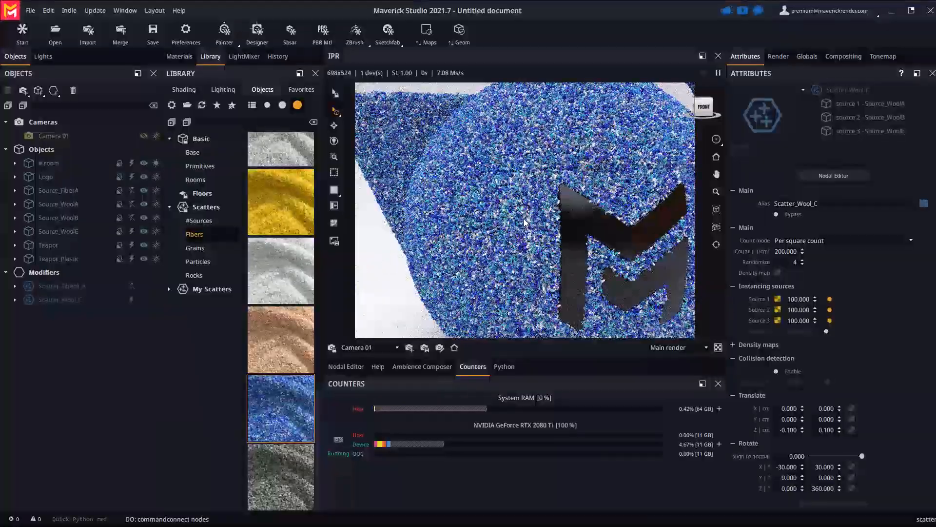
{"action": "scroll", "coordinate": [524, 223], "scroll_direction": "up", "scroll_amount": 5}
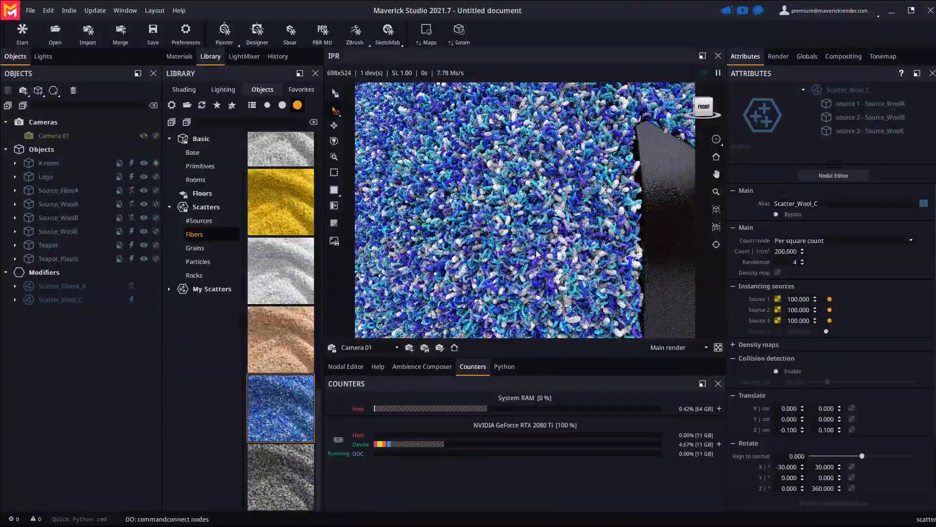
{"action": "scroll", "coordinate": [560, 254], "scroll_direction": "down", "scroll_amount": 10}
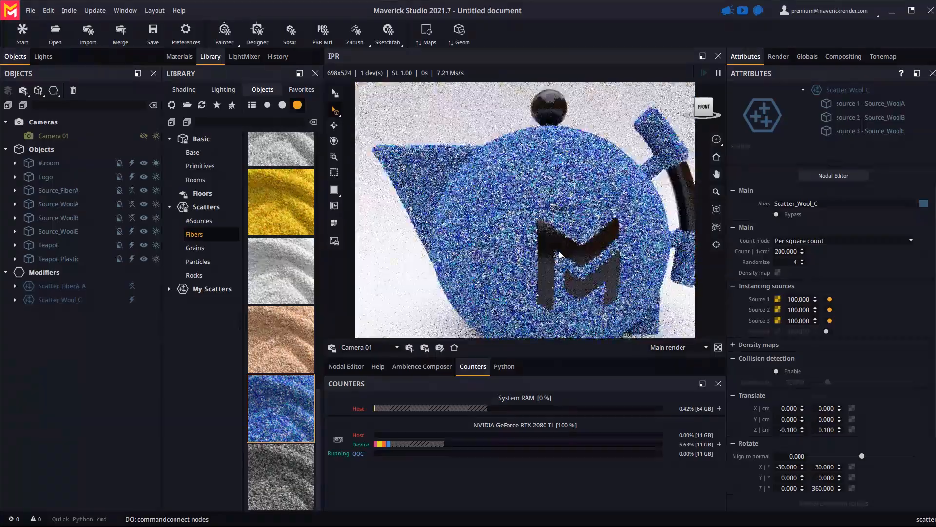
{"action": "scroll", "coordinate": [552, 246], "scroll_direction": "down", "scroll_amount": 4}
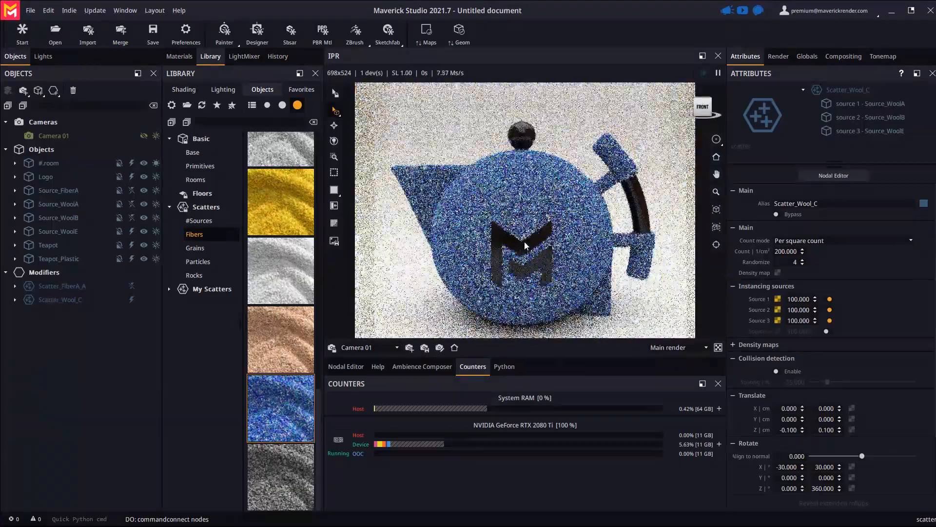
{"action": "mouse_move", "coordinate": [525, 243]}
{"action": "left_mouse_down"}
{"action": "mouse_move", "coordinate": [531, 237]}
{"action": "mouse_move", "coordinate": [529, 247]}
{"action": "left_mouse_up"}
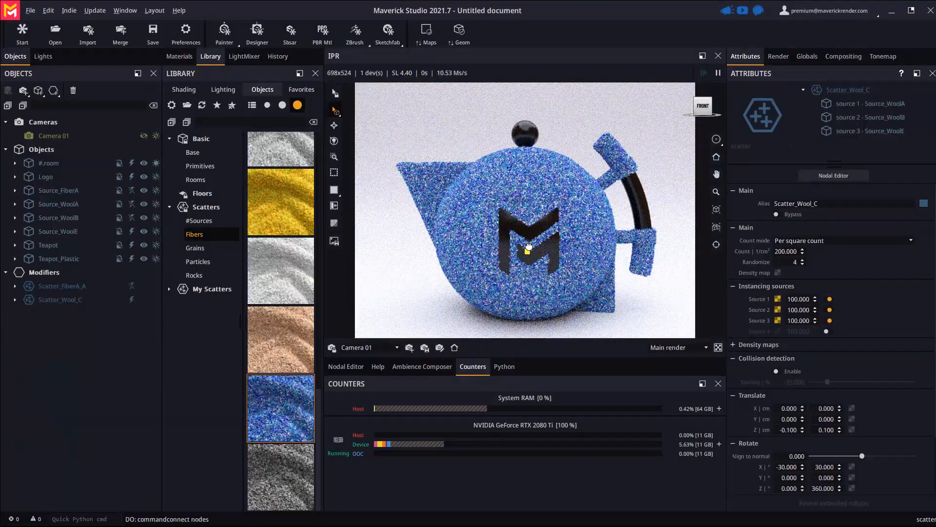
Bypass Scatter_Wool_C and apply the copper BoxChamfer preset from the Grains category to the teapot body.
{"action": "left_click", "coordinate": [131, 299]}
{"action": "left_click", "coordinate": [194, 247]}
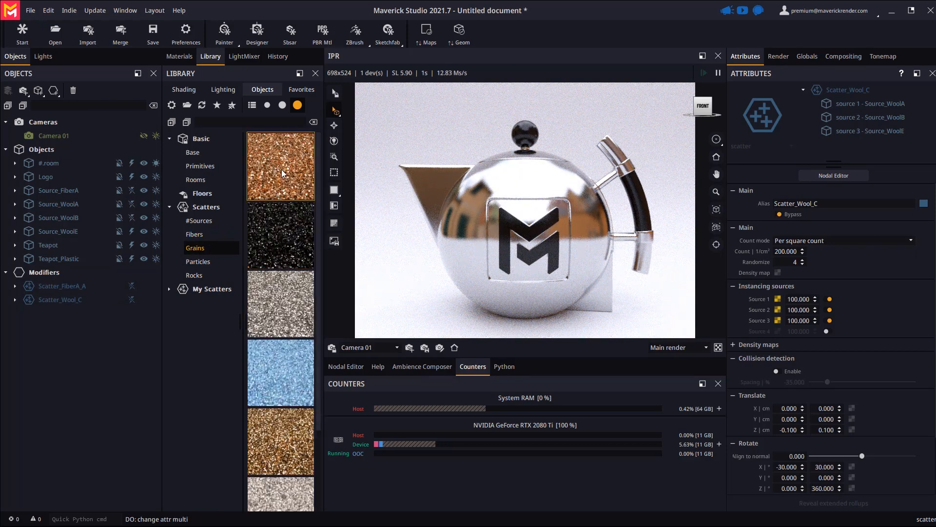
{"action": "left_click_drag", "start_coordinate": [282, 180], "coordinate": [500, 186]}
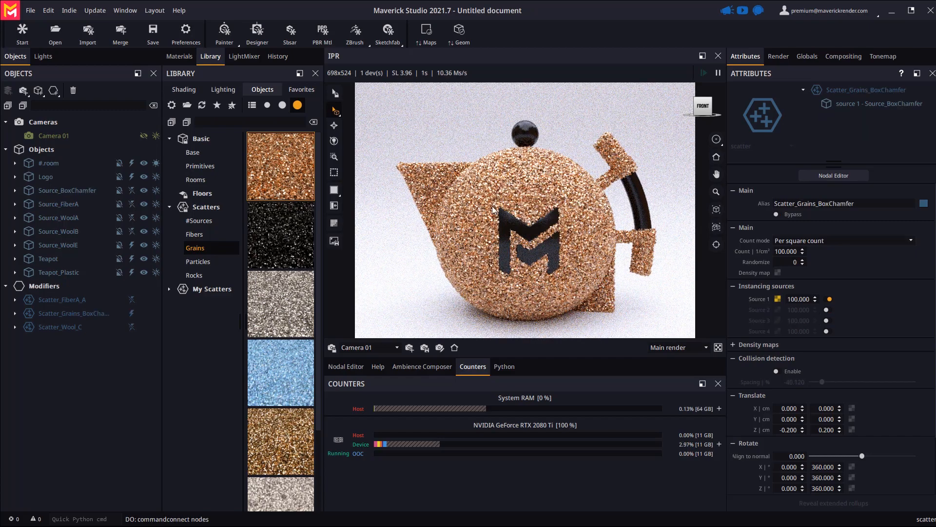
{"action": "scroll", "coordinate": [489, 221], "scroll_direction": "up", "scroll_amount": 10}
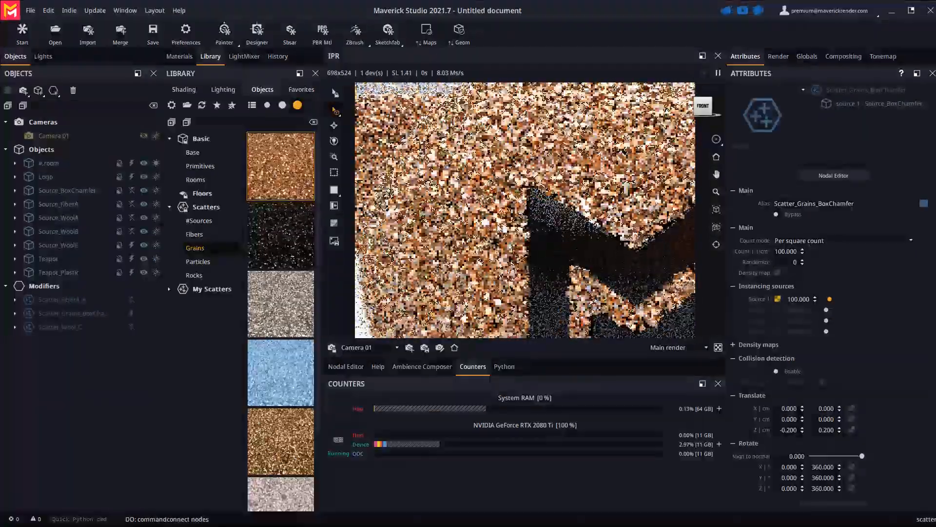
{"action": "scroll", "coordinate": [468, 256], "scroll_direction": "up", "scroll_amount": 5}
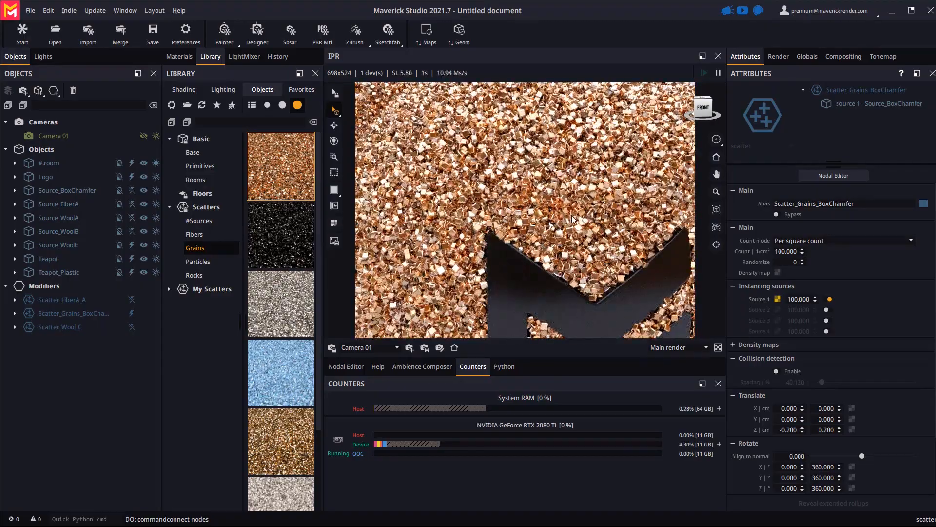
{"action": "scroll", "coordinate": [573, 220], "scroll_direction": "down", "scroll_amount": 15}
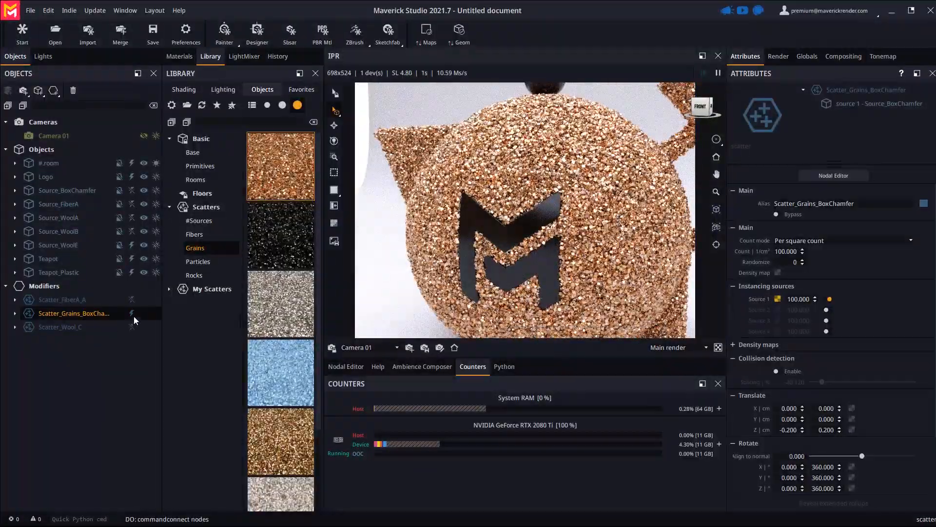
Bypass the BoxChamfer grains scatter and apply the black DodecahedraA grains preset to the teapot body.
{"action": "left_click", "coordinate": [131, 314]}
{"action": "left_click_drag", "start_coordinate": [283, 249], "coordinate": [645, 211]}
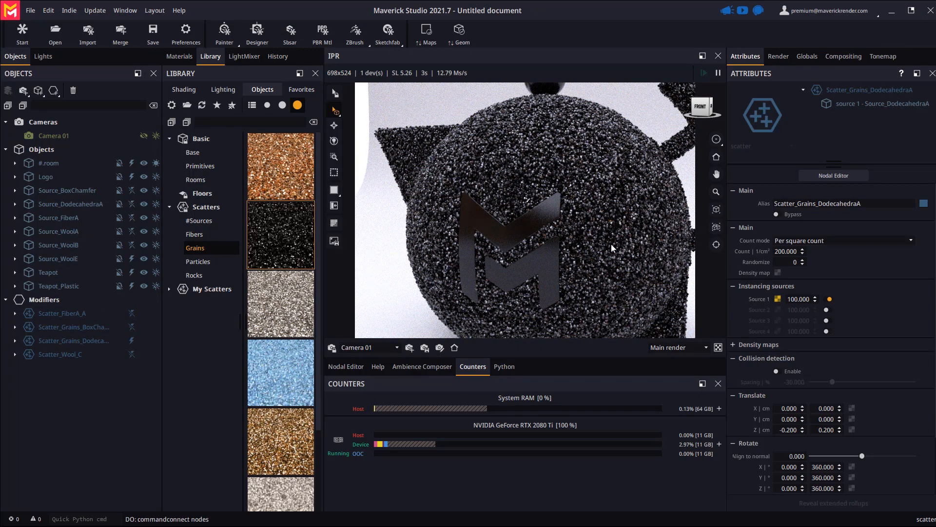
{"action": "scroll", "coordinate": [843, 465], "scroll_direction": "down", "scroll_amount": 3}
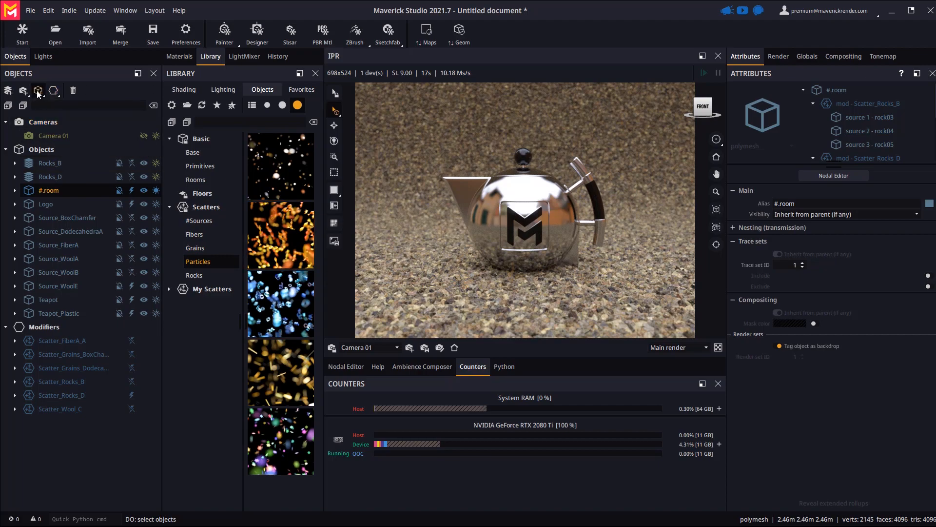
Add a primitive of type Plane and raise it above the teapot to Z 55.133 cm.
{"action": "left_click", "coordinate": [59, 109]}
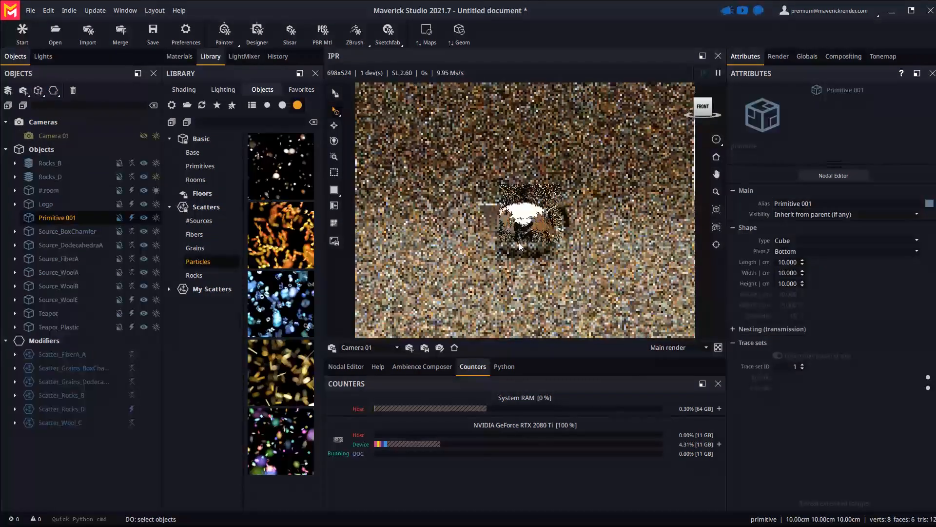
{"action": "left_click", "coordinate": [792, 241]}
{"action": "left_click", "coordinate": [788, 258]}
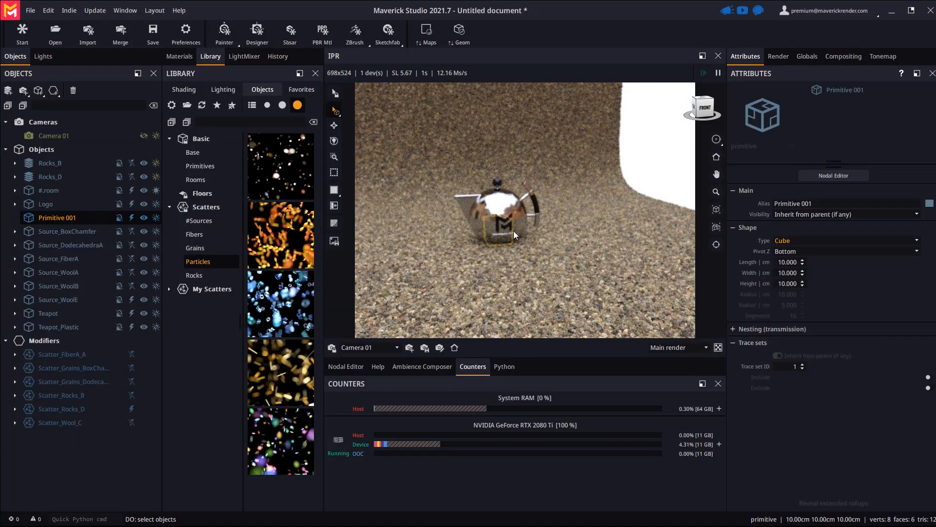
{"action": "key", "text": "w"}
{"action": "left_click_drag", "start_coordinate": [502, 217], "coordinate": [503, 103]}
{"action": "key", "text": "f"}
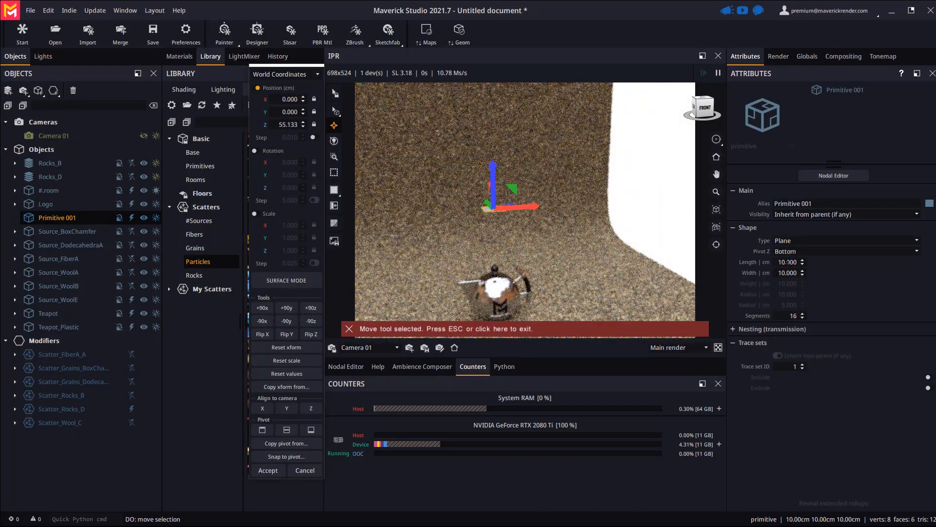
Set the plane primitive's length and width to 100 cm each.
{"action": "left_click", "coordinate": [788, 261]}
{"action": "type", "text": "100"}
{"action": "key", "text": "Return"}
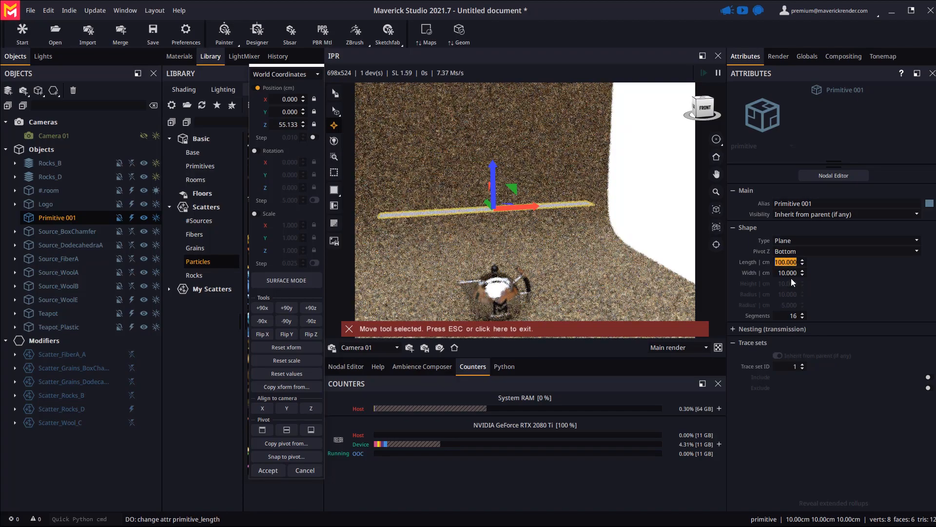
{"action": "left_click", "coordinate": [788, 272]}
{"action": "type", "text": "100"}
{"action": "key", "text": "Return"}
{"action": "key", "text": "f"}
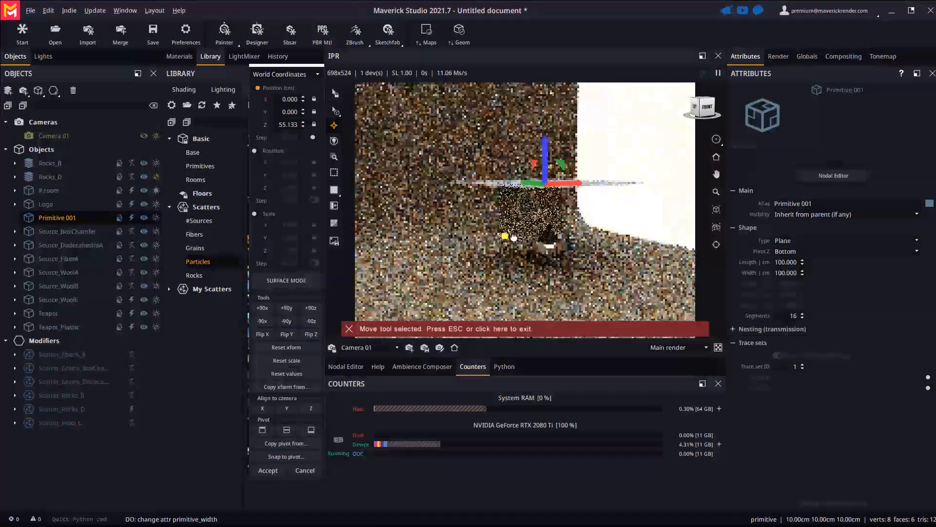
Raise the plane to Z 85.208 cm and apply the Circle particle preset from the library to it.
{"action": "left_click_drag", "start_coordinate": [532, 168], "coordinate": [527, 140]}
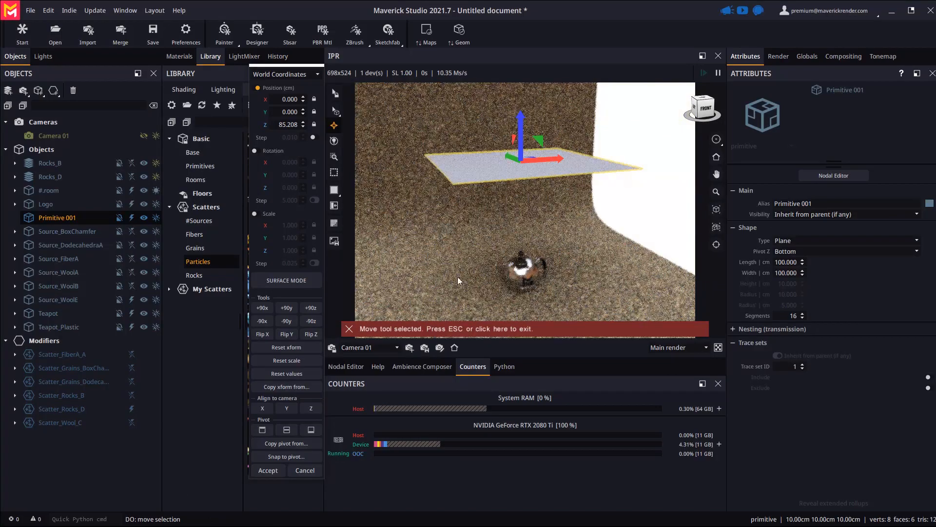
{"action": "key", "text": "Escape"}
{"action": "left_click_drag", "start_coordinate": [274, 160], "coordinate": [521, 155]}
{"action": "key", "text": "f"}
{"action": "mouse_move", "coordinate": [517, 209]}
{"action": "left_mouse_down"}
{"action": "mouse_move", "coordinate": [527, 214]}
{"action": "mouse_move", "coordinate": [519, 217]}
{"action": "left_mouse_up"}
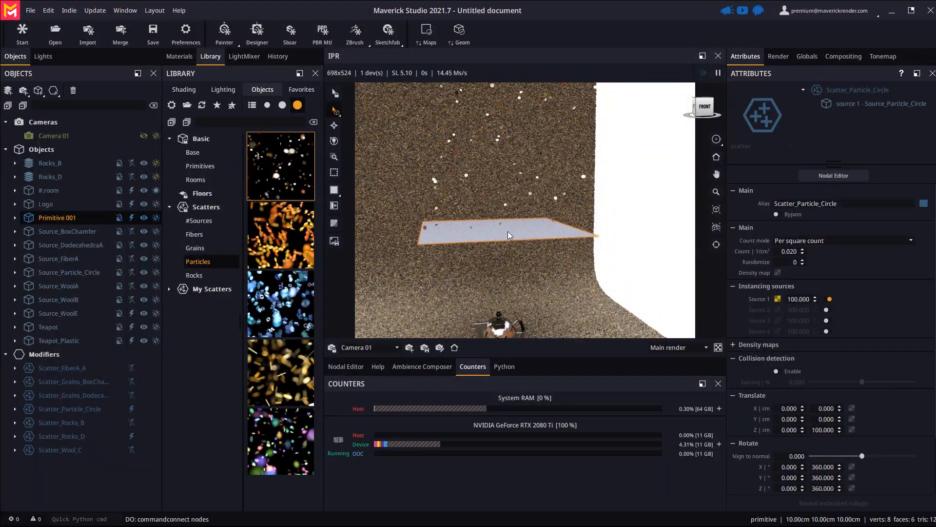
Rotate the plane to 180° in X and Z, restore the camera's home view and hide the plane completely.
{"action": "key", "text": "w"}
{"action": "left_click_drag", "start_coordinate": [518, 193], "coordinate": [297, 411]}
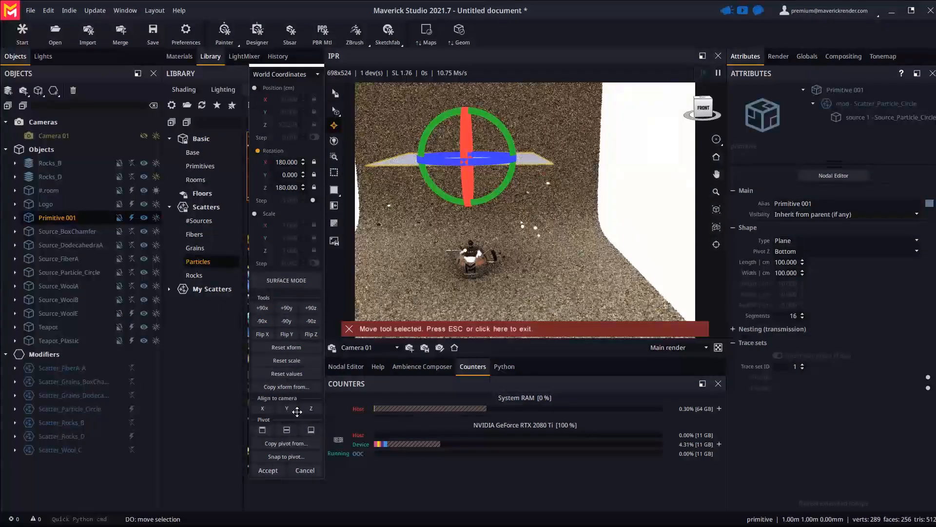
{"action": "left_click", "coordinate": [268, 471]}
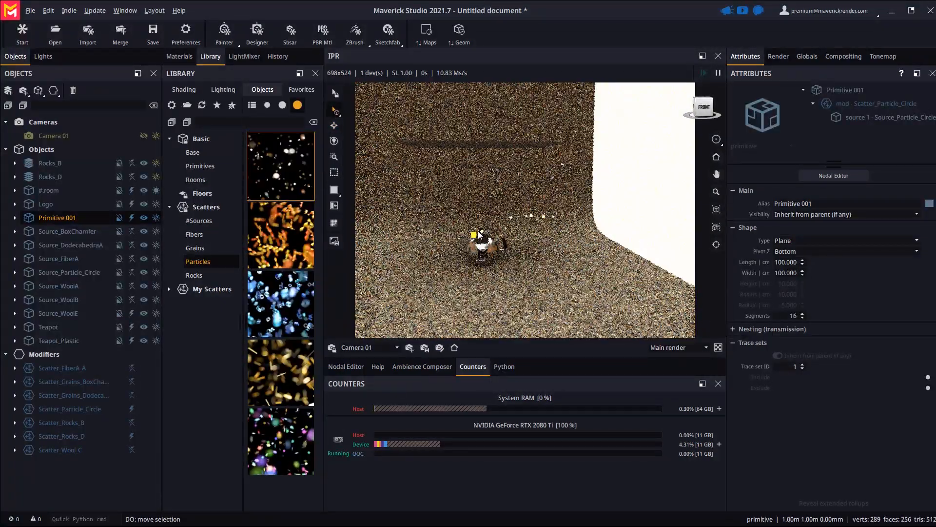
{"action": "left_click", "coordinate": [454, 347]}
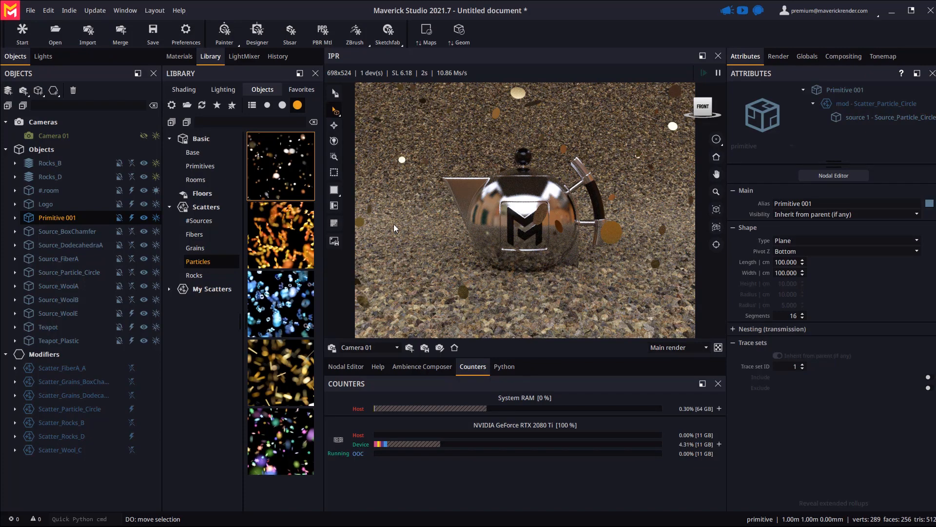
{"action": "left_click", "coordinate": [131, 217]}
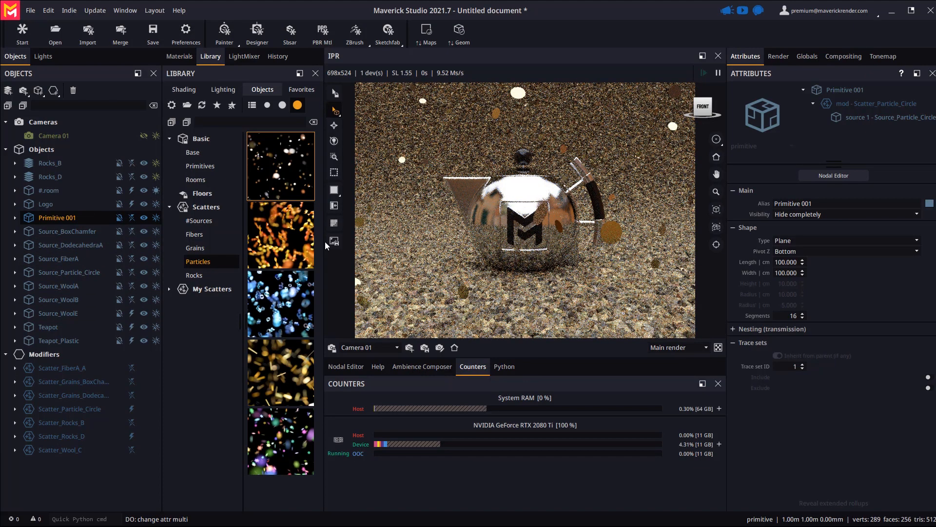
Enable depth of field on Camera 01, lower its aperture to 0.926 and focus on the teapot's logo.
{"action": "right_click", "coordinate": [534, 210]}
{"action": "left_click", "coordinate": [556, 293]}
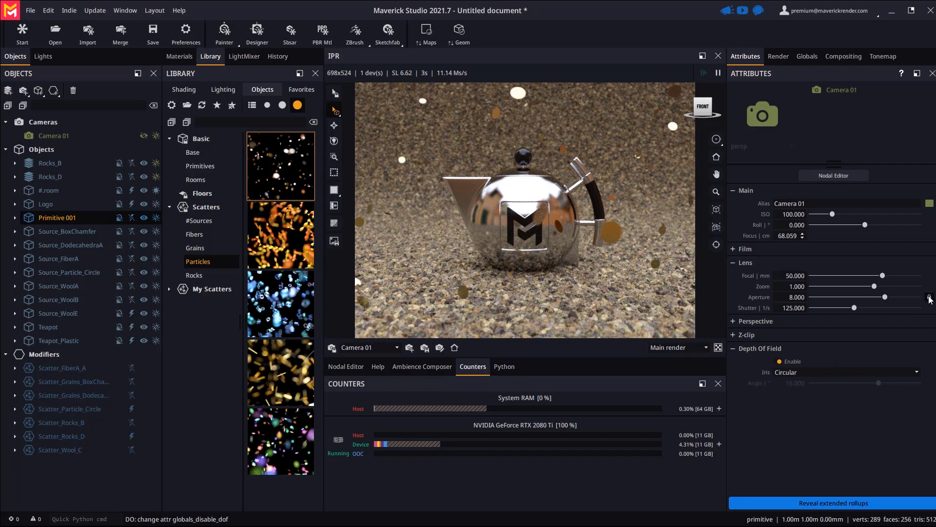
{"action": "left_click_drag", "start_coordinate": [886, 297], "coordinate": [867, 302]}
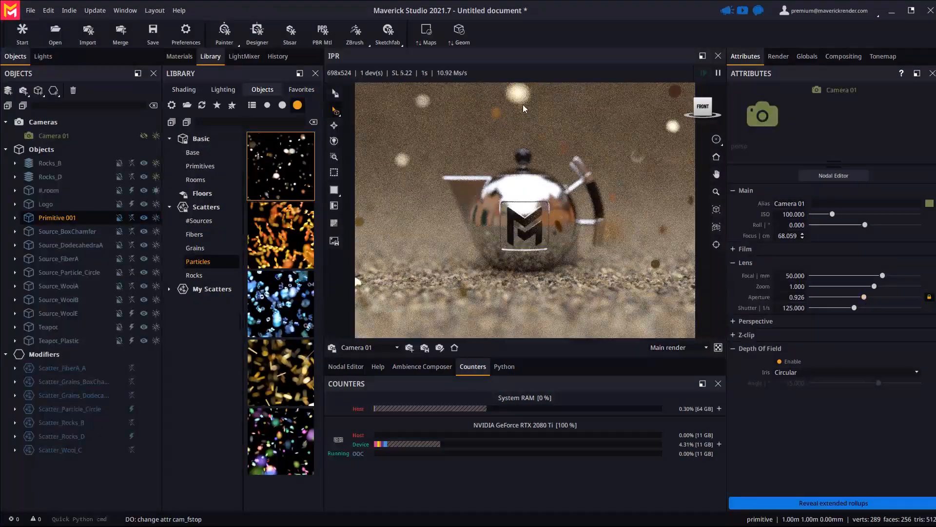
{"action": "middle_click", "coordinate": [527, 222]}
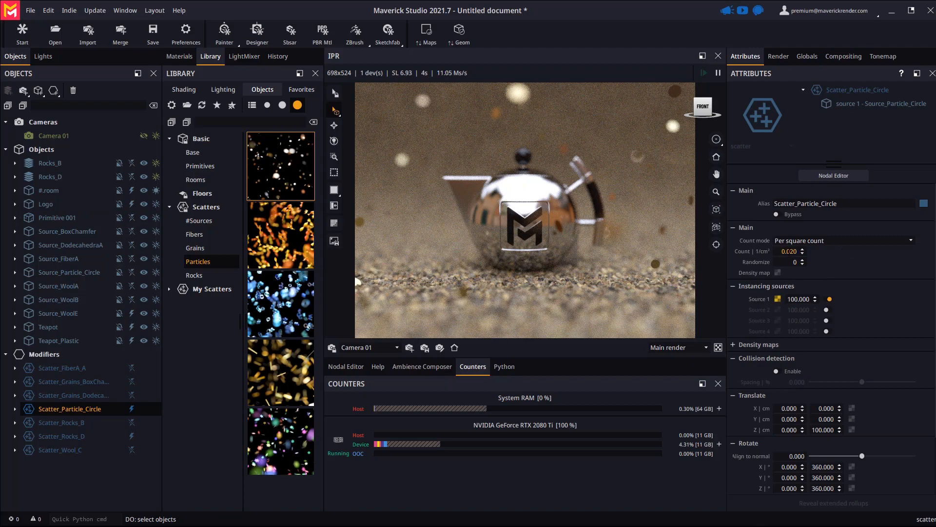
Set the count of Scatter_Particle_Circle to 0.5 per square centimetre.
{"action": "left_click_drag", "start_coordinate": [787, 251], "coordinate": [867, 259]}
{"action": "type", "text": "5"}
{"action": "key", "text": "Return"}
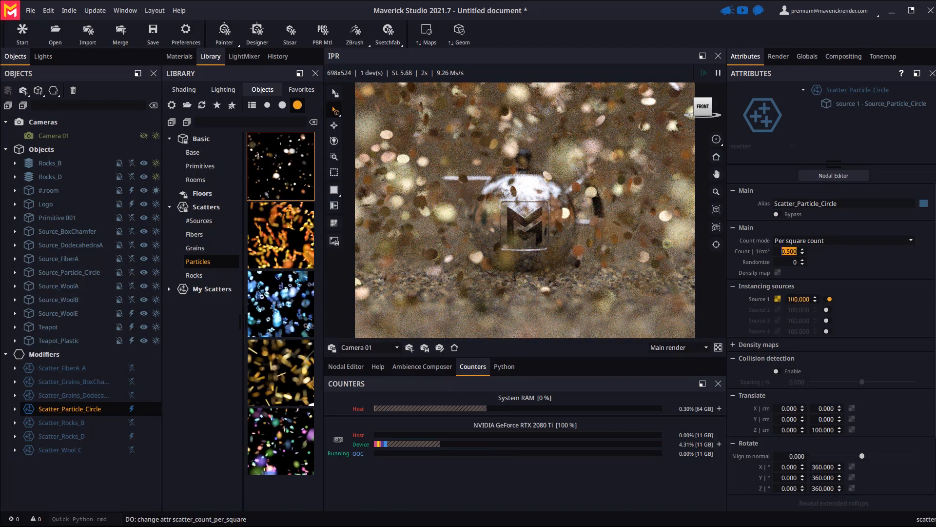
Bypass Scatter_Particle_Circle and apply the blue HelixB and multicoloured Star particle presets to the plane.
{"action": "left_click", "coordinate": [132, 409]}
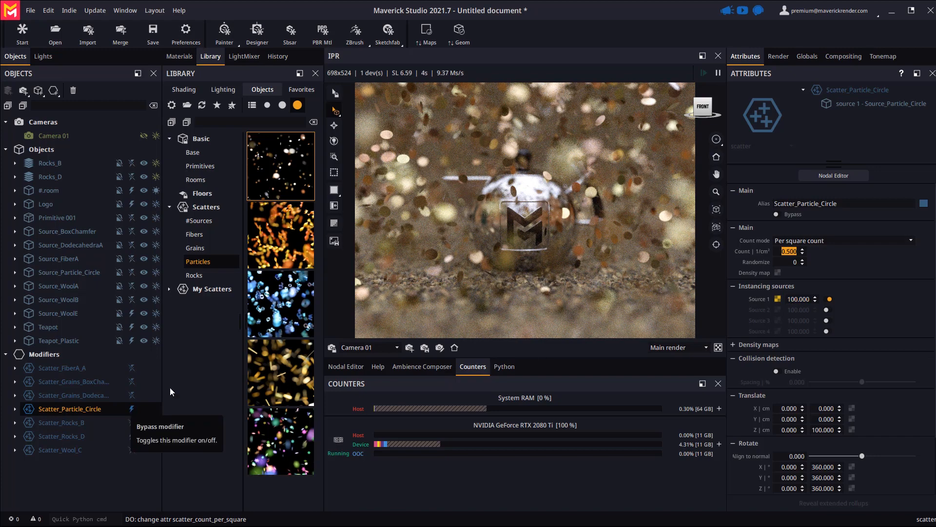
{"action": "left_click_drag", "start_coordinate": [282, 306], "coordinate": [613, 285]}
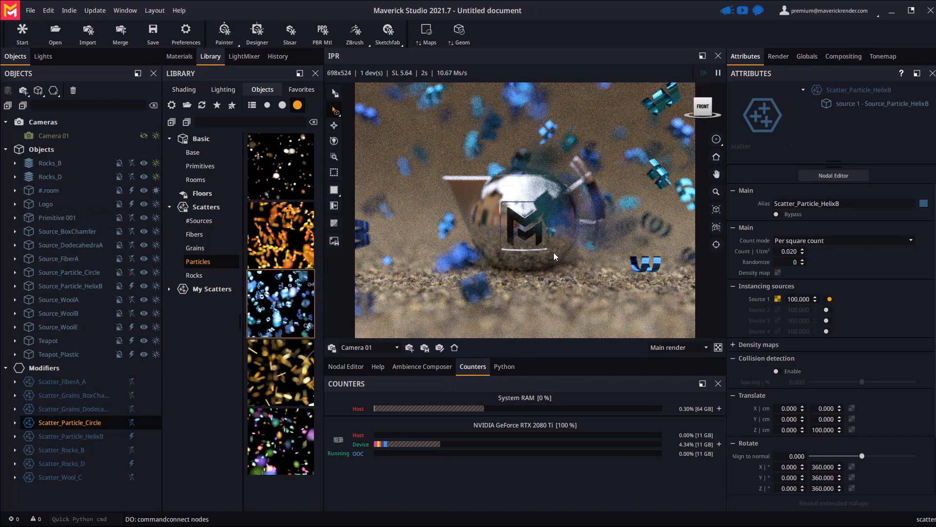
{"action": "left_click_drag", "start_coordinate": [281, 441], "coordinate": [69, 217]}
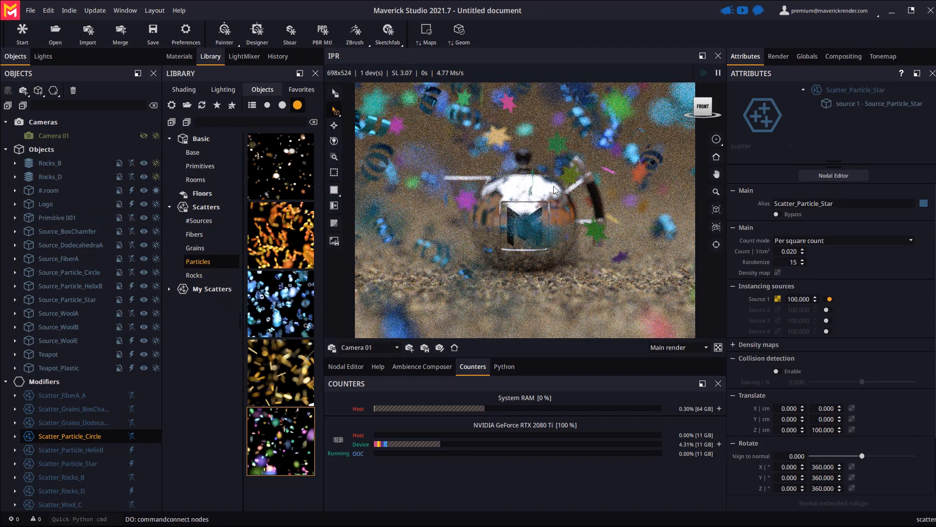
Set the randomize value of Scatter_Particle_Star to 17 and its count to 0.080 per square centimetre.
{"action": "left_click", "coordinate": [803, 260]}
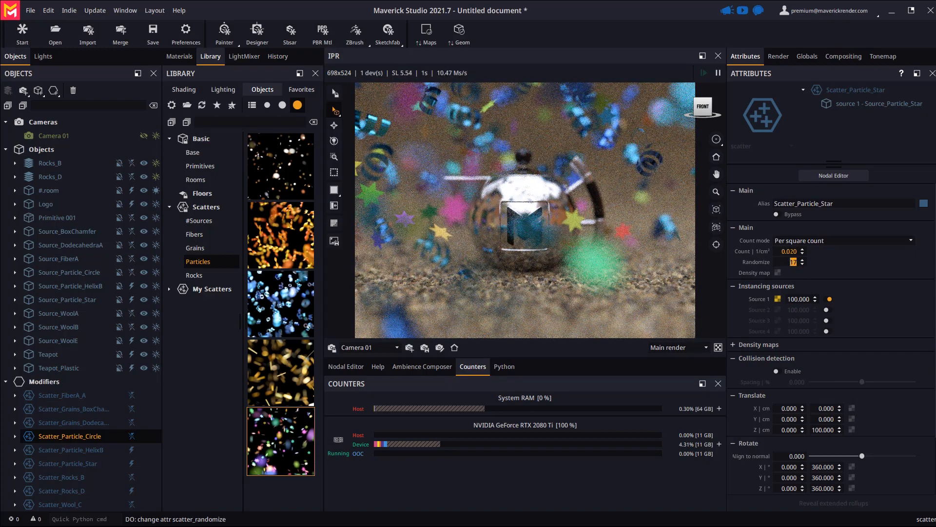
{"action": "left_click_drag", "start_coordinate": [790, 252], "coordinate": [801, 252]}
{"action": "type", "text": "8"}
{"action": "key", "text": "Return"}
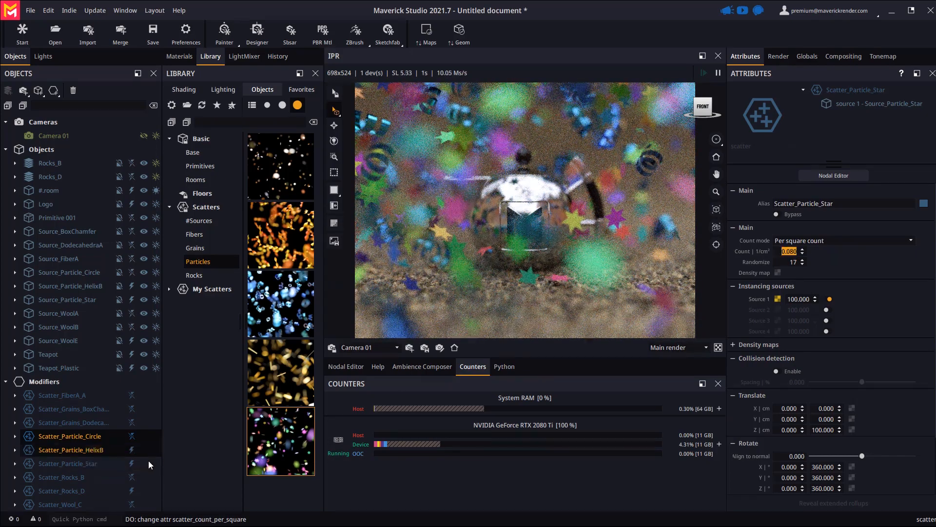
Bypass Scatter_Particle_HelixB and shift the camera focus between star particles at different depths and the teapot.
{"action": "left_click", "coordinate": [131, 449]}
{"action": "middle_click", "coordinate": [518, 248]}
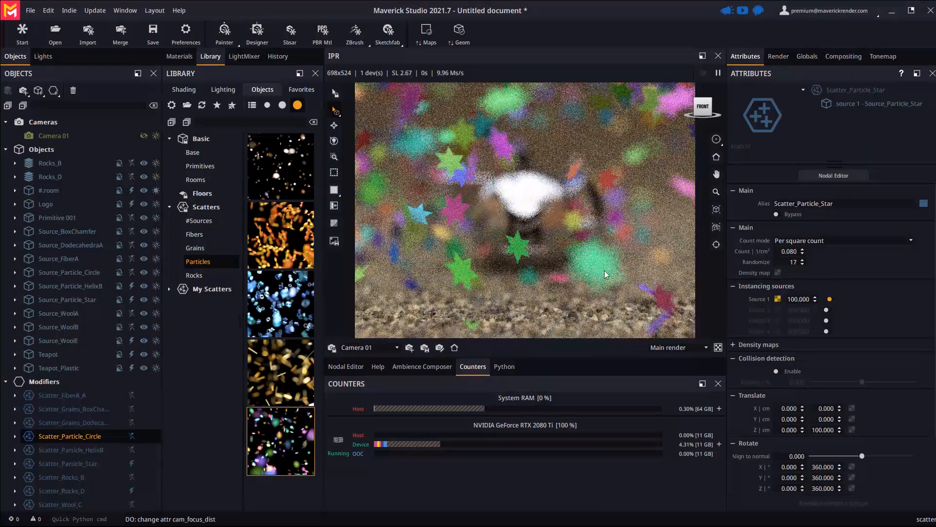
{"action": "middle_click", "coordinate": [503, 103]}
{"action": "middle_click", "coordinate": [595, 292]}
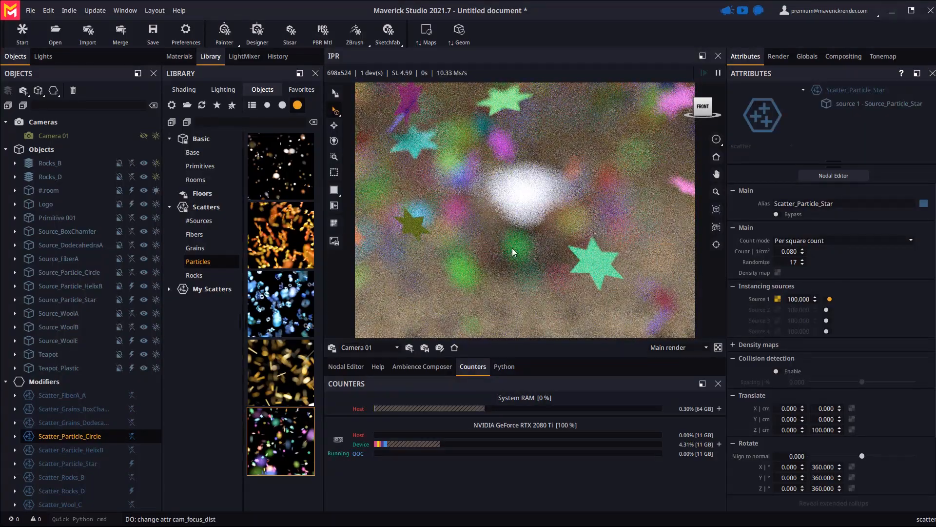
{"action": "middle_click", "coordinate": [514, 251]}
{"action": "middle_click", "coordinate": [541, 225]}
{"action": "middle_click", "coordinate": [540, 256]}
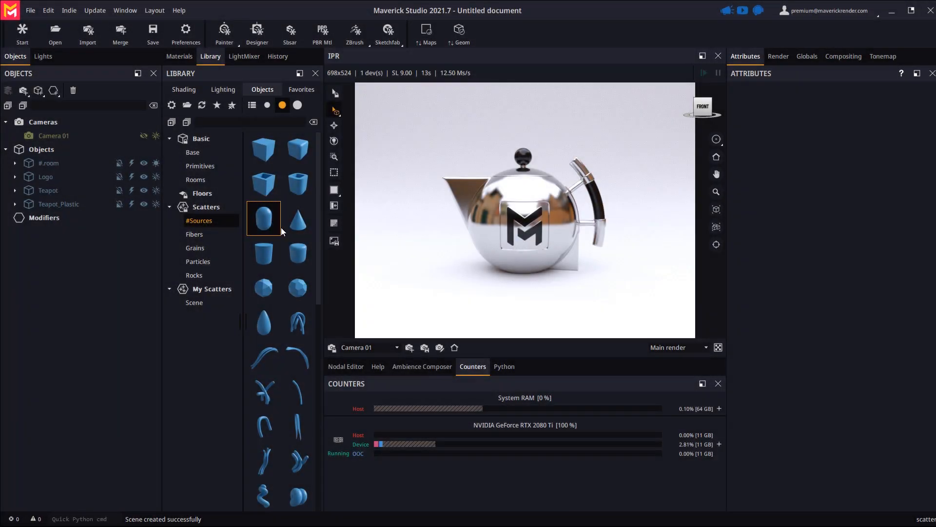
Add the cone scatter source, apply a new scatter modifier to the teapot body and assign Source_Cone as Source 1.
{"action": "left_click_drag", "start_coordinate": [299, 222], "coordinate": [525, 288]}
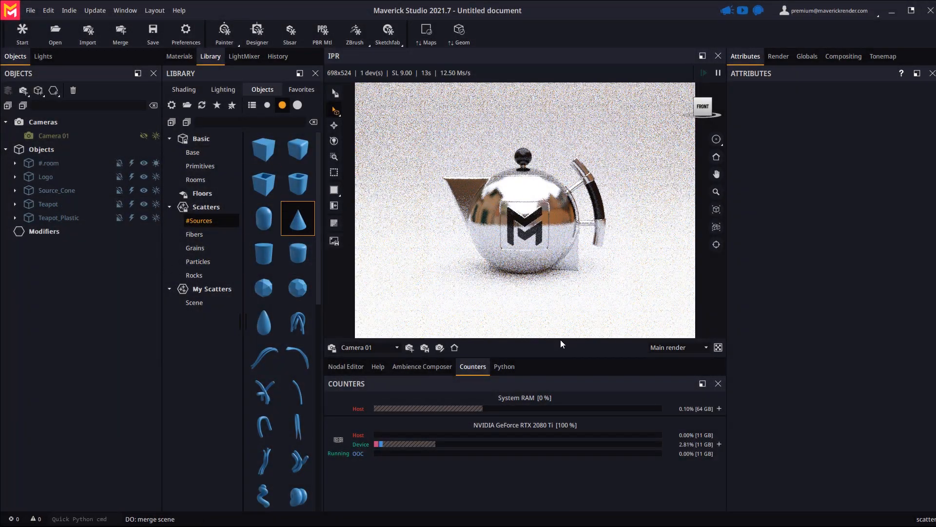
{"action": "left_click", "coordinate": [54, 91]}
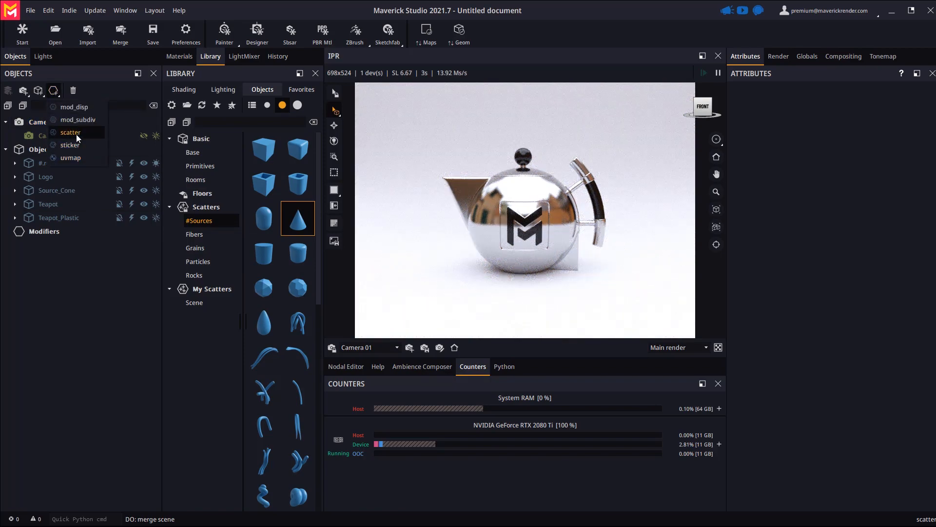
{"action": "left_click", "coordinate": [71, 133]}
{"action": "left_click_drag", "start_coordinate": [59, 245], "coordinate": [490, 208]}
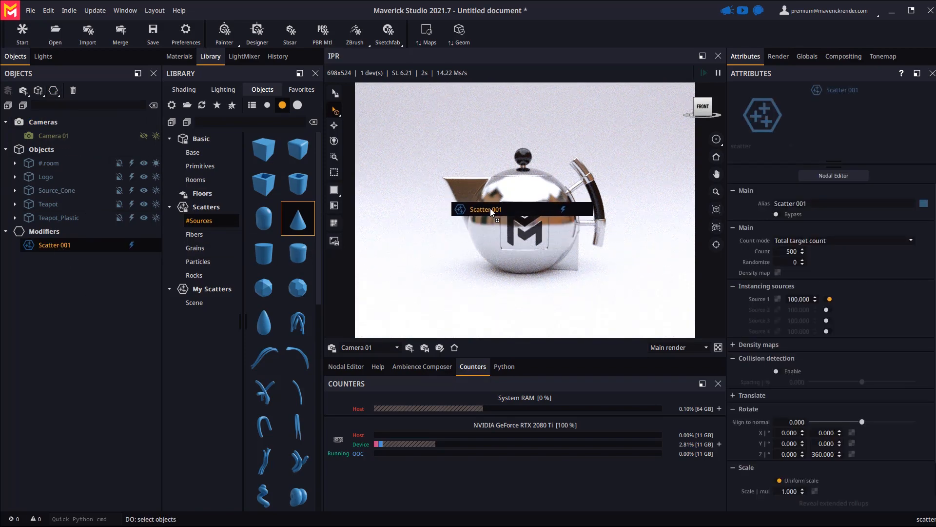
{"action": "left_click", "coordinate": [778, 299]}
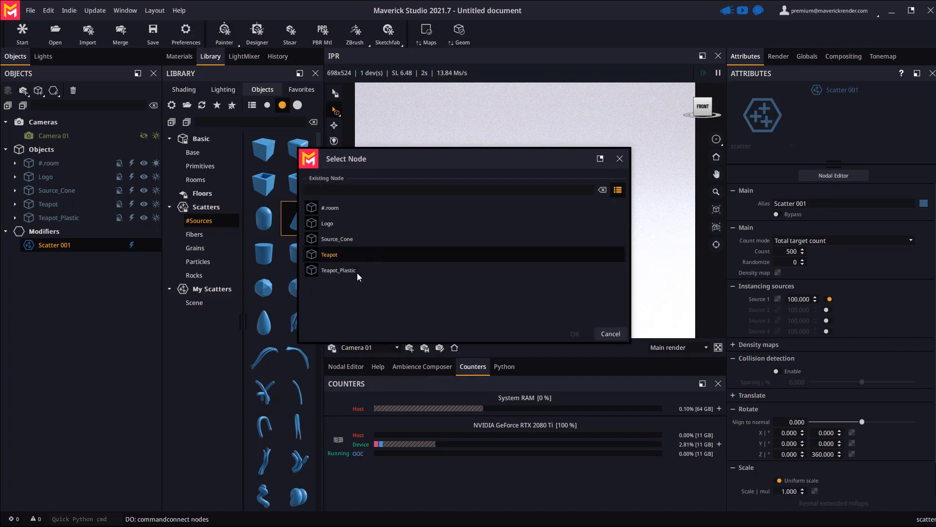
{"action": "double_click", "coordinate": [336, 240]}
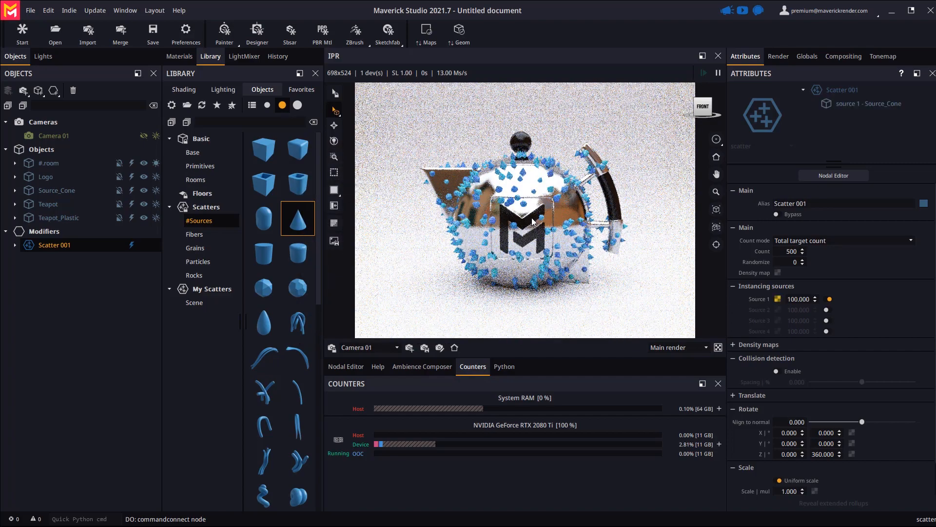
Set the cone scatter's count mode to Per square count and its maximum Z scale to 5 with uniform scale off.
{"action": "left_click", "coordinate": [829, 240]}
{"action": "left_click", "coordinate": [800, 263]}
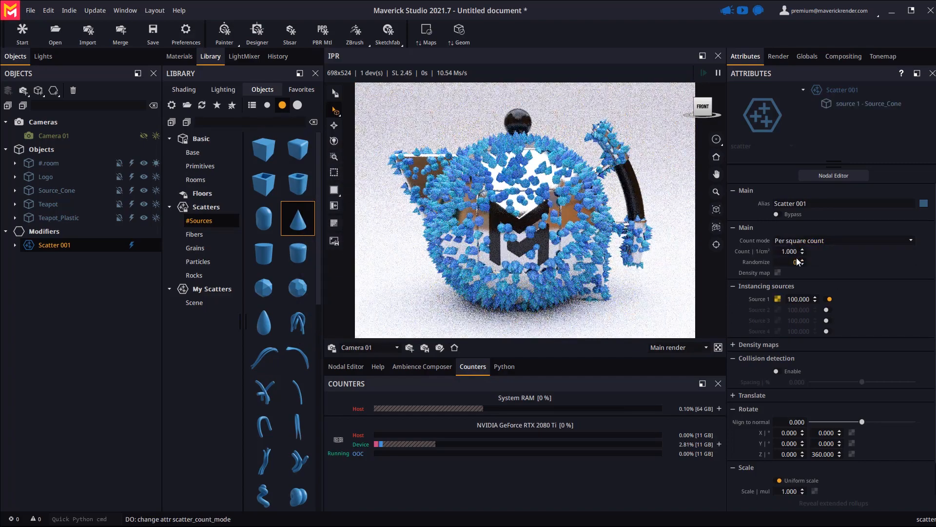
{"action": "scroll", "coordinate": [874, 423], "scroll_direction": "down", "scroll_amount": 1}
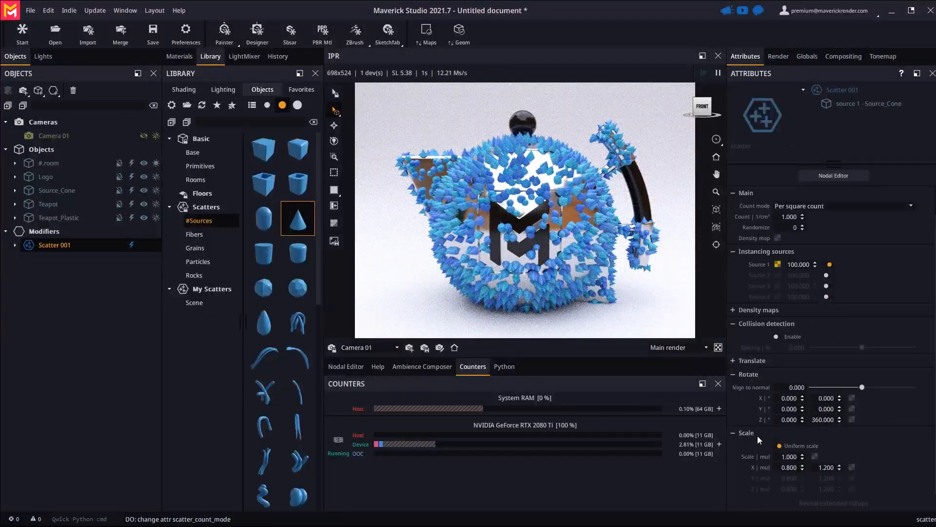
{"action": "left_click", "coordinate": [780, 445]}
{"action": "double_click", "coordinate": [827, 489]}
{"action": "type", "text": "5"}
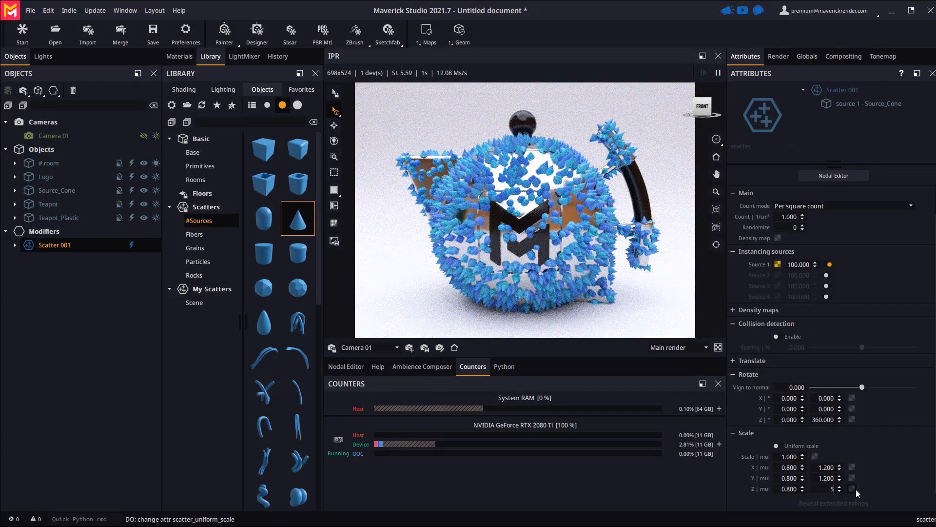
{"action": "key", "text": "Return"}
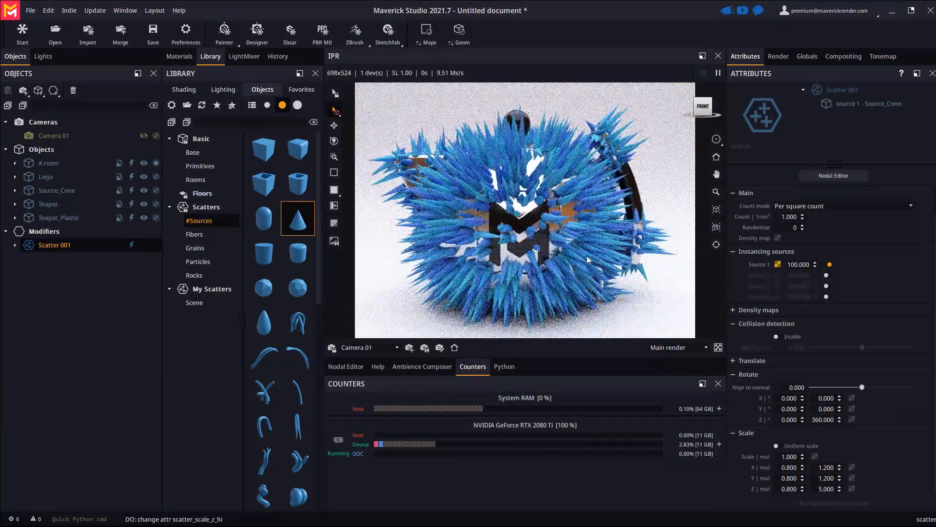
Increase the cone scatter's density to 2 per square centimetre.
{"action": "double_click", "coordinate": [790, 216]}
{"action": "type", "text": "2"}
{"action": "key", "text": "Return"}
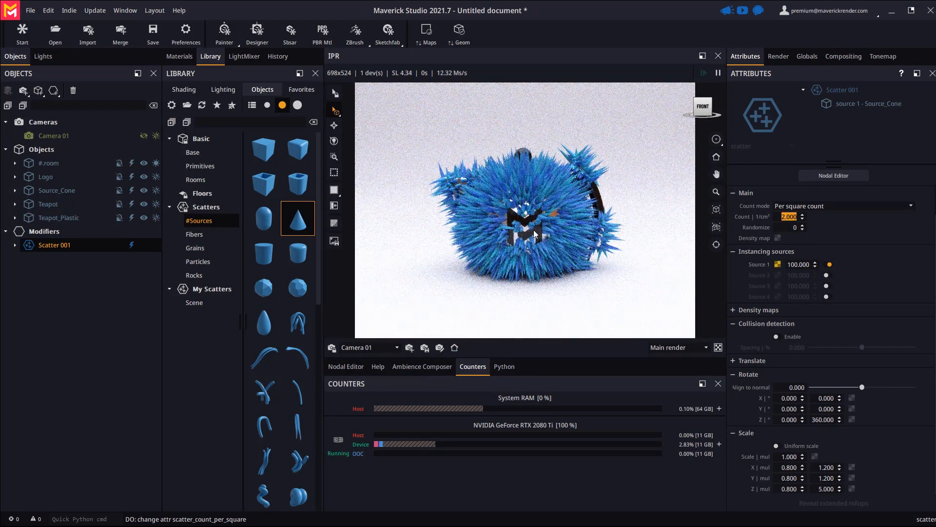
Hide the room and set the cone source's diffuse colour to orange (R 255, G 133, B 26).
{"action": "left_click", "coordinate": [131, 163]}
{"action": "left_click", "coordinate": [861, 103]}
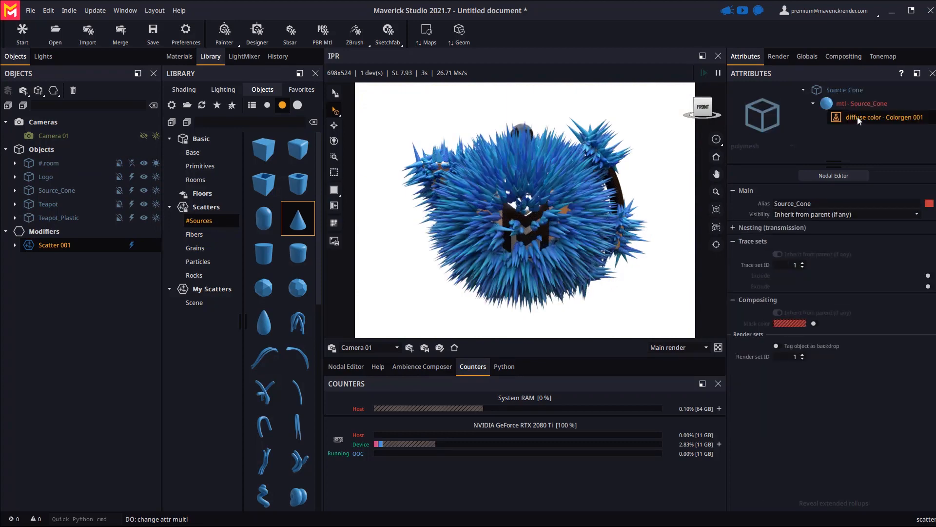
{"action": "left_click", "coordinate": [900, 120]}
{"action": "left_click", "coordinate": [785, 241]}
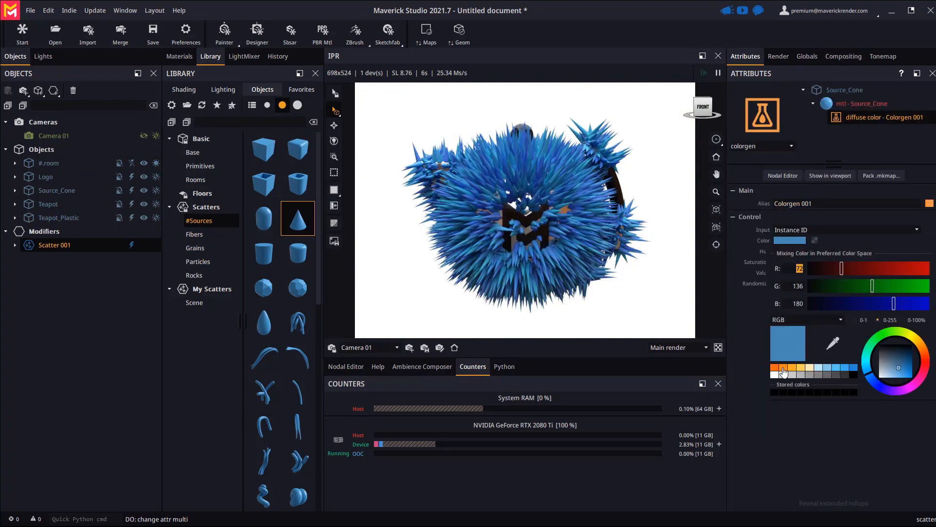
{"action": "left_click", "coordinate": [783, 369]}
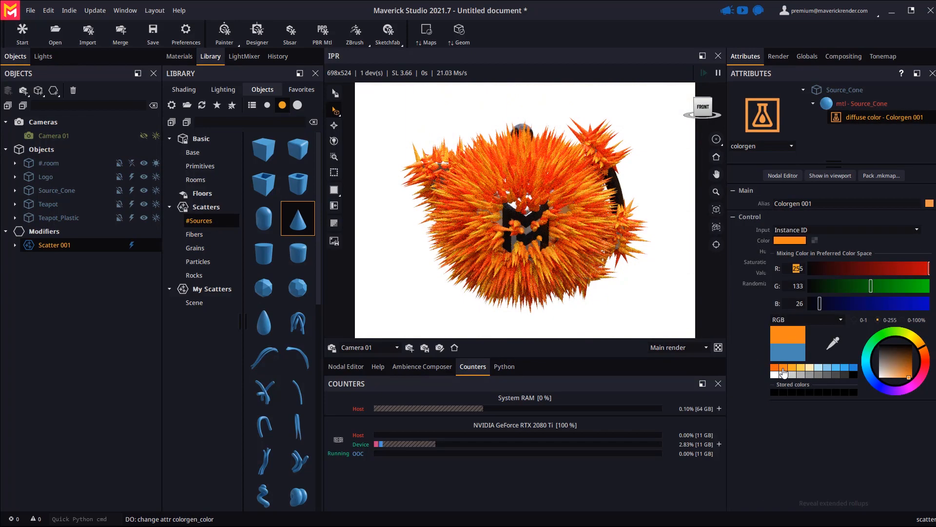
{"action": "left_click", "coordinate": [754, 325]}
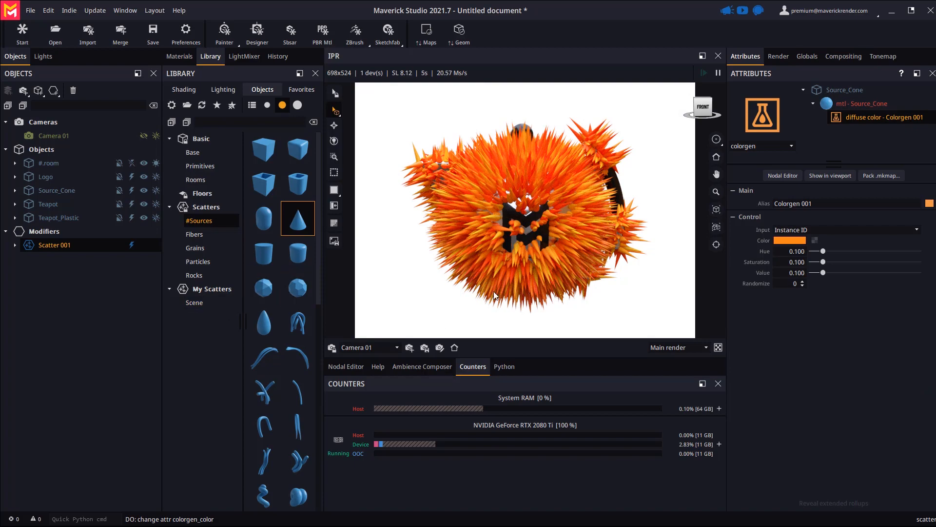
Rename the scatter modifier as Scatter_Cones.
{"action": "left_click", "coordinate": [60, 244]}
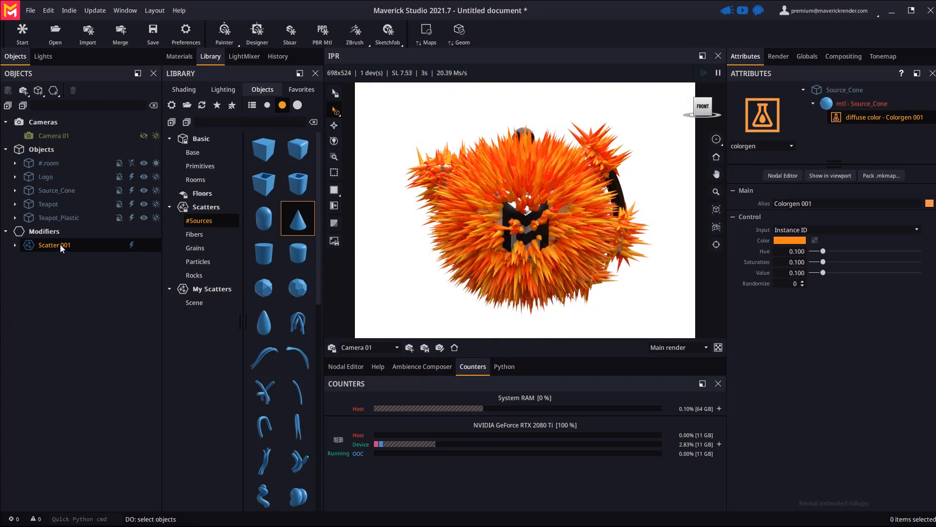
{"action": "type", "text": "S"}
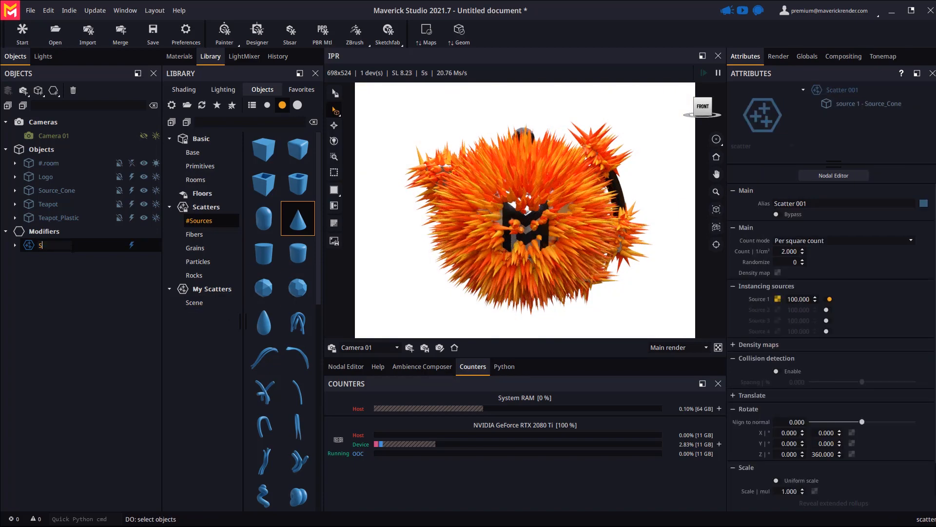
{"action": "type", "text": "catter_Cones"}
{"action": "key", "text": "Return"}
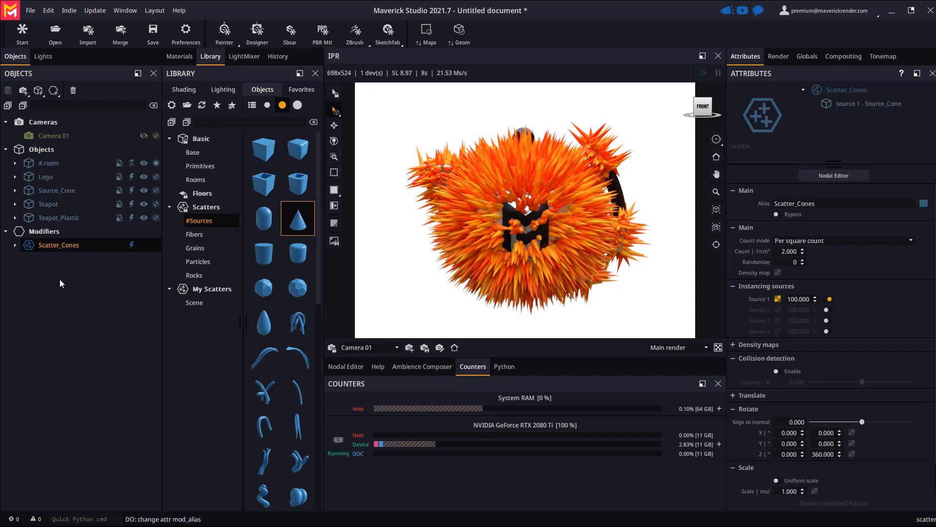
Save the Scatter_Cones modifier to the library.
{"action": "right_click", "coordinate": [65, 247]}
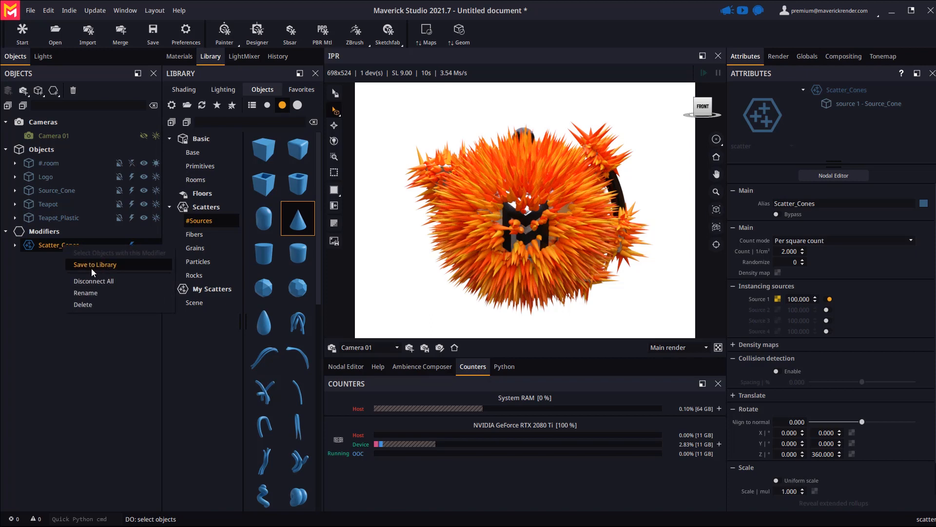
{"action": "left_click", "coordinate": [86, 265]}
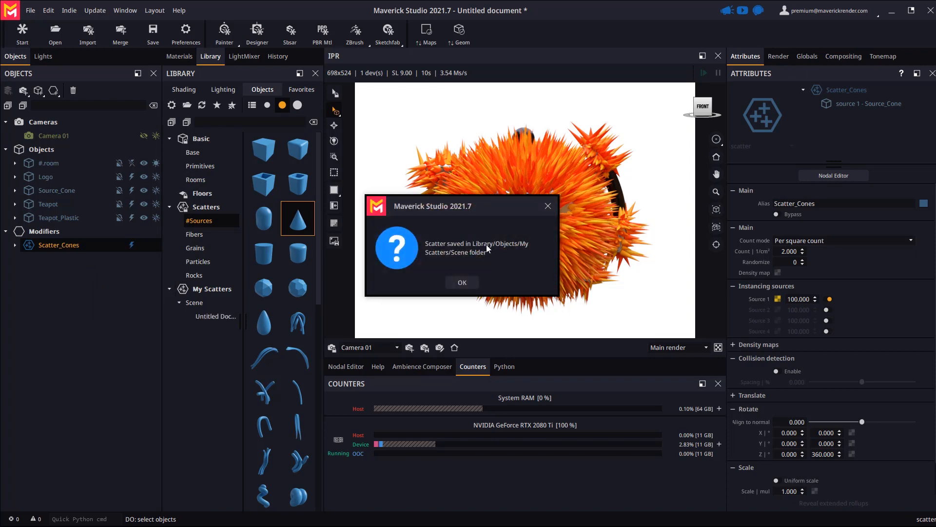
{"action": "left_click", "coordinate": [461, 283]}
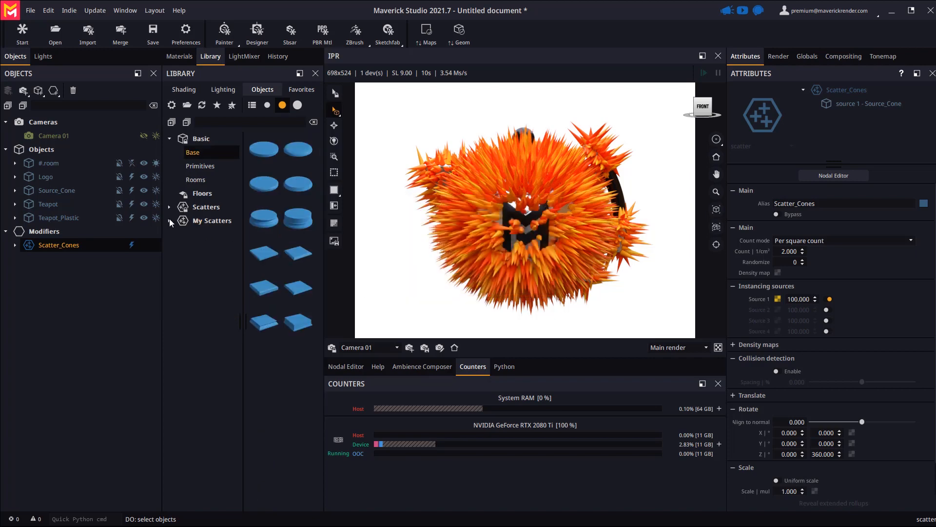
Find the saved scatter in the My Scatters category and apply it to the sphere in the new scene.
{"action": "left_click", "coordinate": [170, 221]}
{"action": "left_click", "coordinate": [209, 247]}
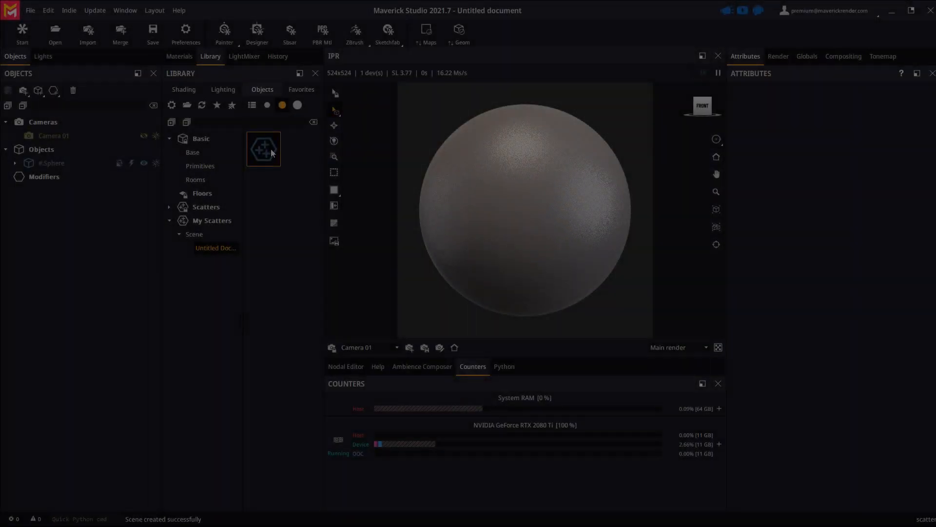
{"action": "left_click_drag", "start_coordinate": [271, 149], "coordinate": [520, 268]}
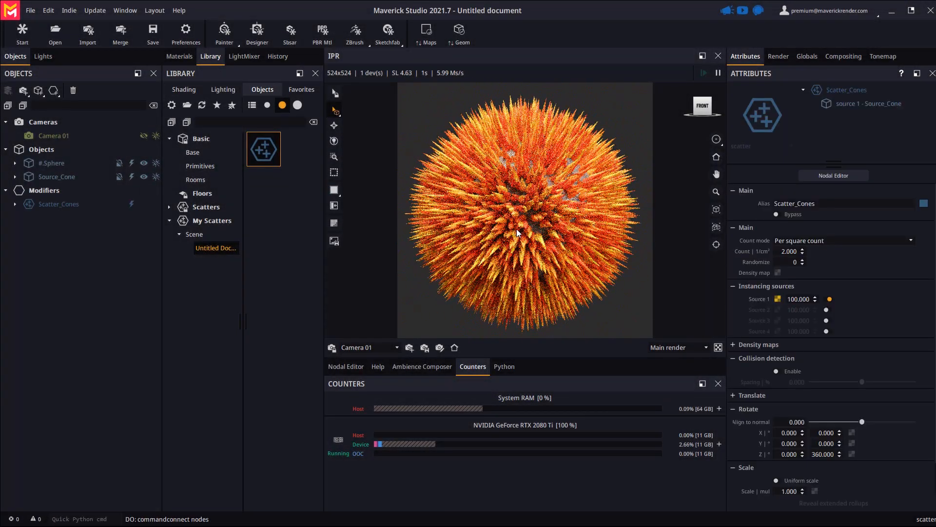